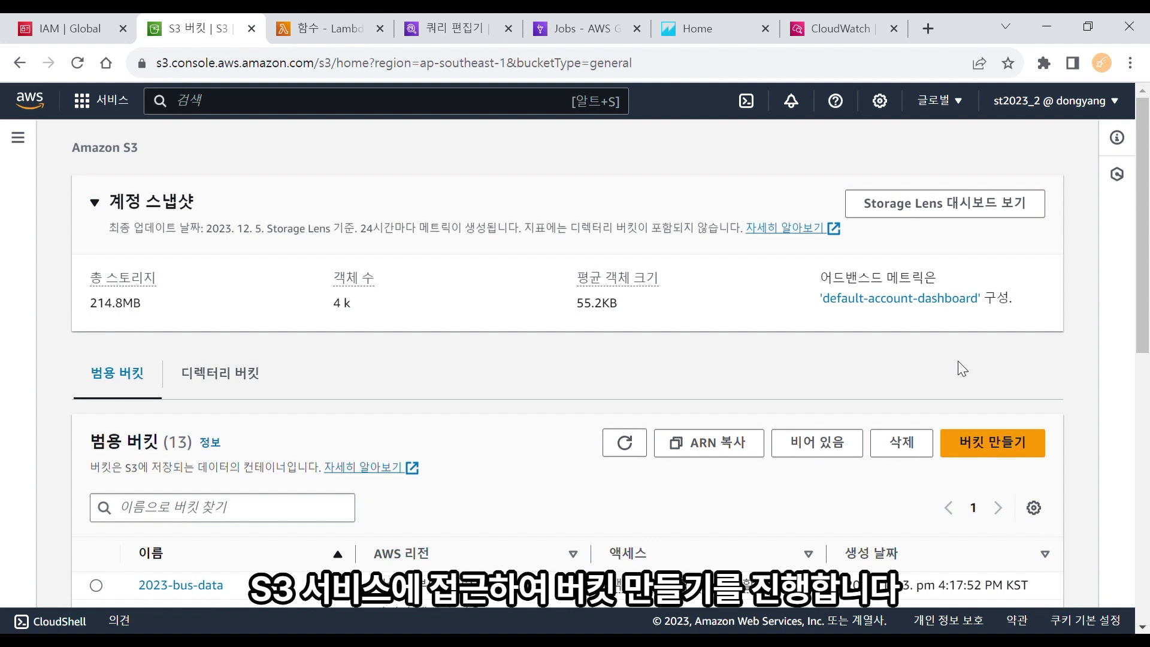
Start creating a new S3 bucket and name it inbody-bucket
click(994, 442)
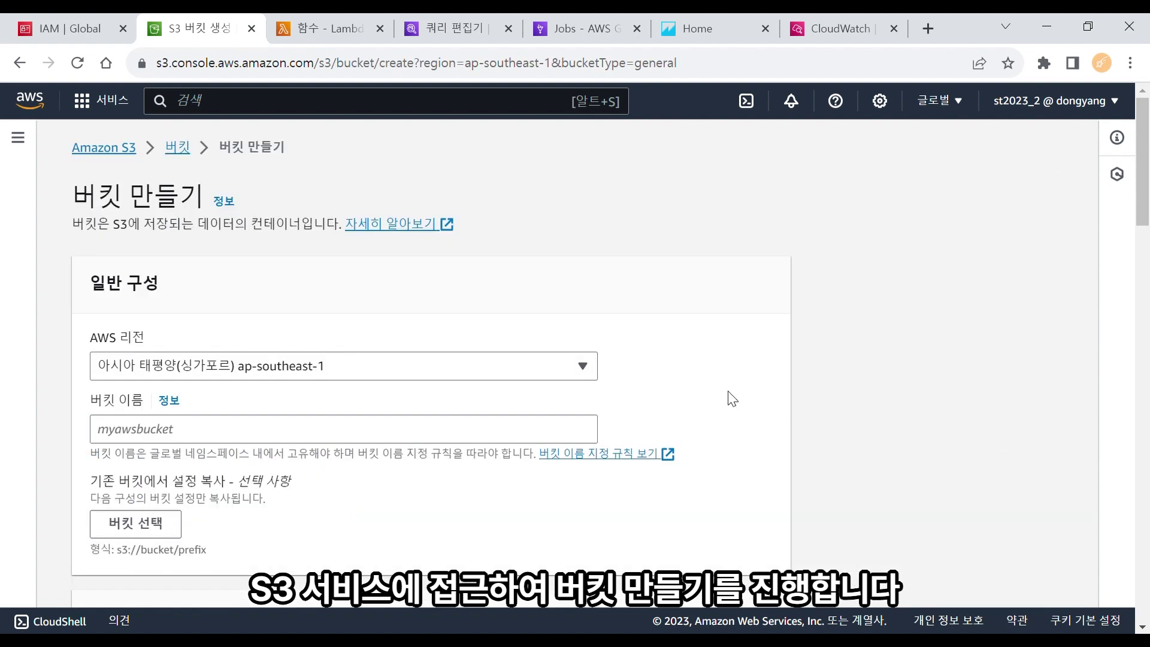
click(526, 431)
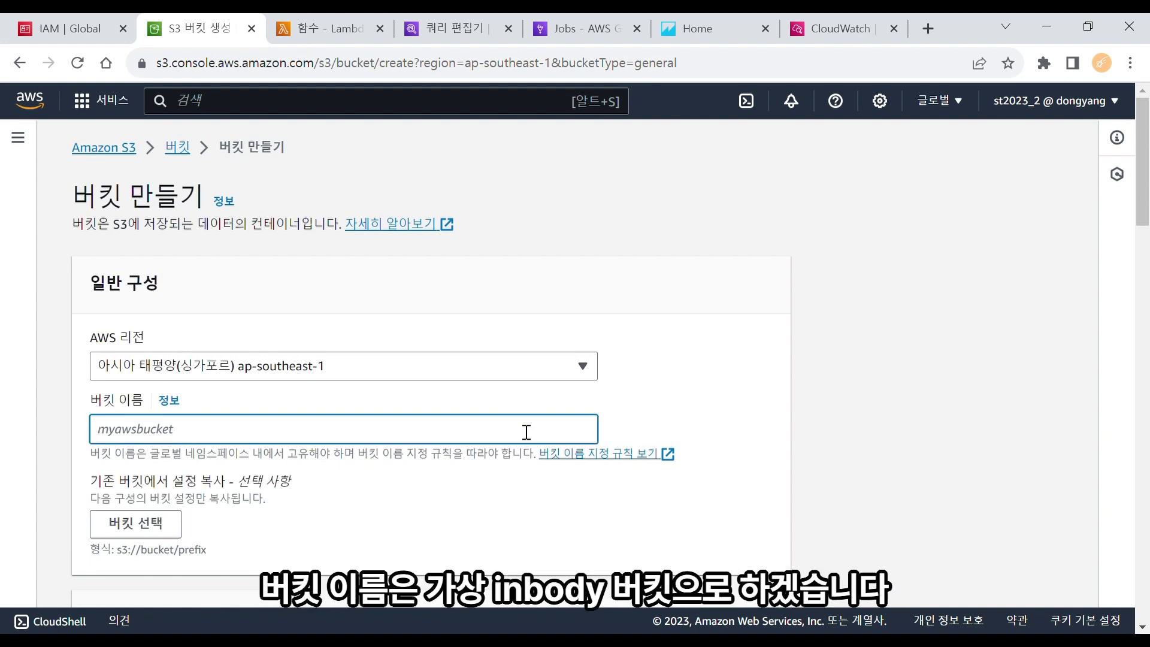
text(inbody-bucket)
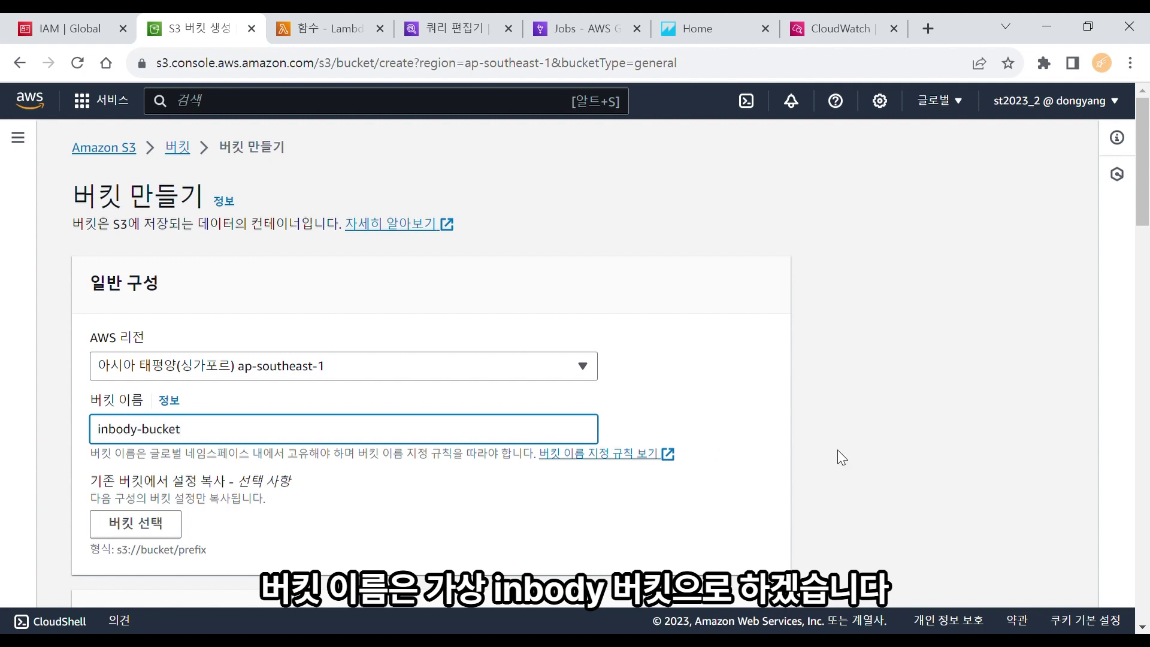
Turn off blocking of all public access for the bucket and acknowledge that its objects may become public
drag(1145, 206, 1136, 262)
scroll(1135, 264, down, 6)
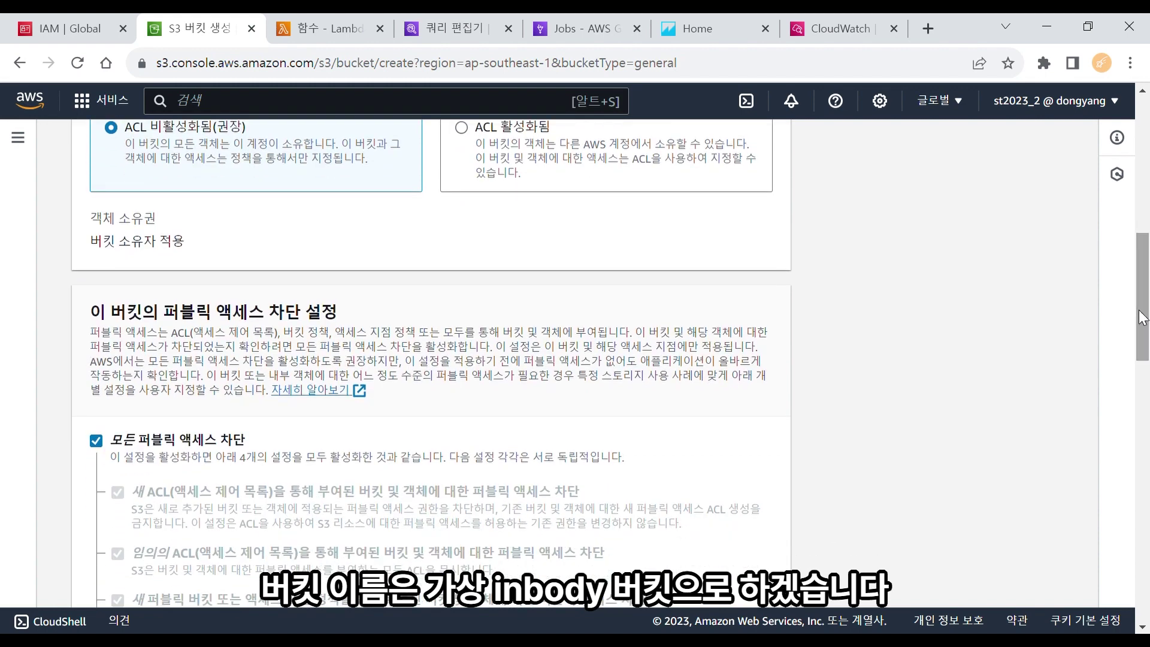
scroll(1143, 317, down, 2)
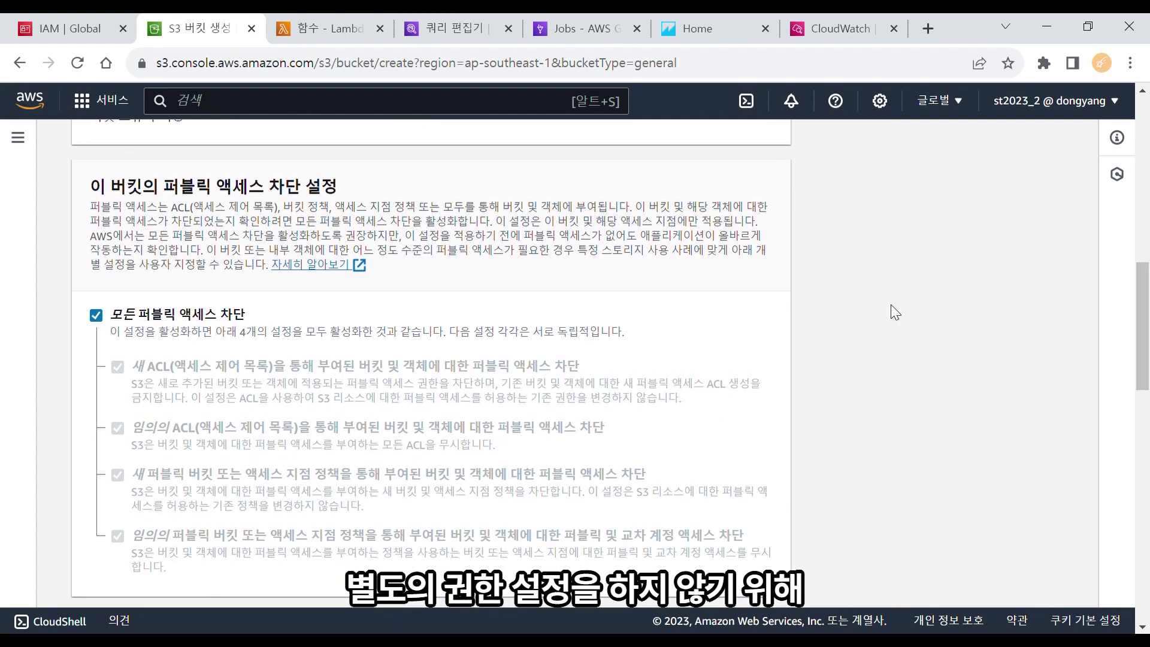
click(193, 316)
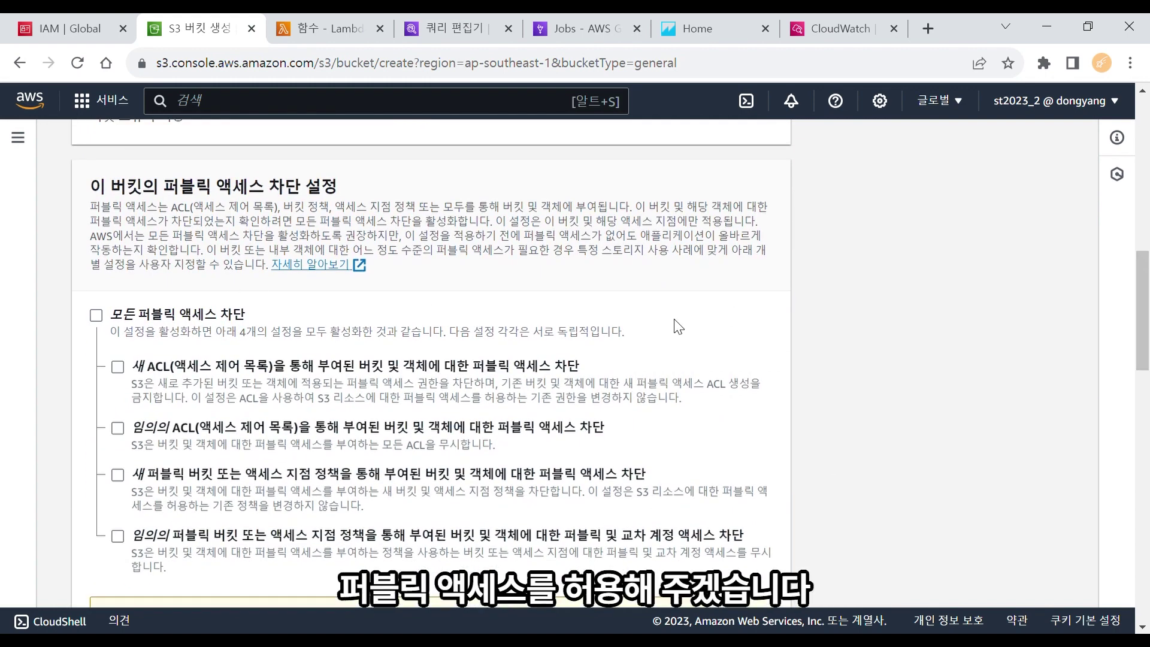
drag(1141, 285, 1141, 354)
click(546, 383)
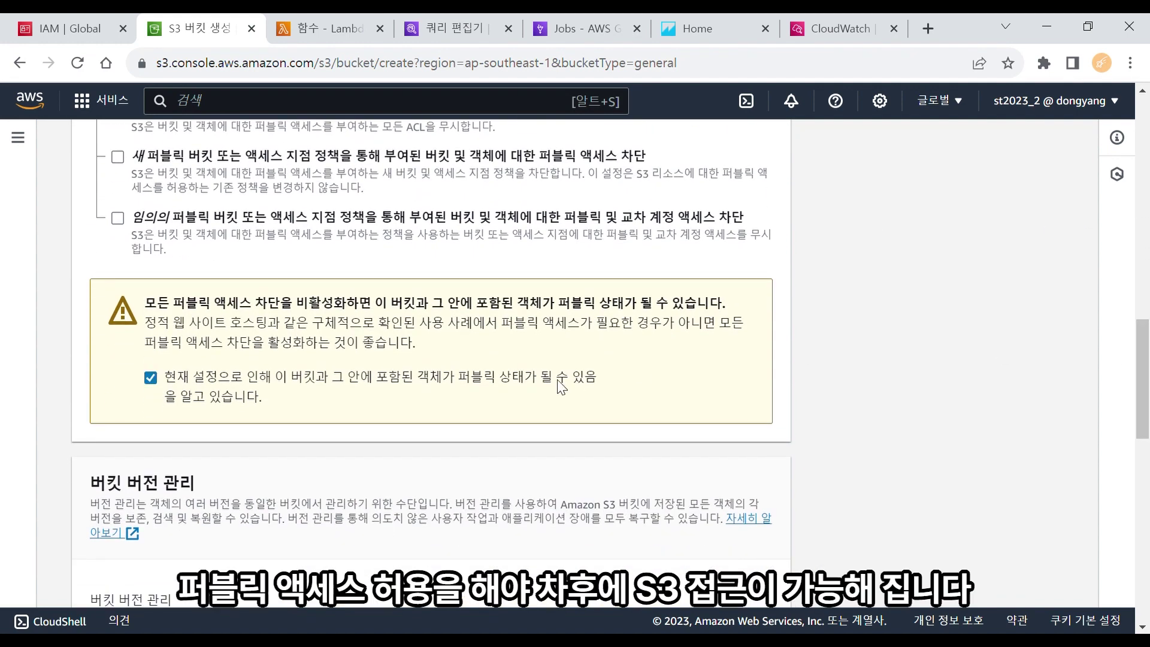
Add a tag with key Name and value inbody, keep the default encryption, and create the bucket
drag(1142, 360, 1142, 464)
click(150, 371)
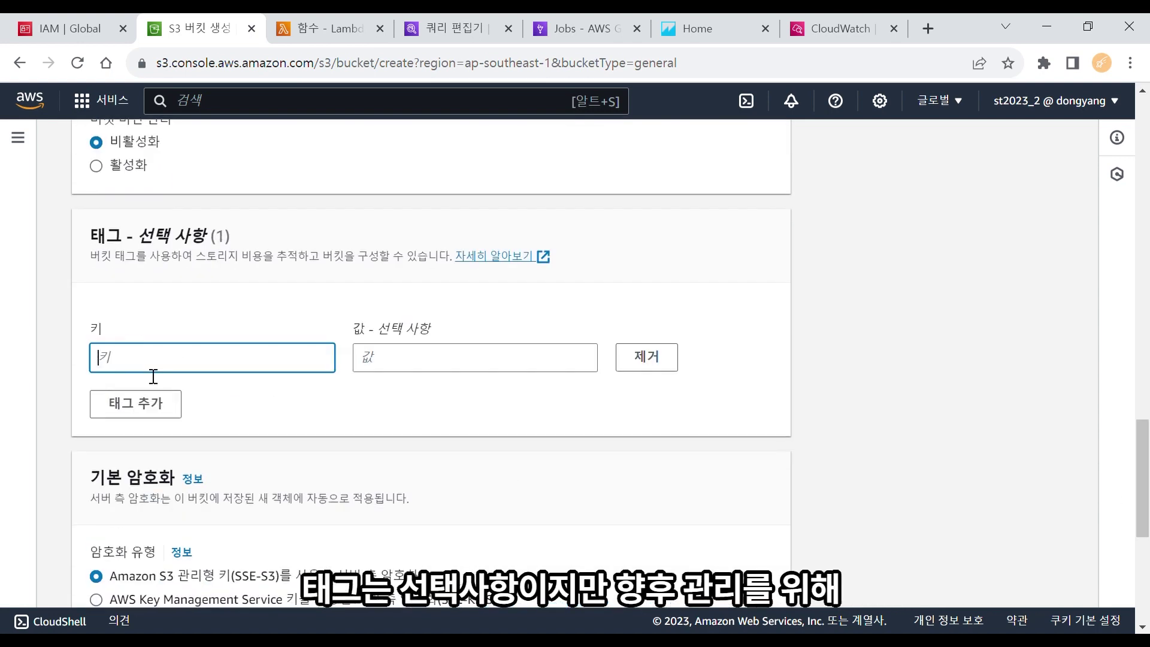
text(Name)
key(Tab)
text(in)
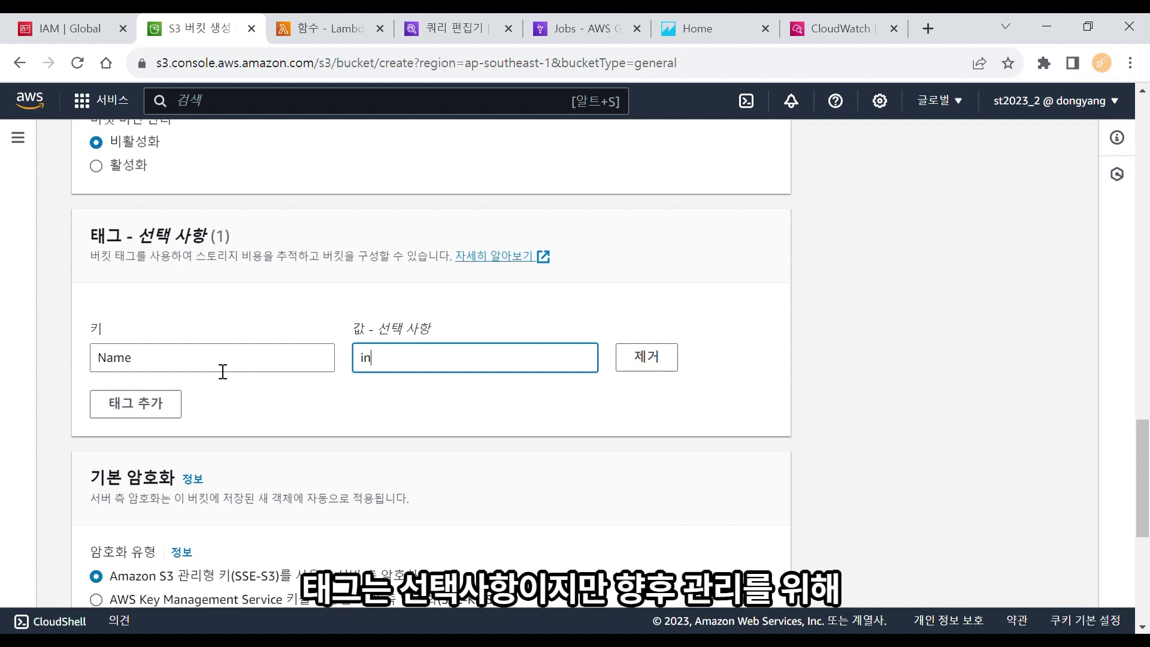
text(body)
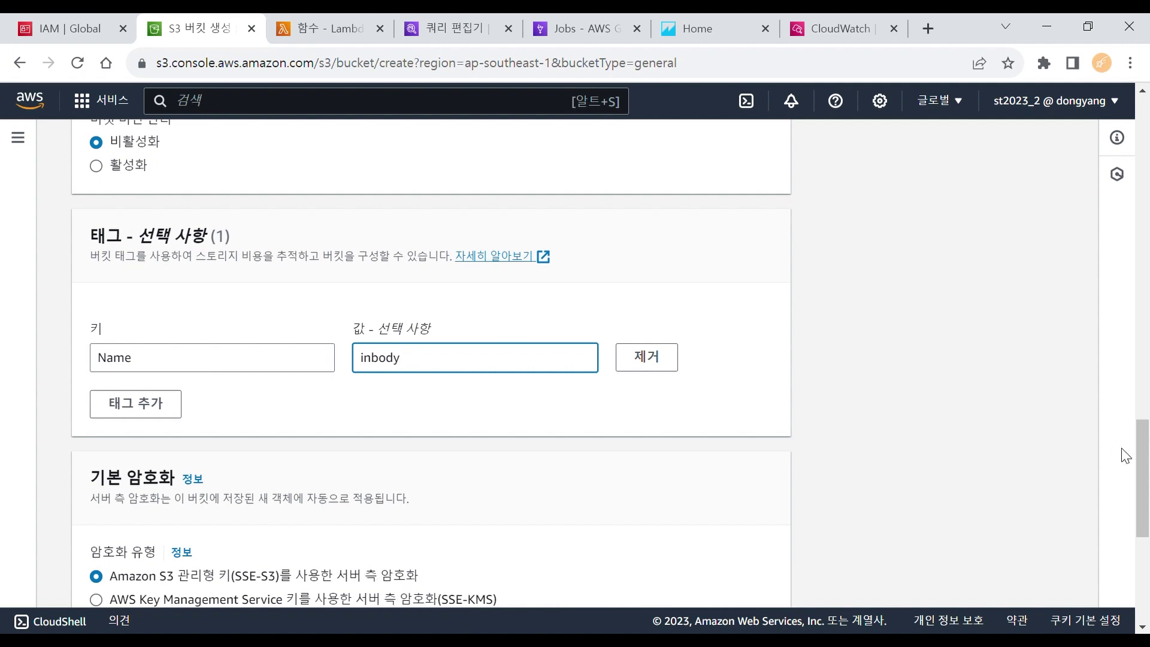
drag(1140, 462, 1130, 550)
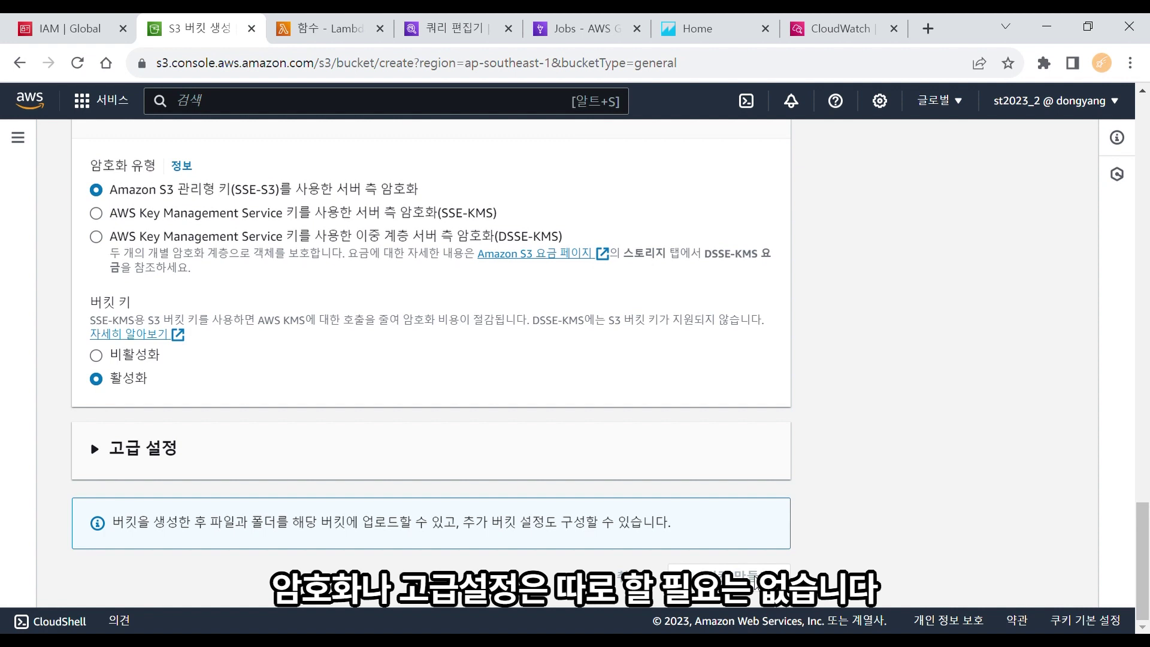
click(755, 584)
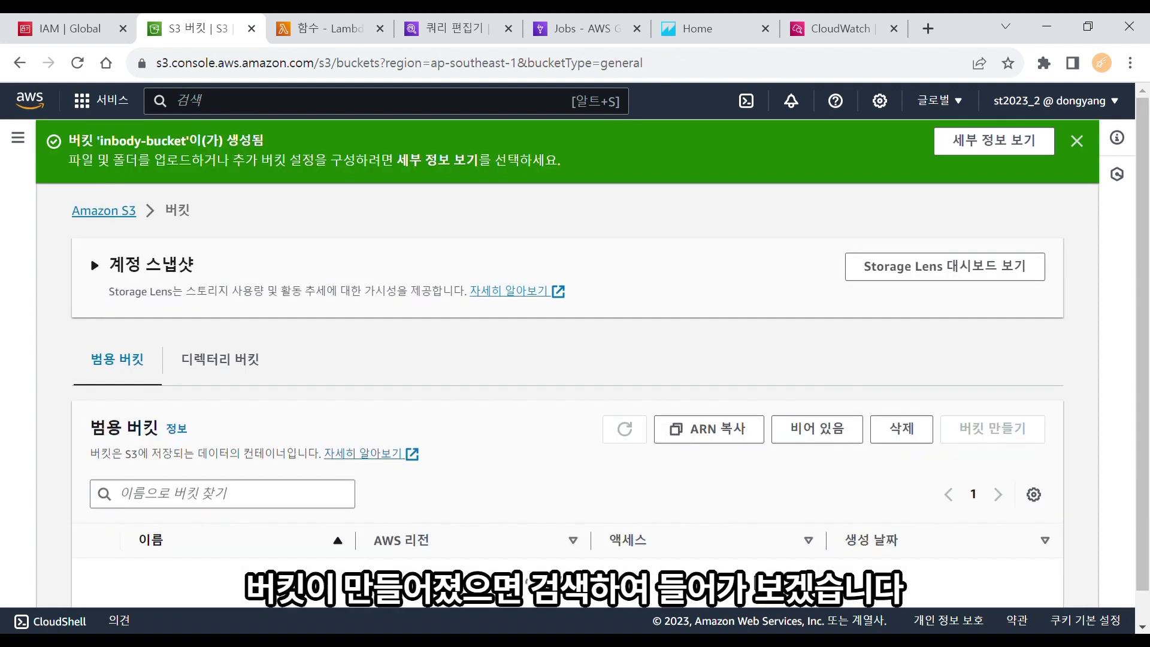
Filter the bucket list by "in" and open inbody-bucket
click(303, 502)
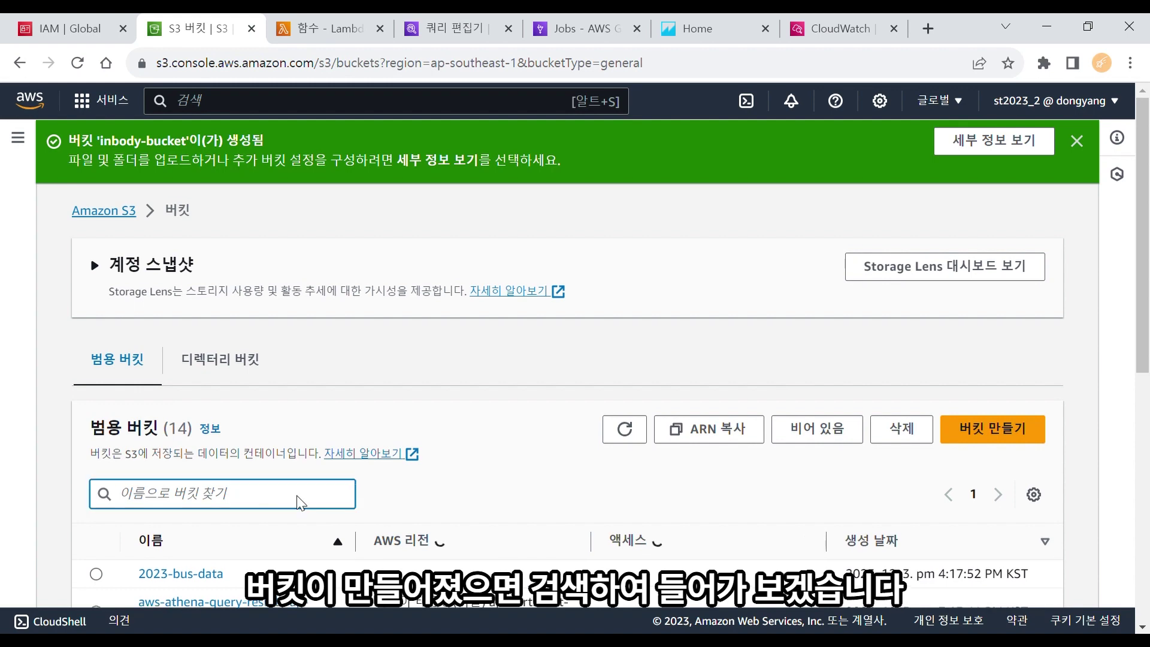
text(in)
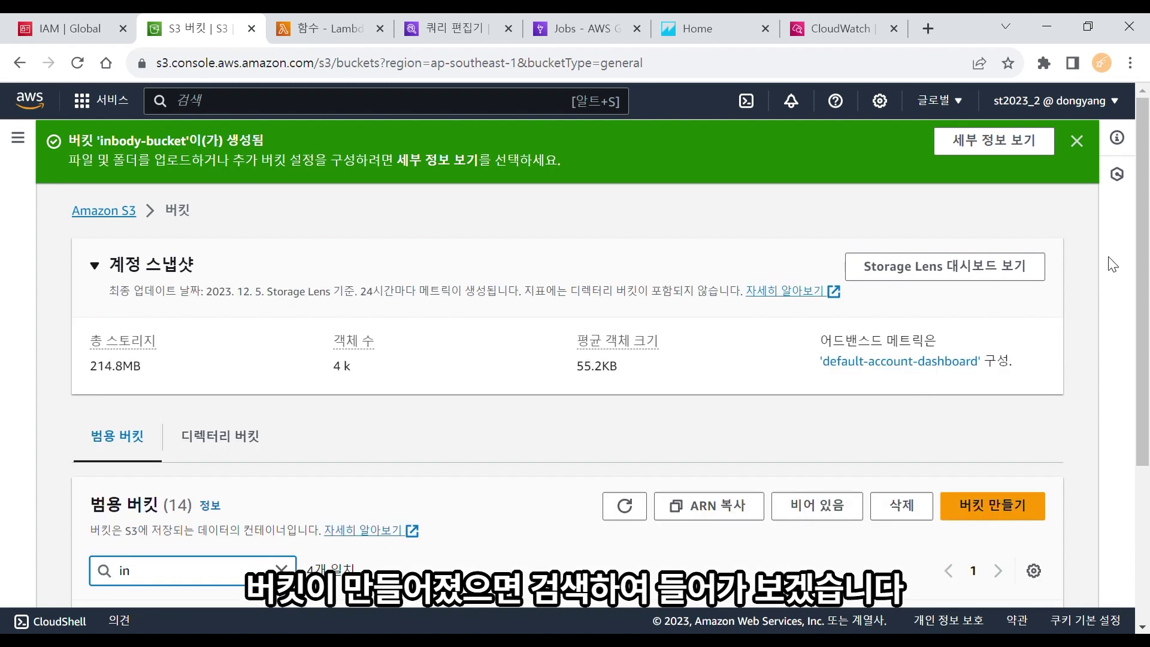
drag(1141, 261, 1141, 367)
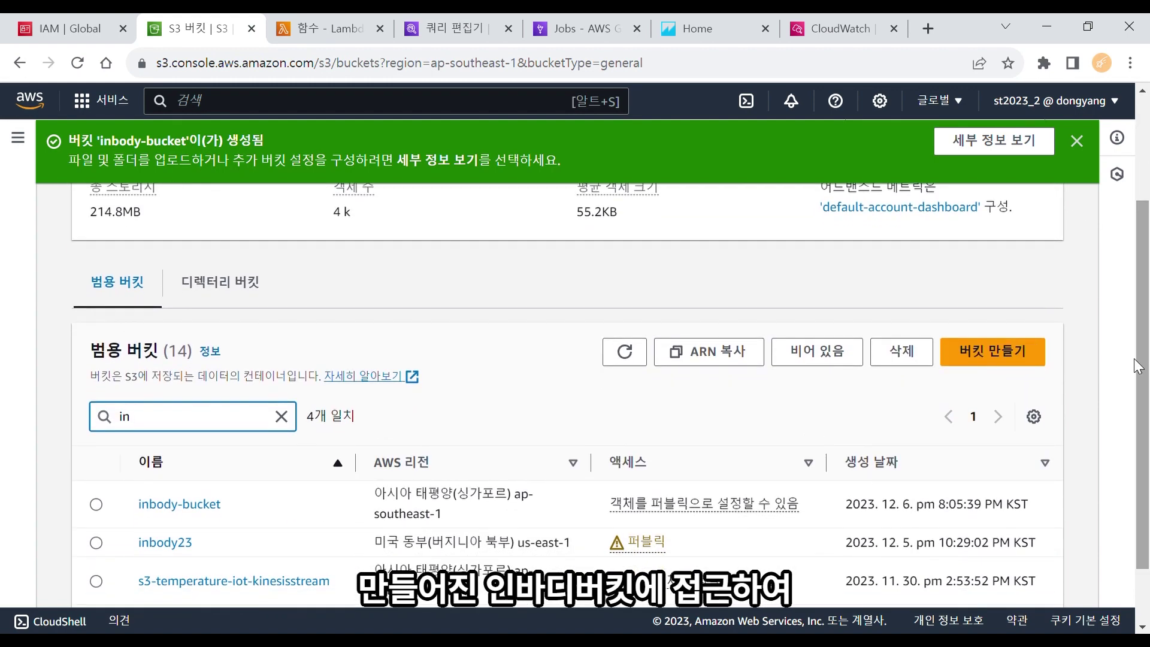
click(206, 508)
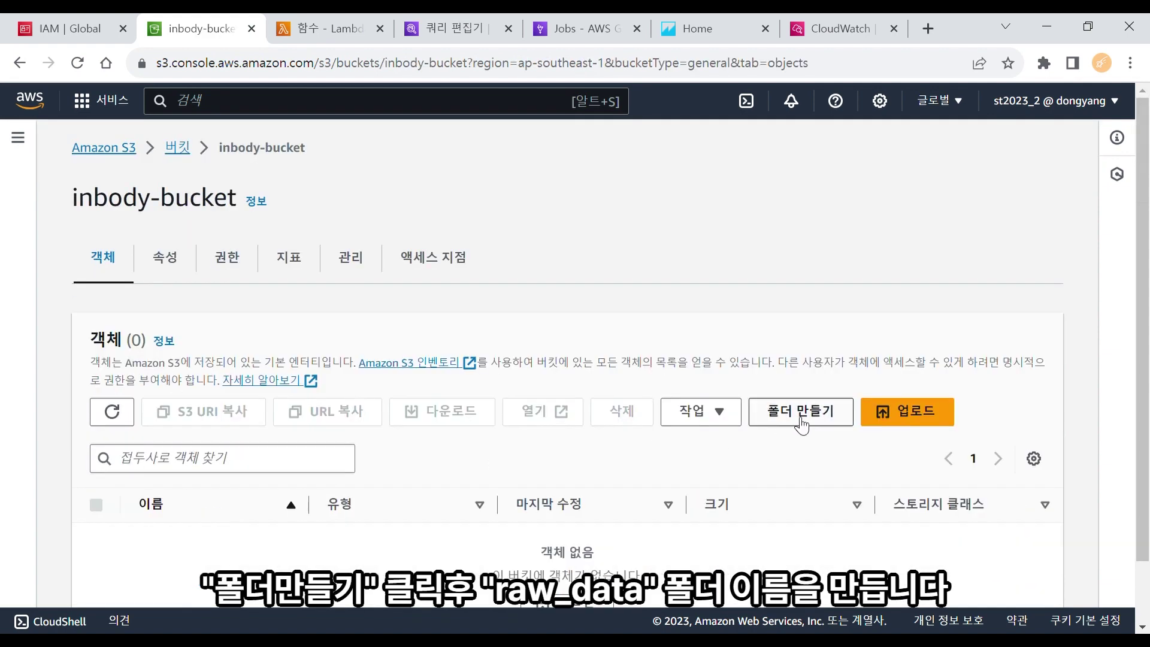
Create a folder named raw_data in inbody-bucket without specifying an encryption key
click(802, 424)
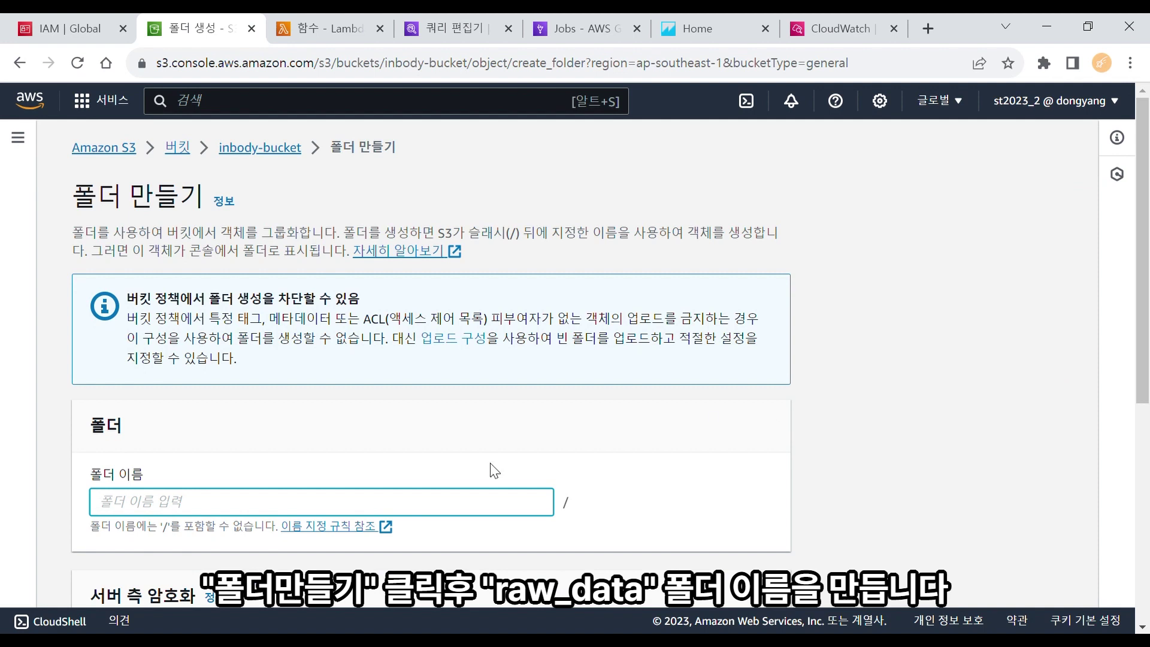
text(raw_data)
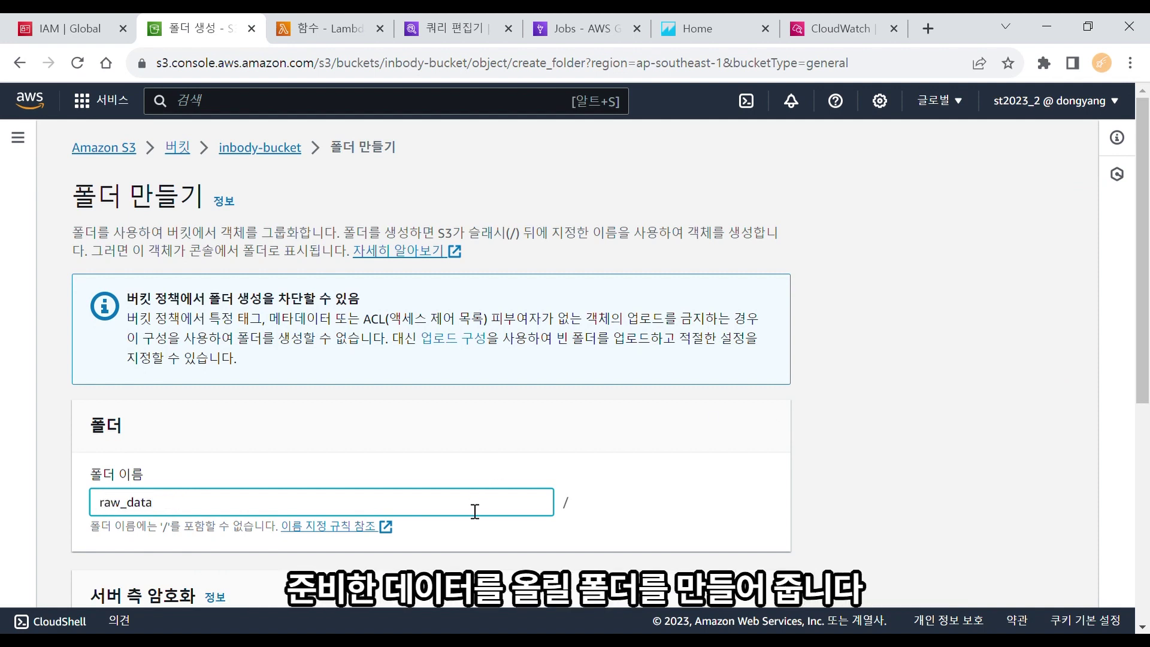
scroll(1148, 278, down, 10)
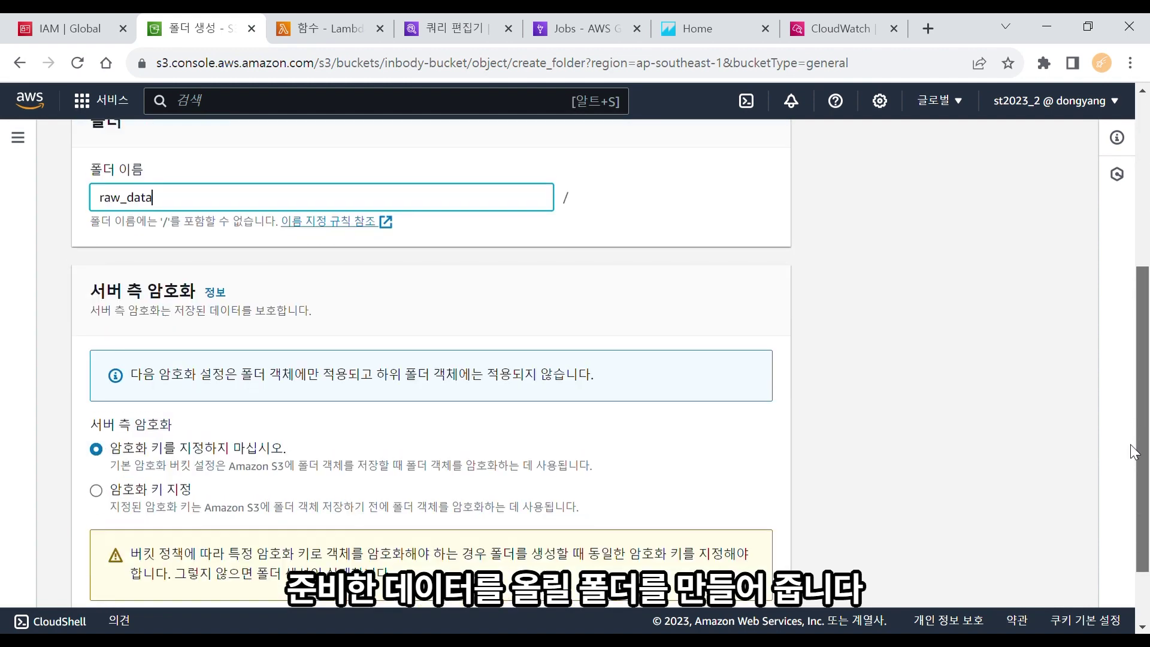
click(749, 578)
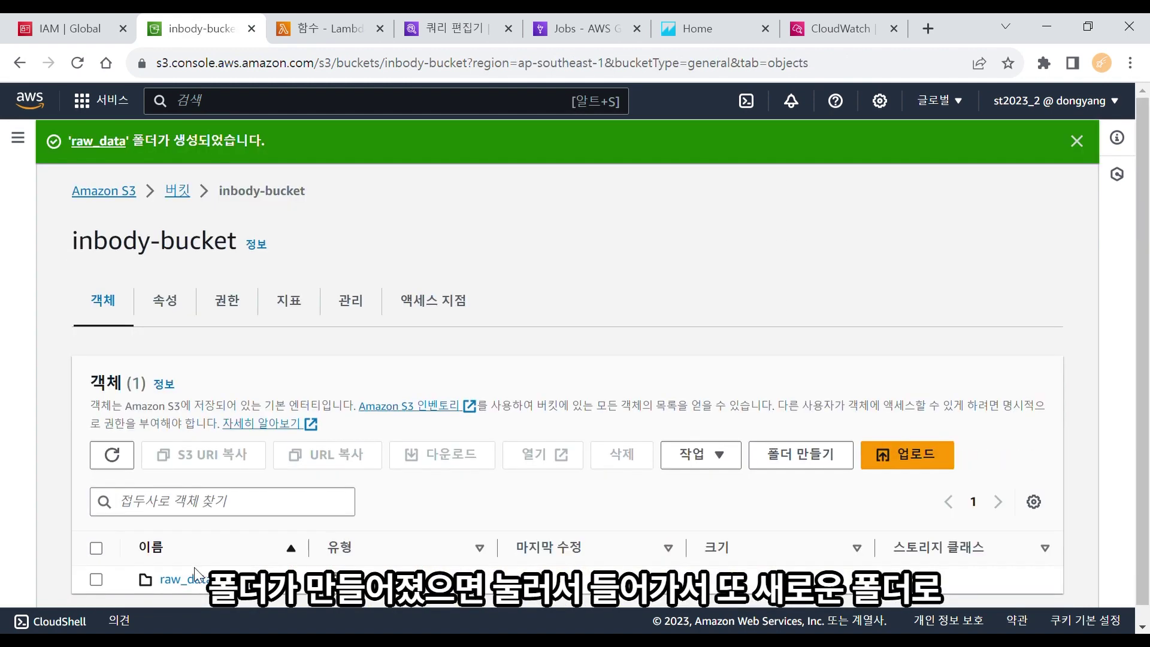
Open the raw_data folder and create a subfolder named A in it
click(183, 578)
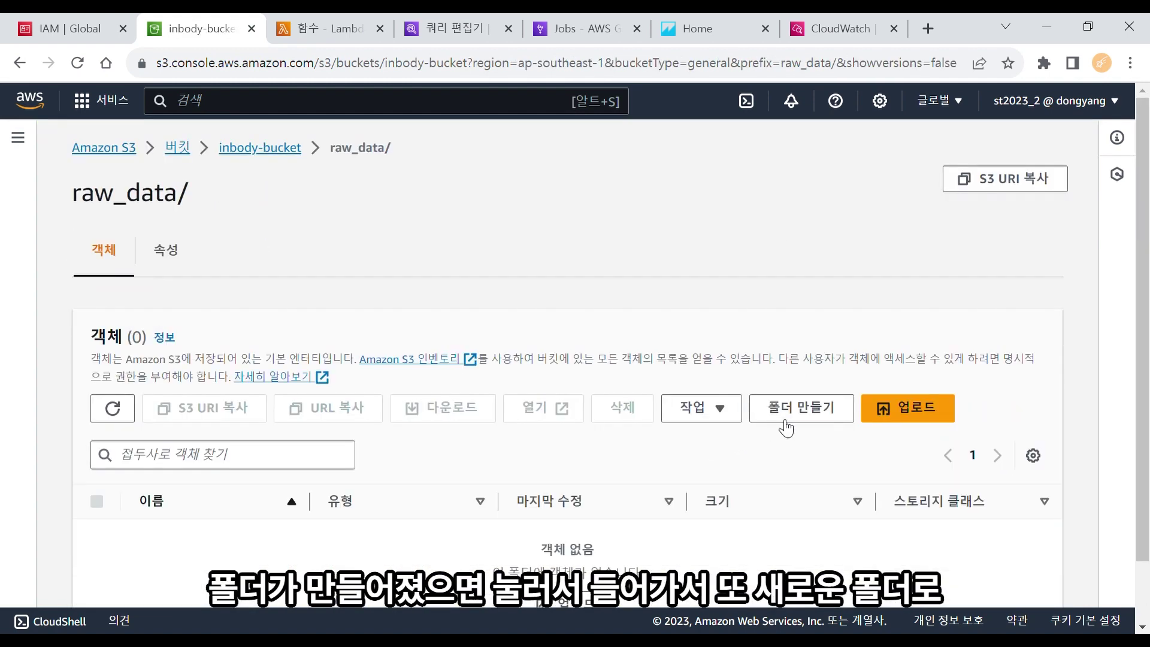
click(778, 420)
text(A)
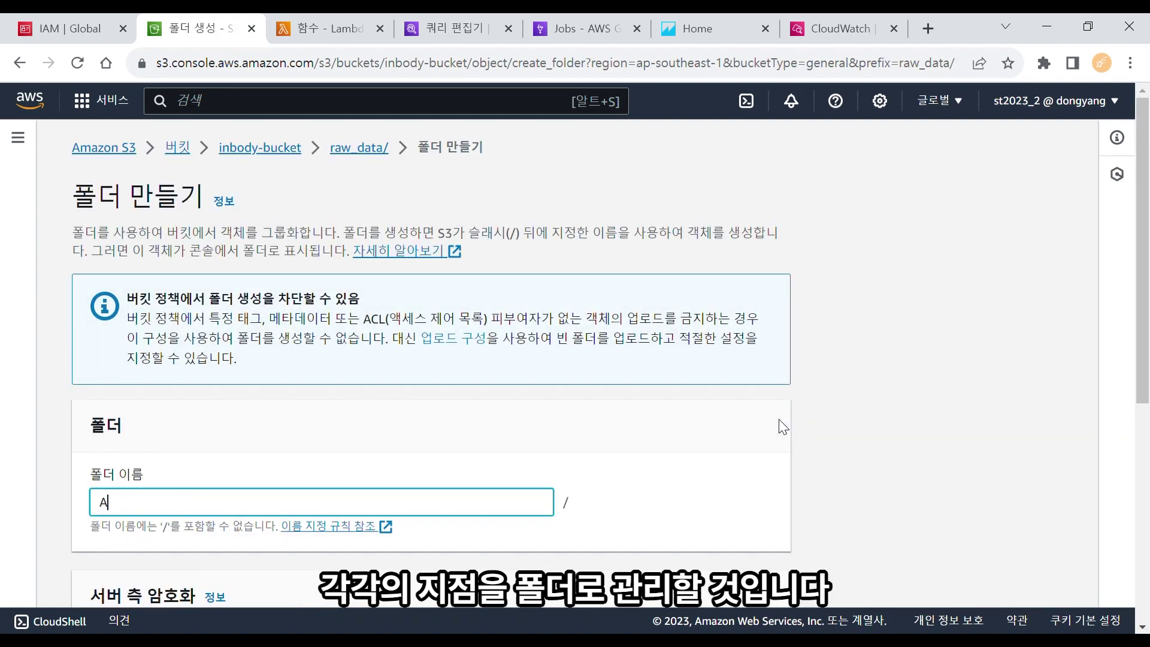
scroll(1138, 465, down, 5)
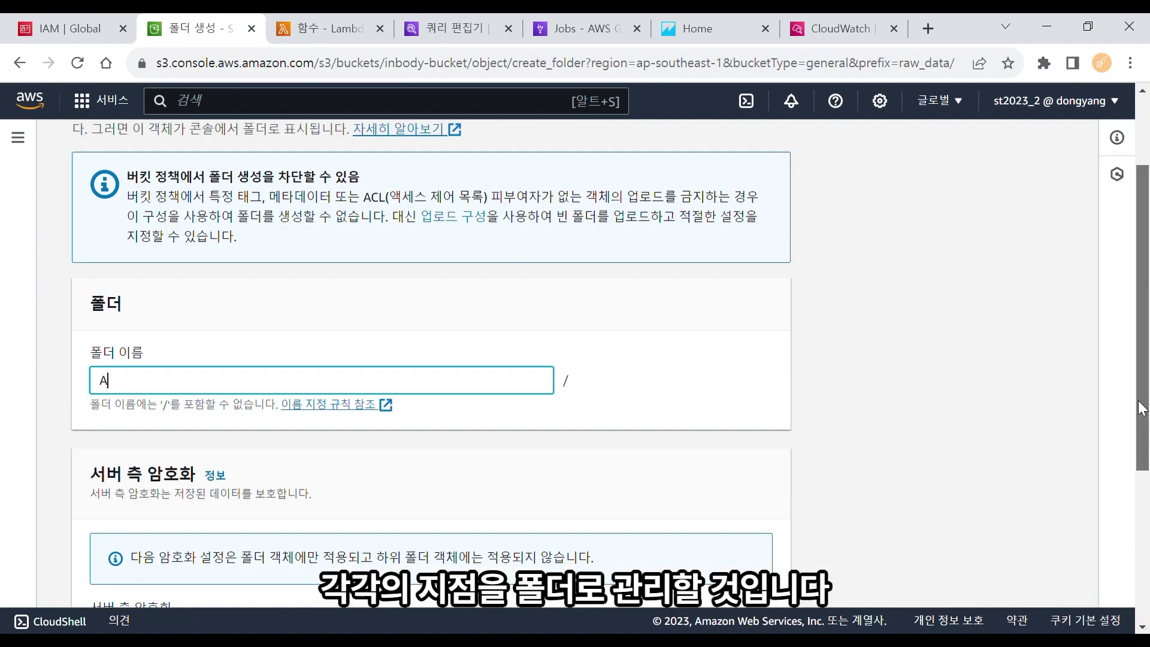
scroll(1138, 465, down, 2)
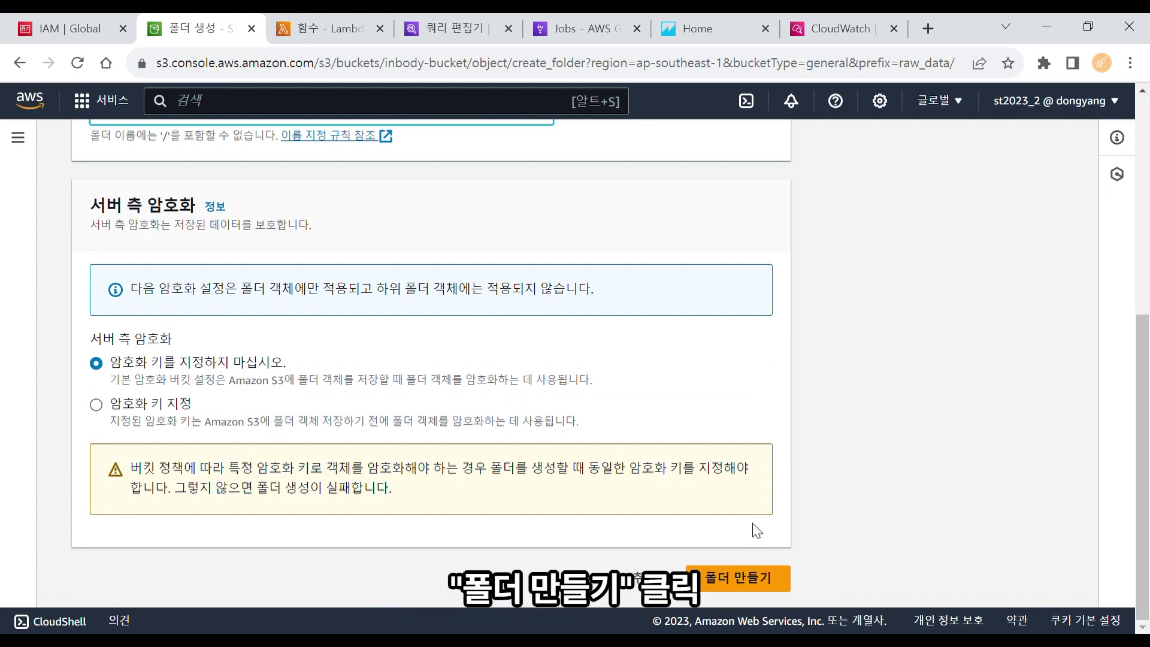
click(758, 579)
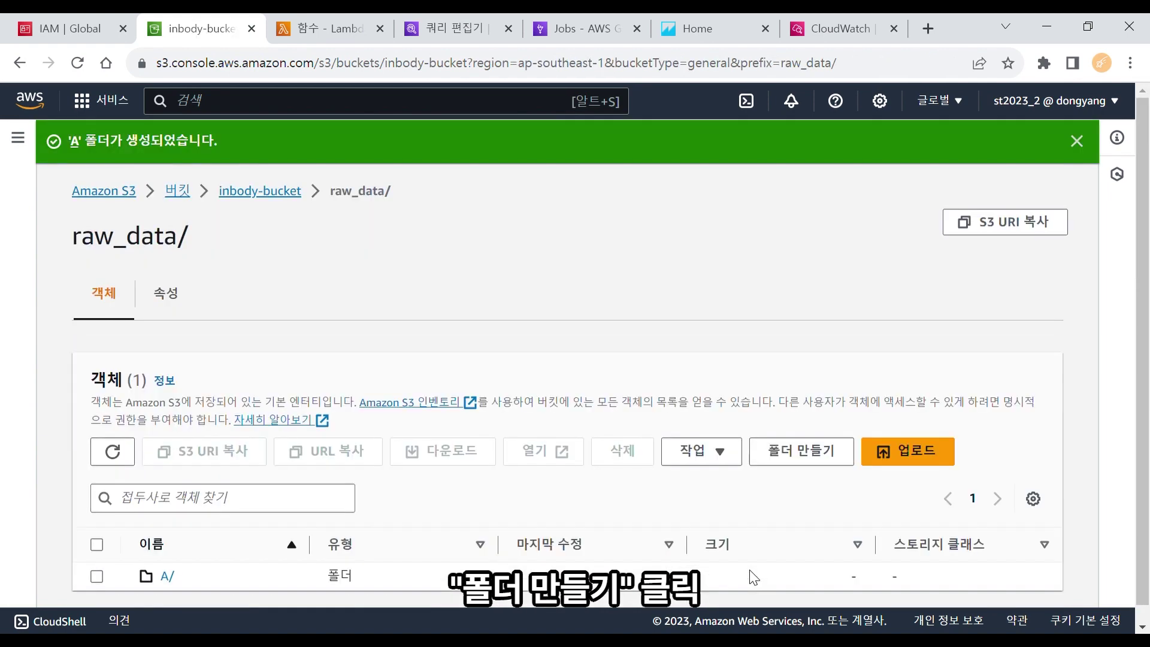
Create a second subfolder named B inside raw_data
click(801, 451)
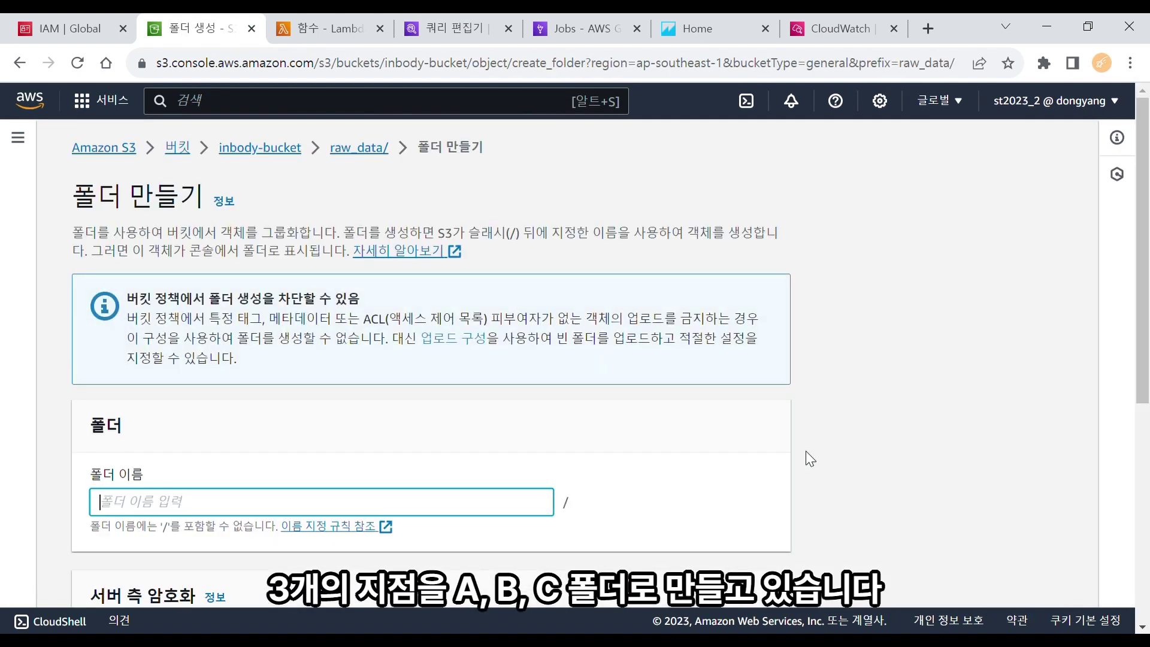
text(B)
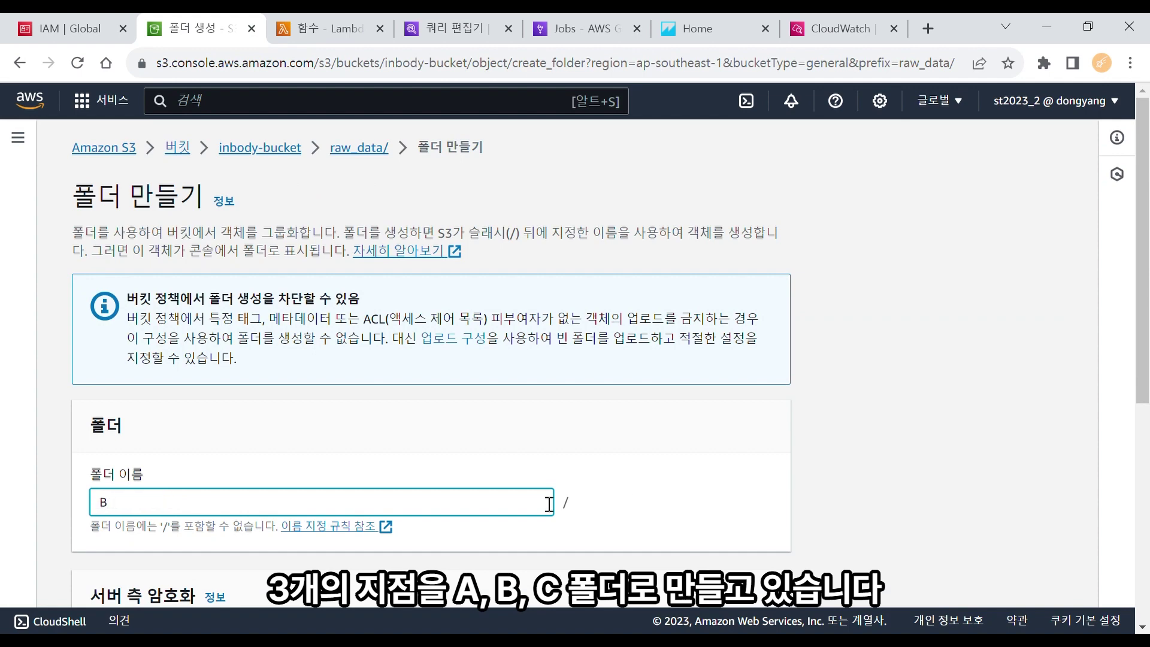
drag(1144, 261, 1144, 470)
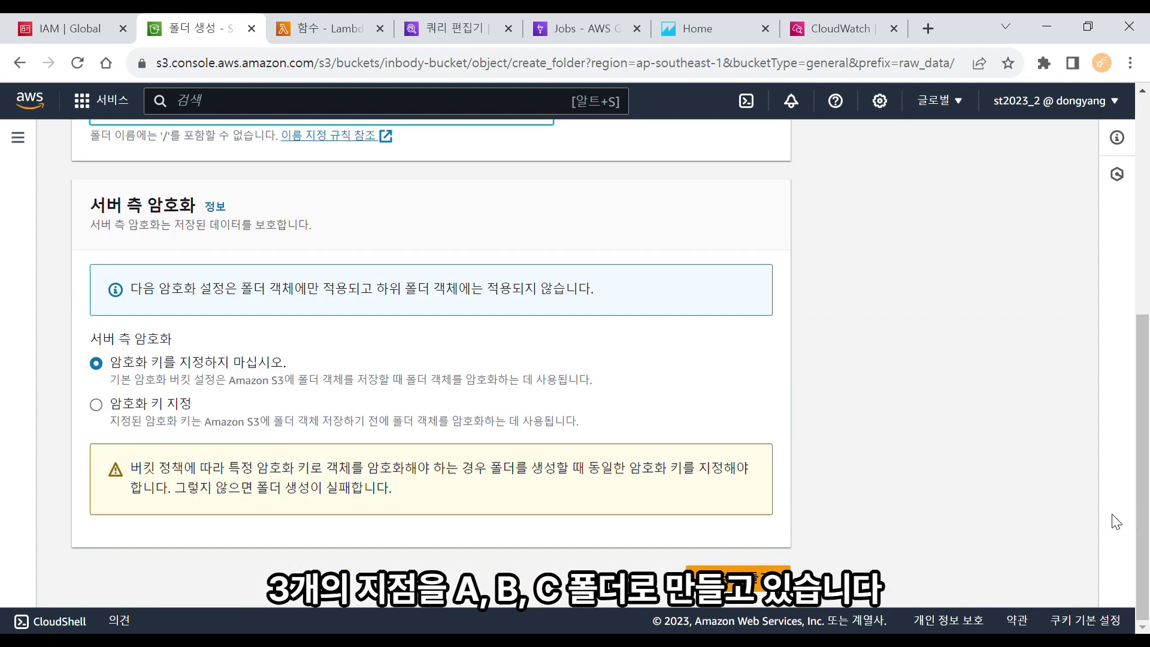
click(762, 573)
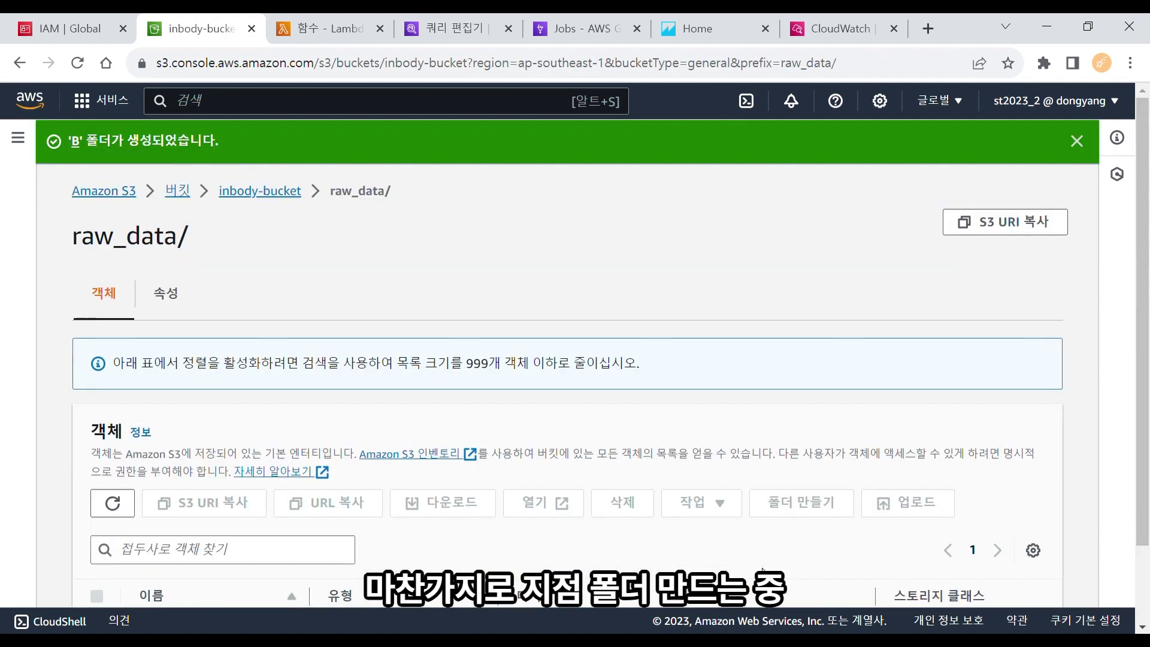
Create a third subfolder named C inside raw_data, keeping the default encryption setting
scroll(1140, 312, down, 1)
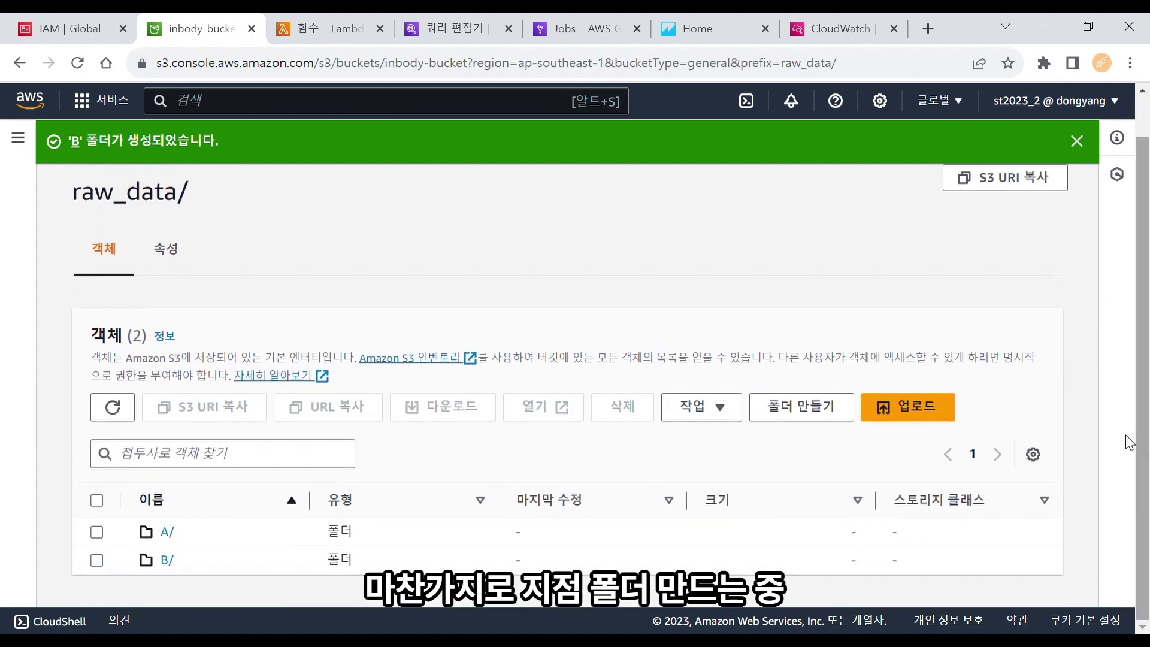
click(761, 407)
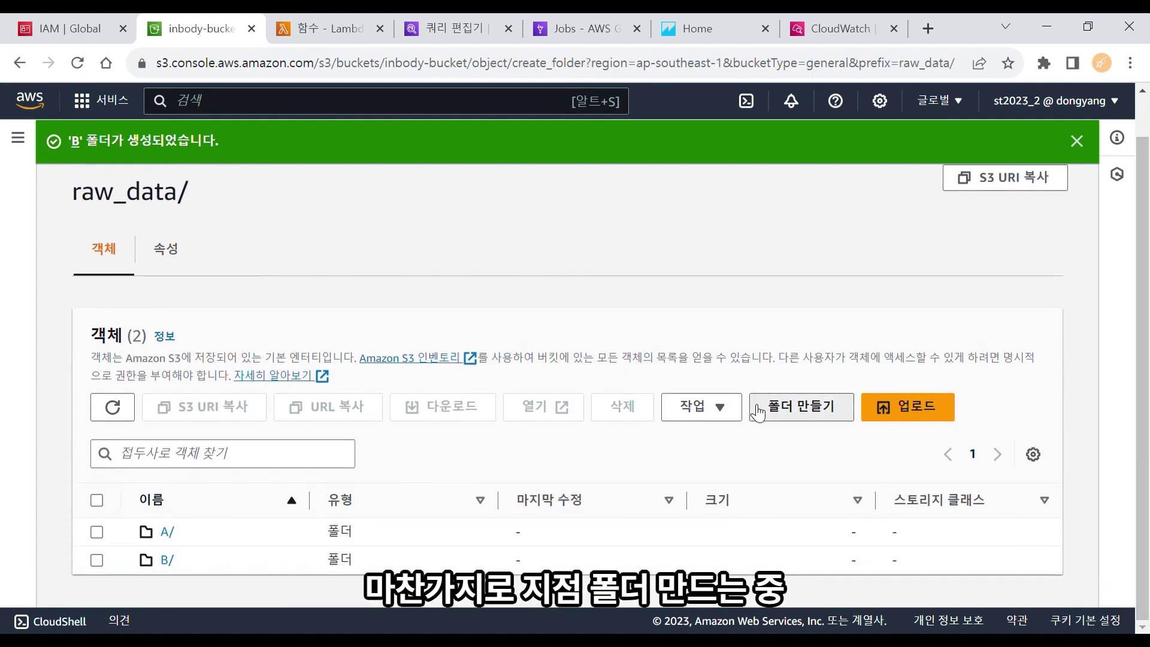
text(ㅊ)
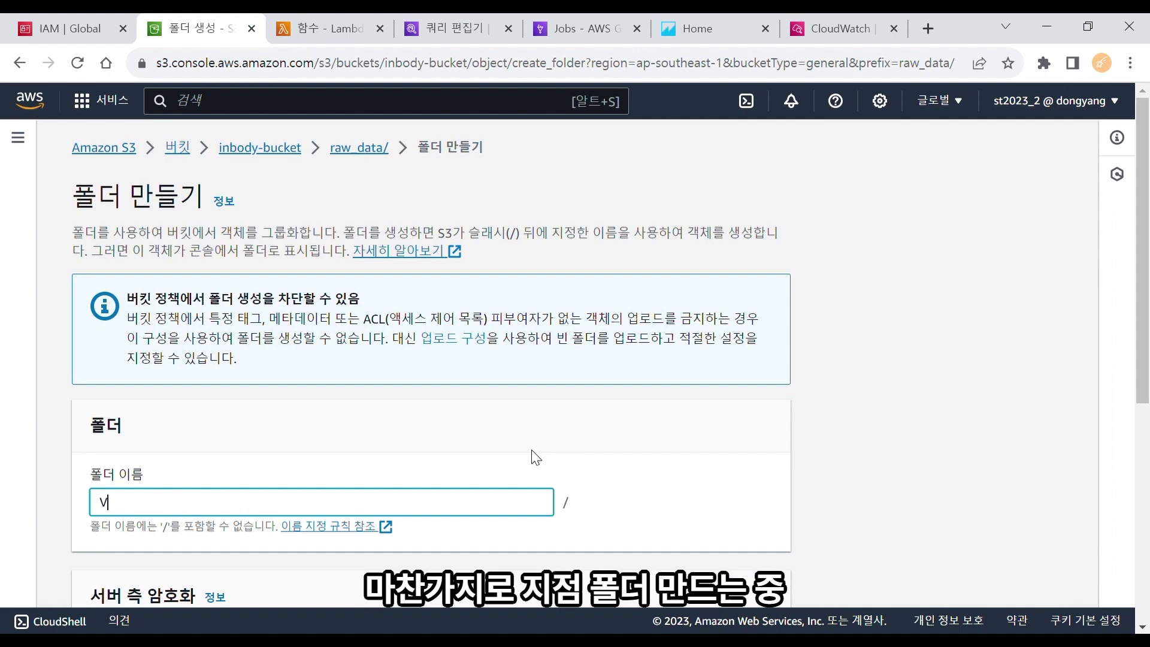
key(BackSpace)
text(C)
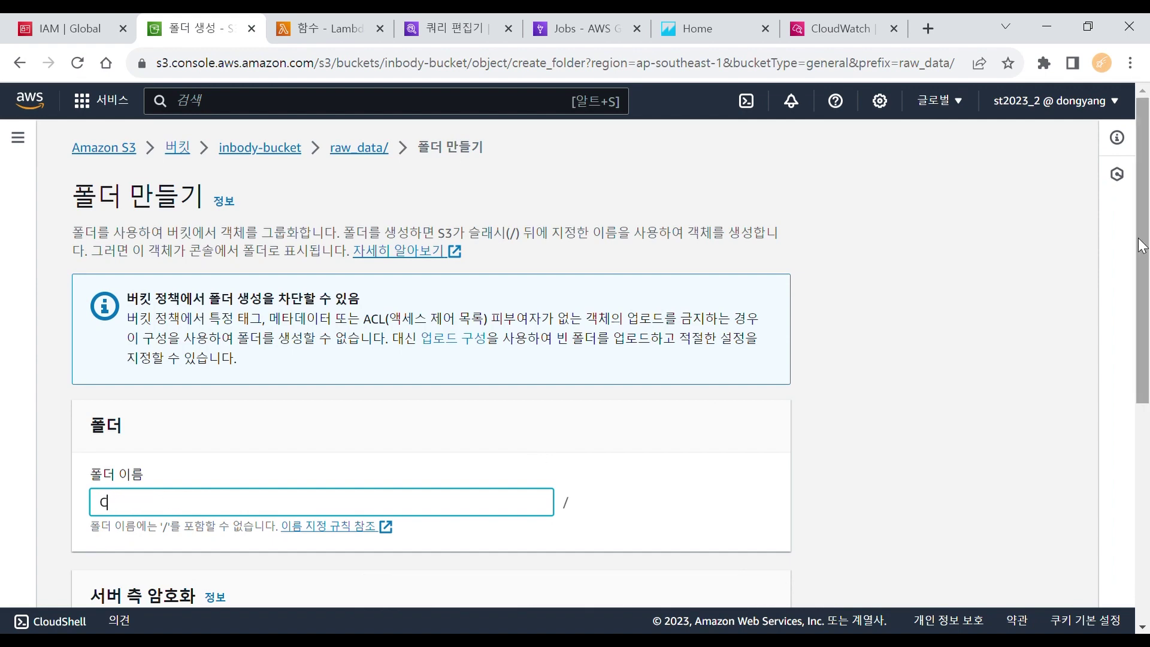
scroll(773, 569, down, 6)
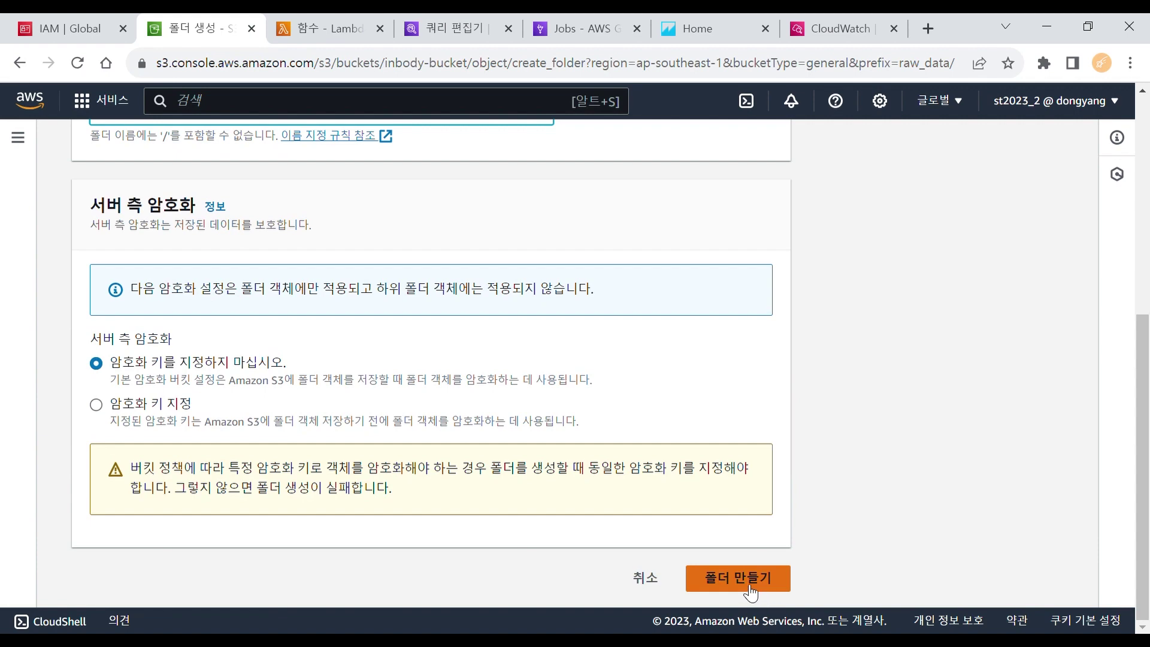
click(746, 586)
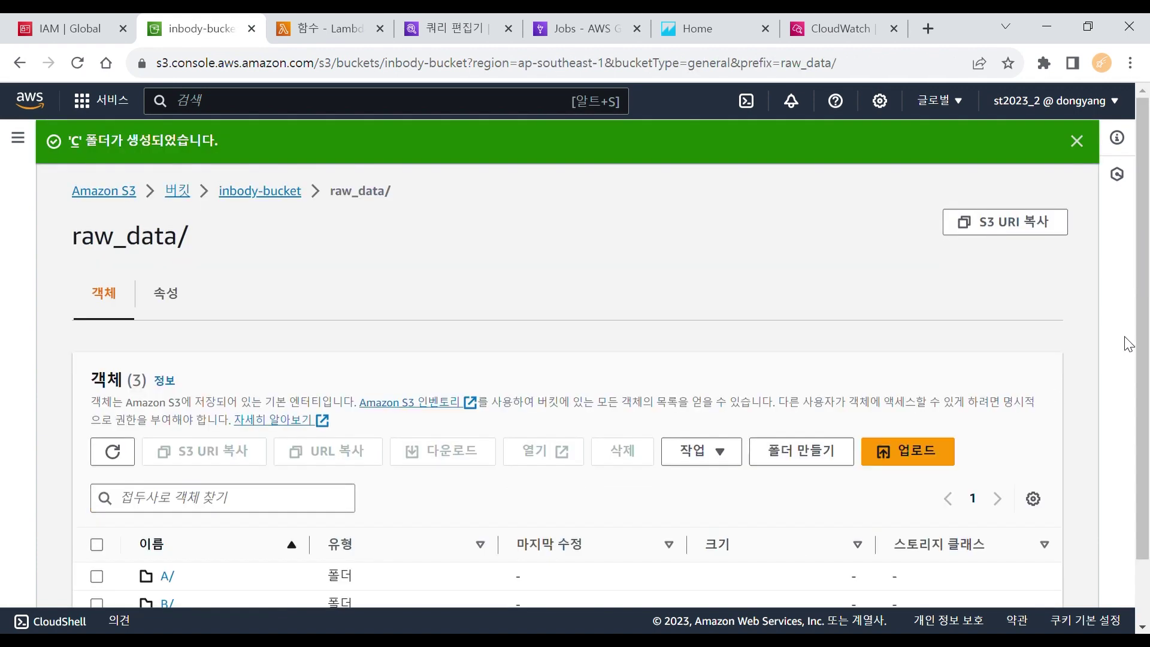
Open the A folder in raw_data and upload the file A_inbody.xlsx to it
scroll(557, 492, down, 2)
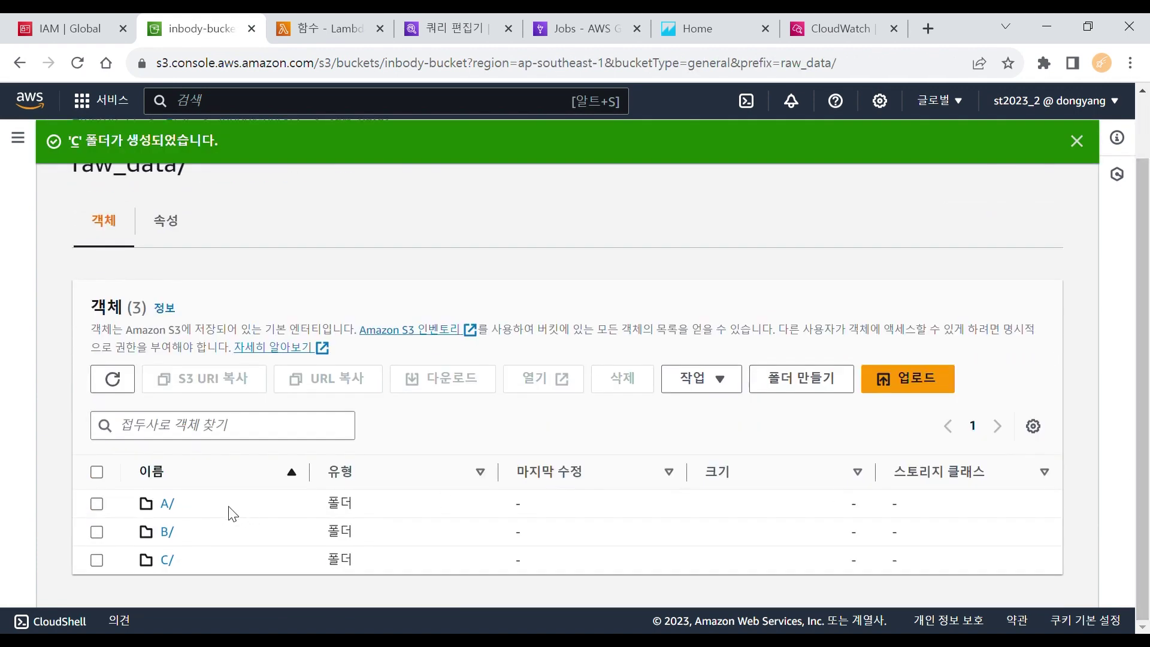
click(167, 503)
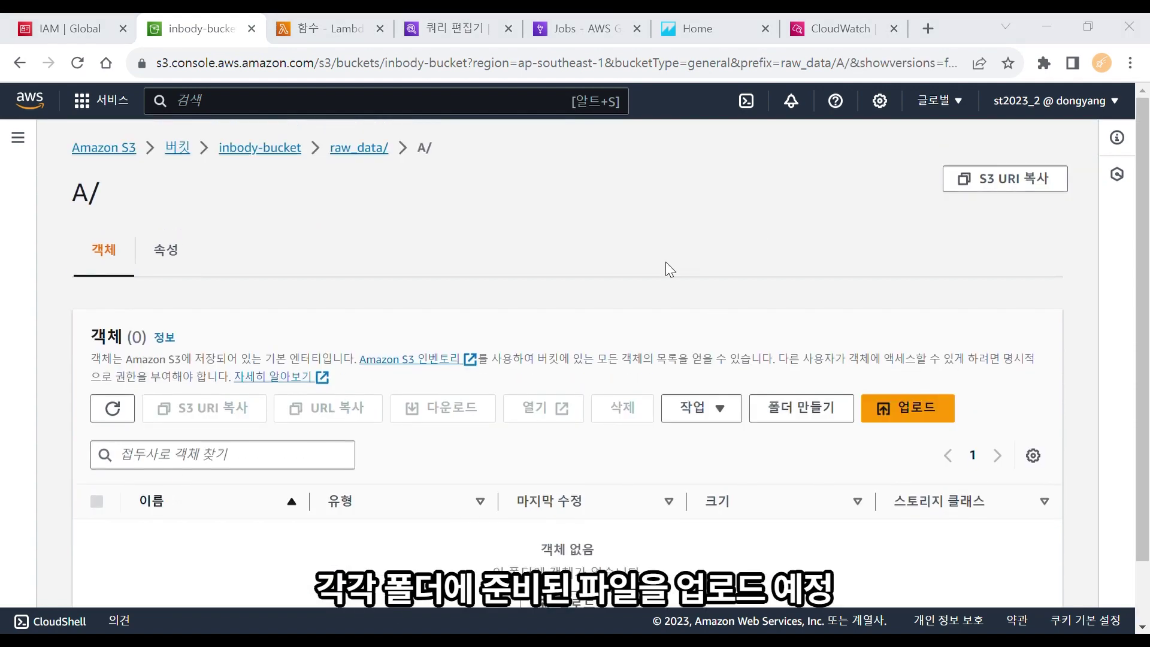
drag(327, 491, 296, 544)
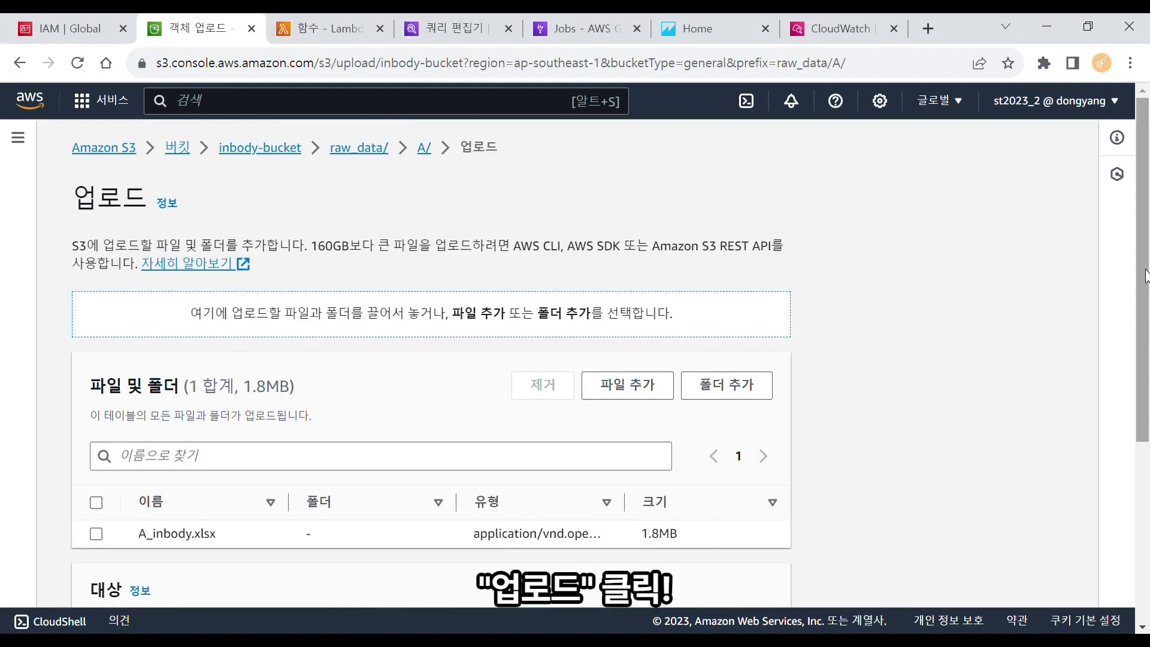
scroll(1146, 363, down, 3)
scroll(1145, 363, down, 2)
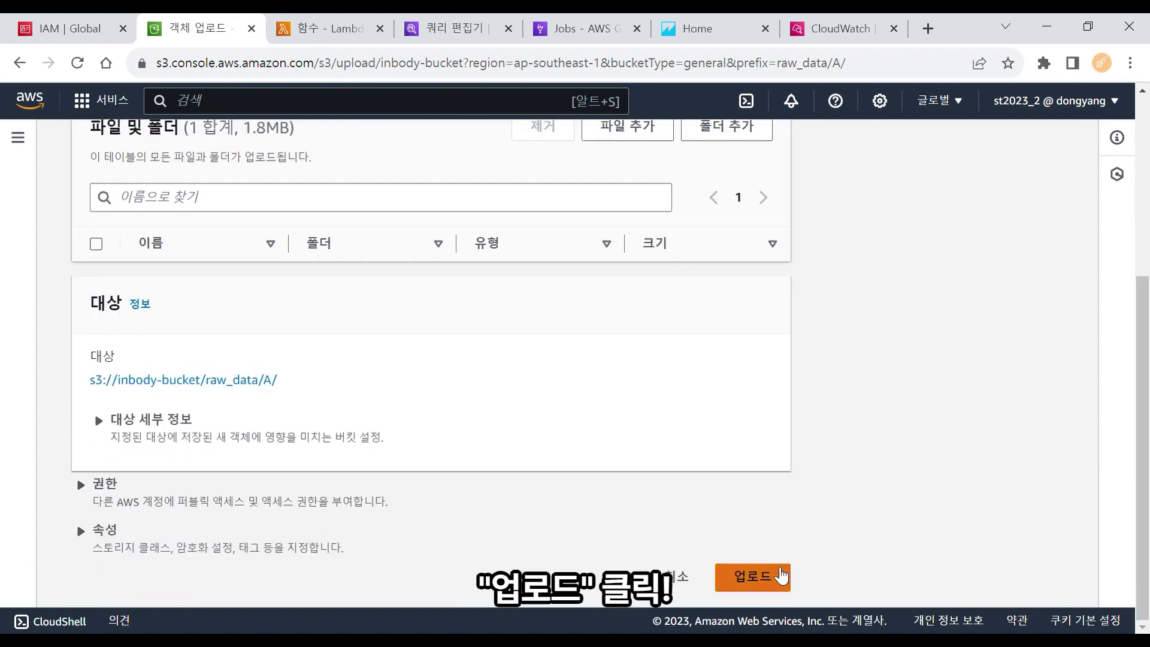
click(774, 568)
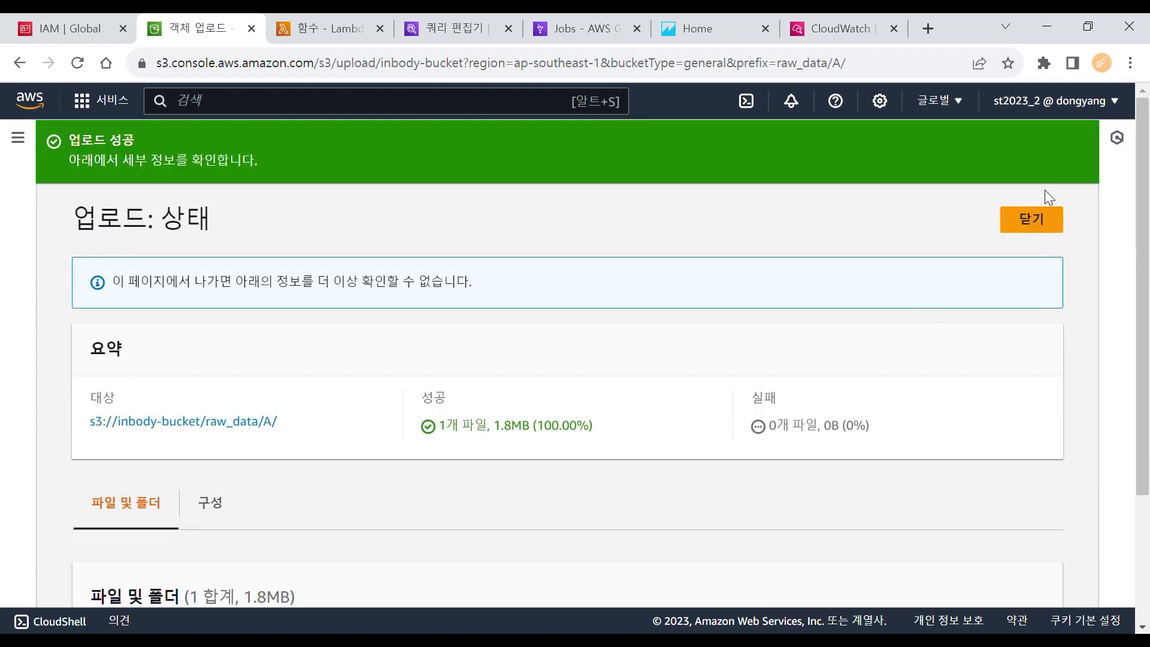
click(1032, 220)
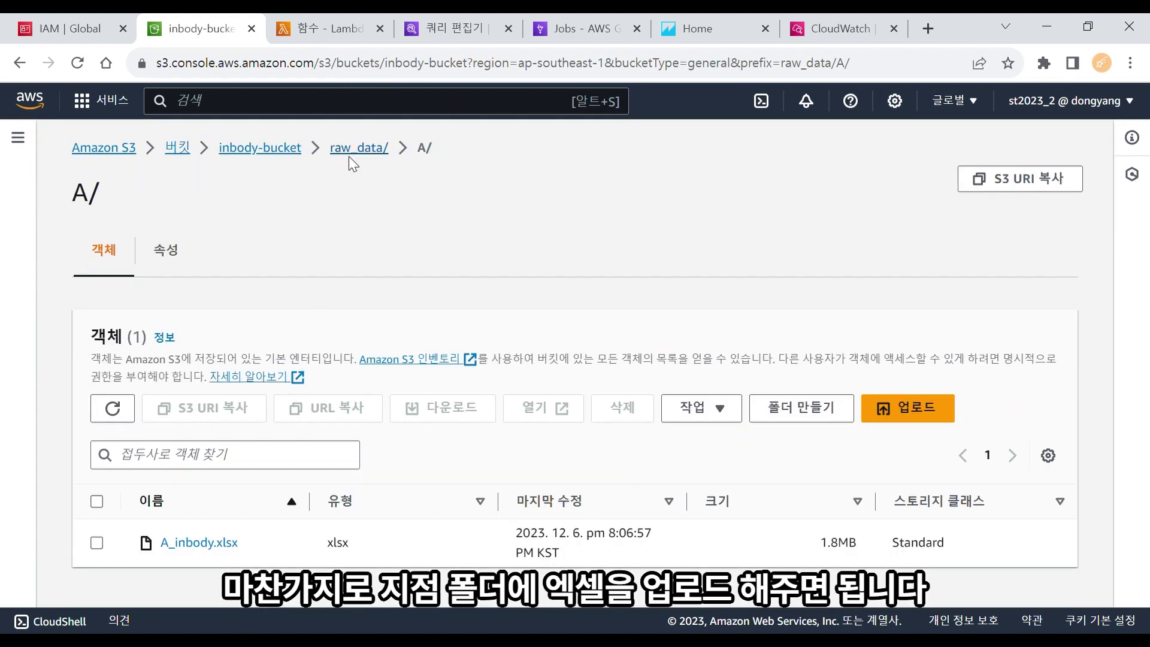
Go back to raw_data, open the B folder and upload the file B_inbody.xlsx to it
click(352, 149)
click(166, 561)
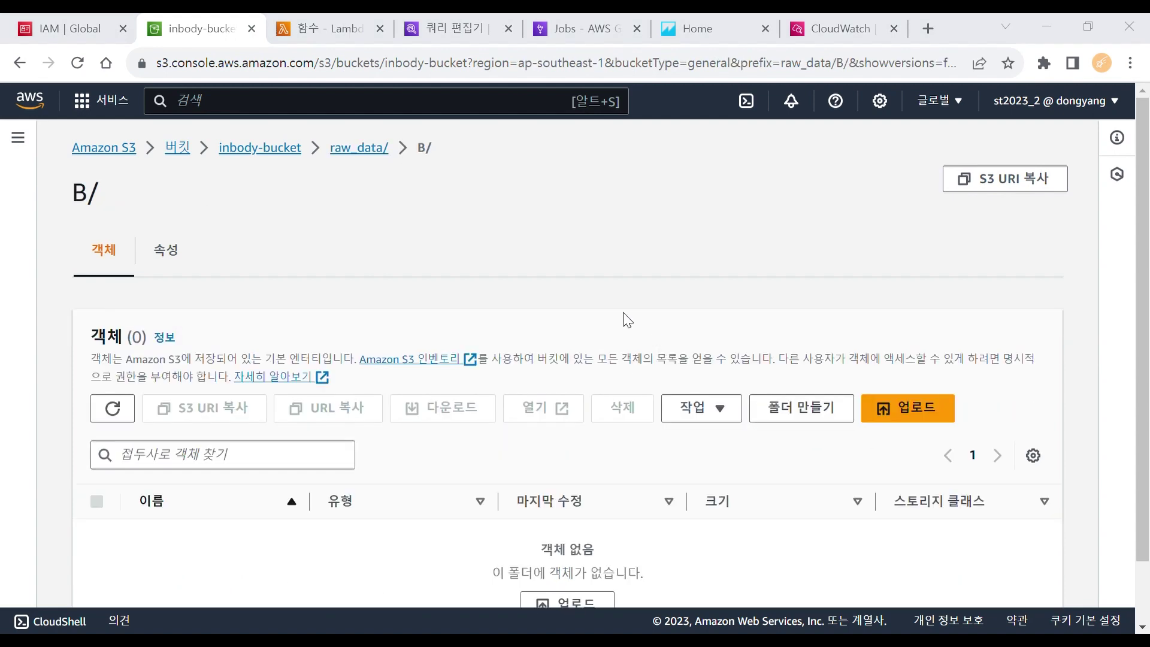
drag(405, 485, 359, 551)
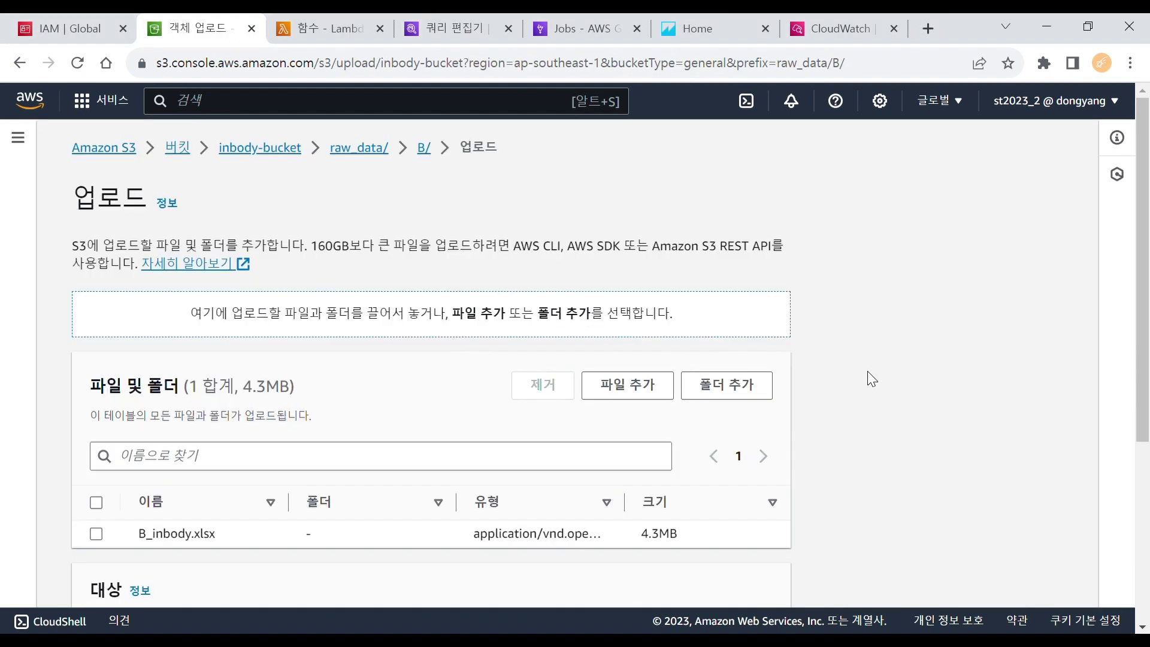
scroll(1117, 539, down, 4)
click(756, 577)
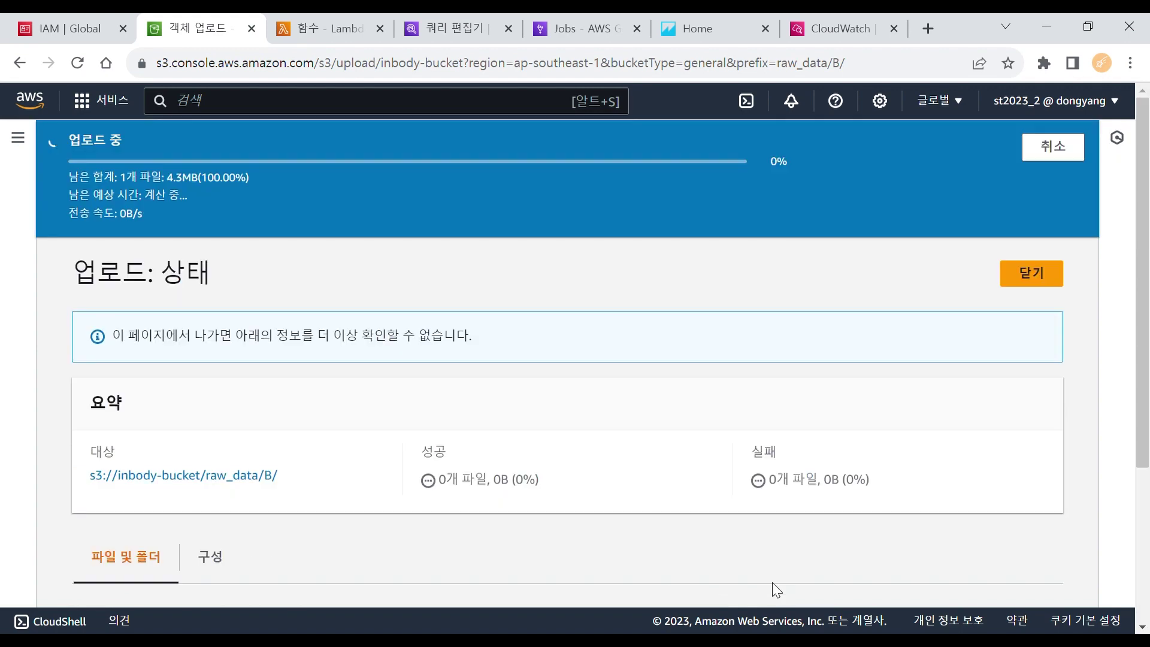
click(1032, 223)
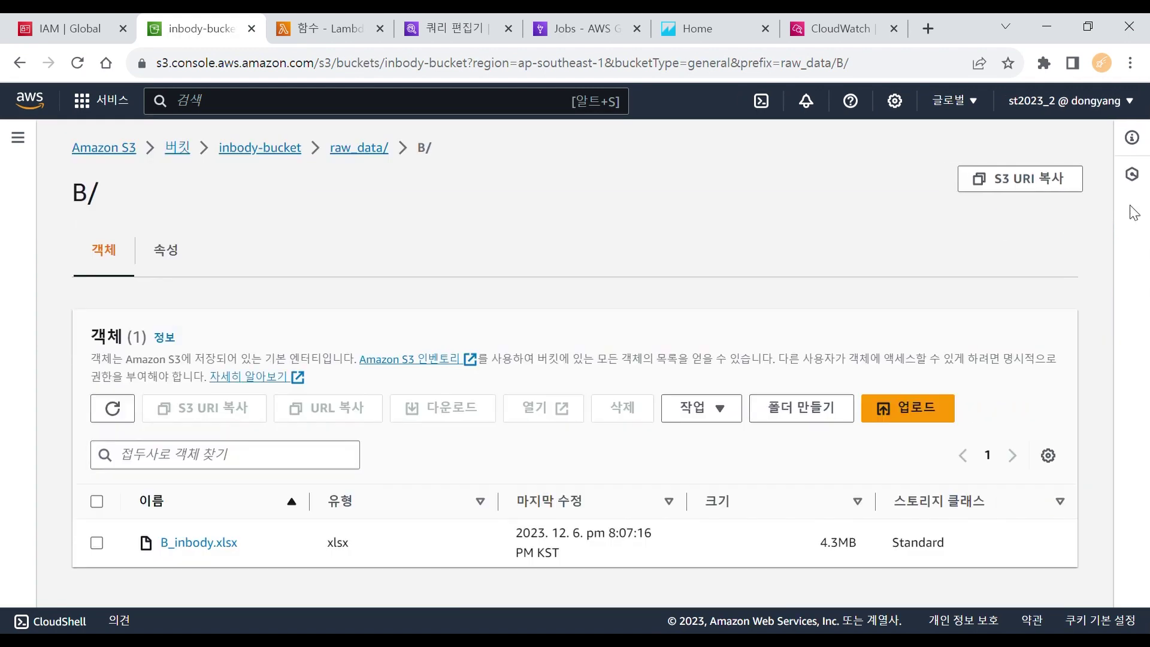
Return to raw_data, open the C folder and upload the file C_inbody.xlsx to it
click(348, 150)
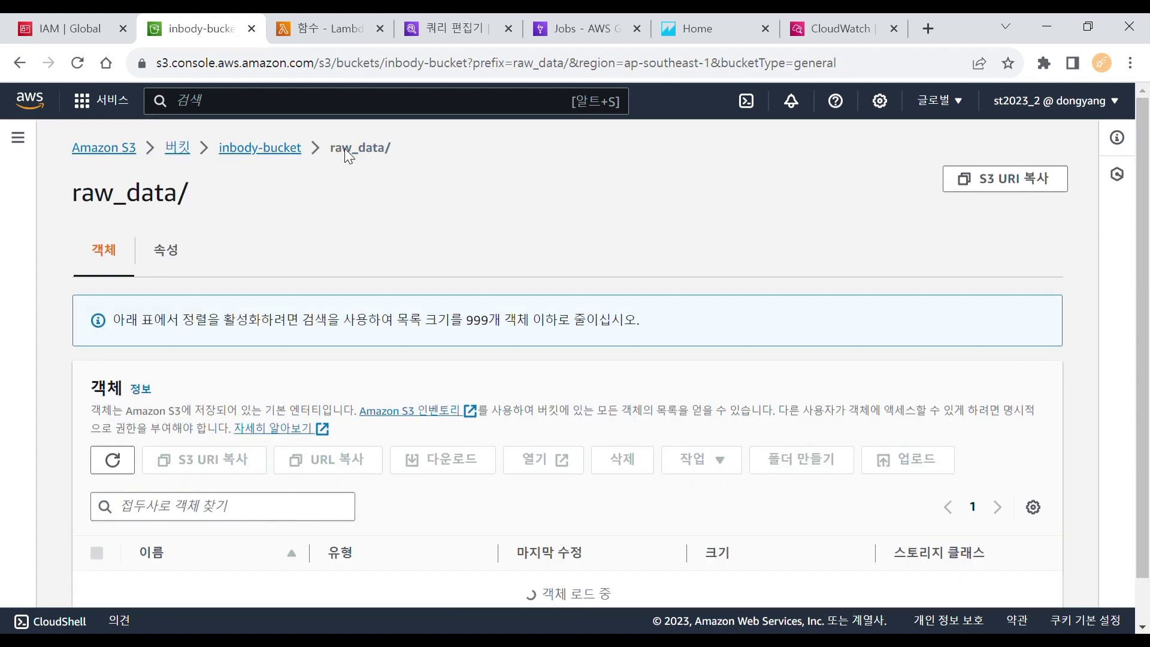
scroll(1083, 266, down, 1)
click(169, 561)
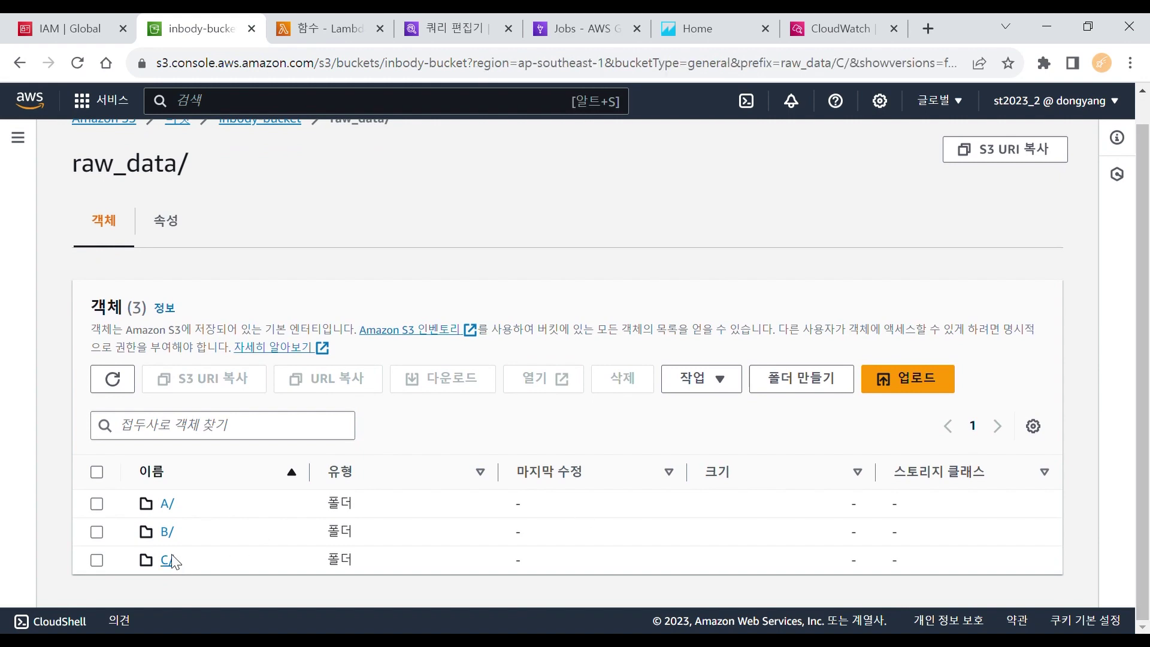
drag(596, 311, 965, 253)
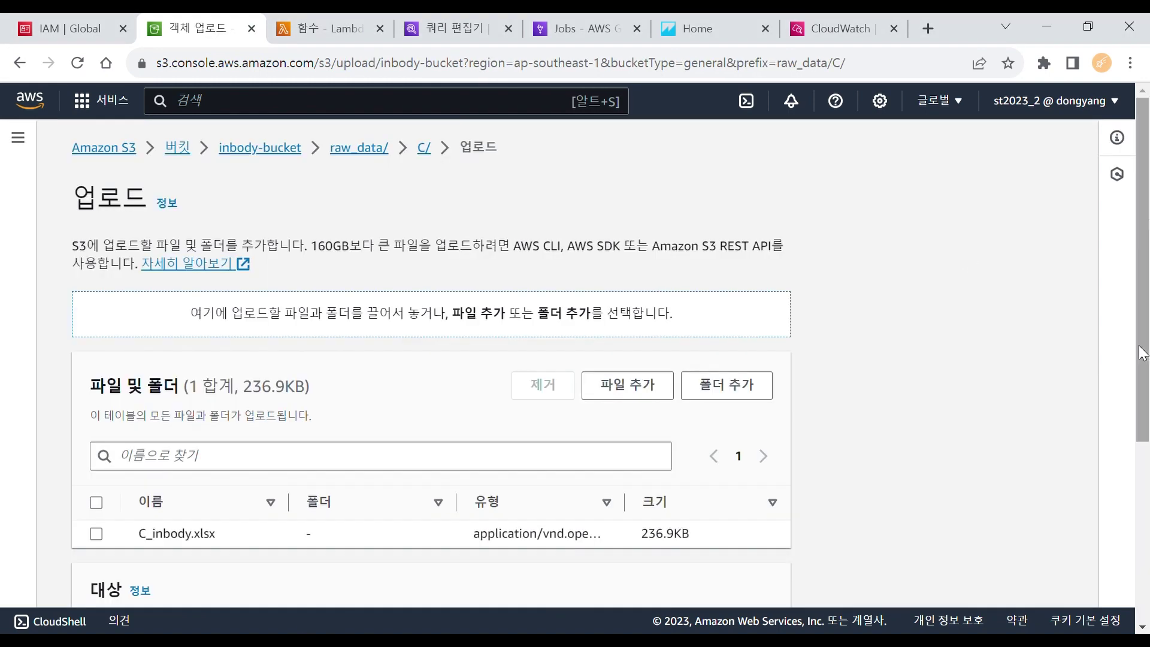
scroll(1142, 354, down, 4)
click(778, 567)
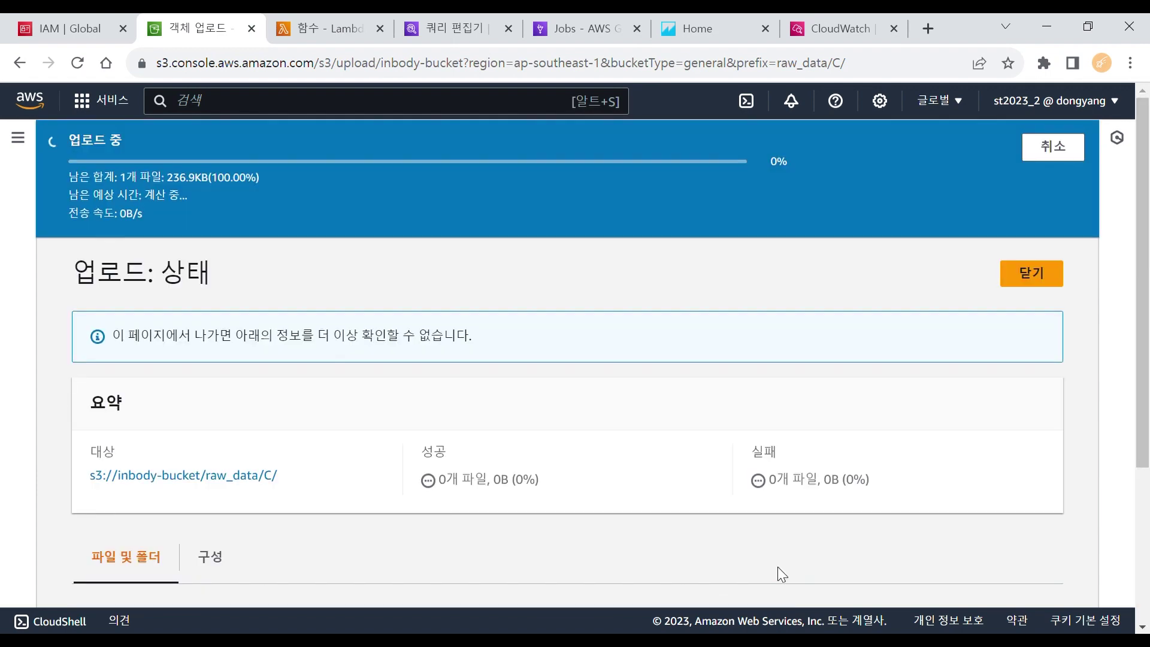
click(1032, 221)
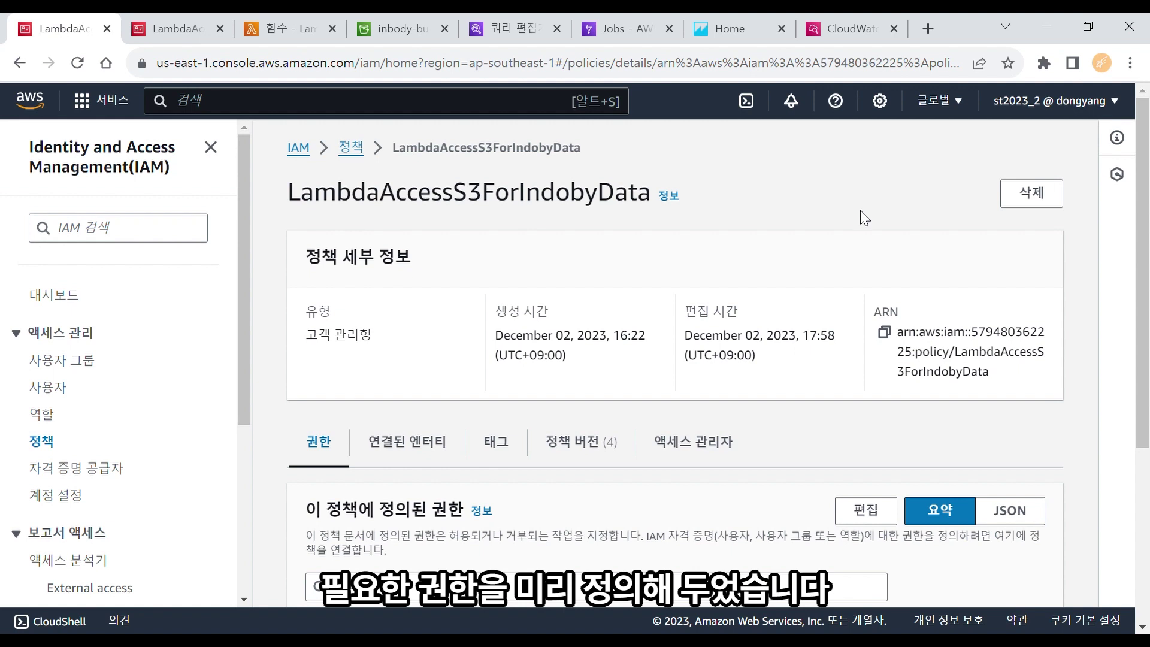
Review the IAM policy LambdaAccessS3ForIndobyData and the service permissions defined in it
double_click(337, 203)
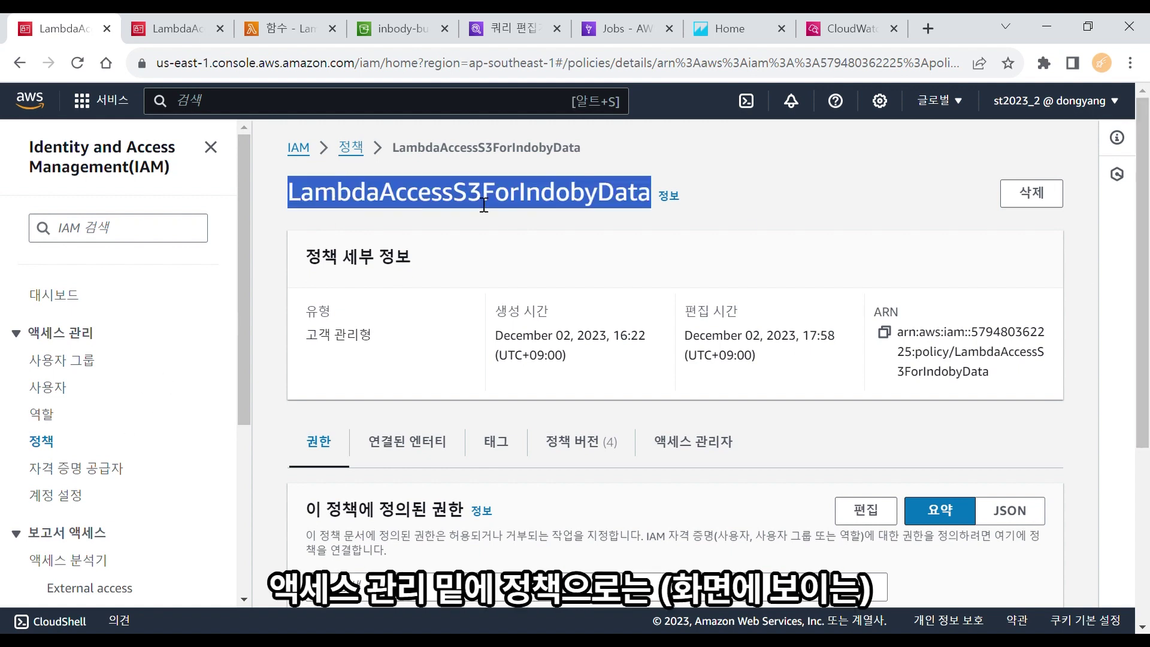
click(805, 189)
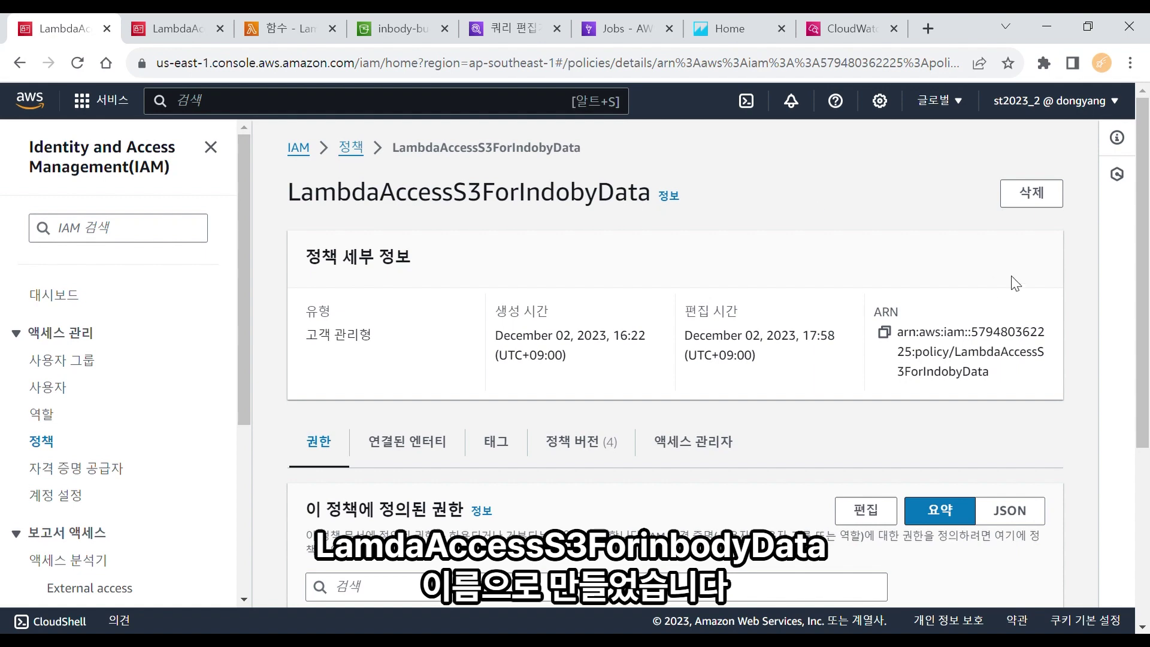
scroll(997, 288, down, 5)
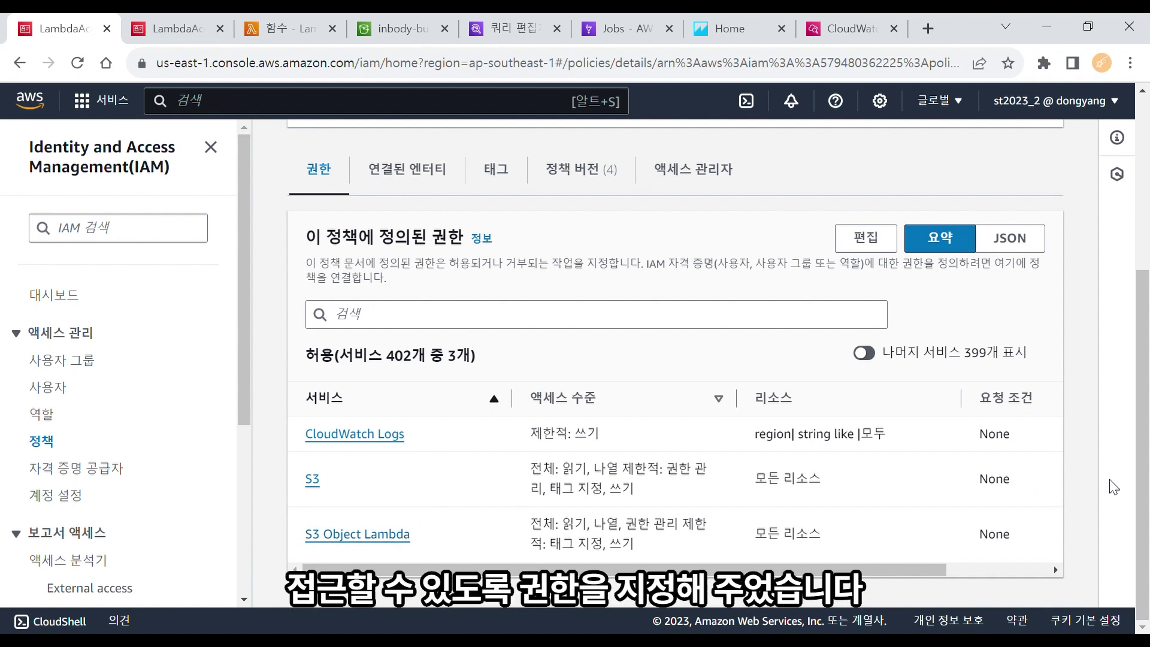
Examine the IAM role LambdaAccessS3ForIndobyDataRole and the permission policy attached to it
click(174, 19)
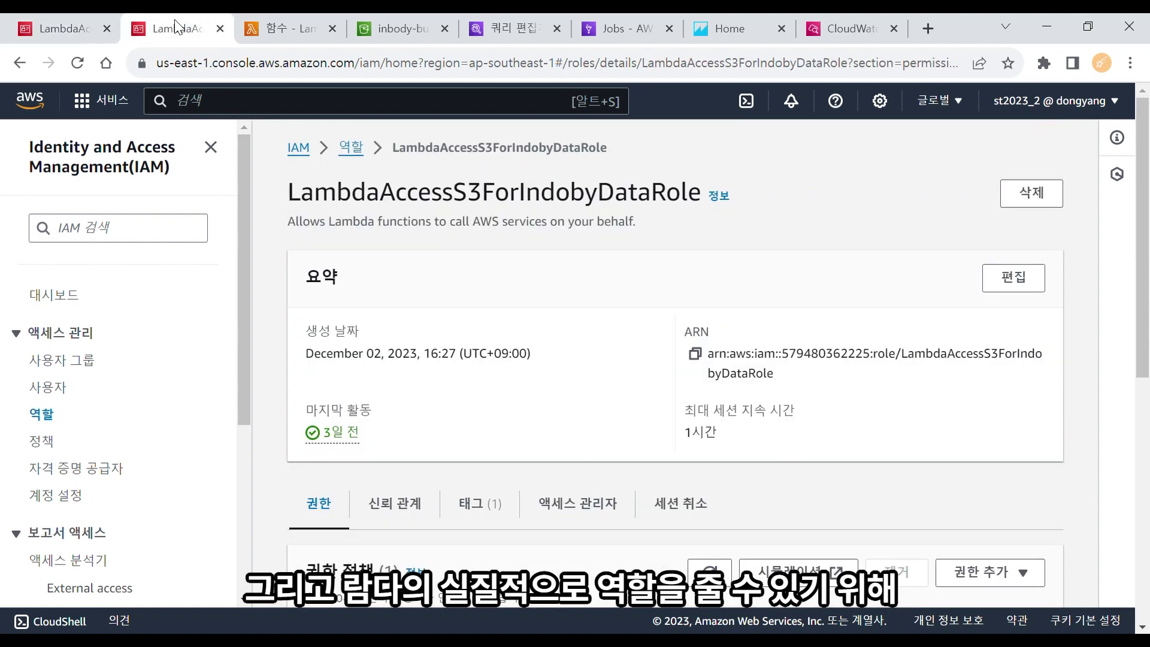
double_click(680, 204)
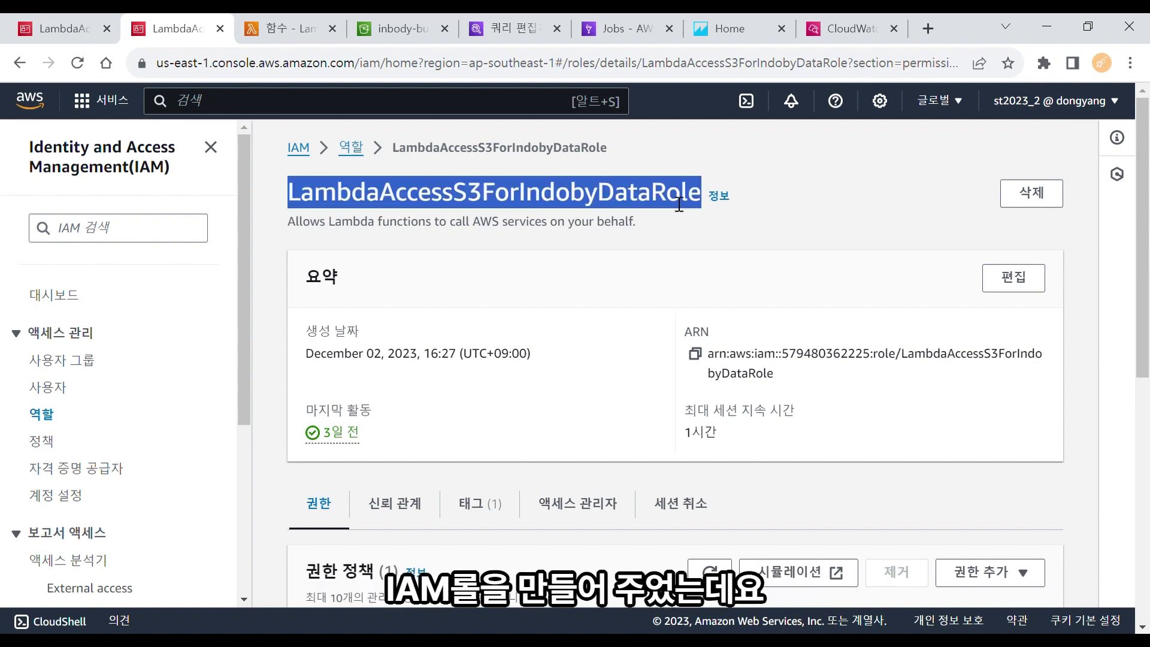
click(872, 217)
drag(1145, 277, 1147, 453)
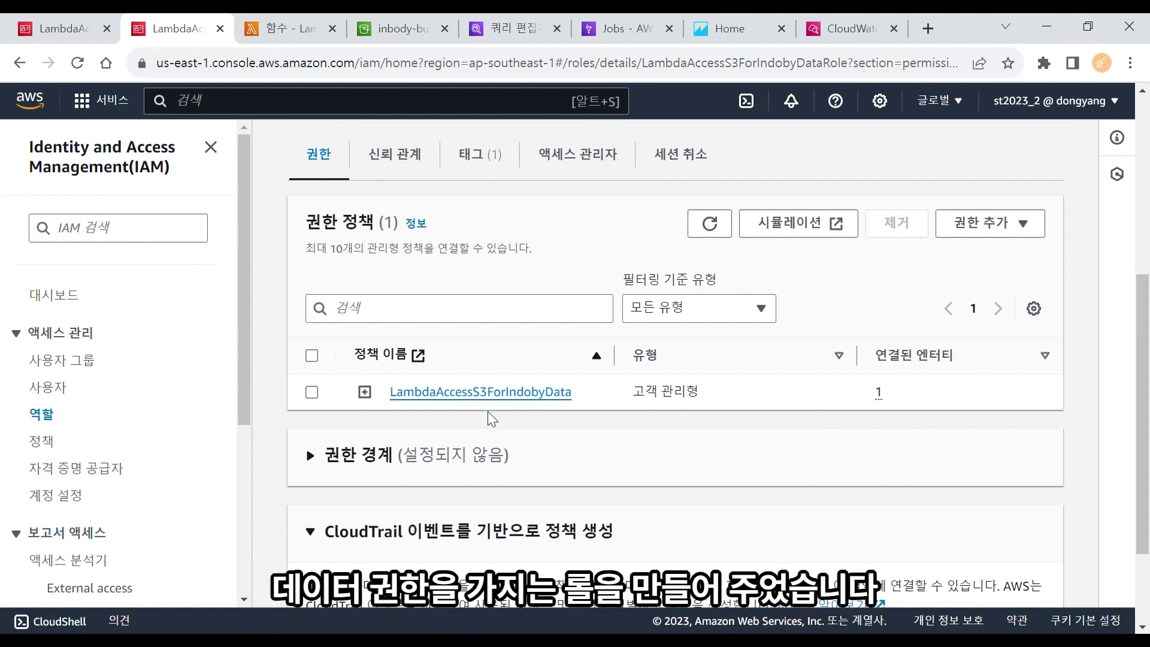
scroll(676, 348, up, 3)
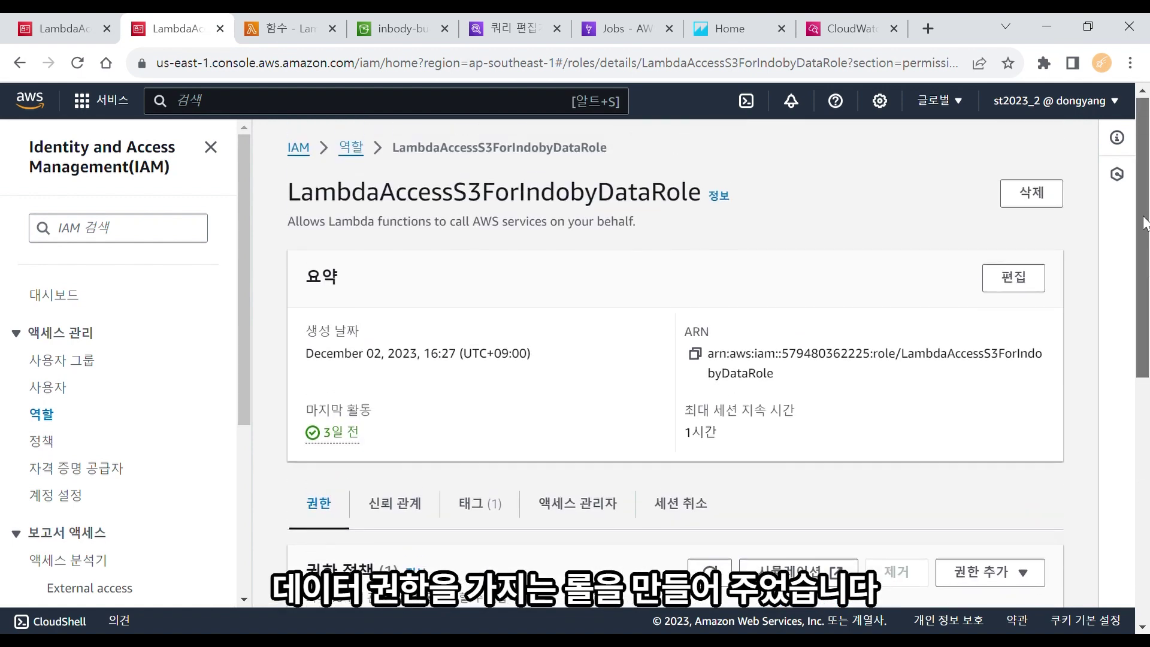
double_click(703, 199)
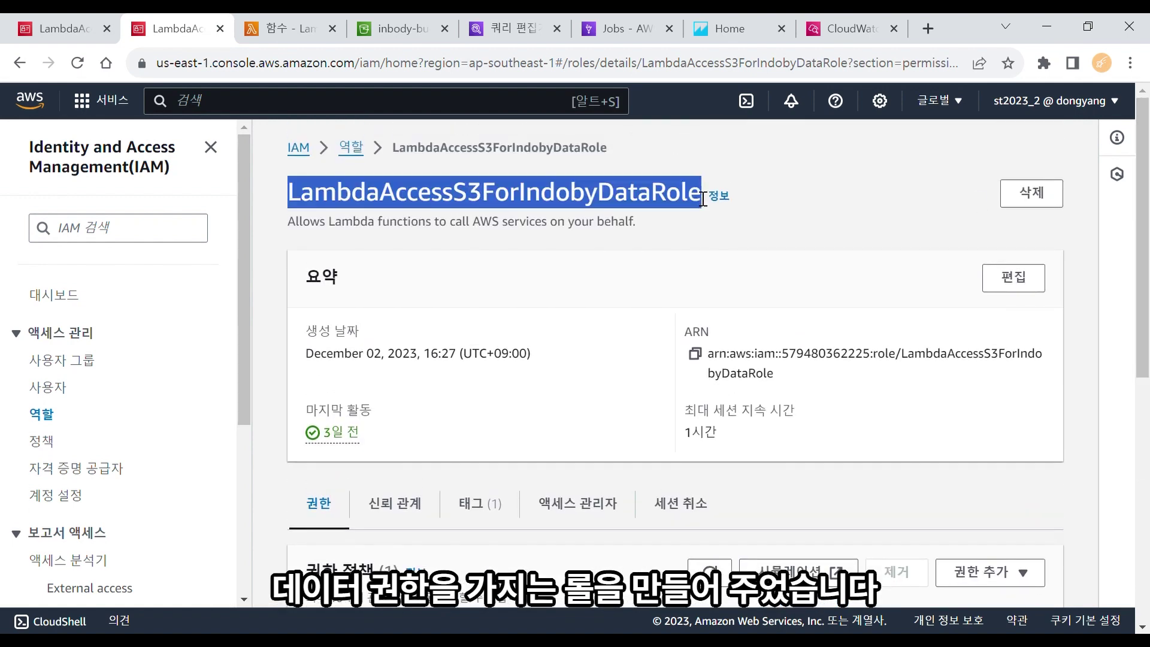
click(795, 200)
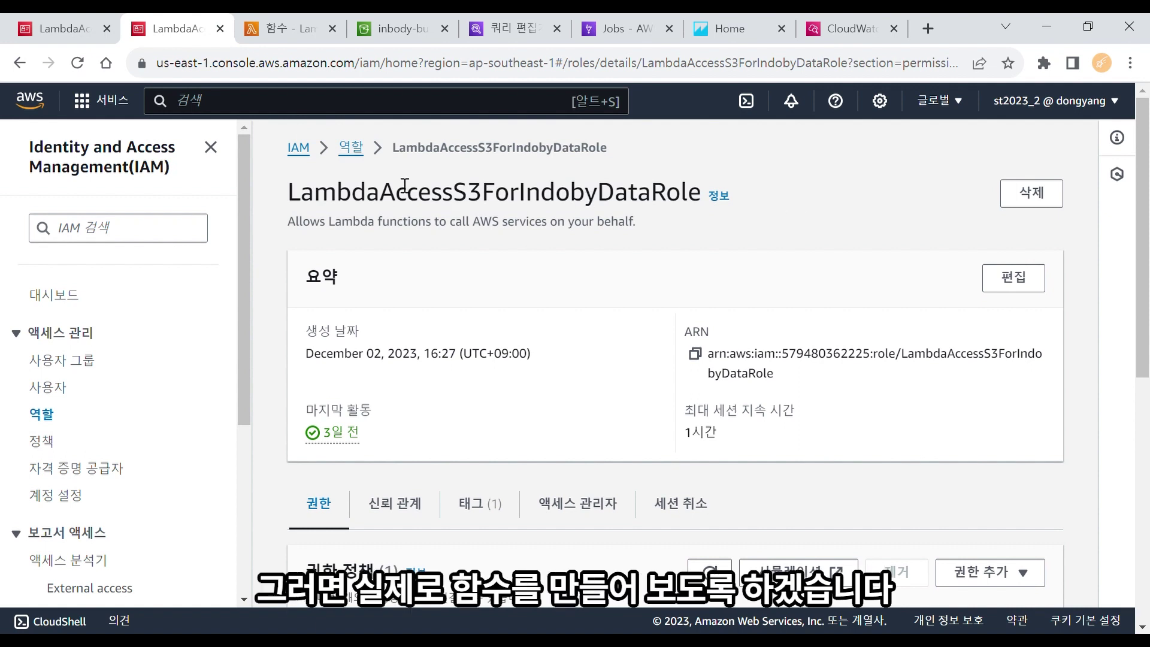
Start creating a Lambda function authored from scratch and name it xlsx-to-csv
click(277, 31)
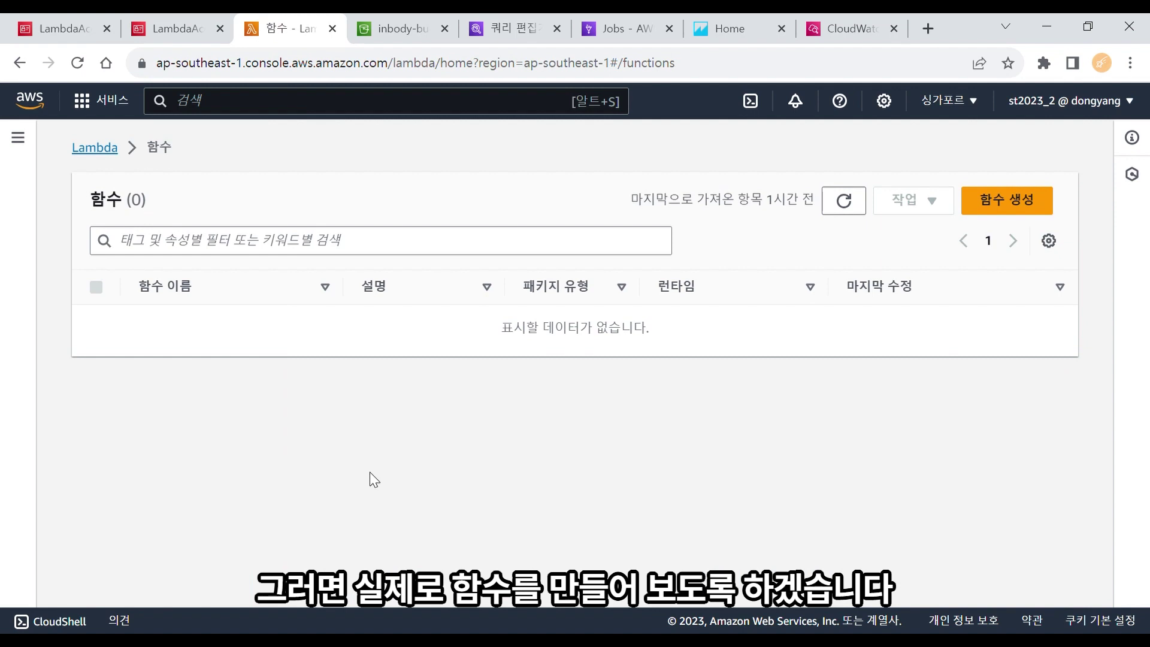
click(1031, 201)
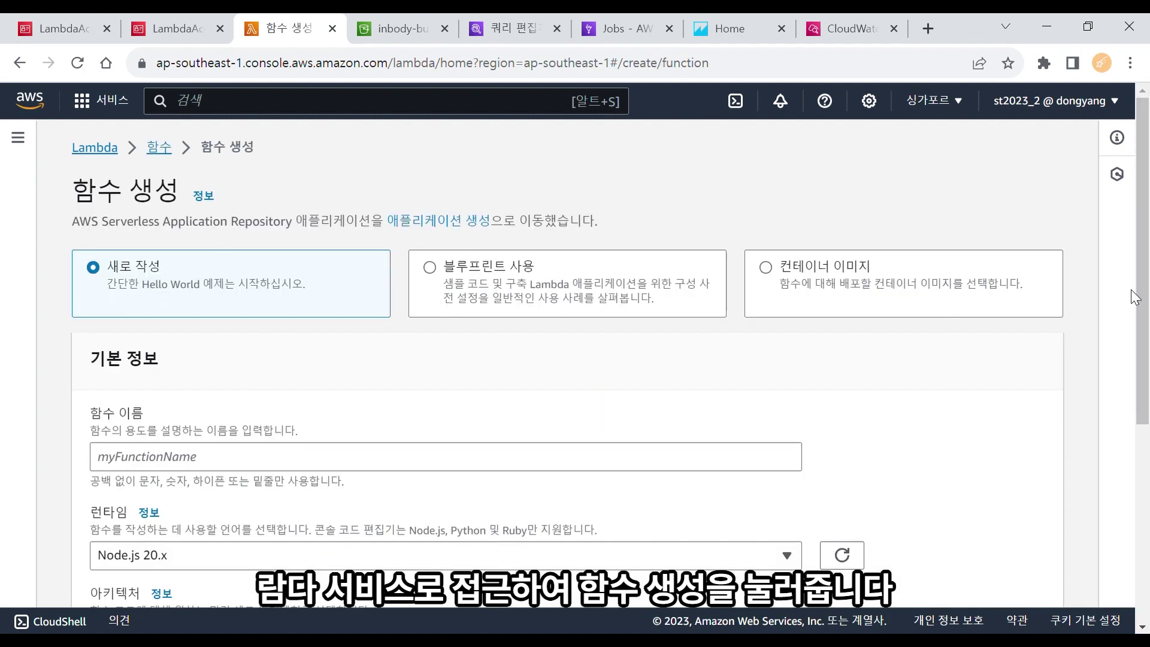
scroll(1144, 263, down, 3)
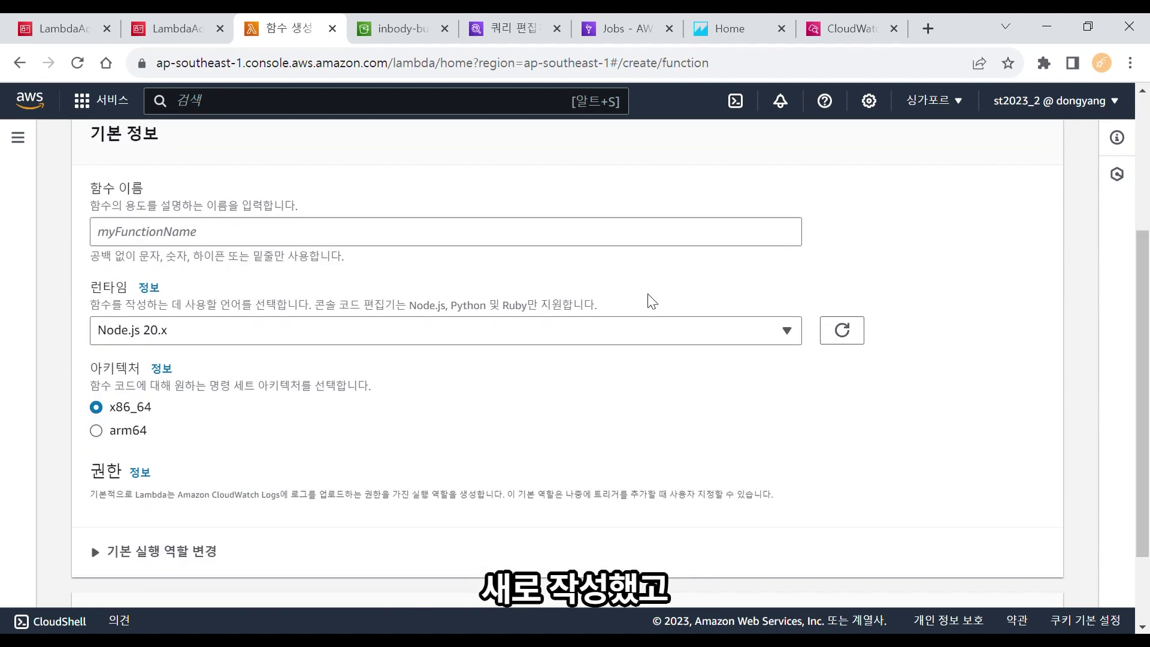
click(645, 247)
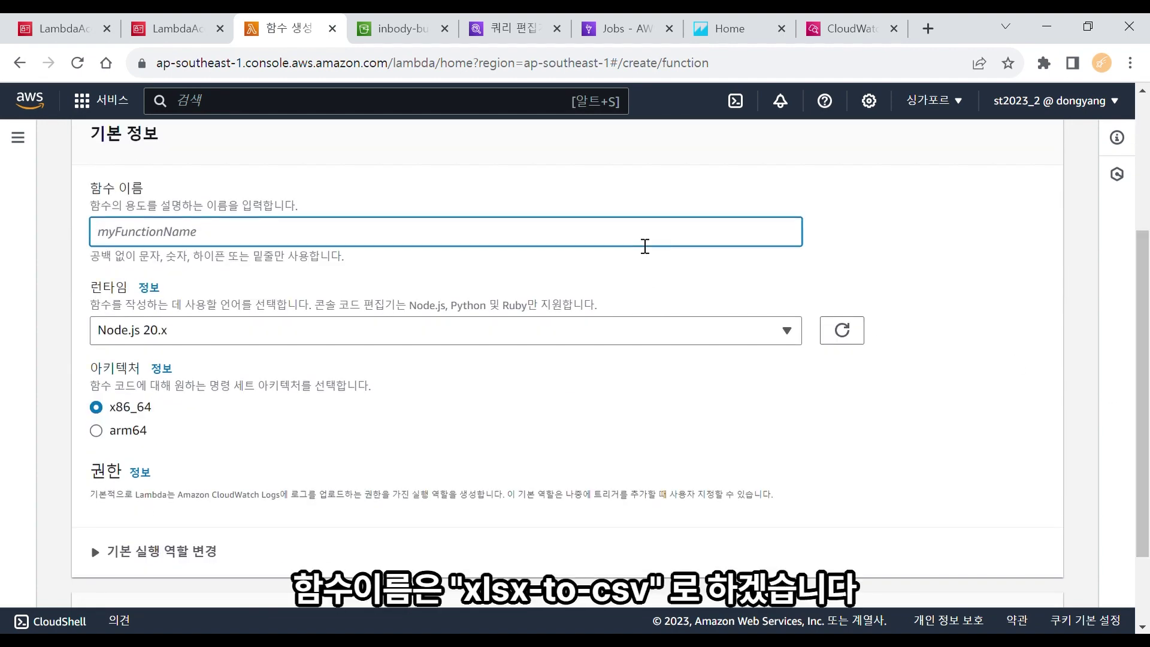
text(xlsx-to-)
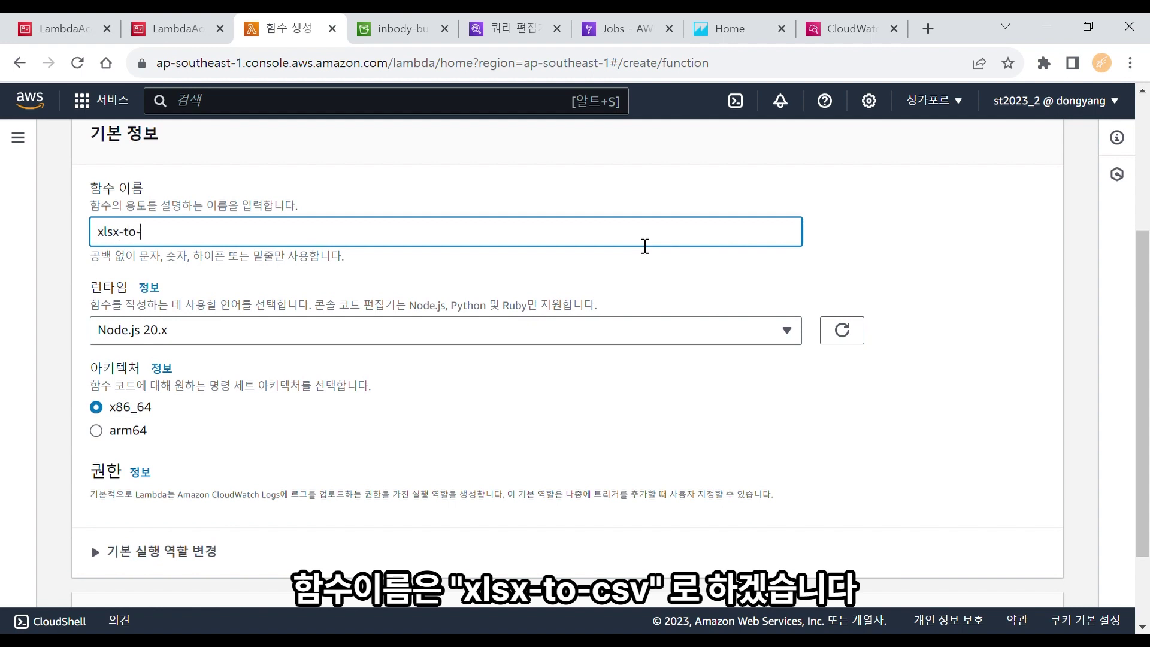
text(csv)
Set the new function's runtime to Python 3.8
click(743, 331)
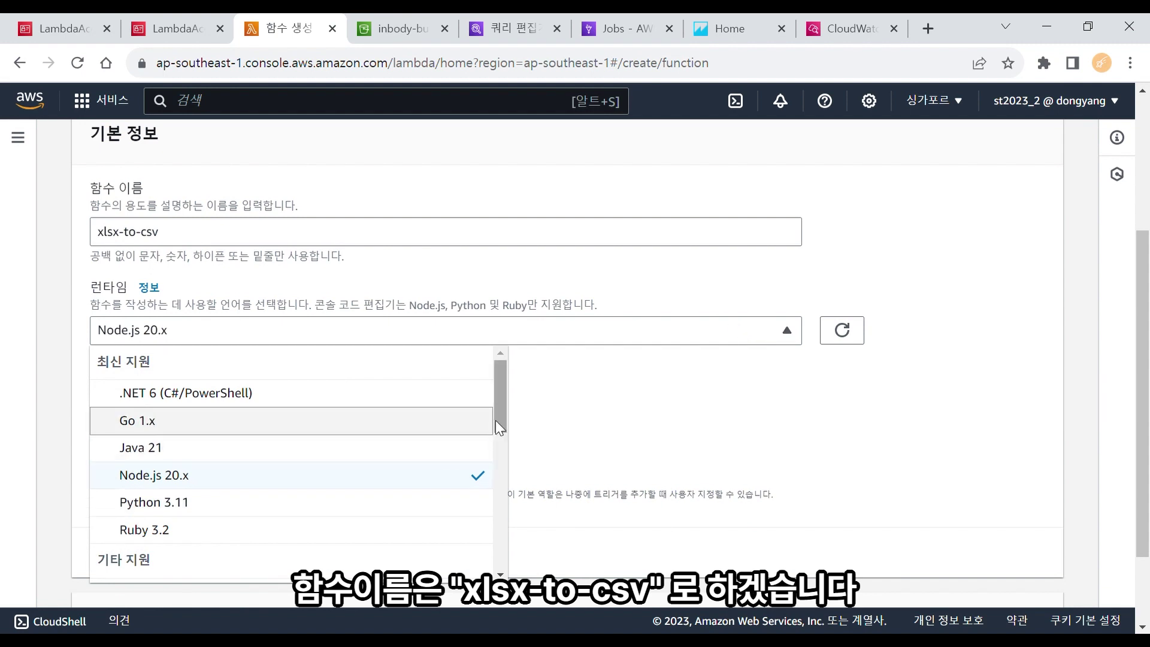
drag(499, 422, 495, 524)
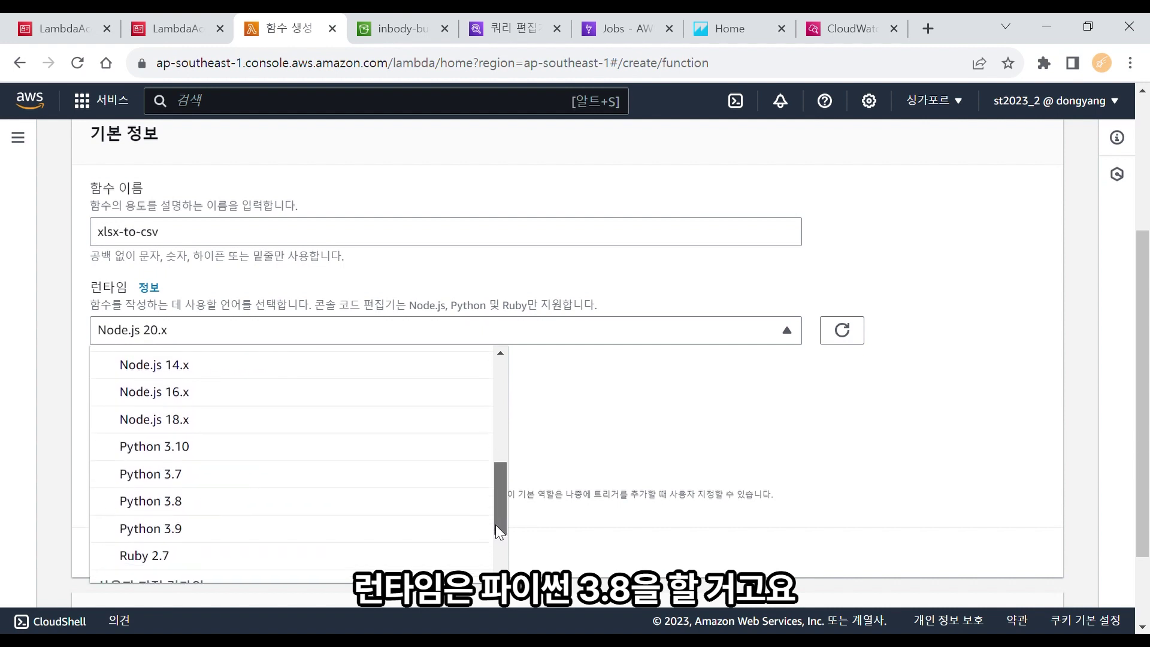
click(365, 505)
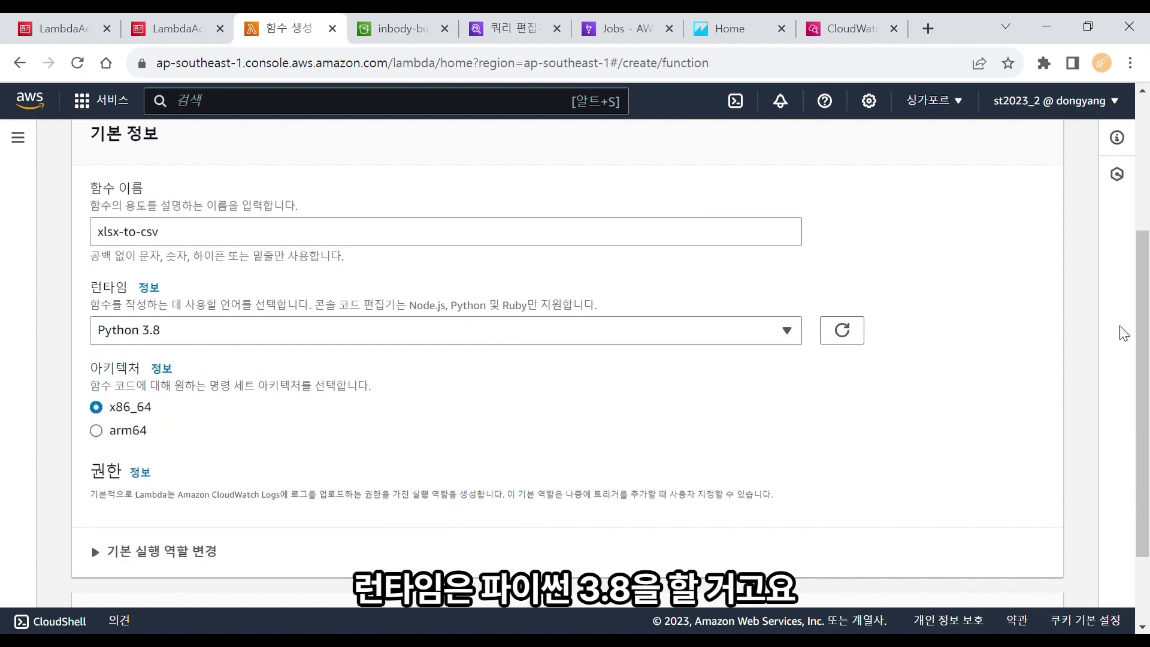
scroll(1138, 372, down, 2)
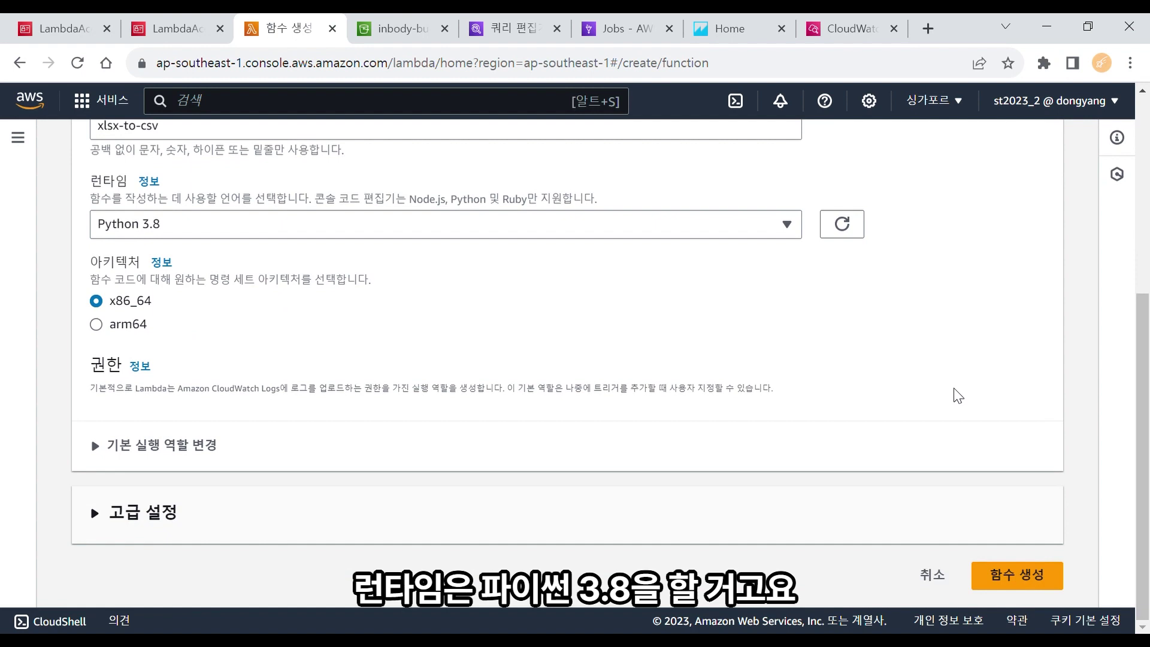
click(916, 447)
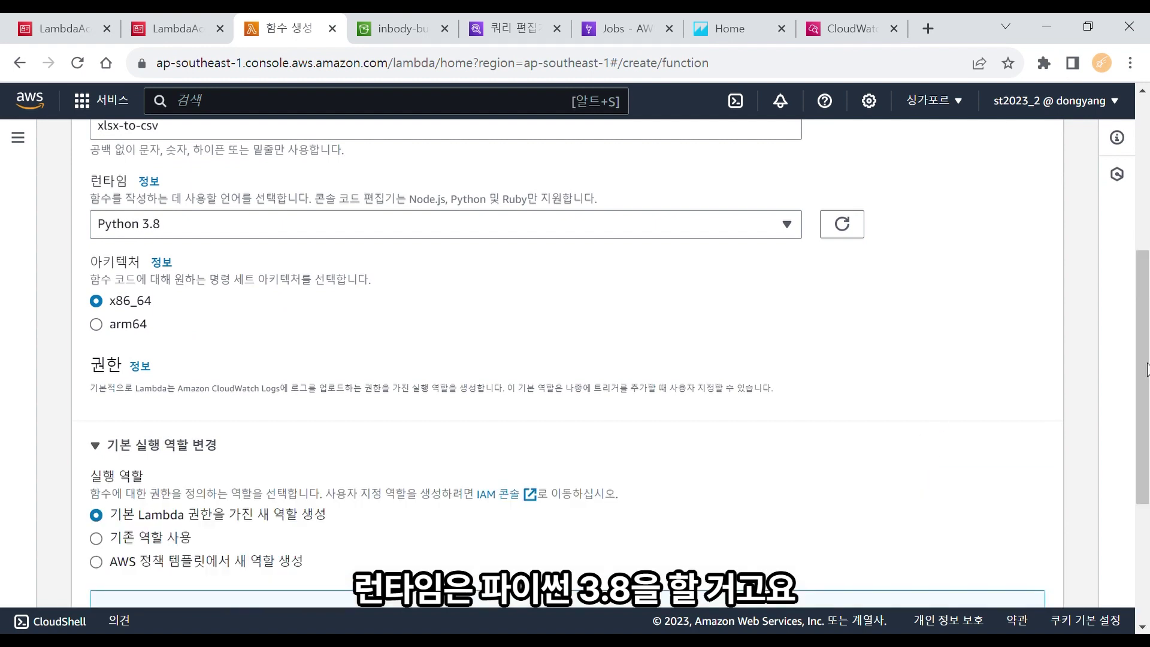
scroll(1142, 372, down, 2)
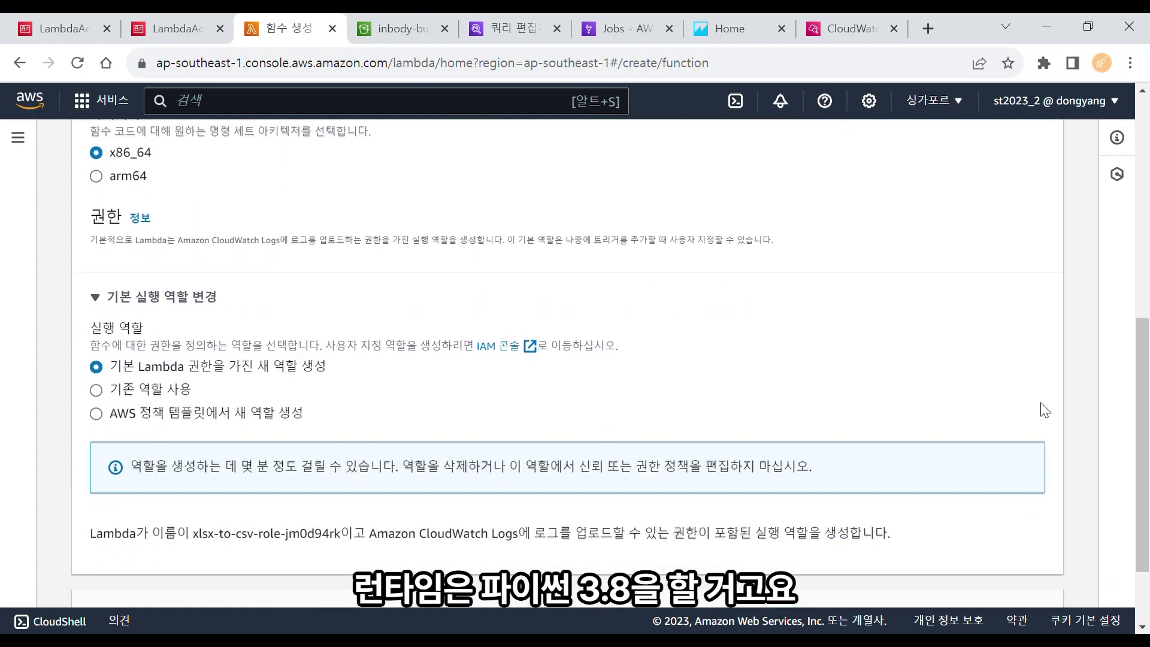
click(170, 397)
click(359, 497)
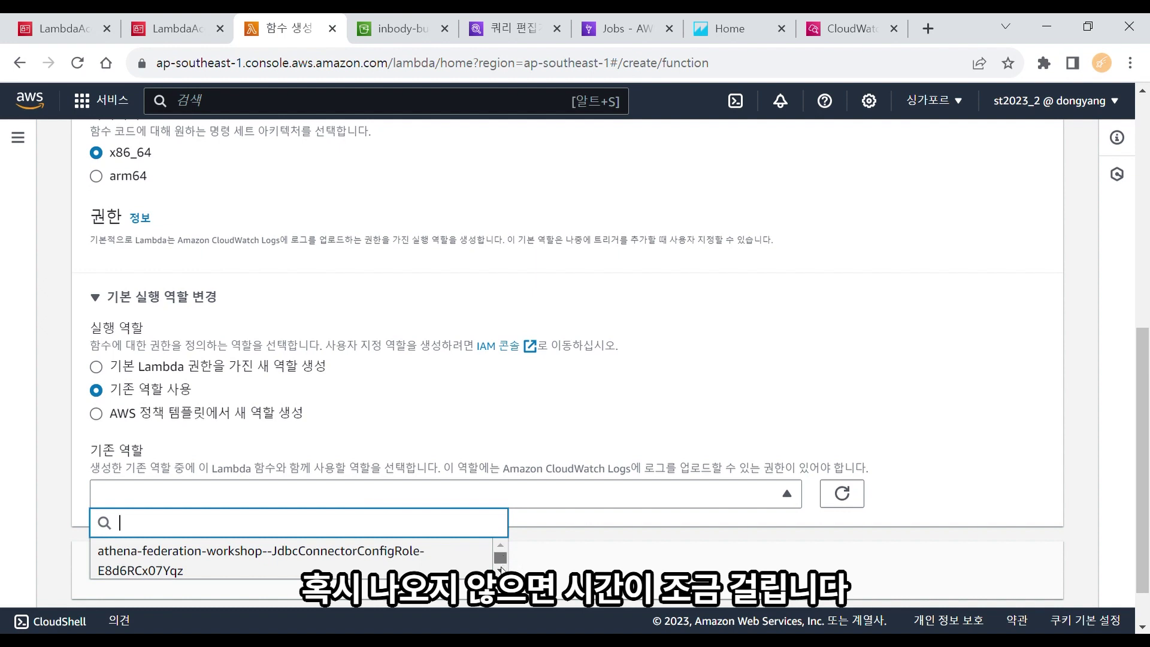
click(292, 375)
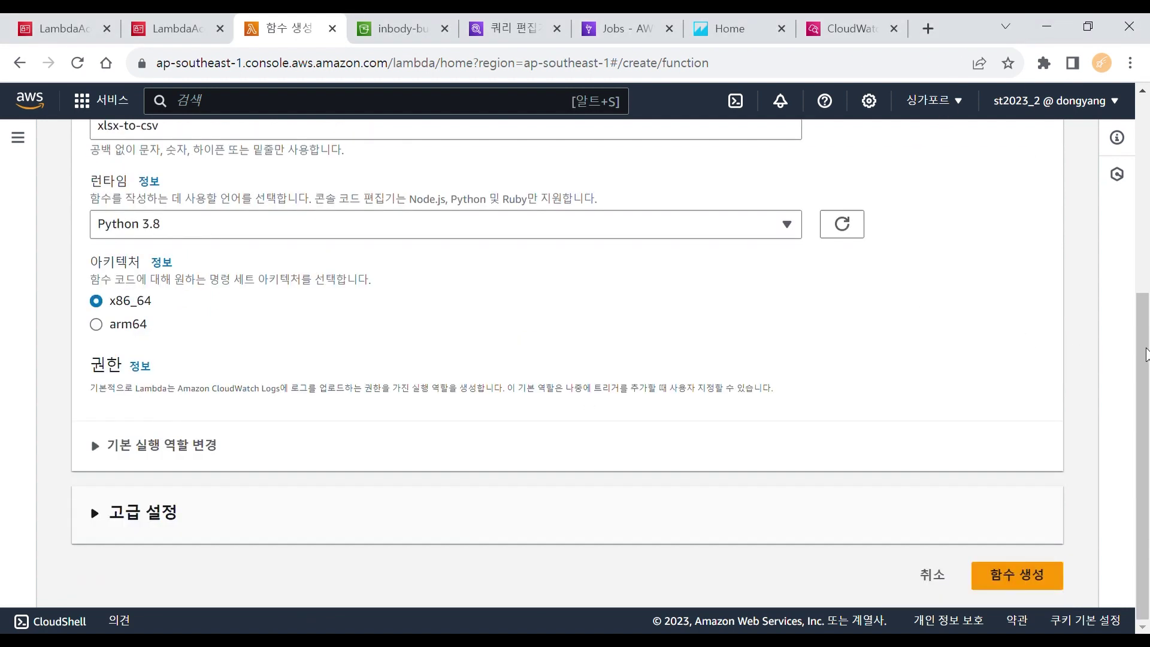
Make the function use an existing execution role, refresh the available roles, and choose LambdaAccessS3ForIndobyDataRole
mouse_move(1146, 355)
mouse_down()
mouse_move(1145, 321)
mouse_move(1144, 354)
mouse_up()
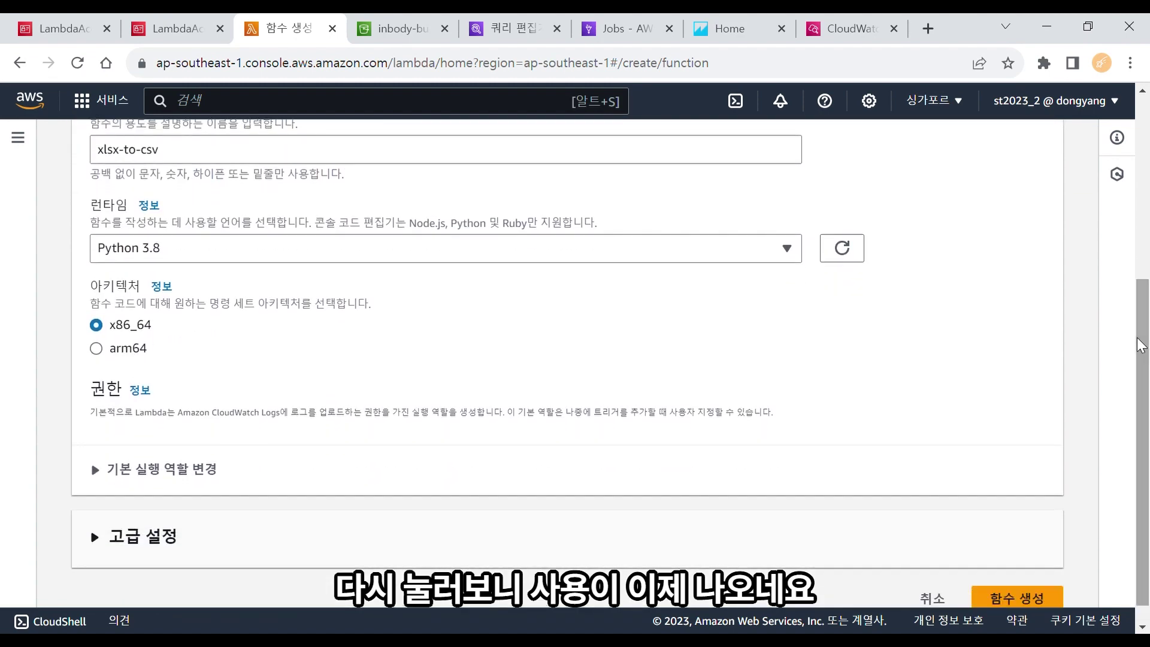
click(950, 468)
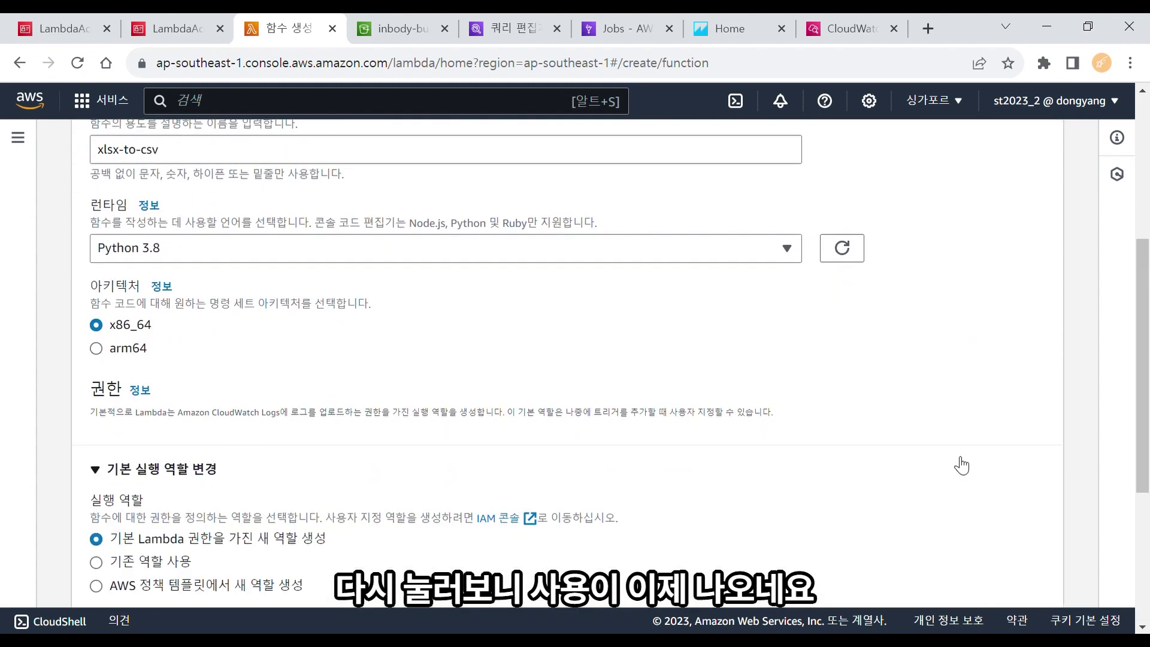
scroll(830, 385, down, 3)
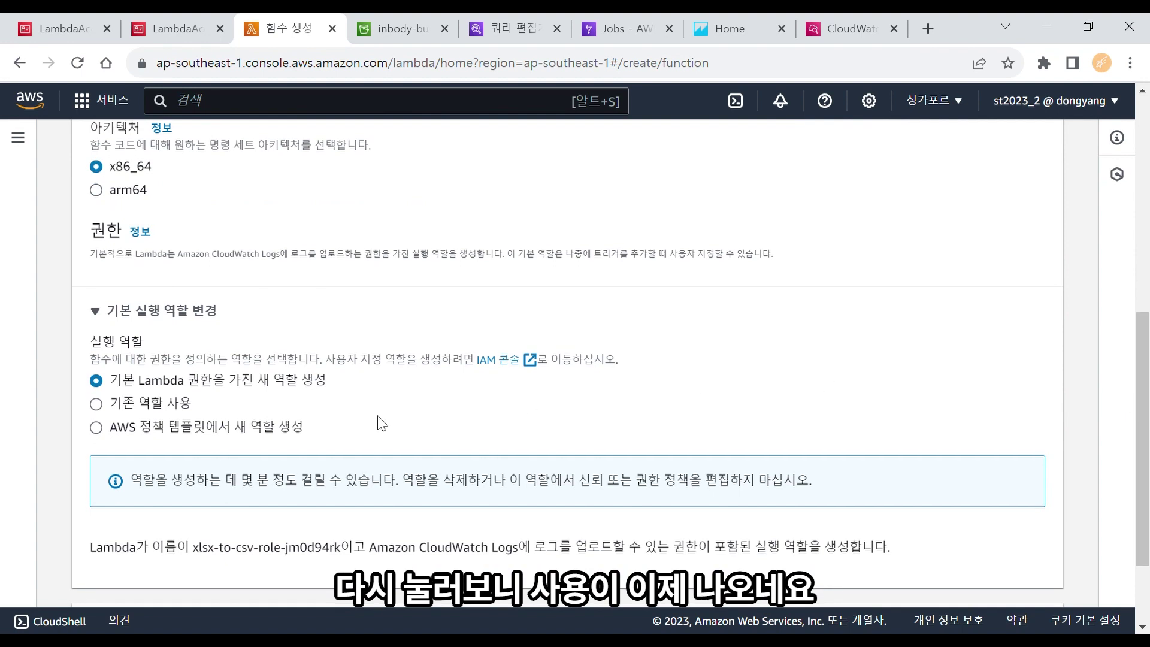
click(134, 406)
click(842, 508)
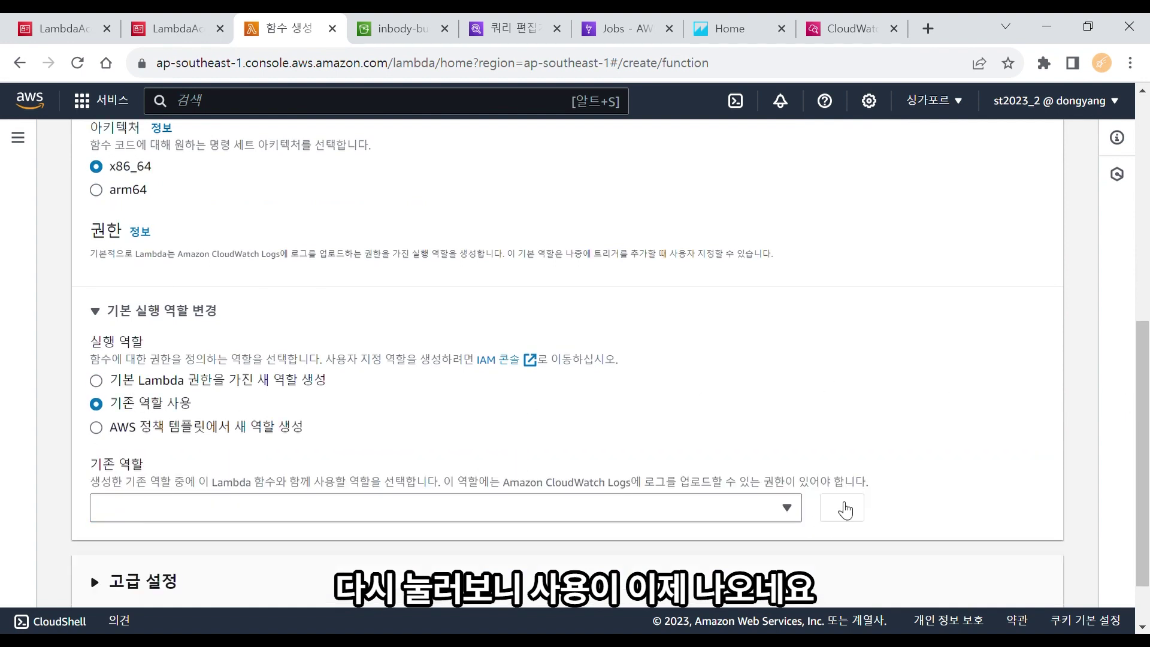
click(743, 517)
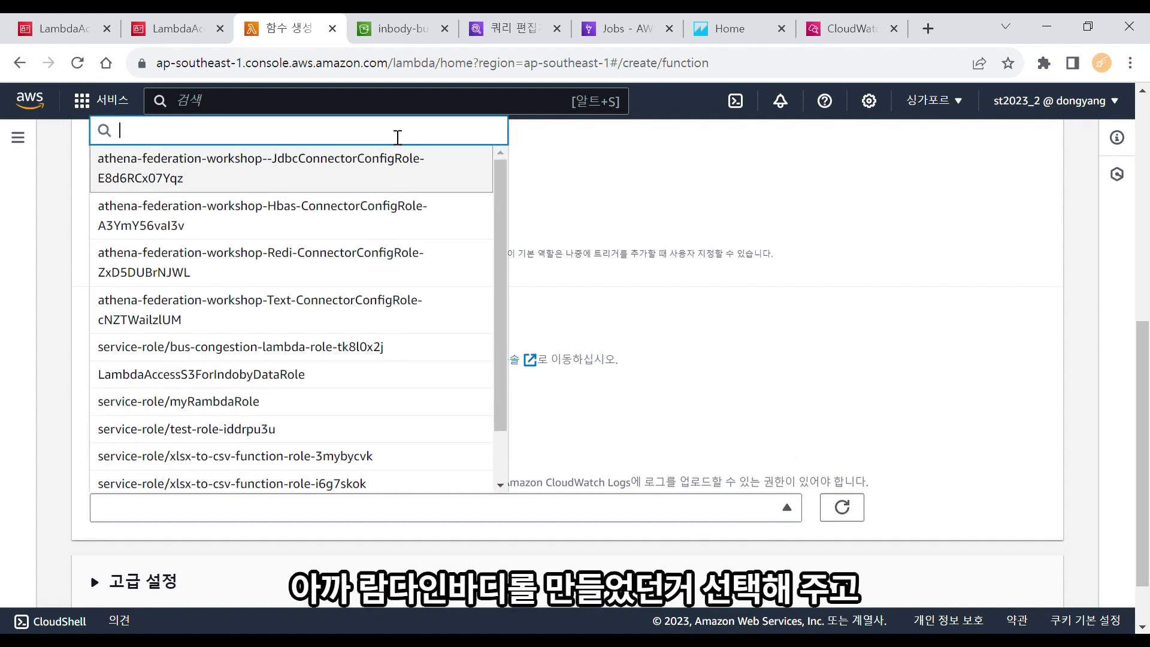
text(in)
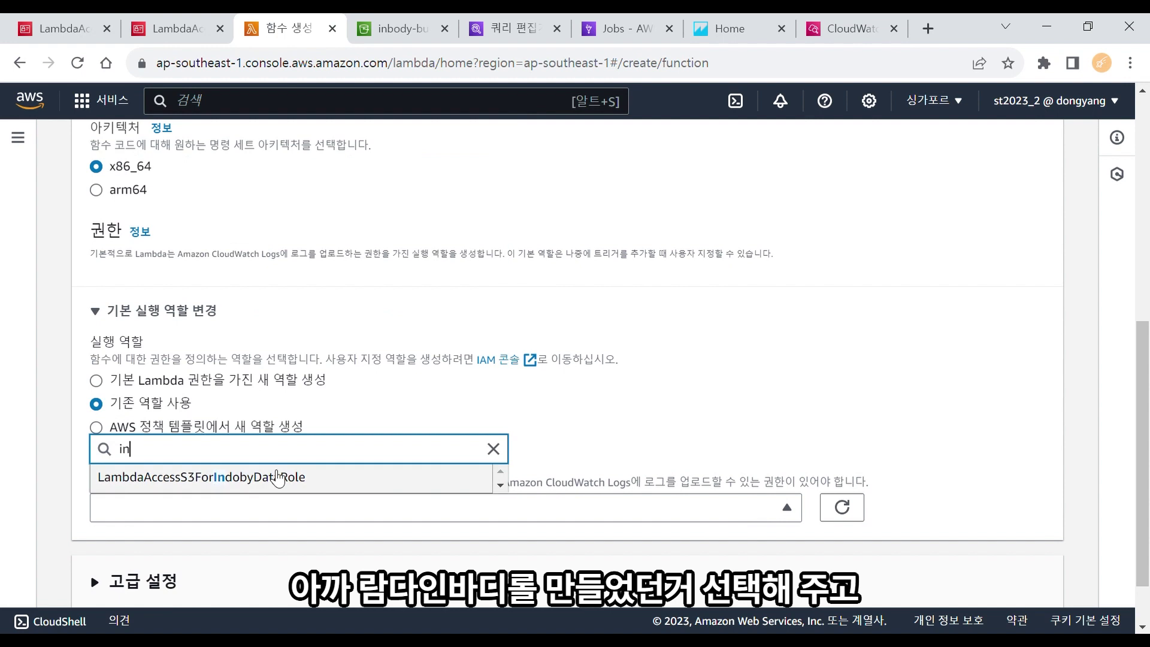
click(273, 478)
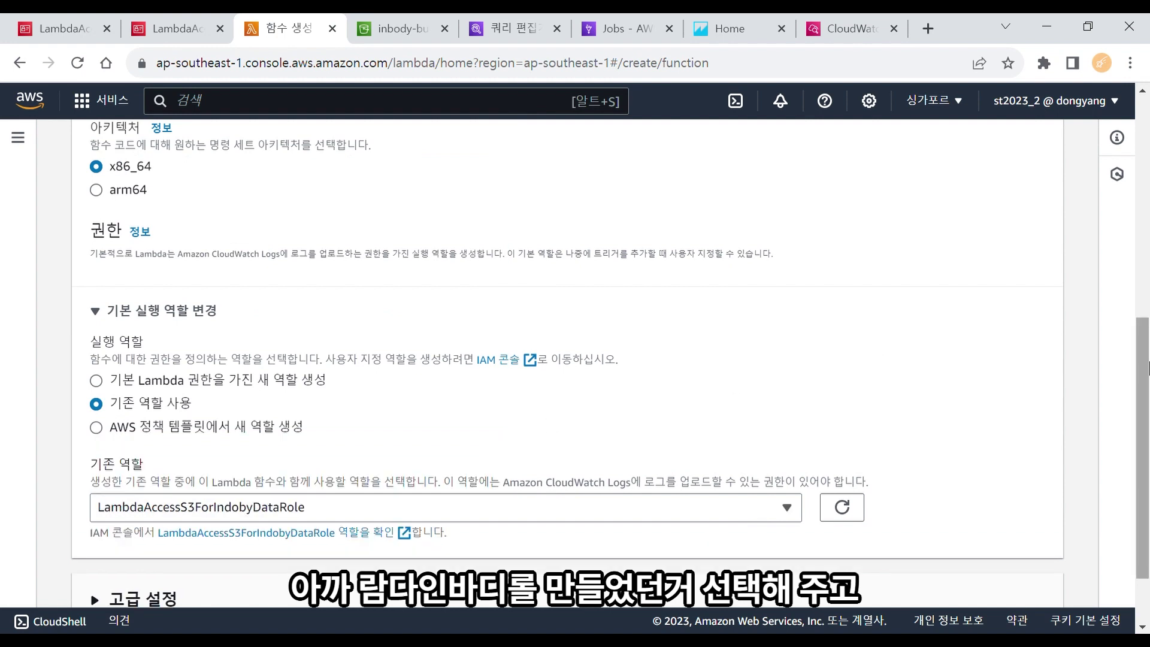
Enable tags in the advanced settings, add a tag with key Name and value Inbody, and create the function
scroll(1146, 362, down, 2)
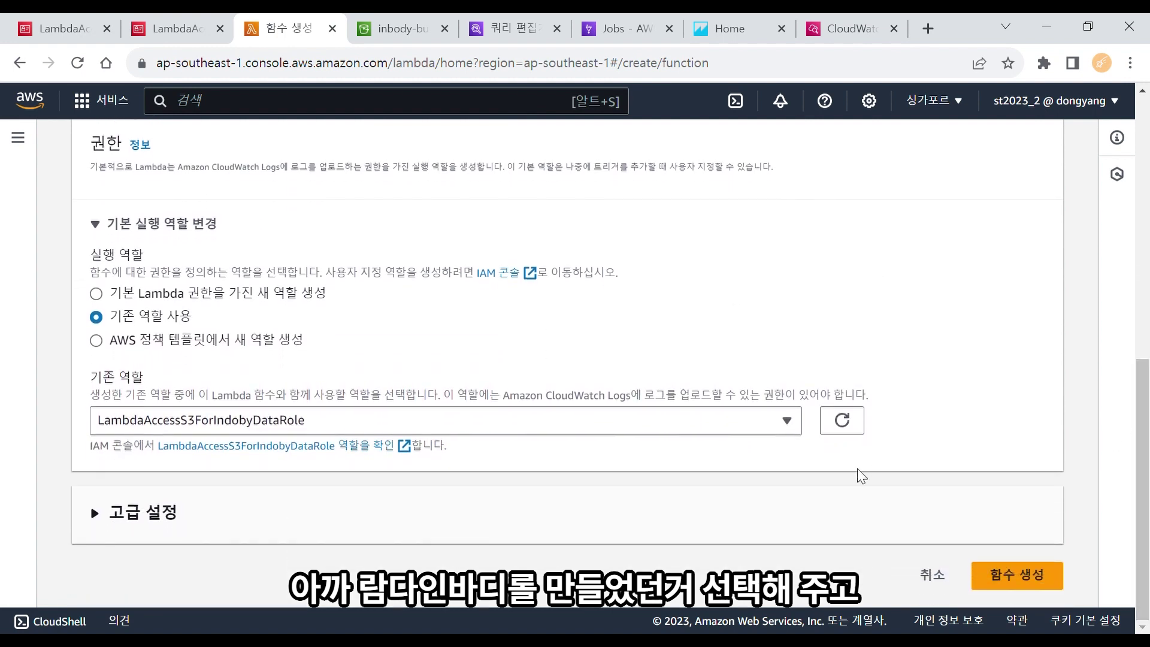
click(847, 522)
scroll(1140, 521, down, 4)
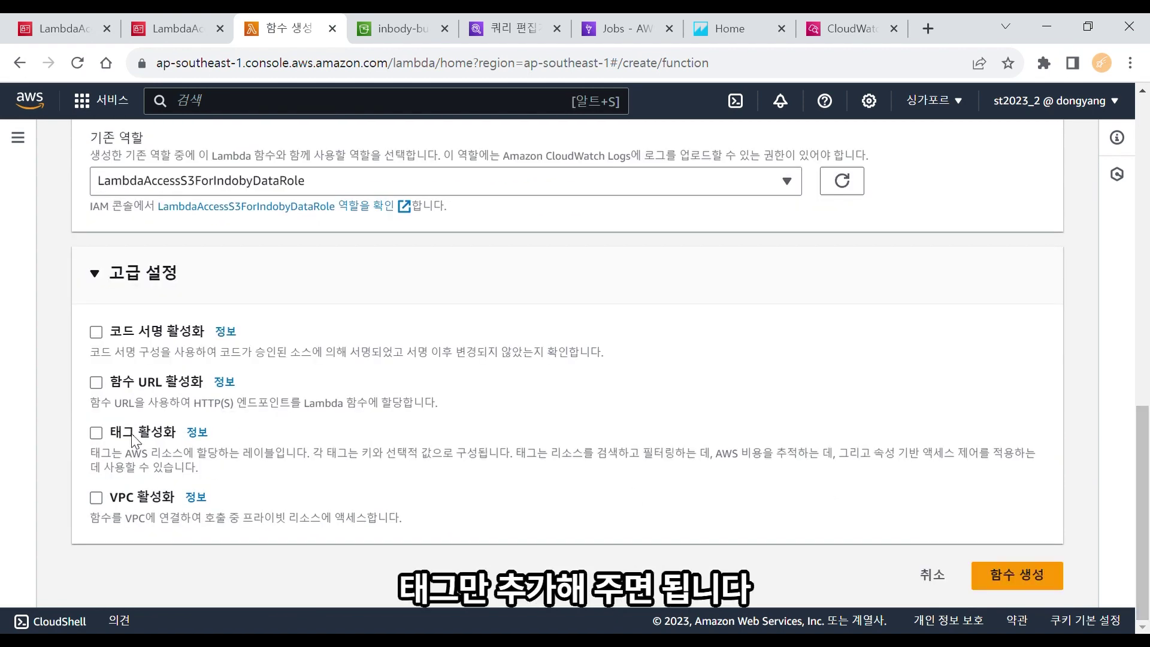
click(136, 441)
click(174, 548)
text(Name)
key(Tab)
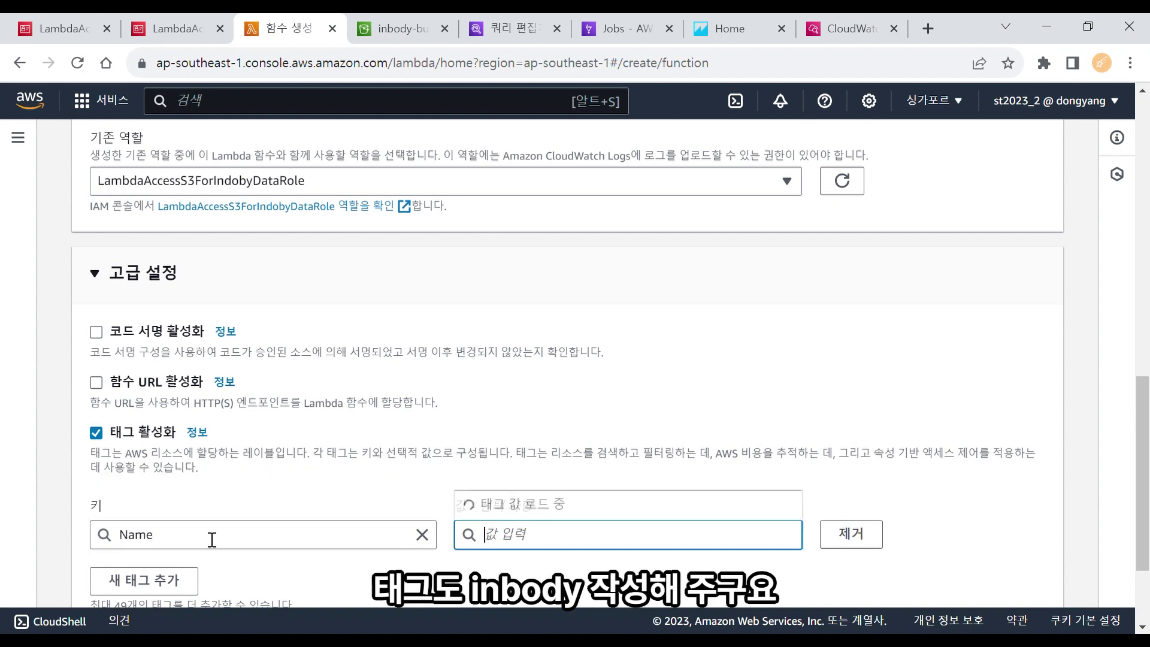
text(Inbody)
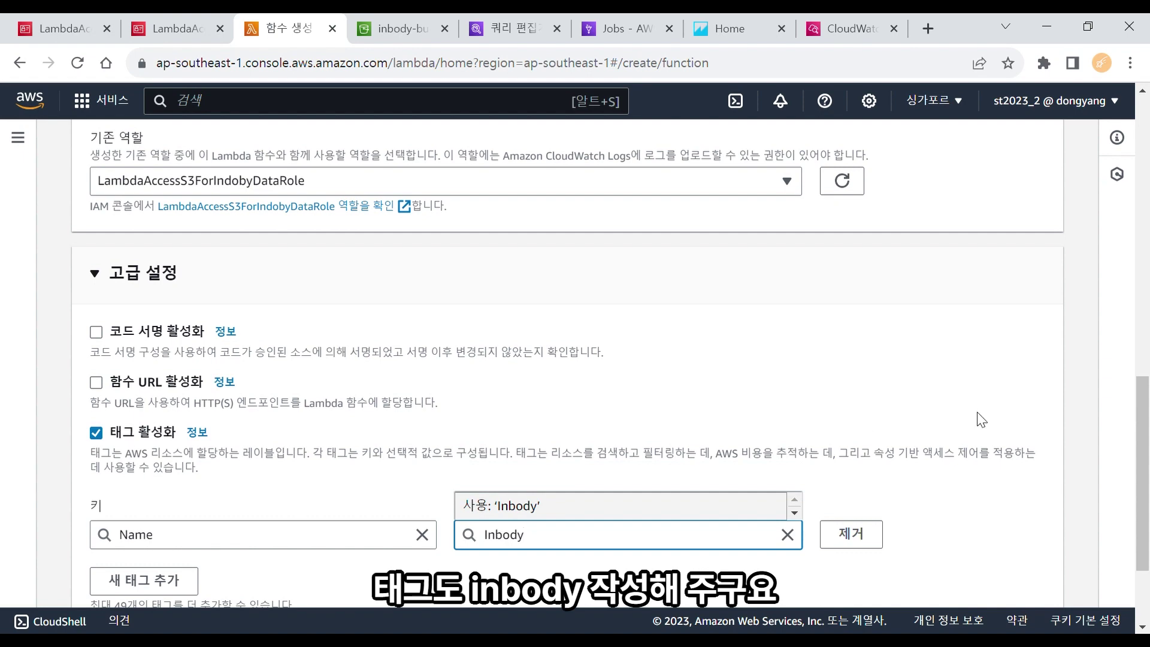
drag(1126, 407, 1070, 552)
click(1040, 576)
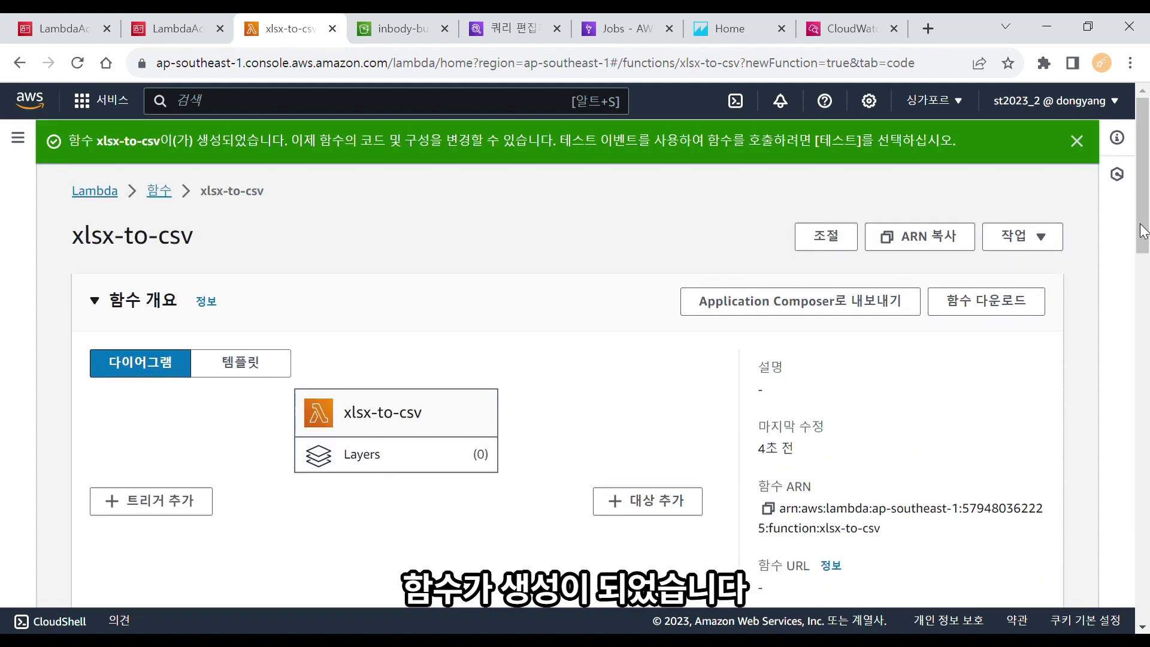
Add the AWS-provided layer AWSSDKPandas-Python38, version 11, to the xlsx-to-csv function
mouse_move(1144, 226)
mouse_down()
mouse_move(1144, 289)
mouse_move(1144, 239)
mouse_up()
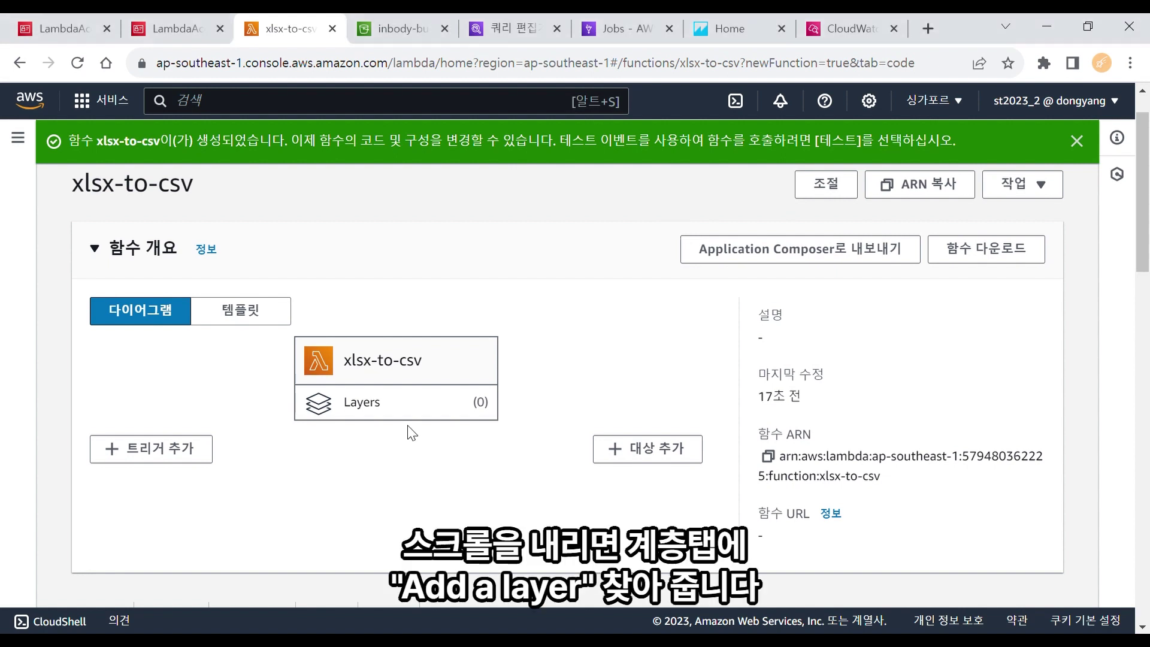
scroll(423, 418, down, 10)
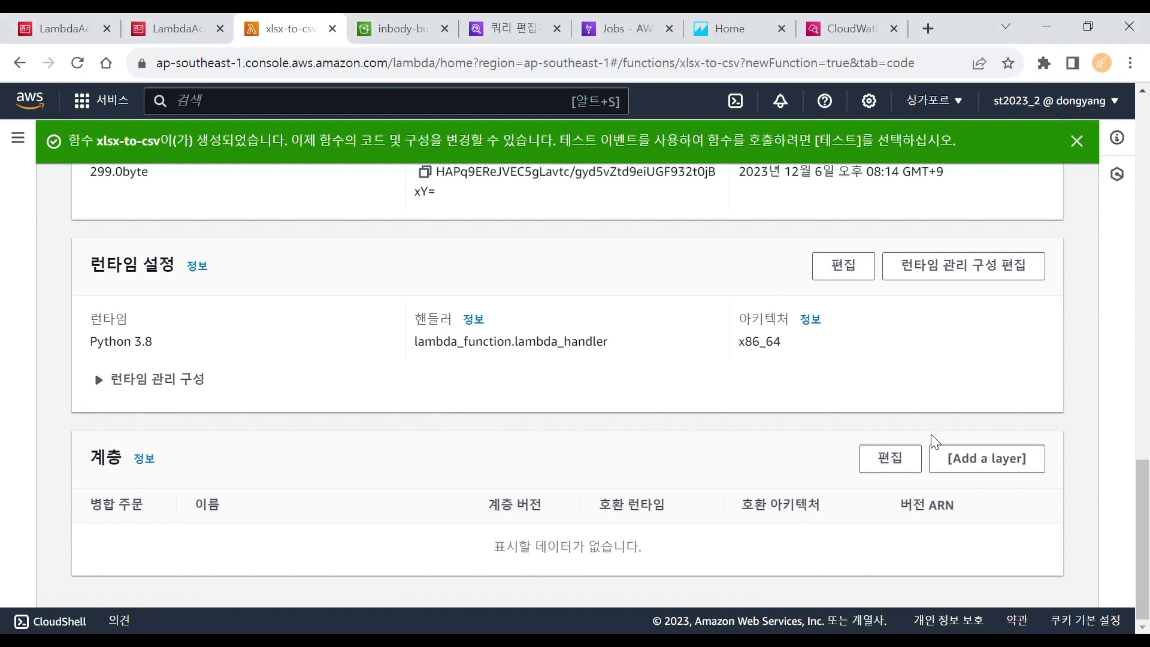
click(981, 466)
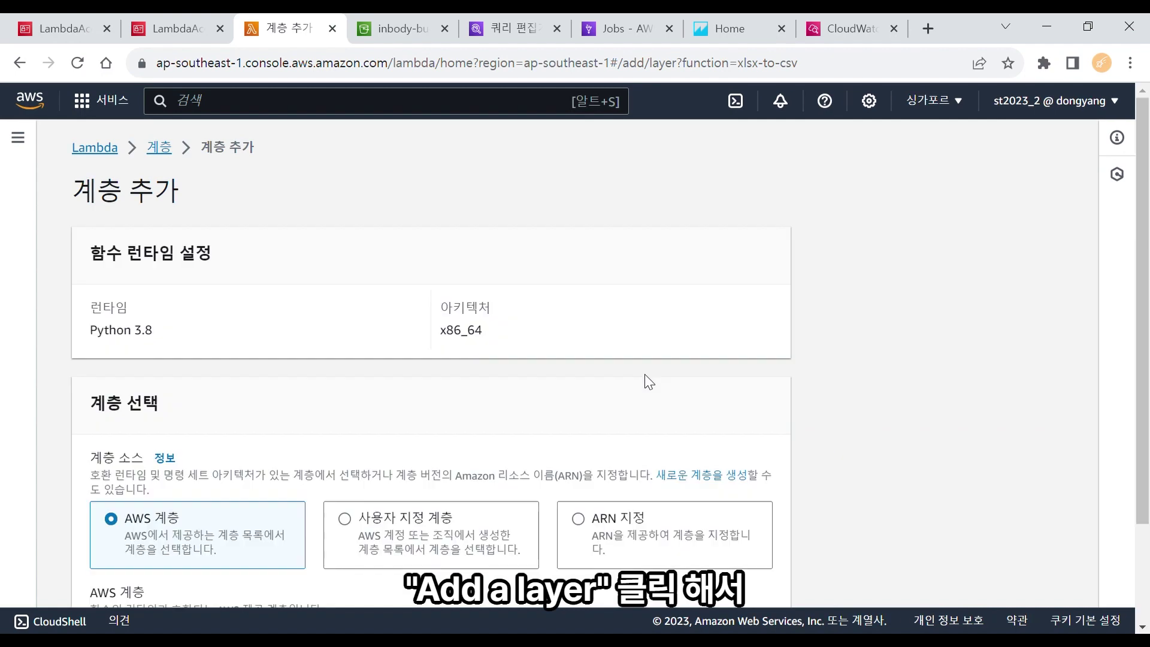
drag(1146, 306, 1146, 389)
click(424, 523)
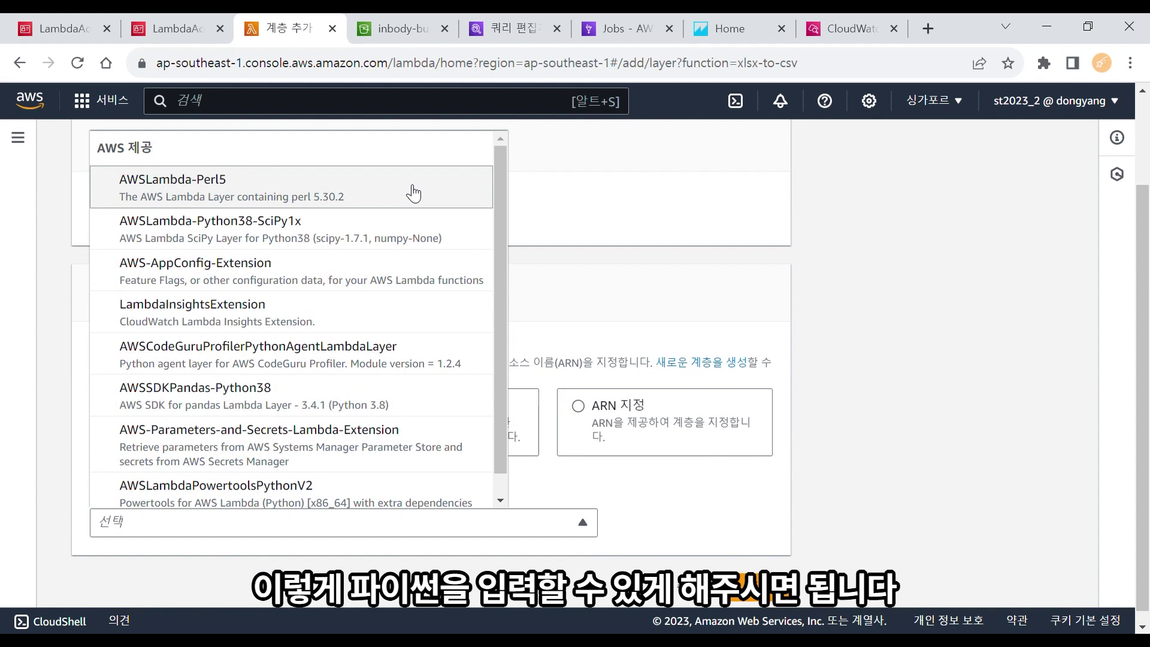
click(401, 397)
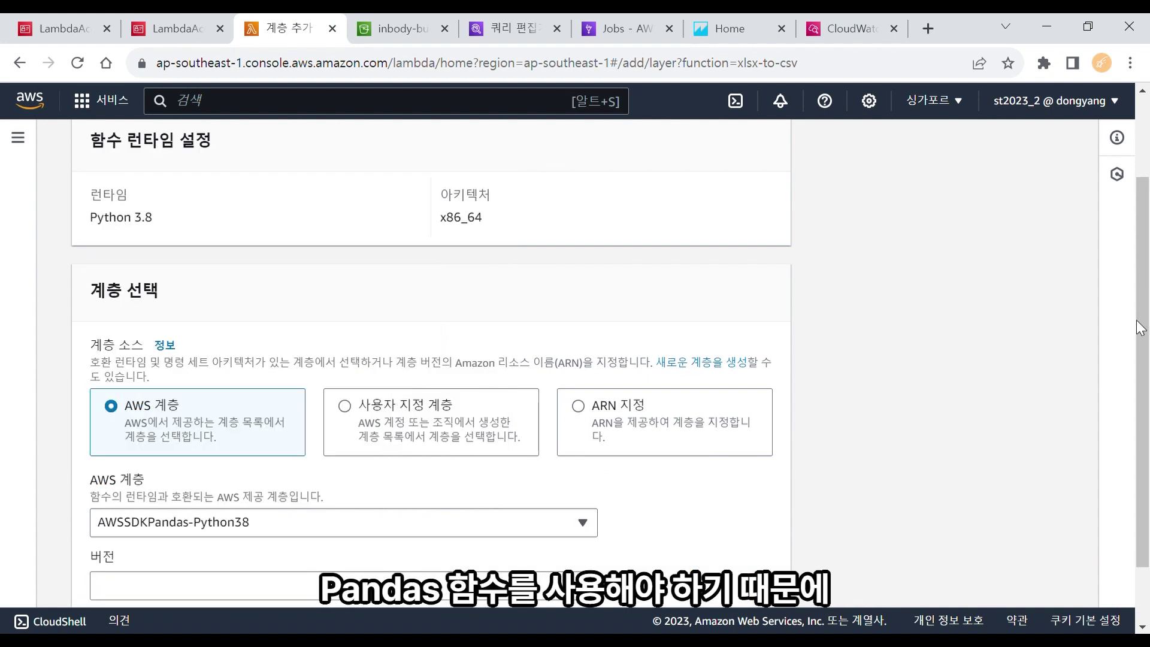
scroll(539, 444, down, 2)
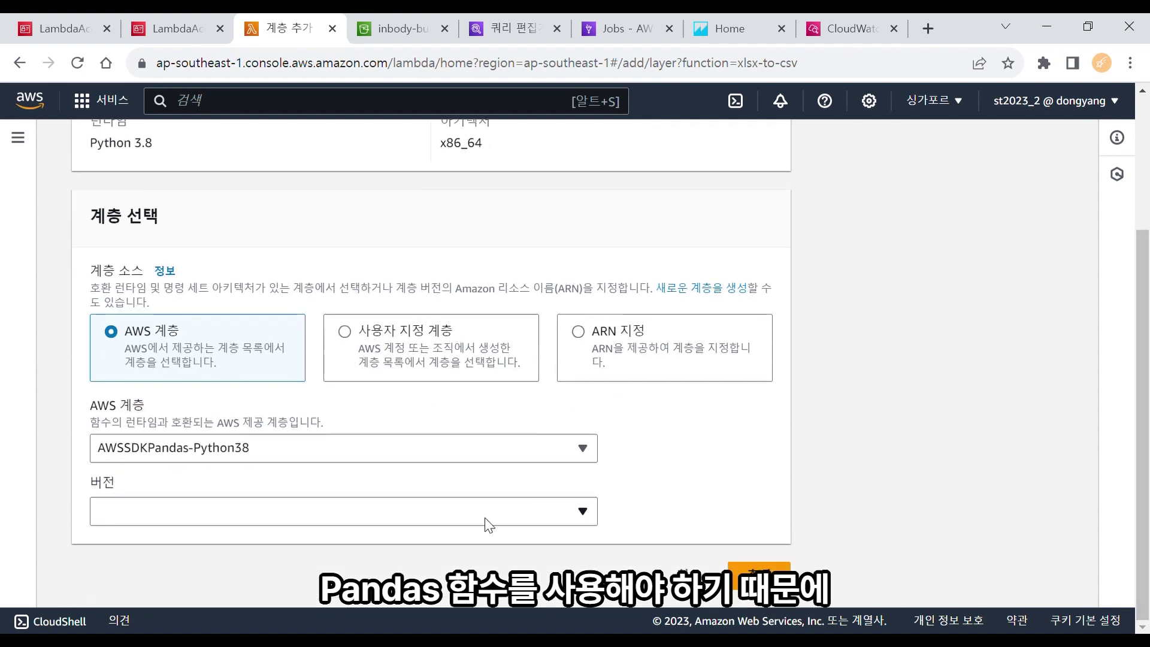
click(486, 519)
click(433, 476)
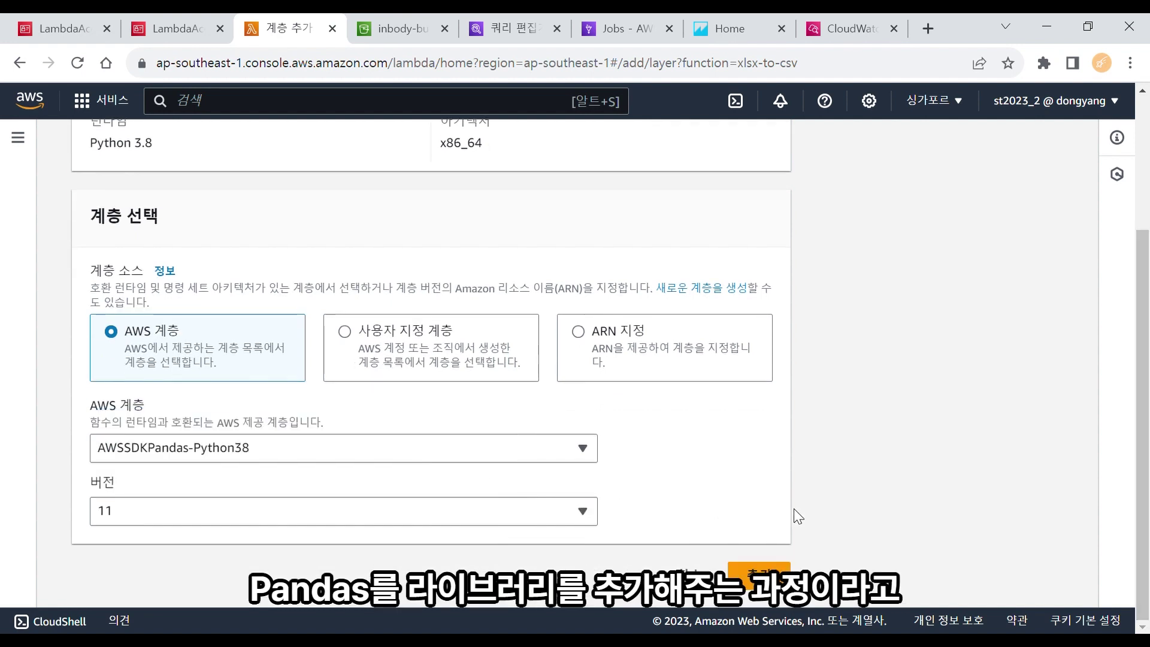
click(756, 572)
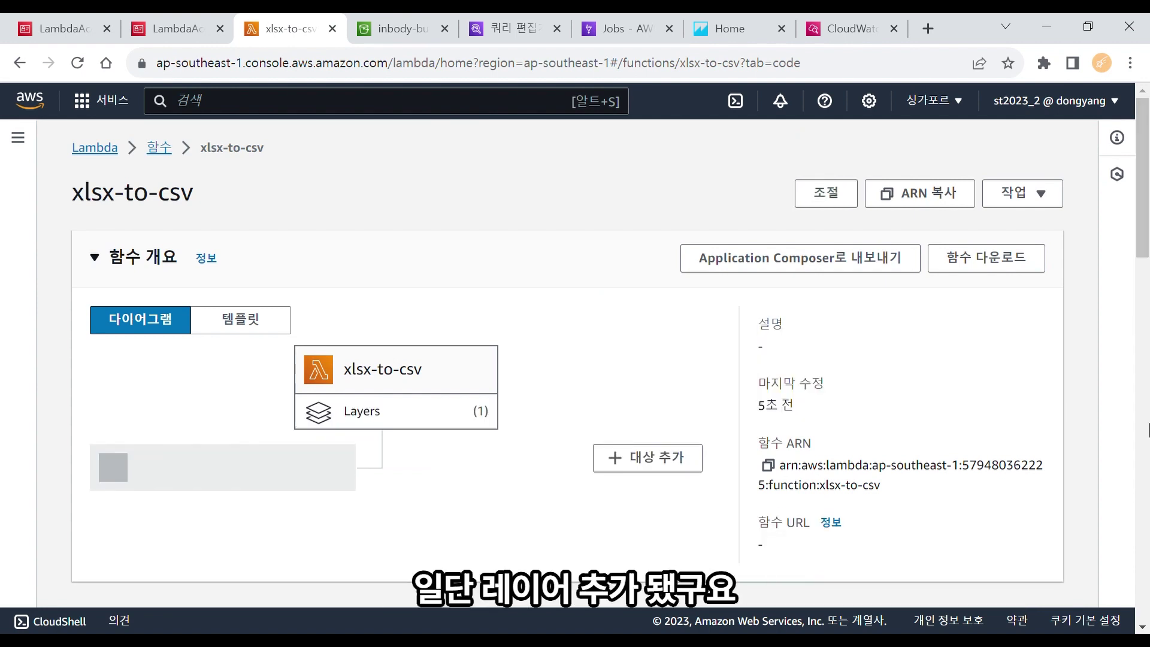
Start adding a trigger to the xlsx-to-csv function with S3 as its source
scroll(1147, 237, down, 1)
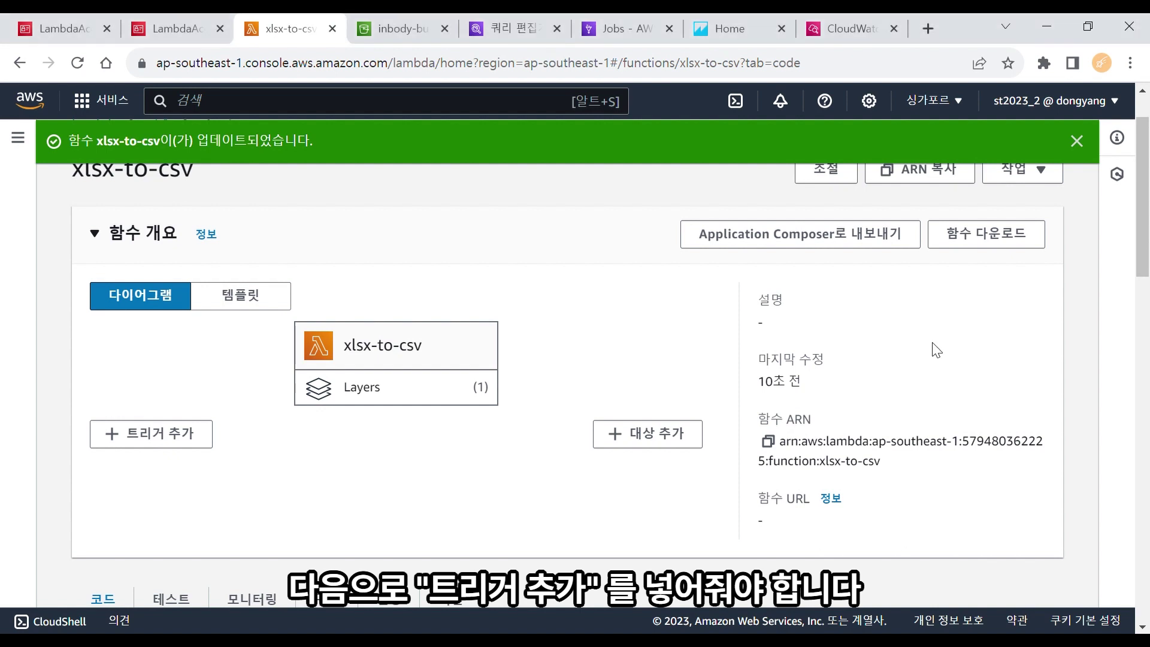
click(161, 449)
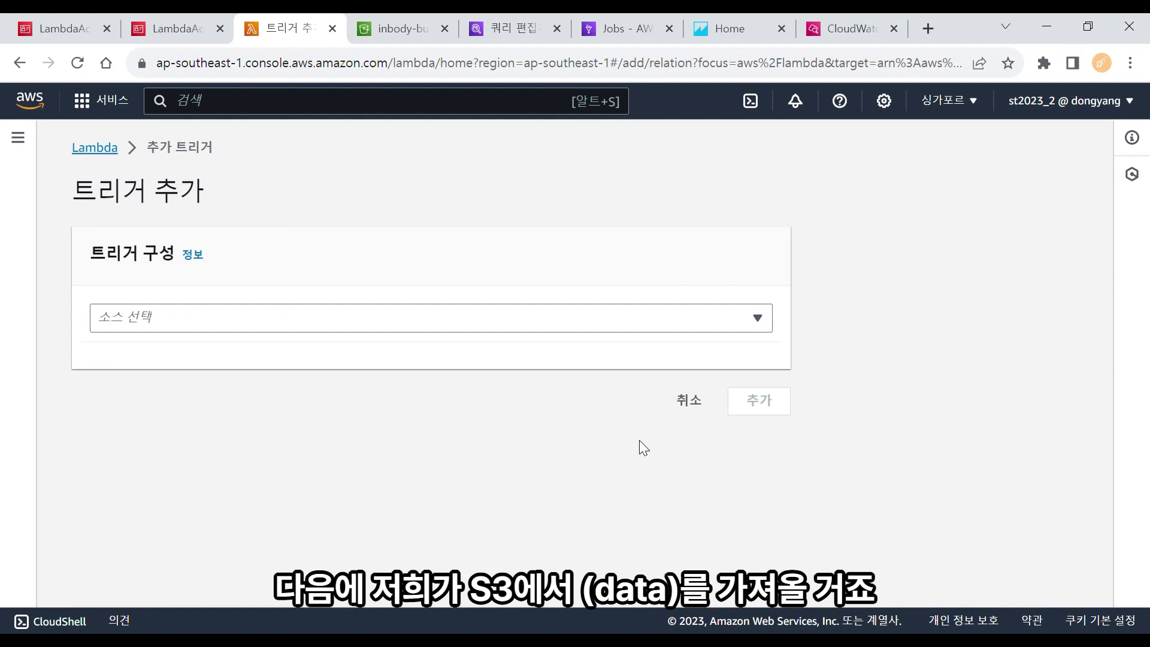
click(698, 322)
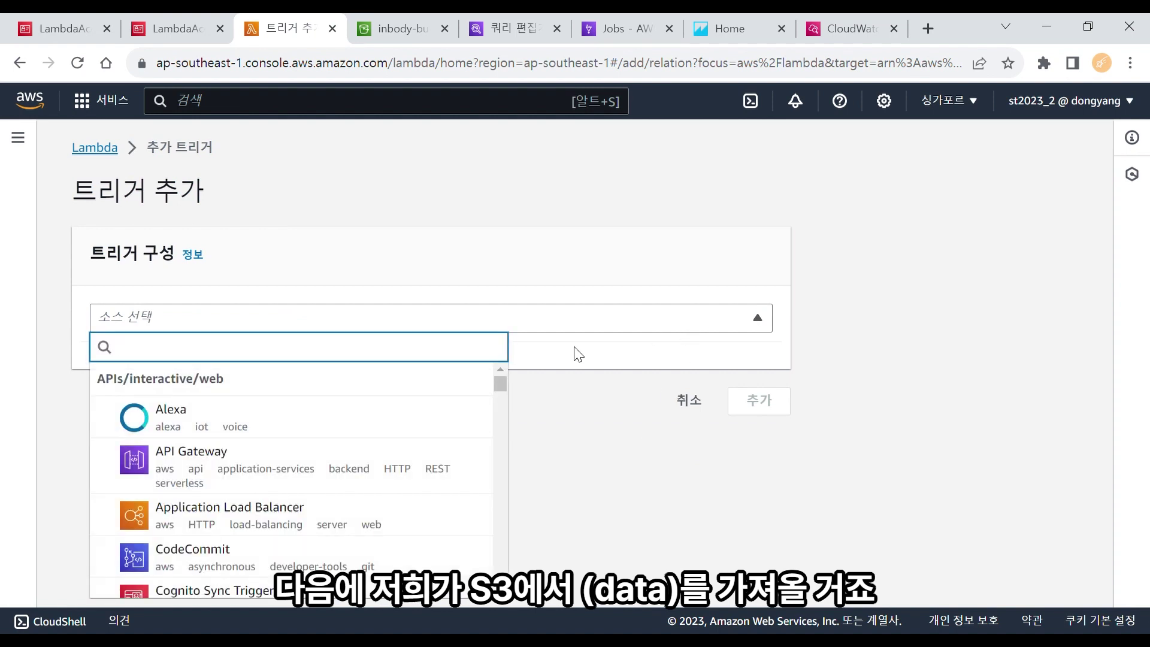
text(s)
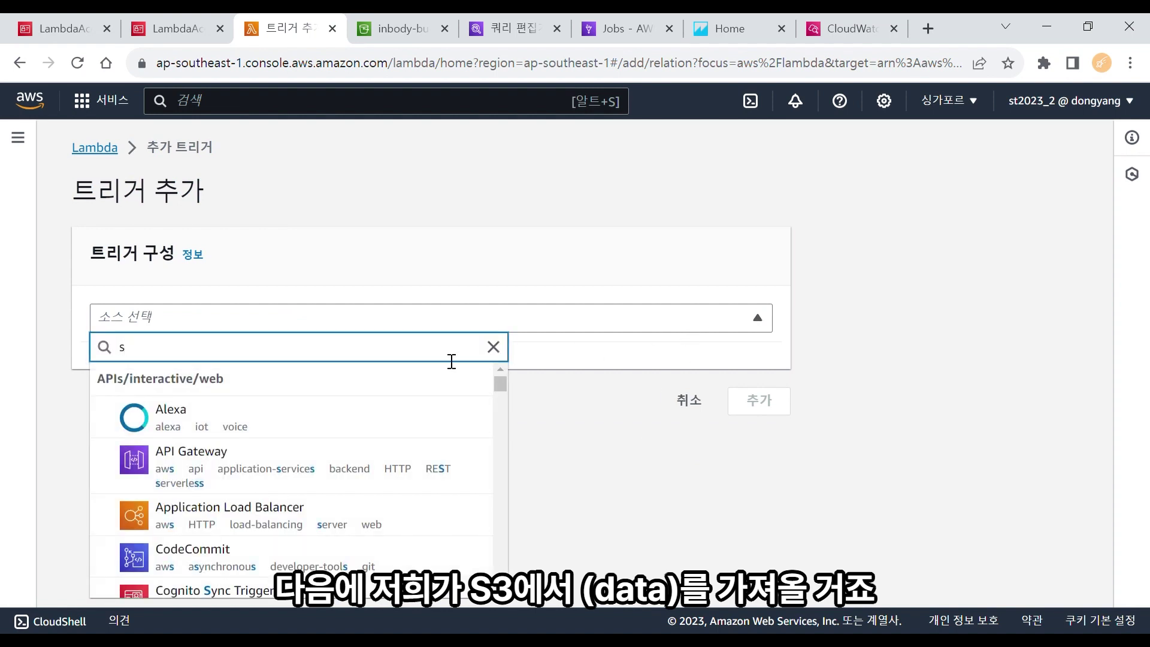
text(3)
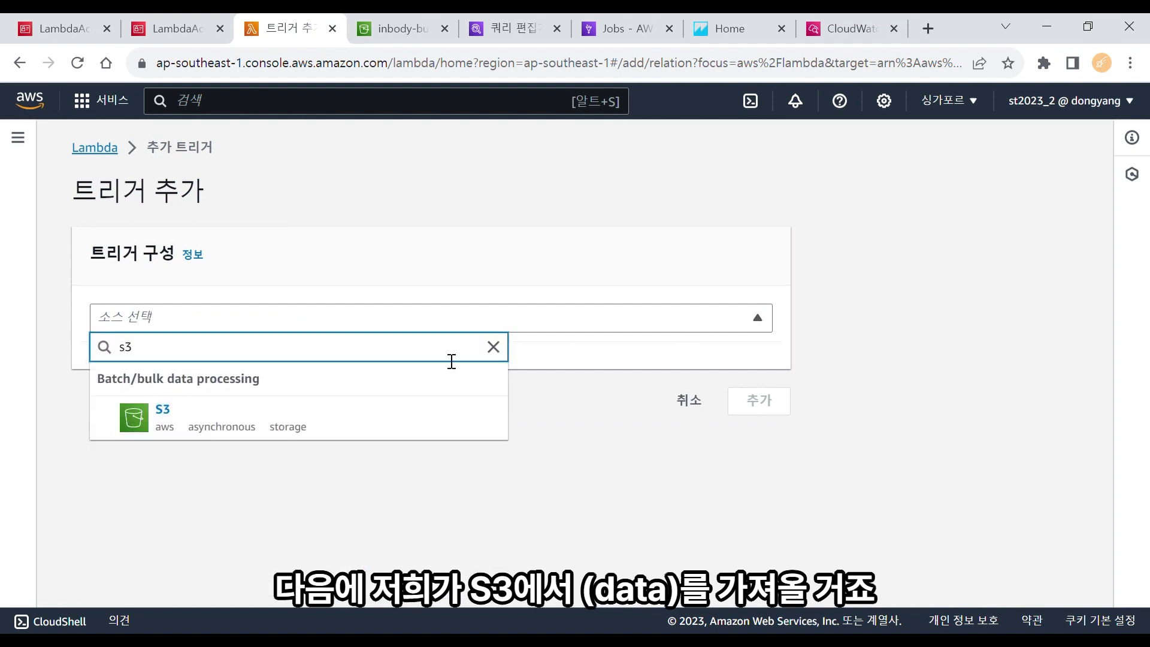
click(439, 434)
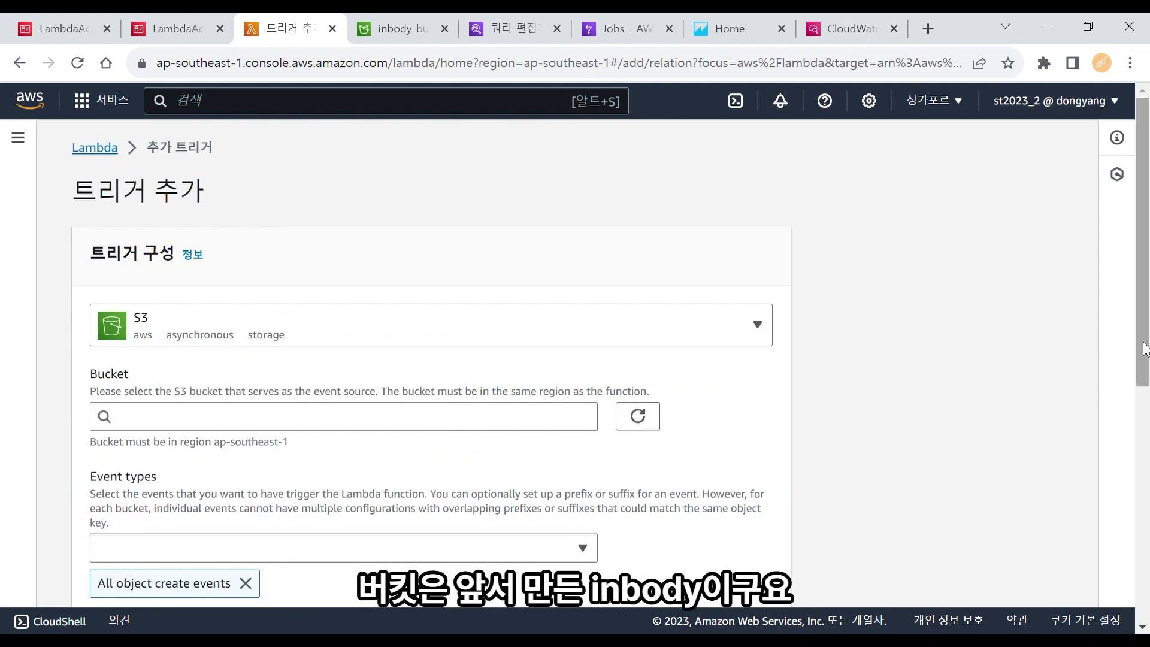
Set the S3 trigger's event source bucket to inbody-bucket
scroll(1079, 375, down, 1)
click(555, 384)
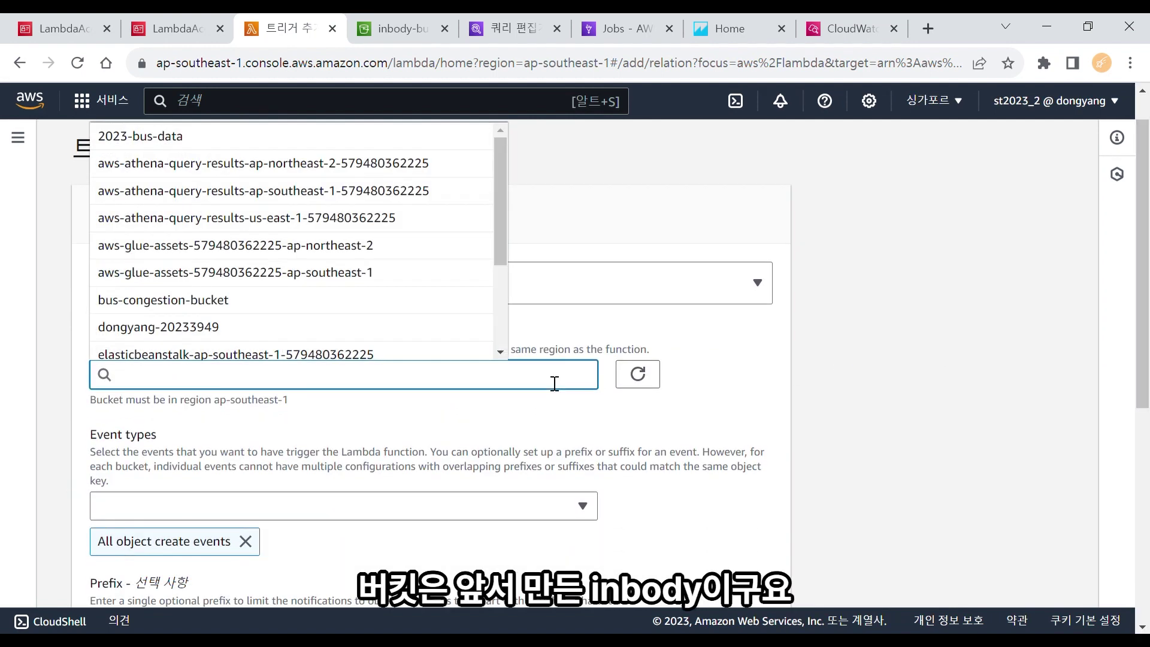
text(in)
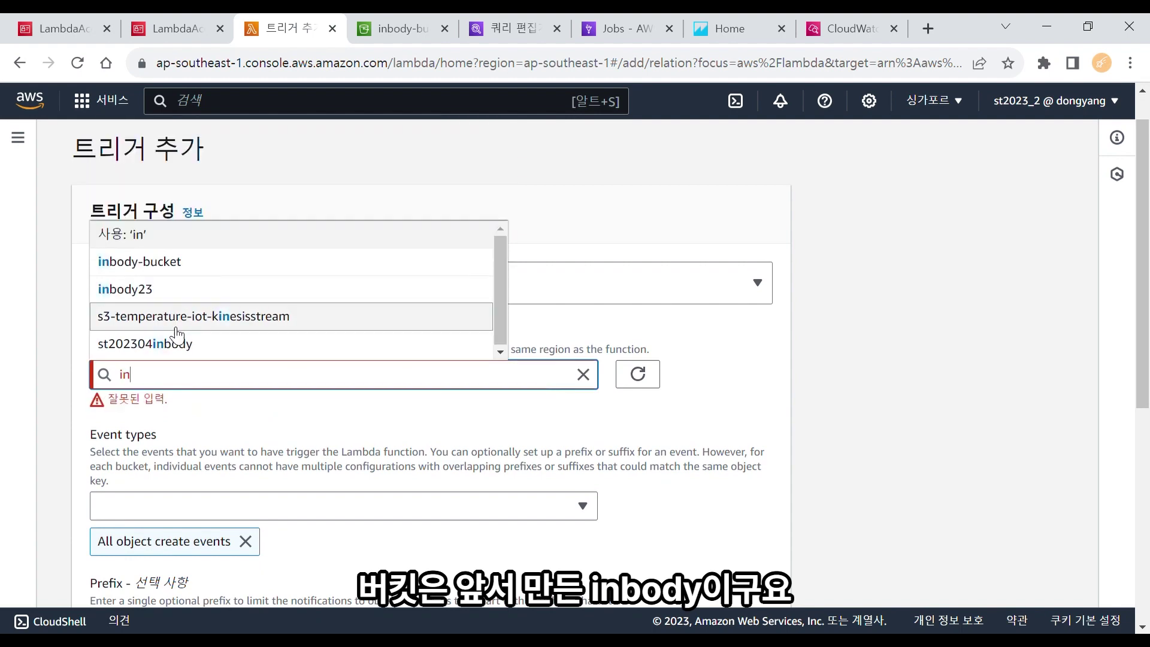
click(210, 264)
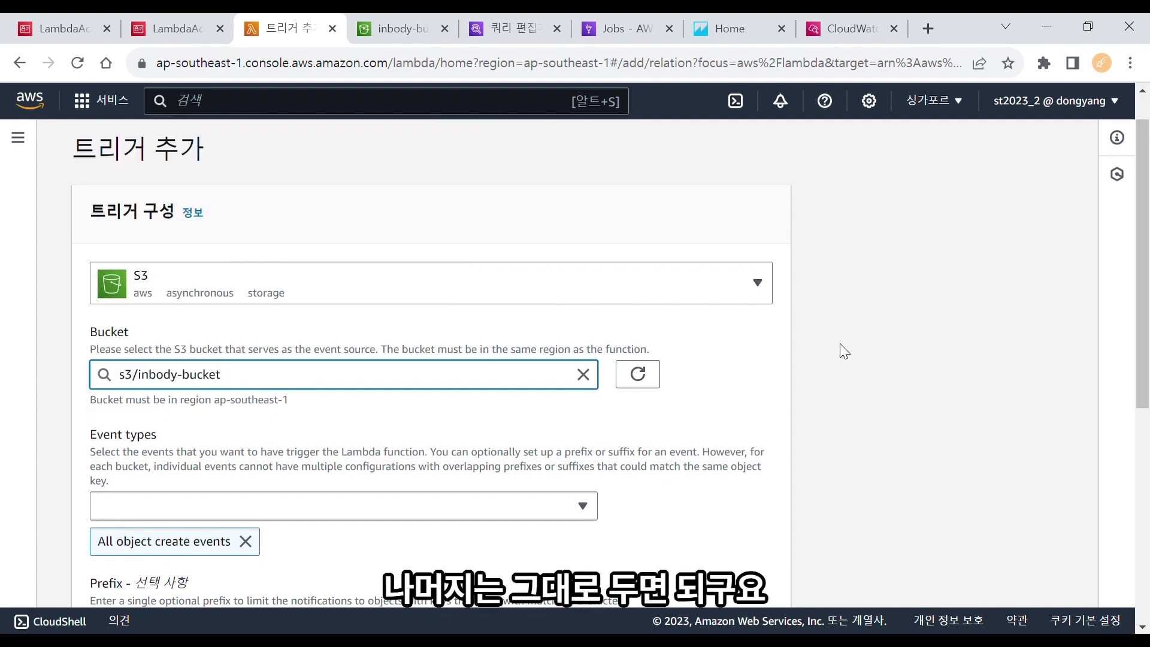
drag(1142, 308, 1141, 367)
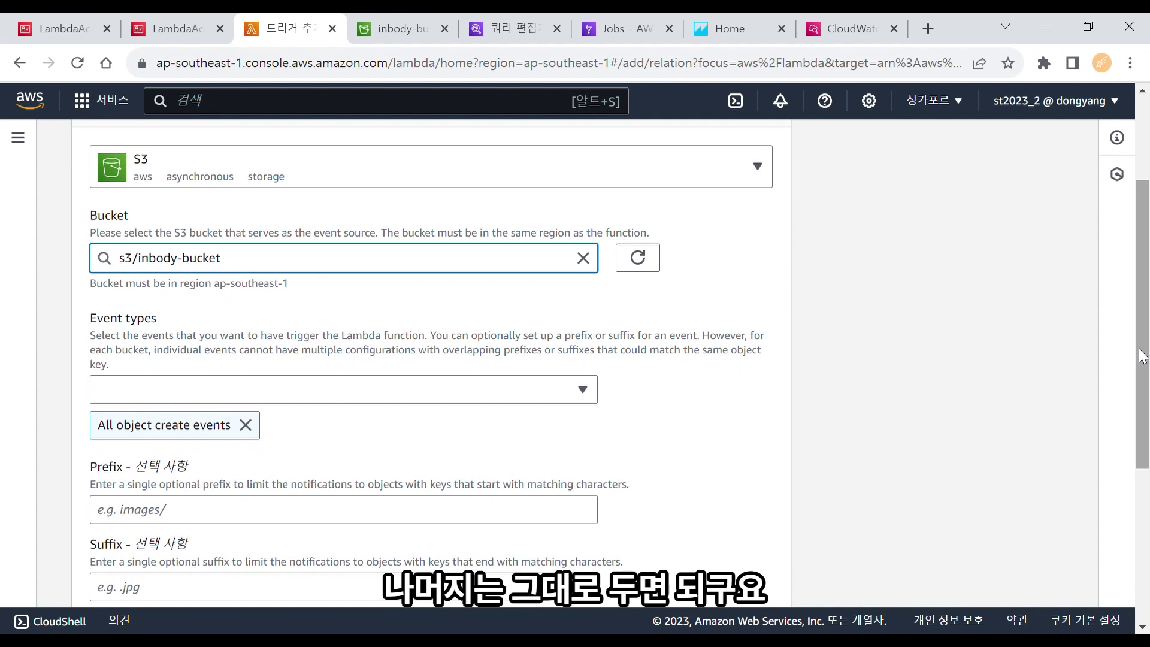
Limit the S3 trigger to objects with the prefix raw_data/, keeping all object create events
scroll(1146, 335, down, 2)
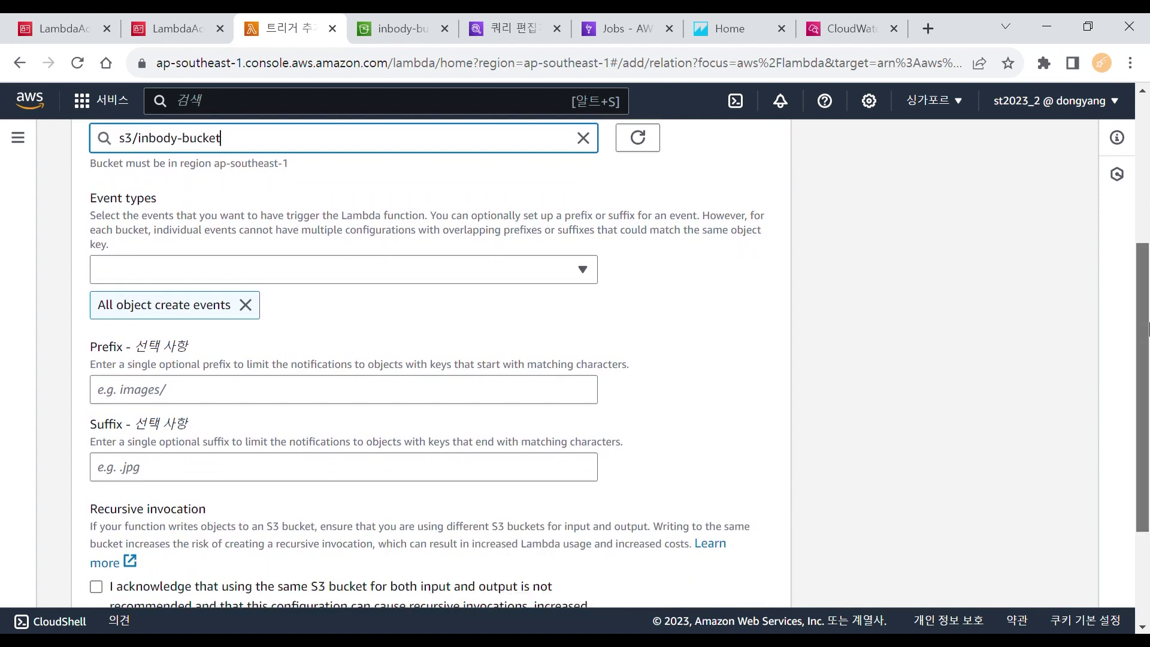
scroll(1144, 347, down, 1)
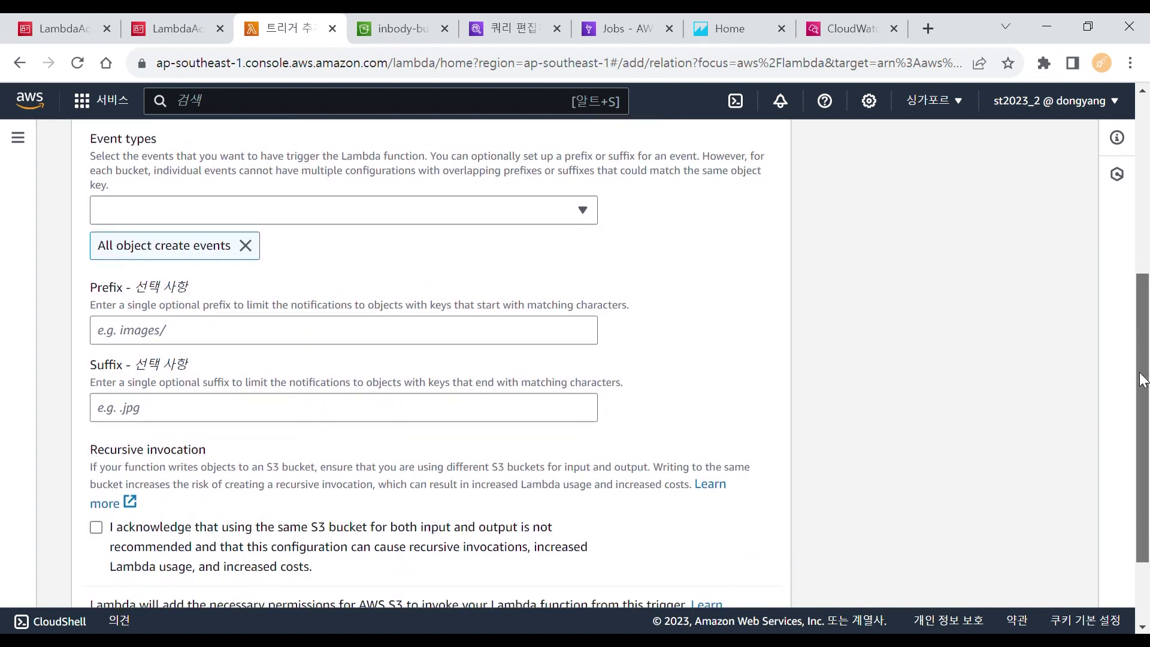
click(497, 333)
text(ra)
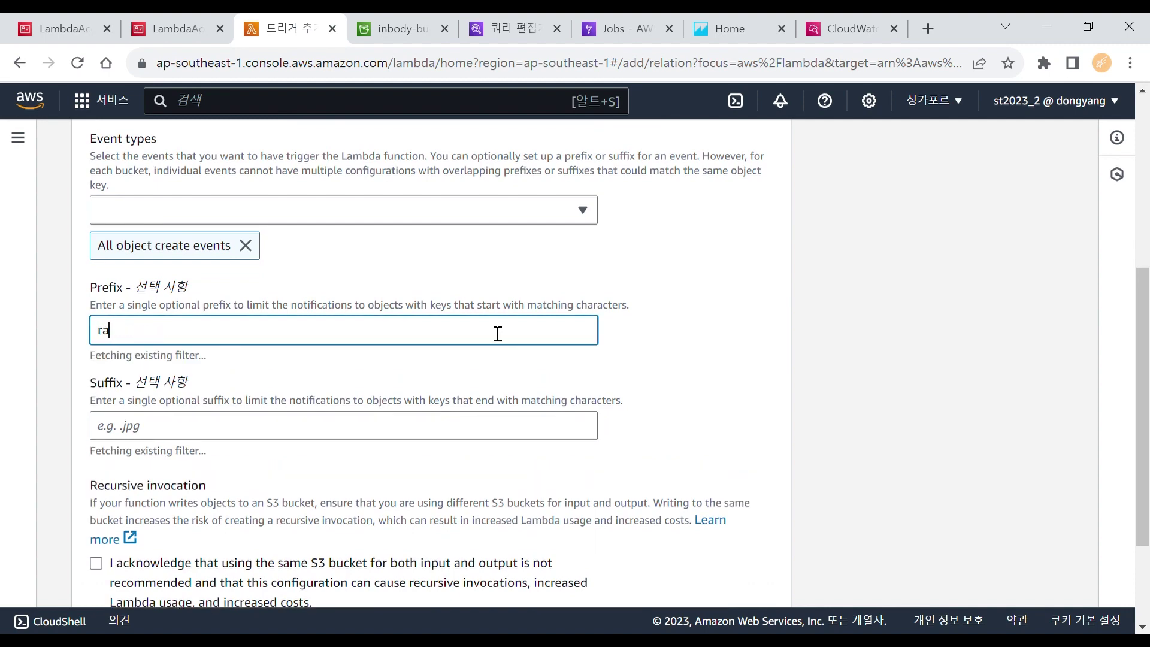
text(w_dat)
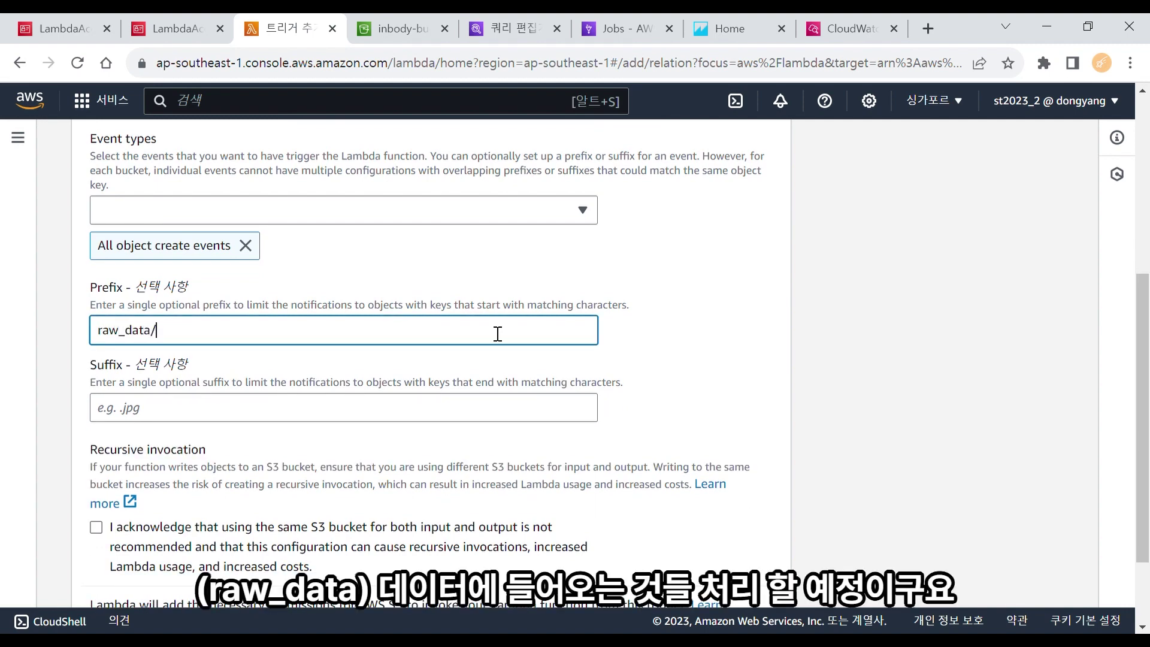
text(a/)
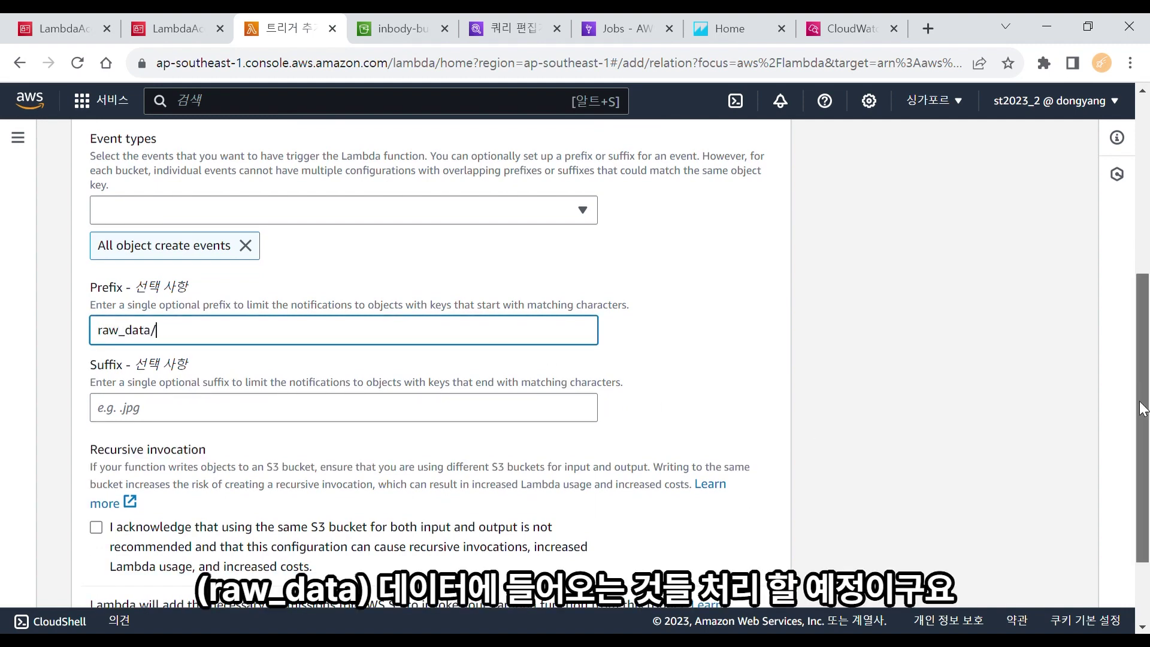
Acknowledge the recursive invocation warning and add the S3 trigger to the function
scroll(1143, 428, down, 1)
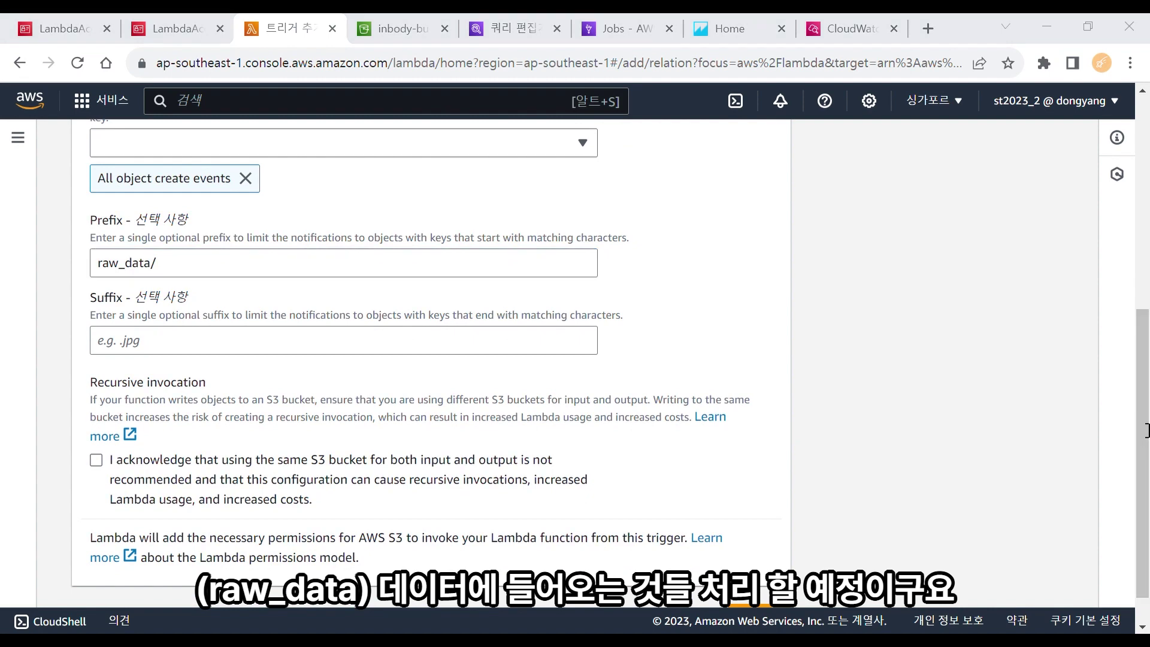
click(1143, 429)
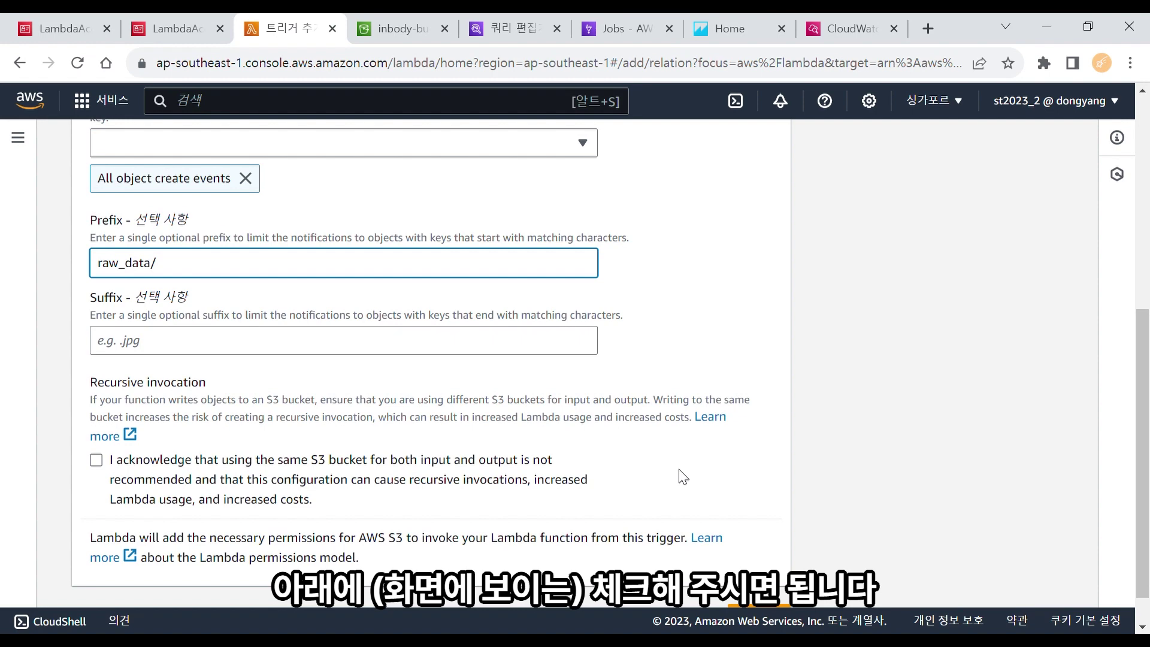
click(518, 468)
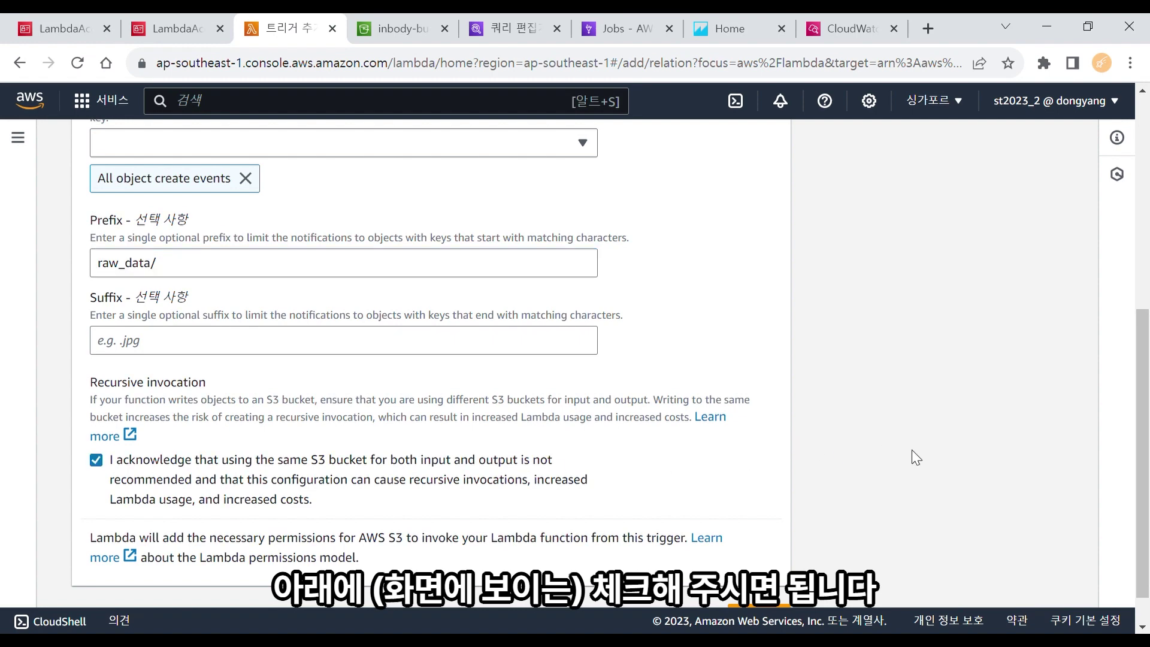
key(alt)
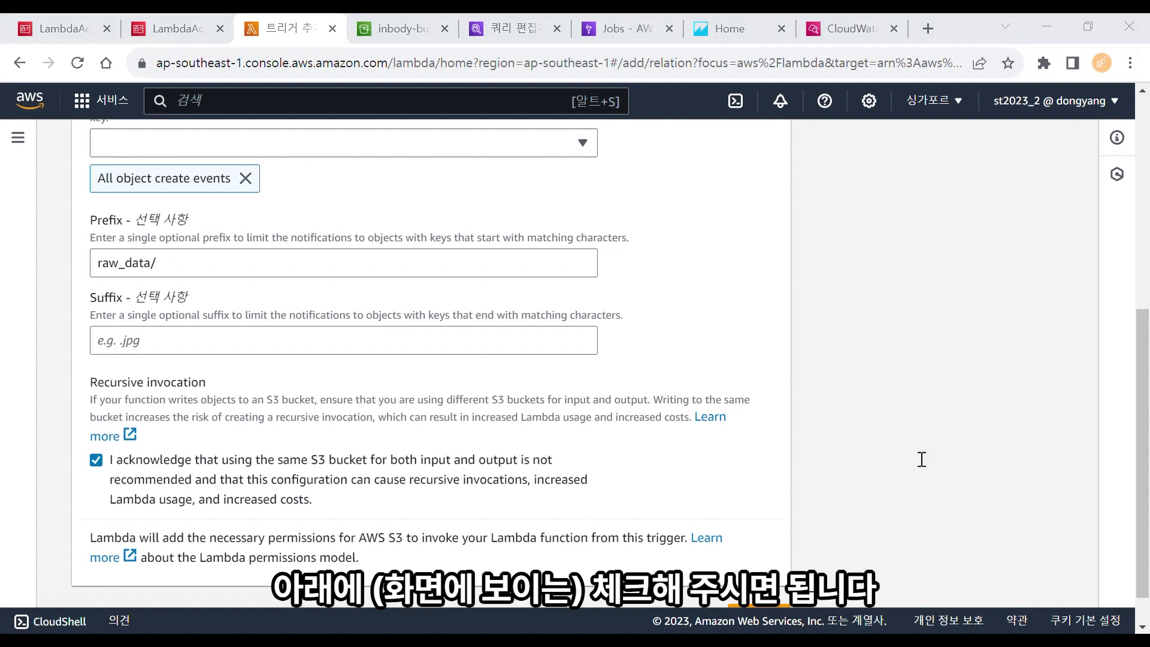
key(alt+Tab)
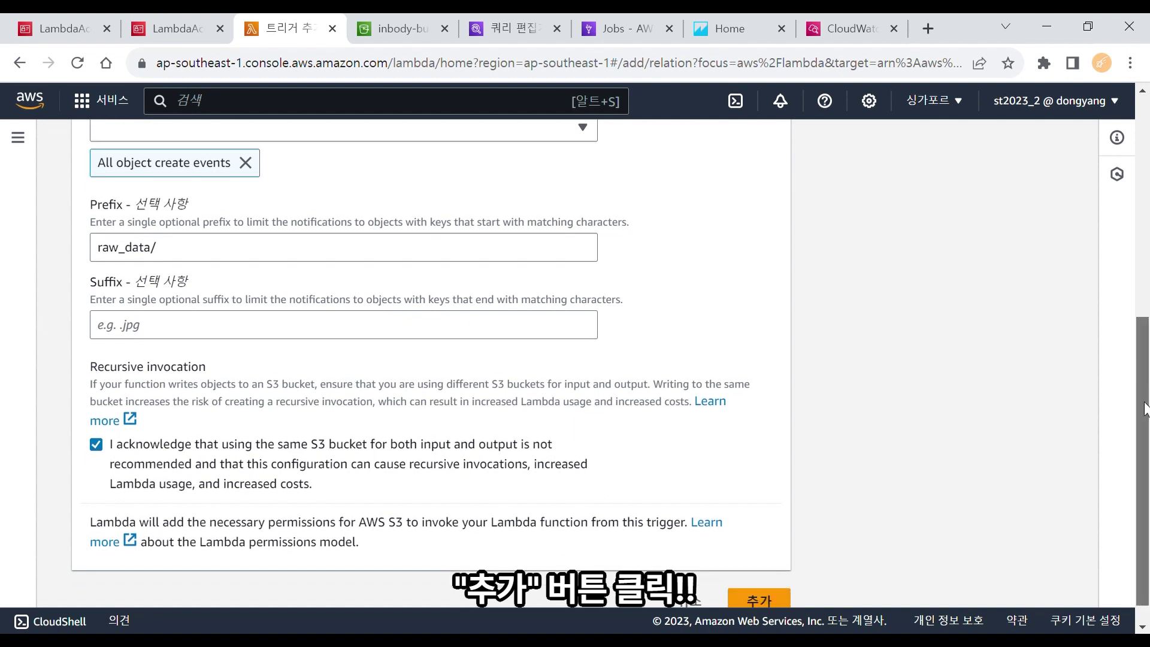
scroll(689, 509, down, 1)
click(746, 576)
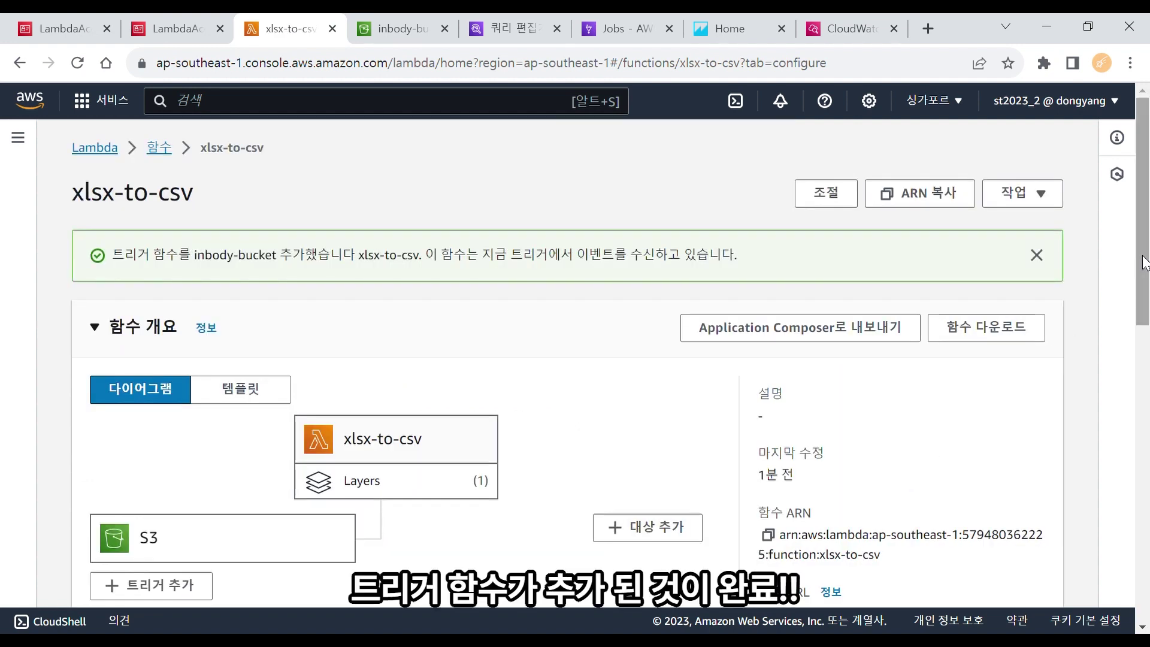
Open the general configuration of the xlsx-to-csv function for editing
drag(1145, 263, 1146, 305)
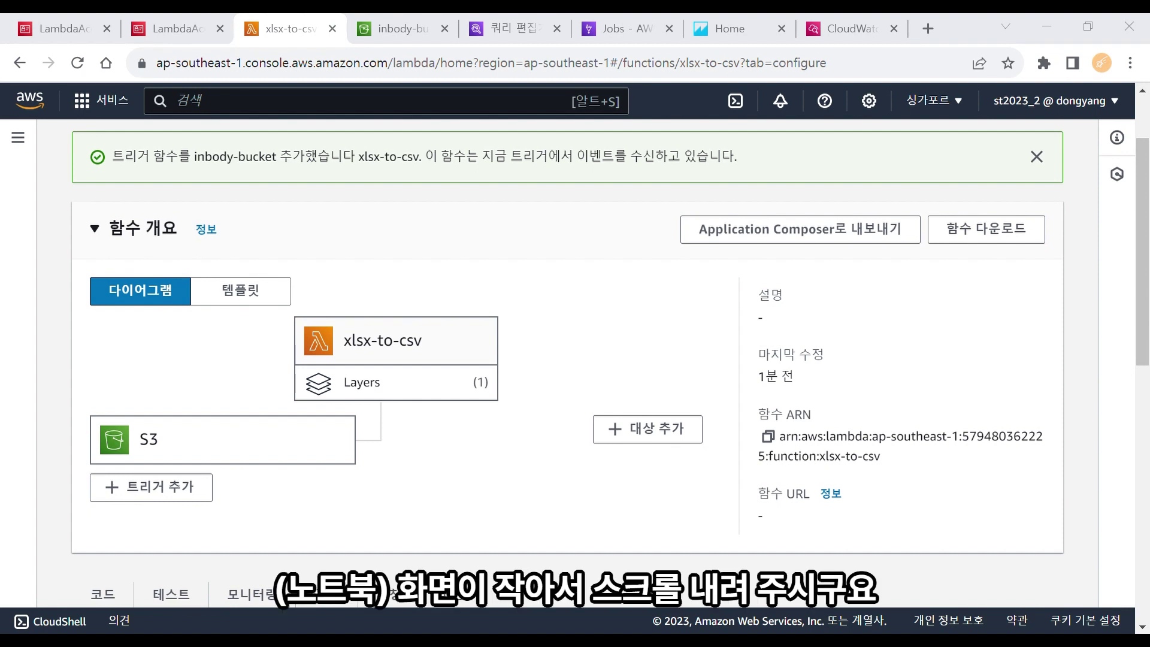
click(1148, 403)
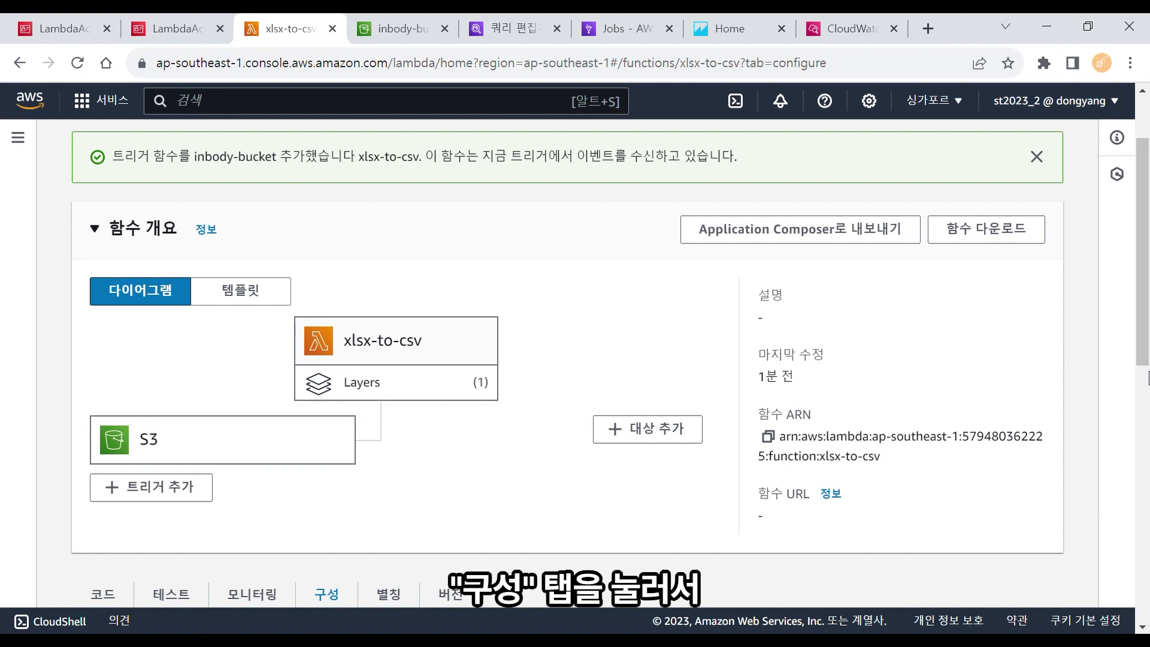
drag(1138, 277, 1140, 404)
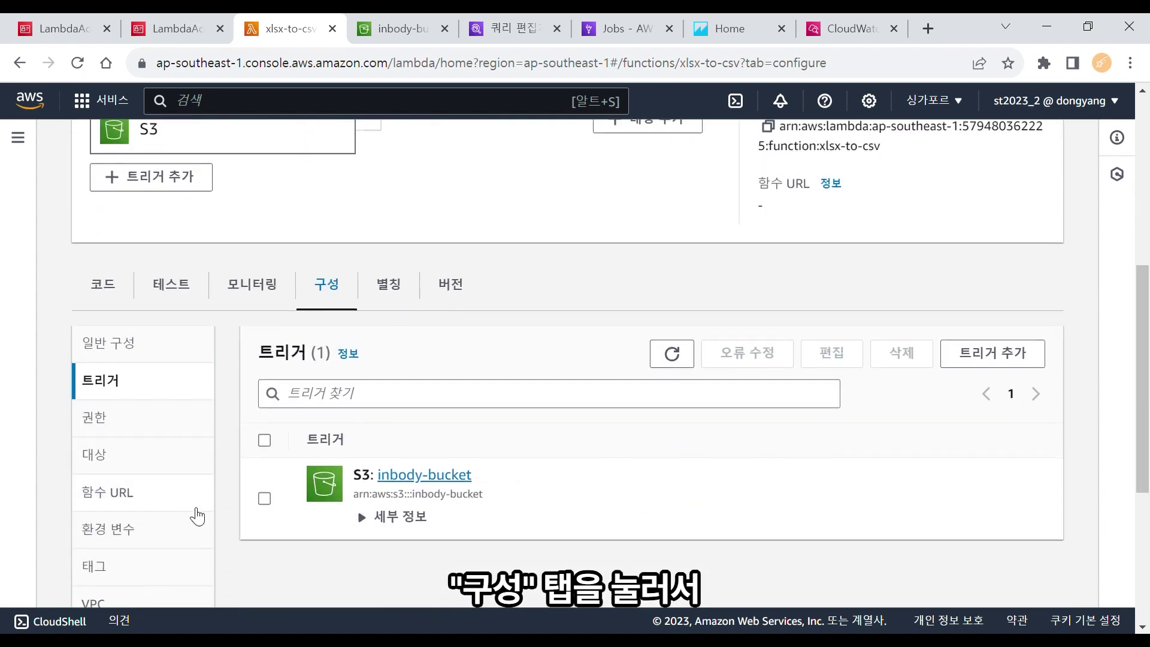
drag(1145, 348, 1144, 379)
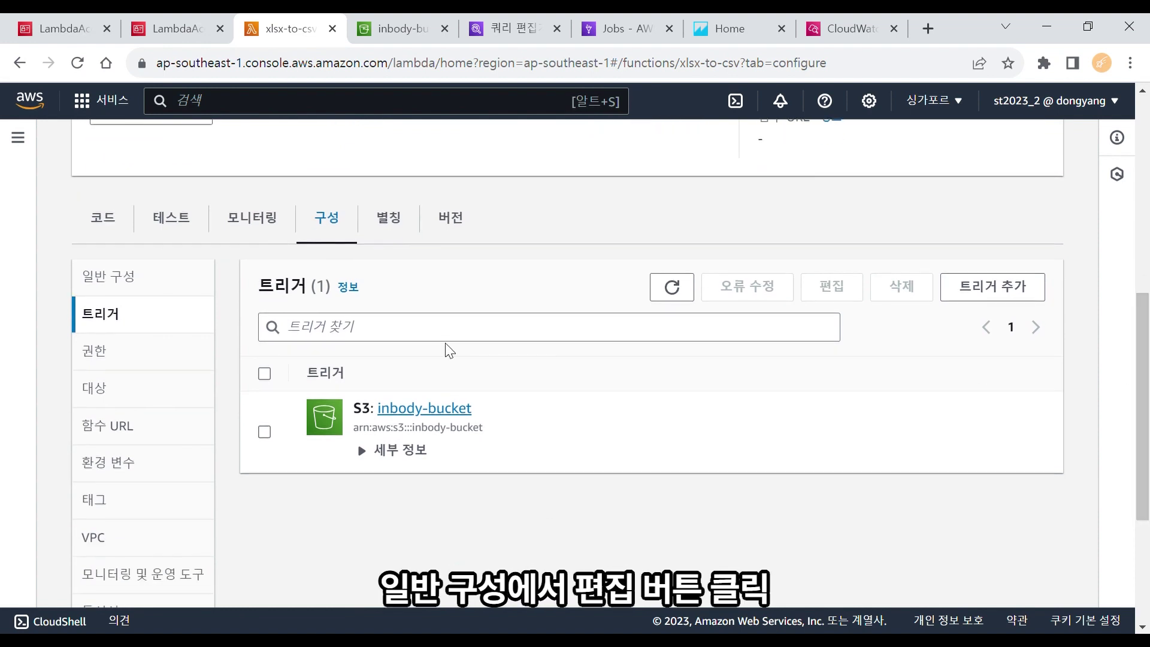
click(167, 274)
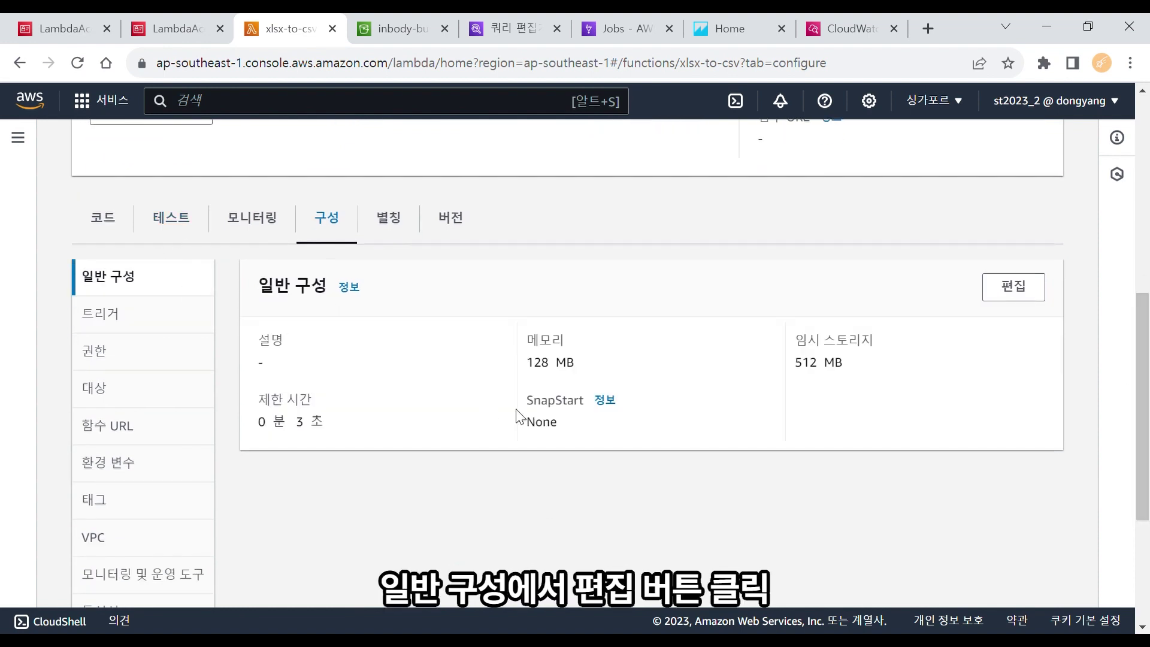
click(1018, 306)
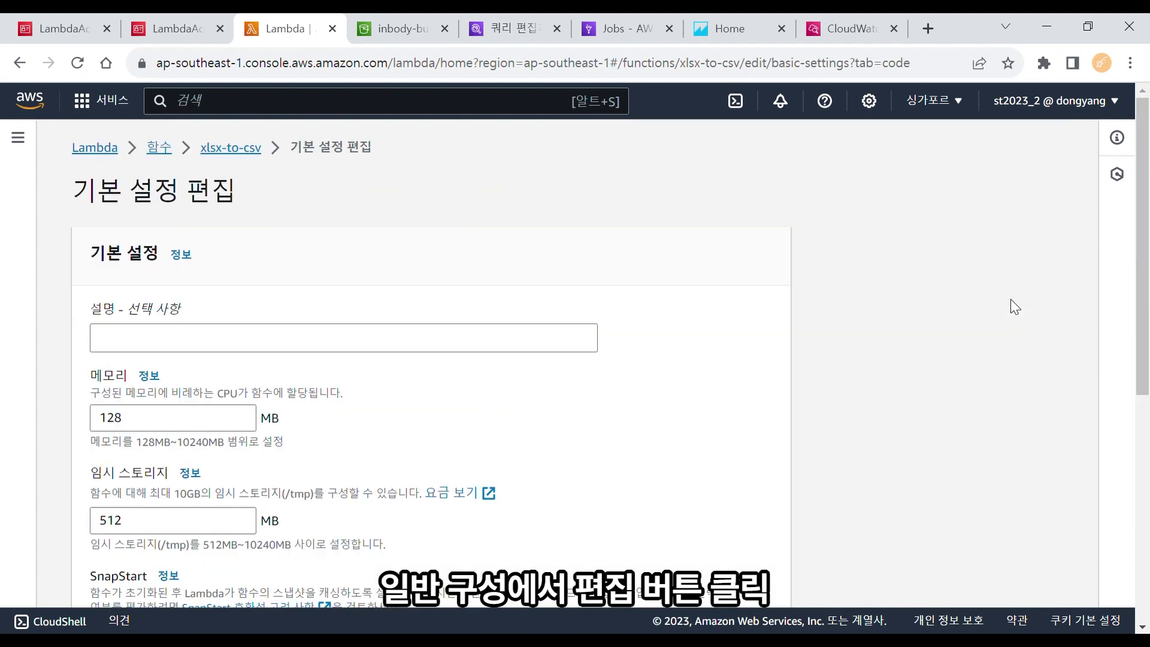
Set the function's memory to 1024 MB in the basic settings
scroll(1145, 287, down, 2)
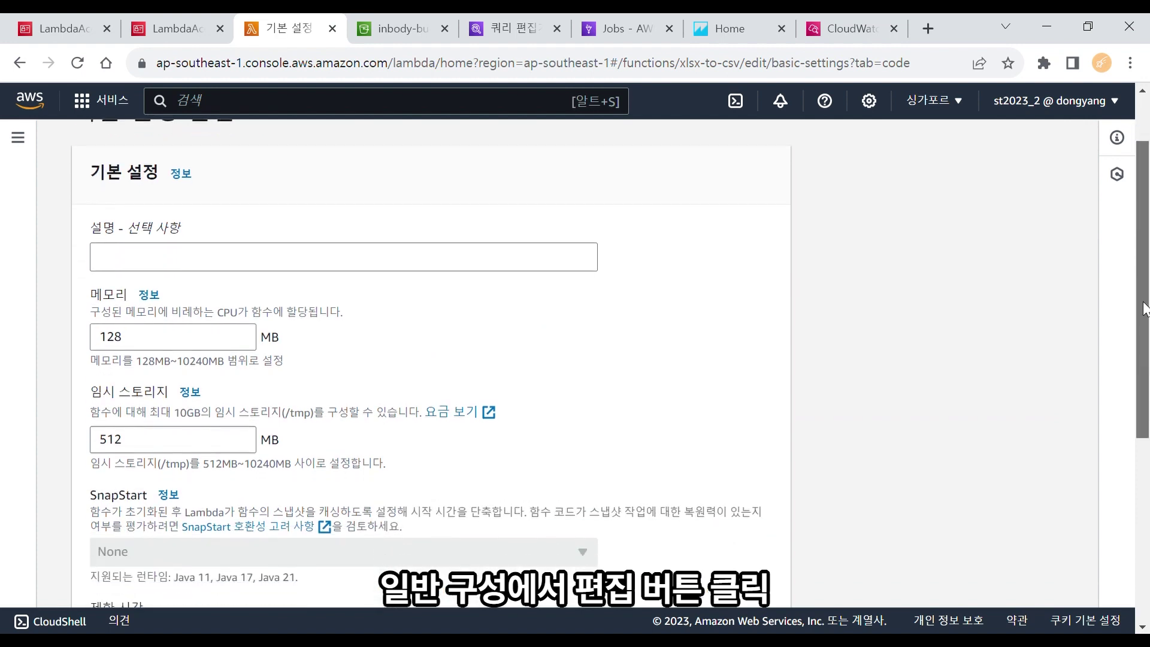
scroll(1146, 306, down, 1)
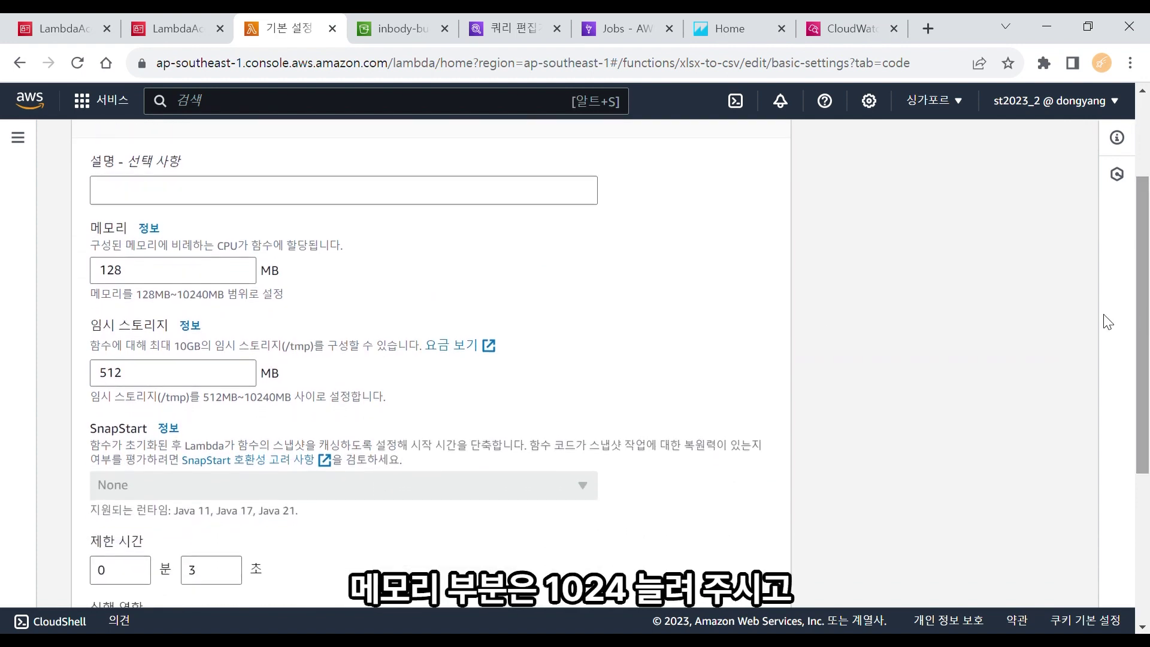
click(154, 279)
key(BackSpace)
key(BackSpace)
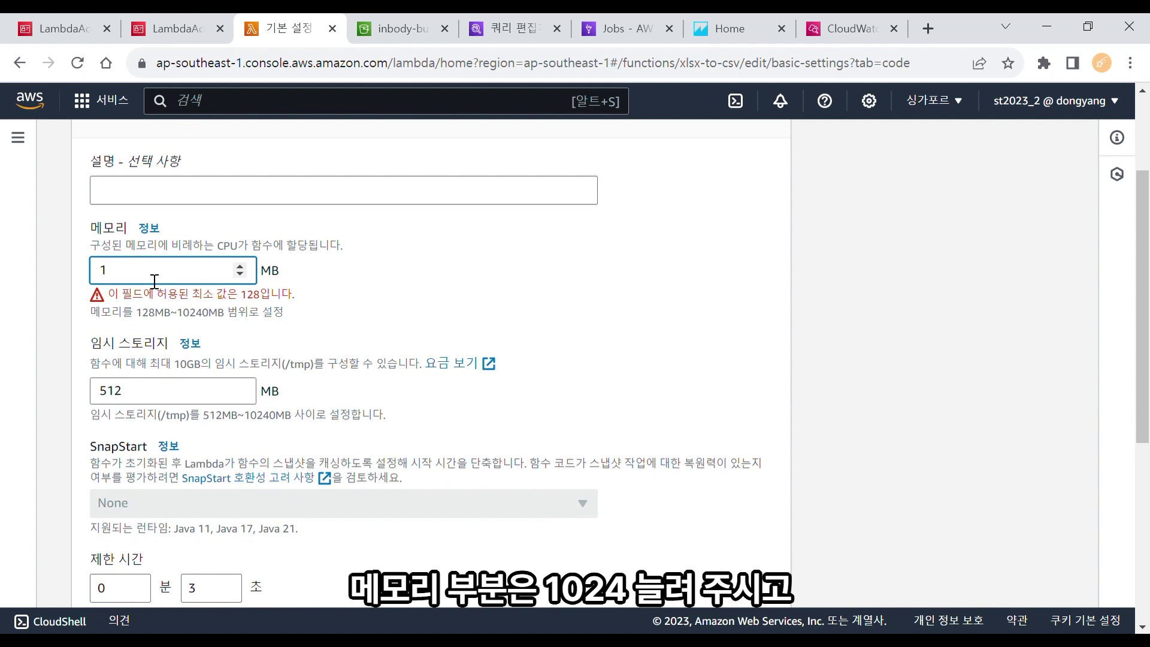
text(024)
key(Tab)
key(Tab)
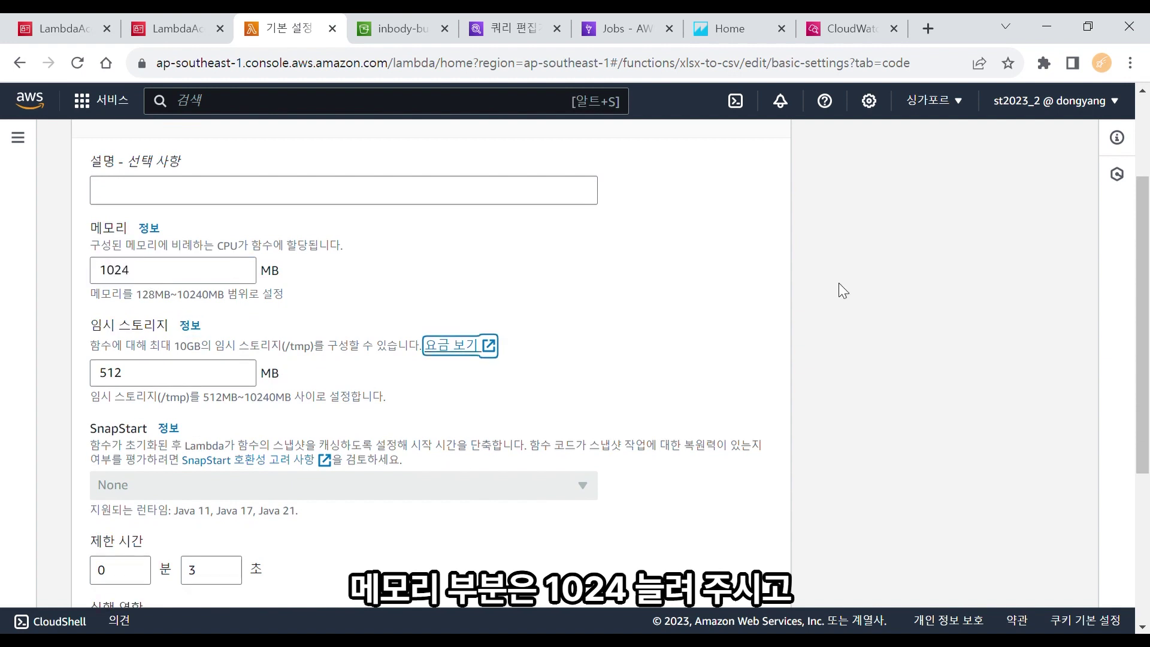
Set the function's timeout to 10 minutes 0 seconds and save the basic settings
click(220, 584)
key(BackSpace)
text(0)
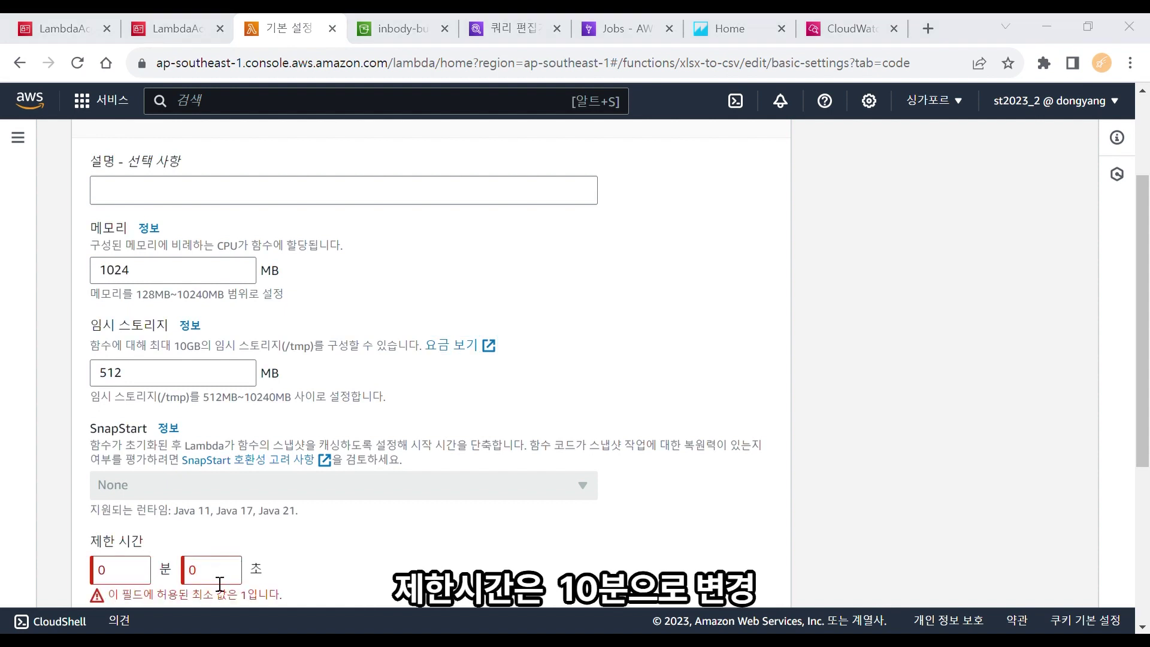
click(220, 585)
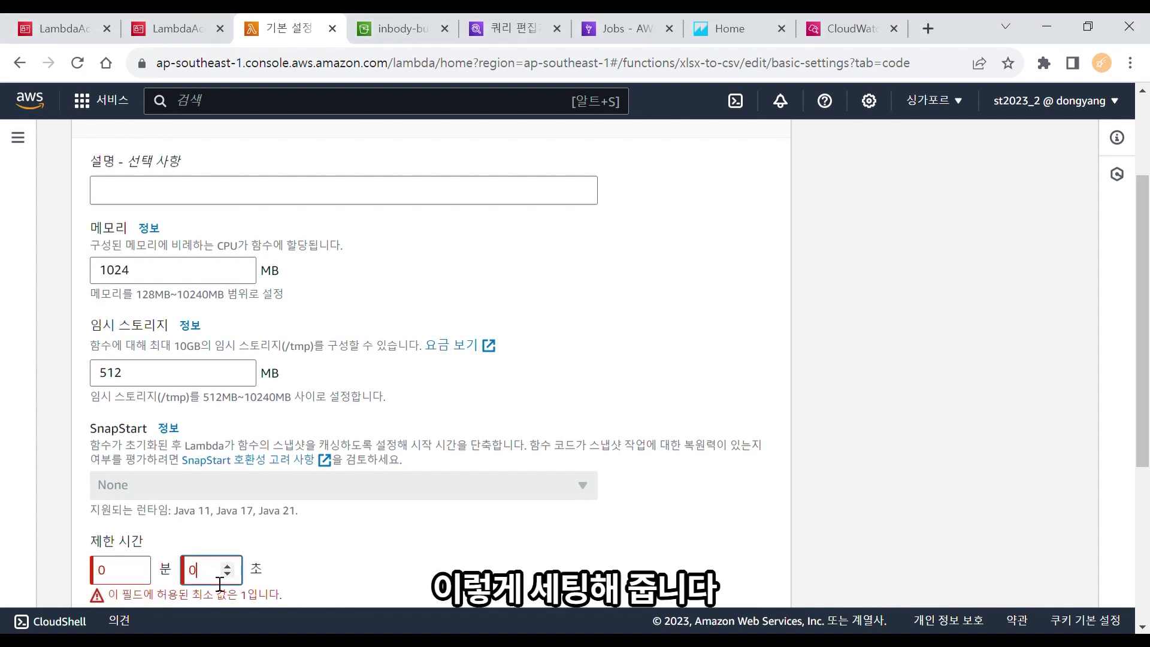
click(129, 578)
key(BackSpace)
text(10)
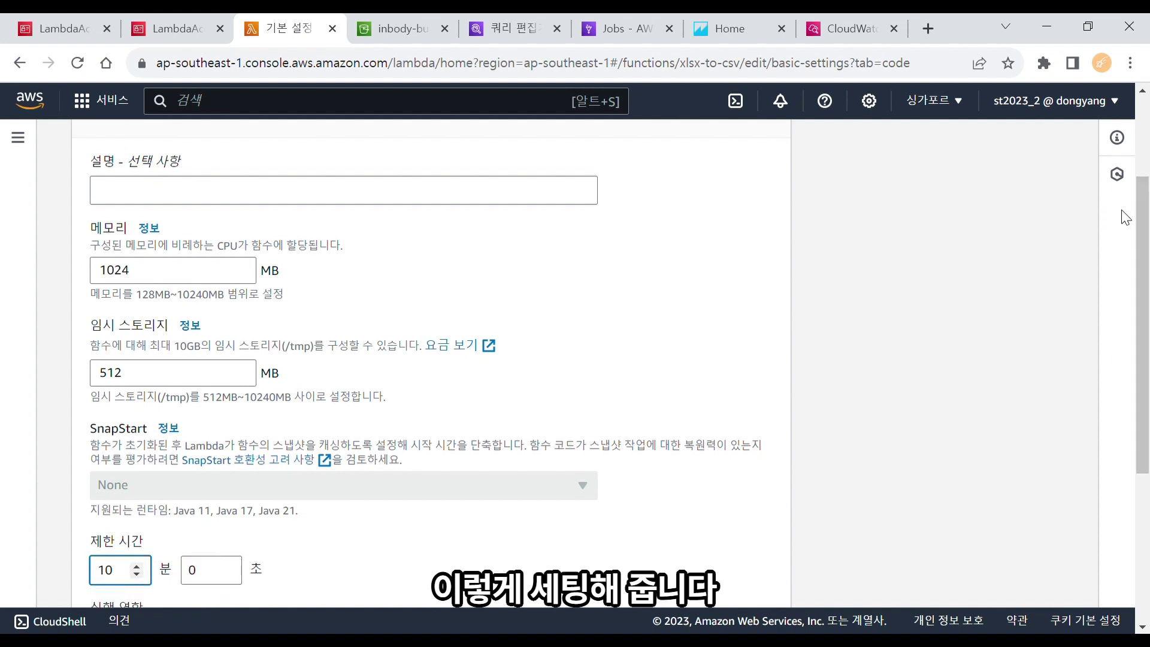
drag(1144, 238, 1146, 339)
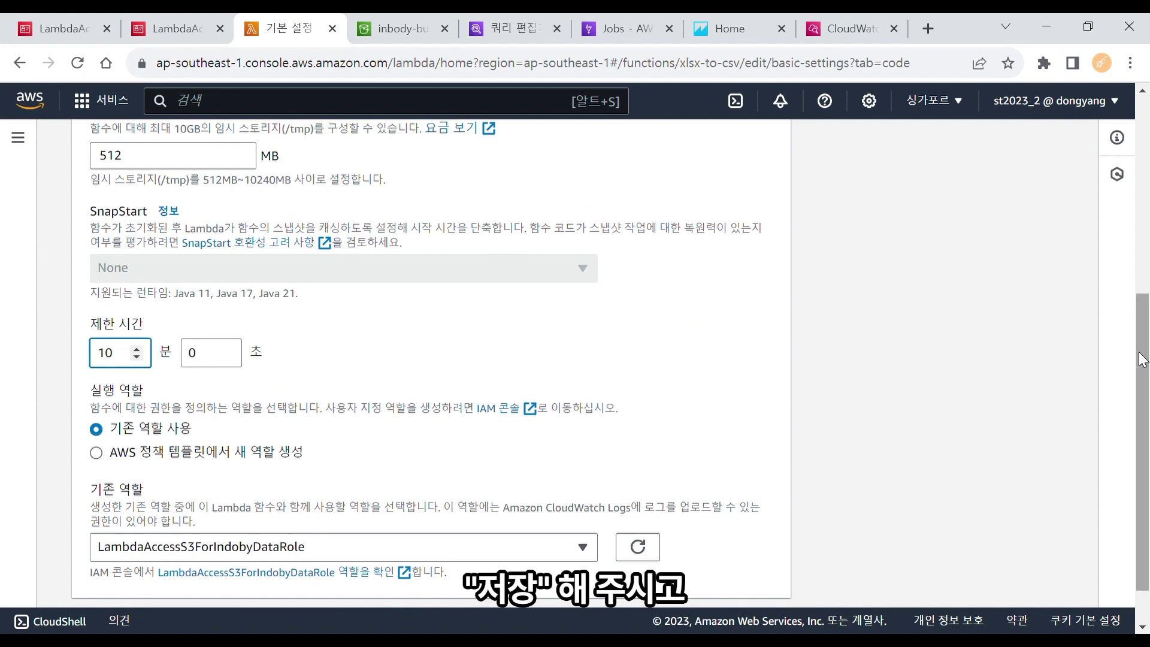
scroll(1146, 339, down, 1)
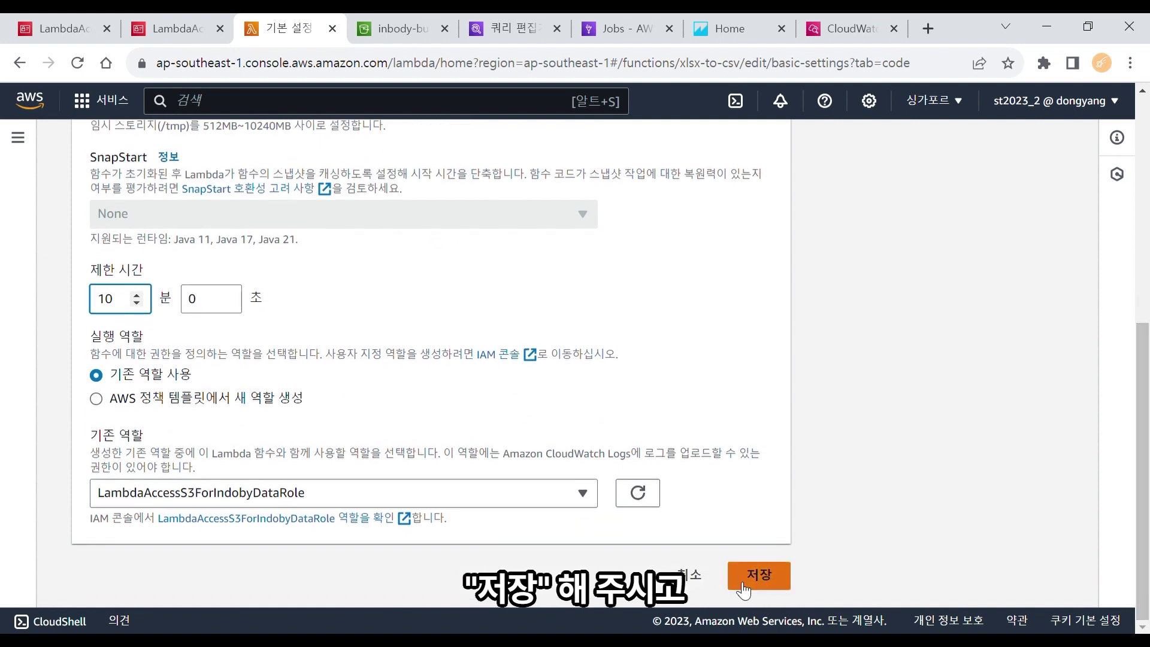
click(738, 579)
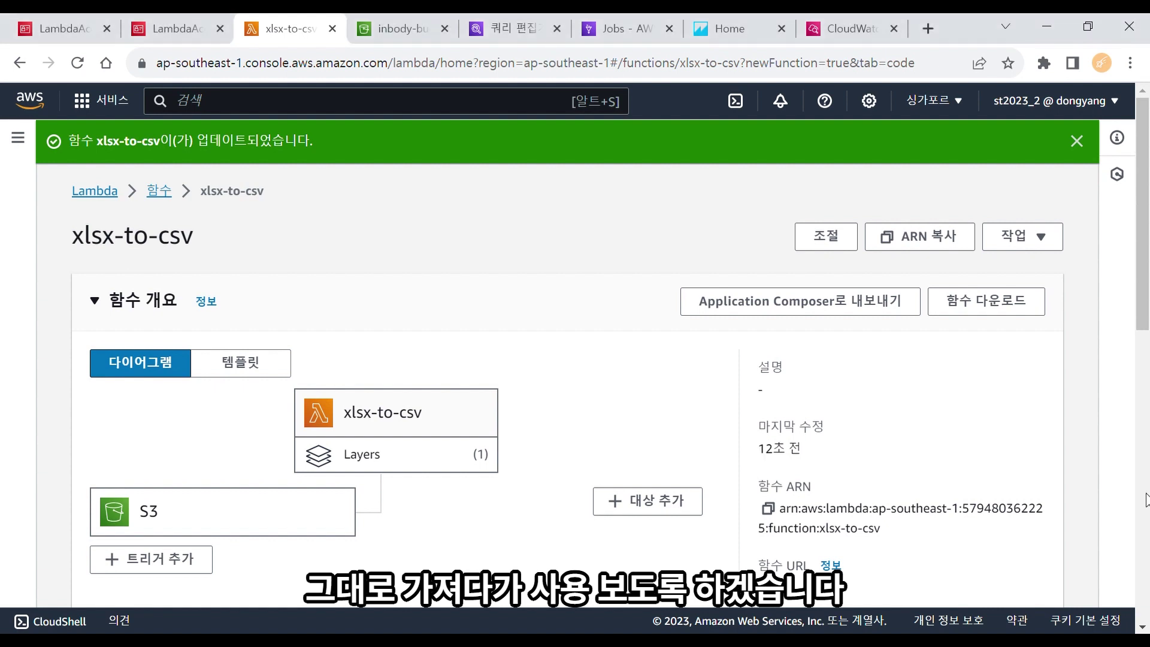
Replace all code in lambda_function.py with the copied pandas and boto3 handler that converts S3 xlsx files to CSV under raw_data_csv/
drag(1147, 311, 1147, 419)
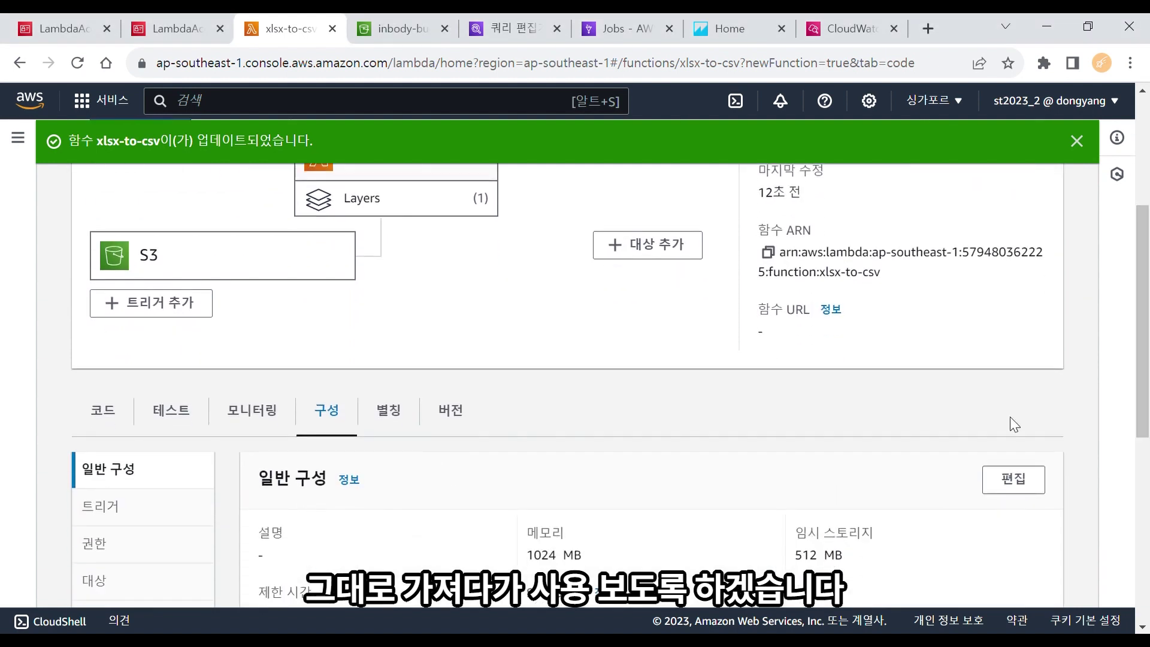
click(129, 410)
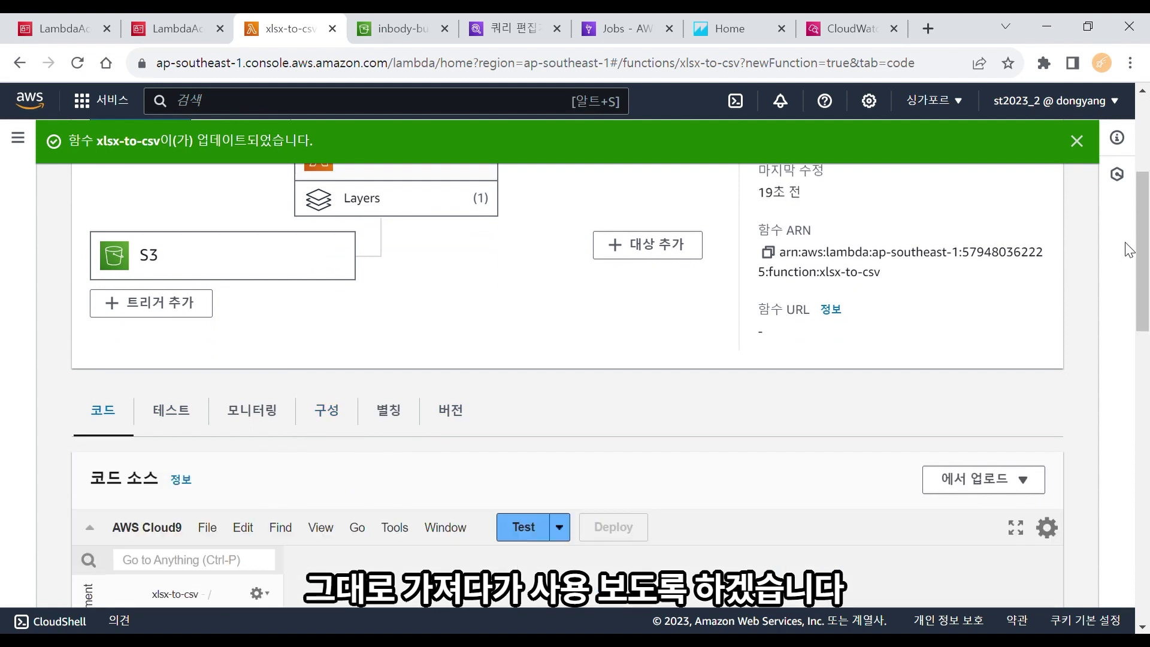
drag(1147, 246, 1148, 316)
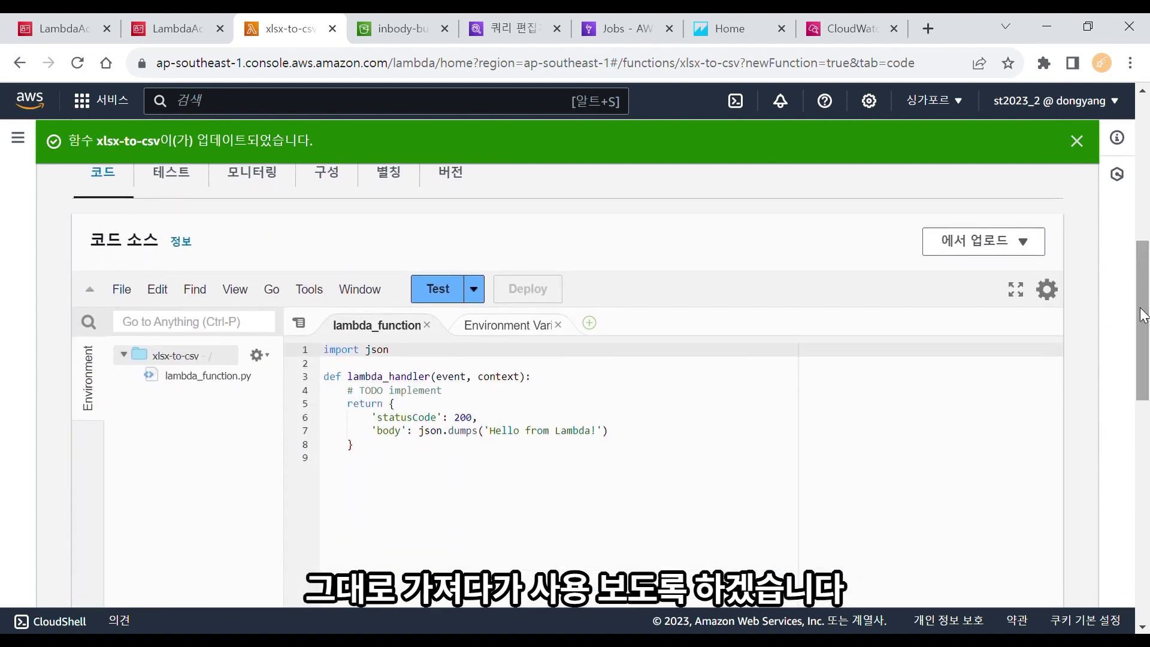
click(822, 465)
key(ctrl+a)
key(ctrl+v)
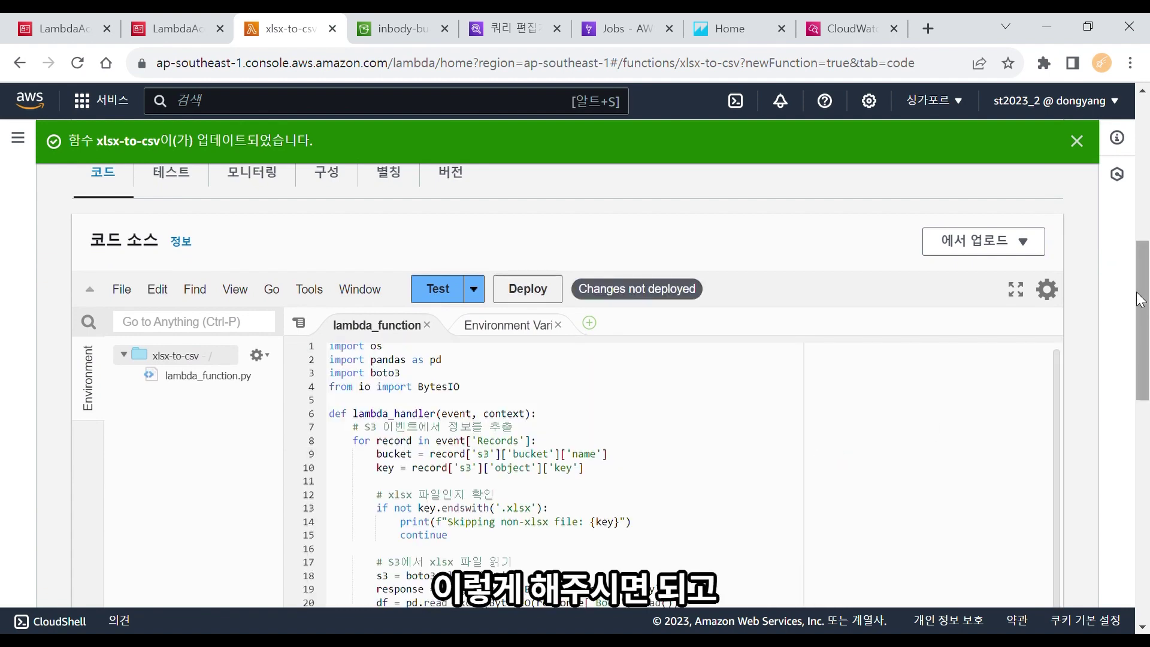
Review the pasted handler code and deploy the changes to the xlsx-to-csv function
mouse_move(1143, 362)
mouse_down()
mouse_move(1146, 550)
mouse_move(1146, 360)
mouse_up()
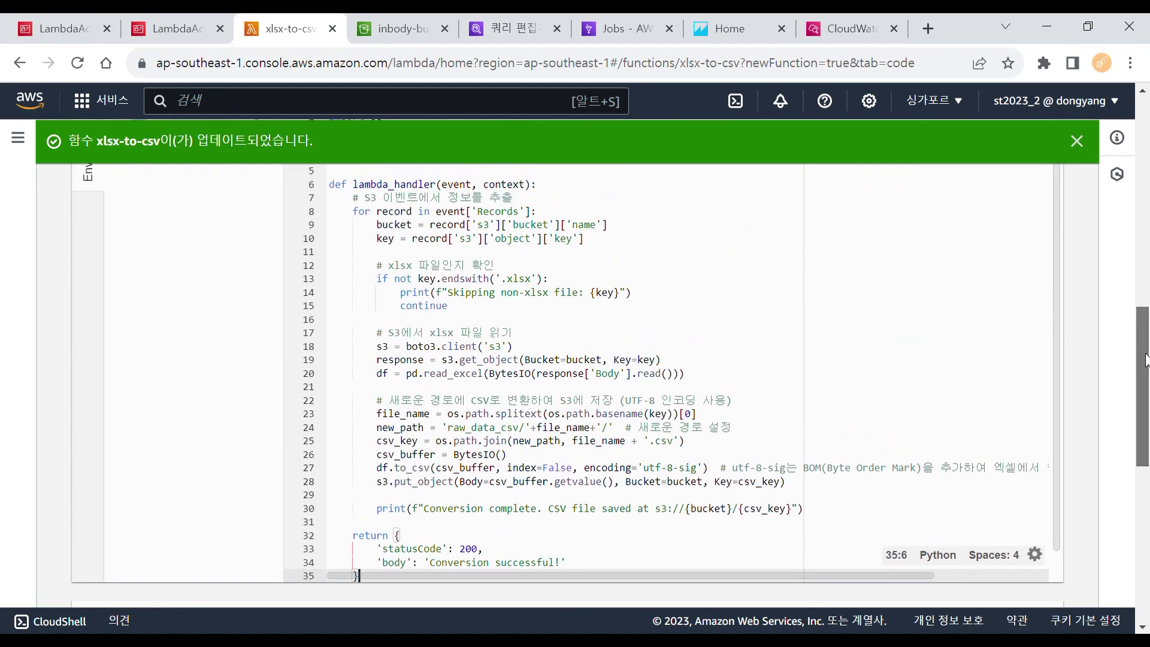
drag(1146, 359, 1145, 167)
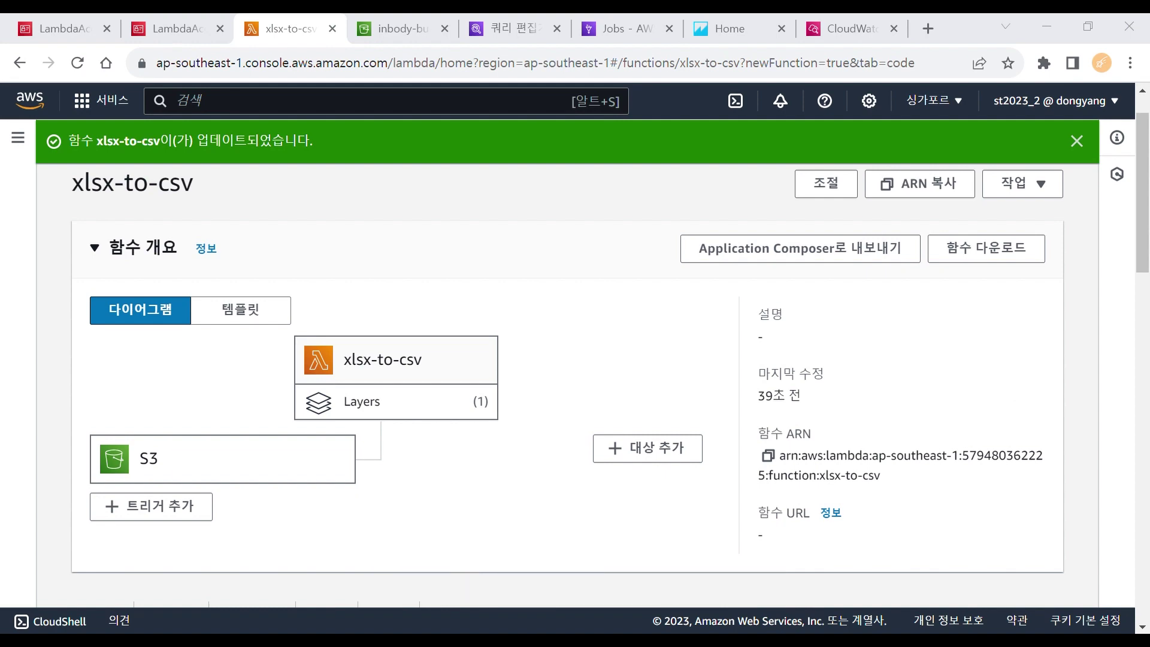
scroll(665, 363, down, 5)
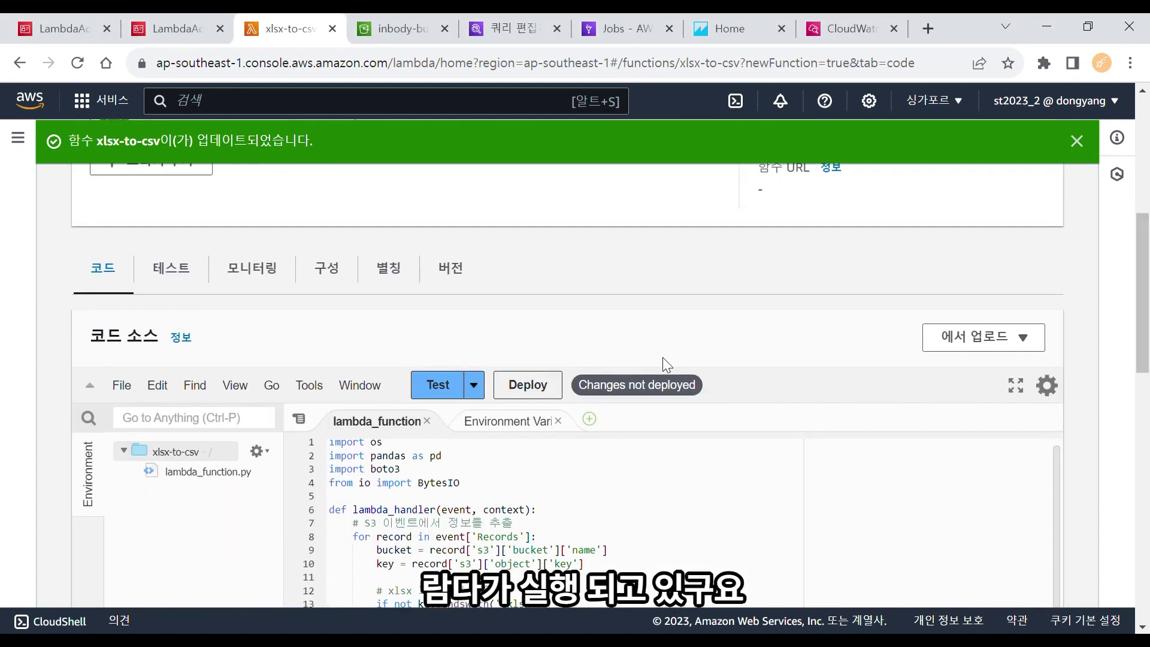
click(541, 385)
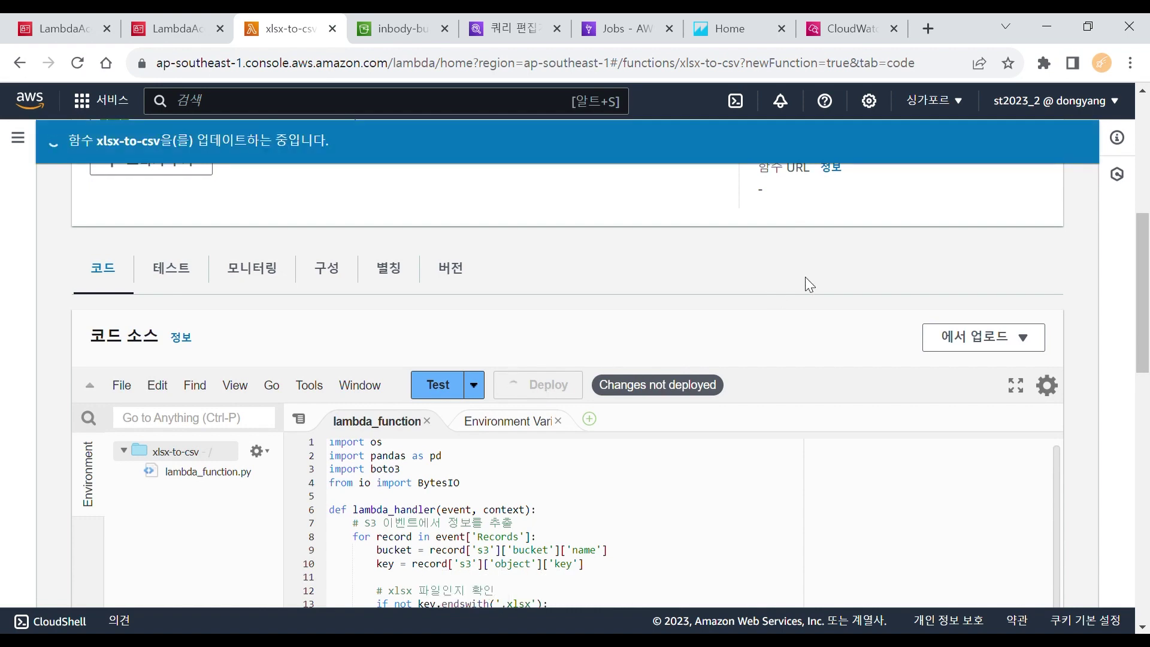
Check inbody-bucket's event notifications in its properties and select the raw_data/ notification that targets the xlsx-to-csv function
drag(1144, 265, 1126, 120)
click(390, 39)
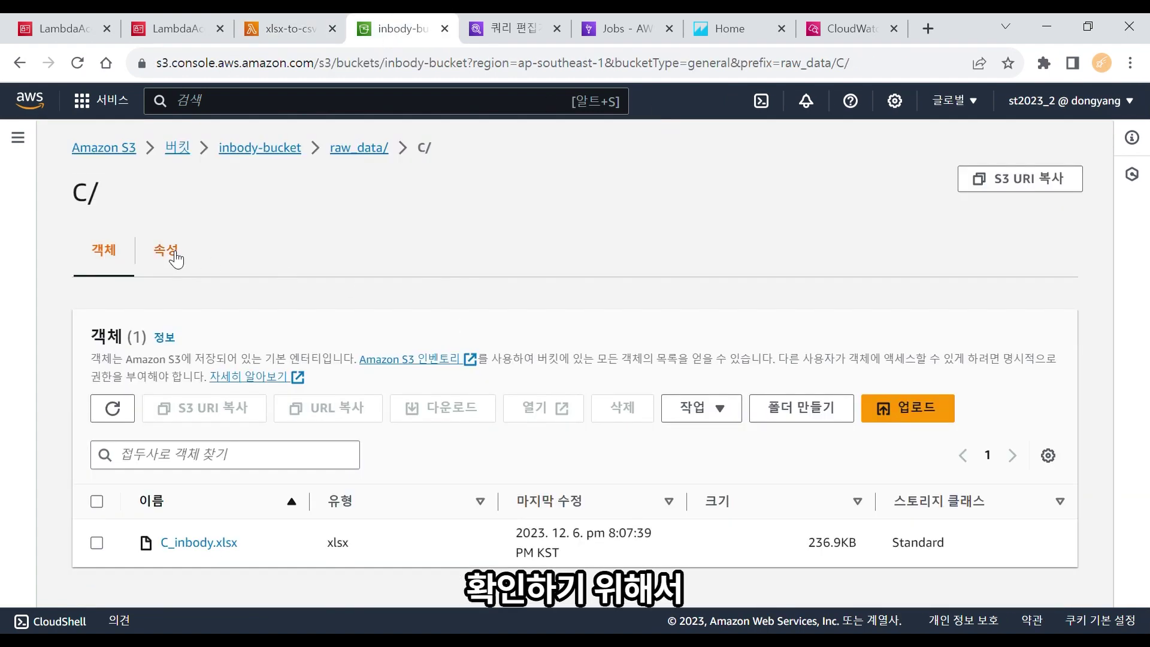
click(281, 151)
click(186, 258)
drag(1143, 187, 1144, 474)
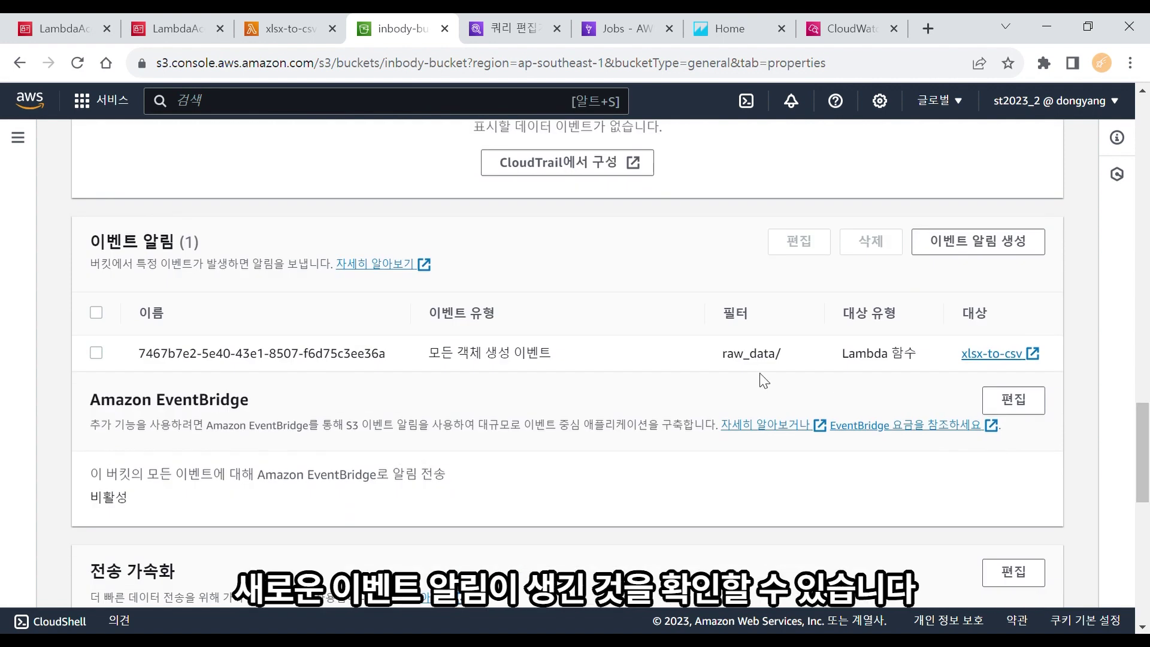
click(96, 353)
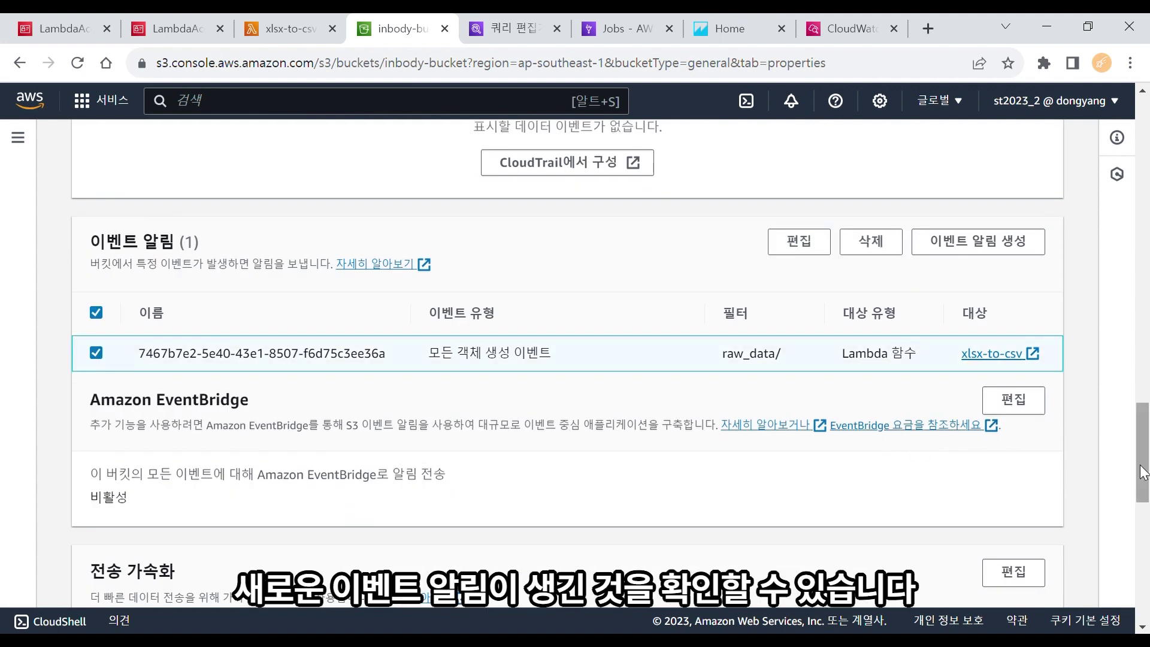
drag(1144, 473, 1141, 186)
scroll(517, 292, up, 3)
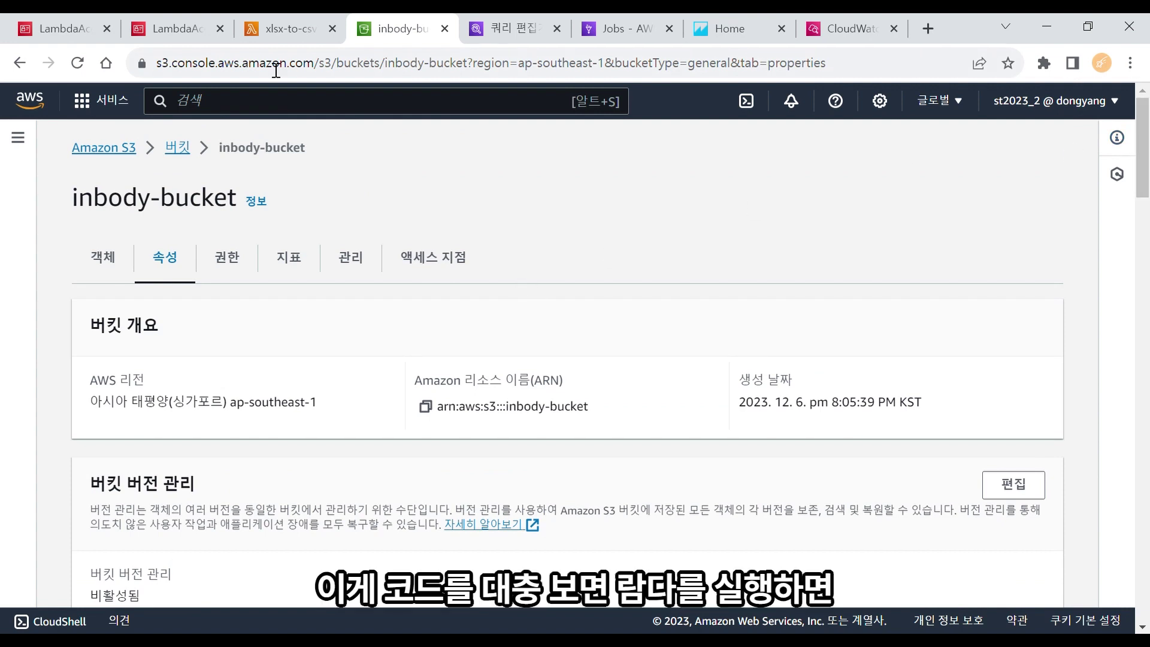
Review the xlsx-to-csv handler code, examining the .xlsx check, the get_object call and the raw_data_csv/ output path
click(263, 31)
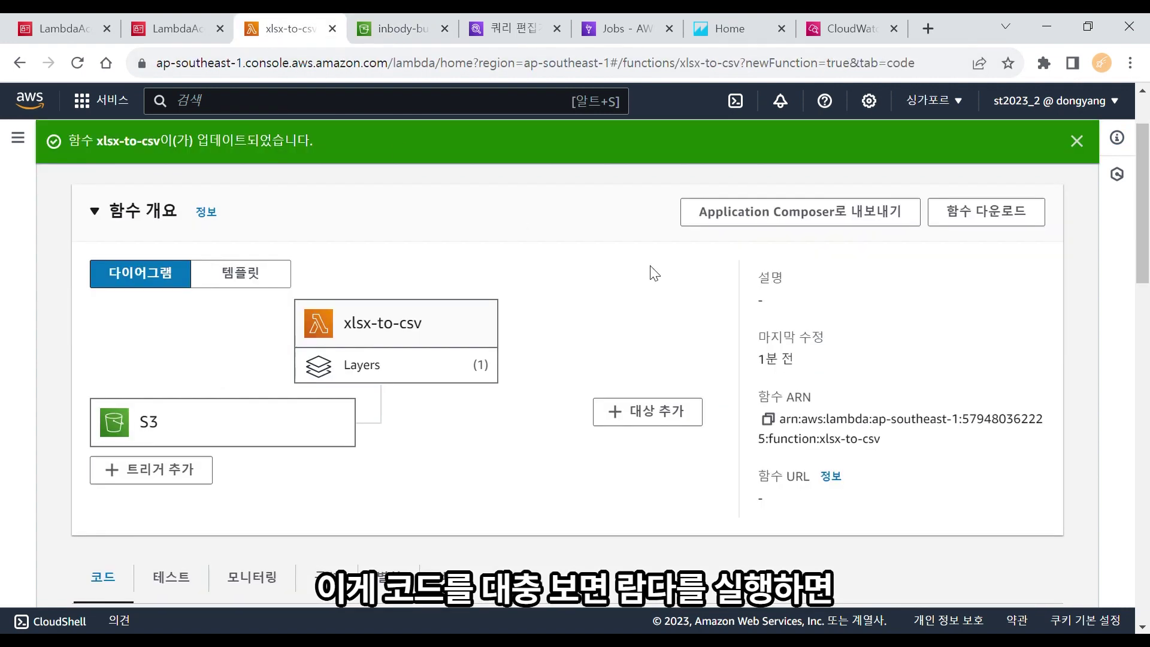
drag(1145, 231, 1146, 379)
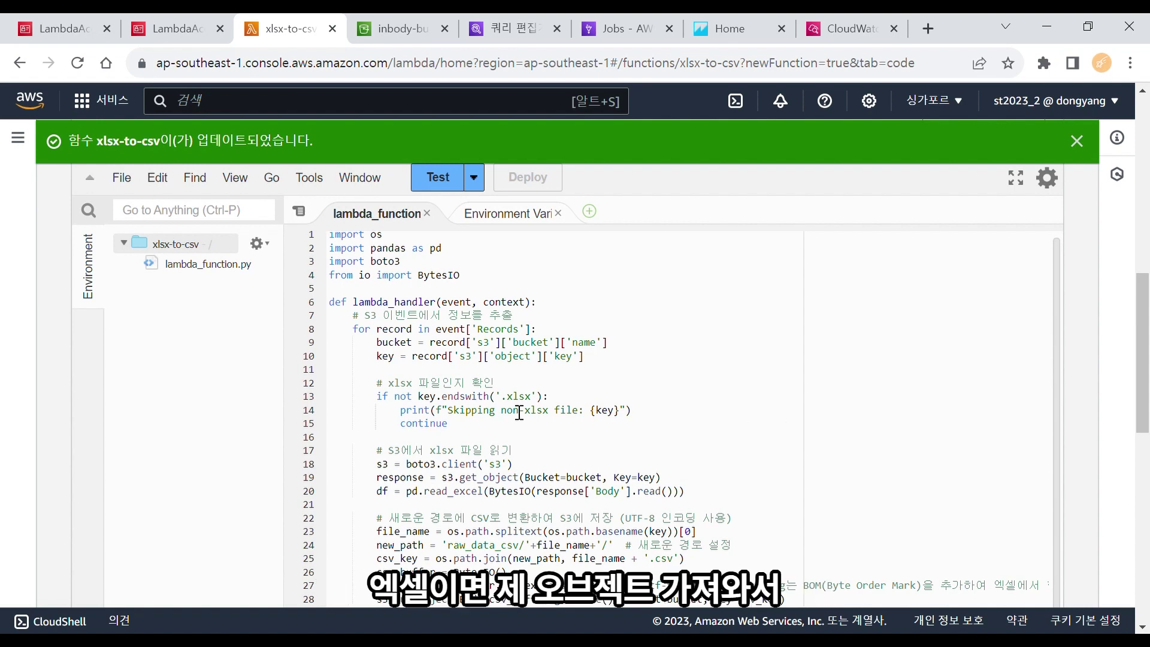
double_click(527, 397)
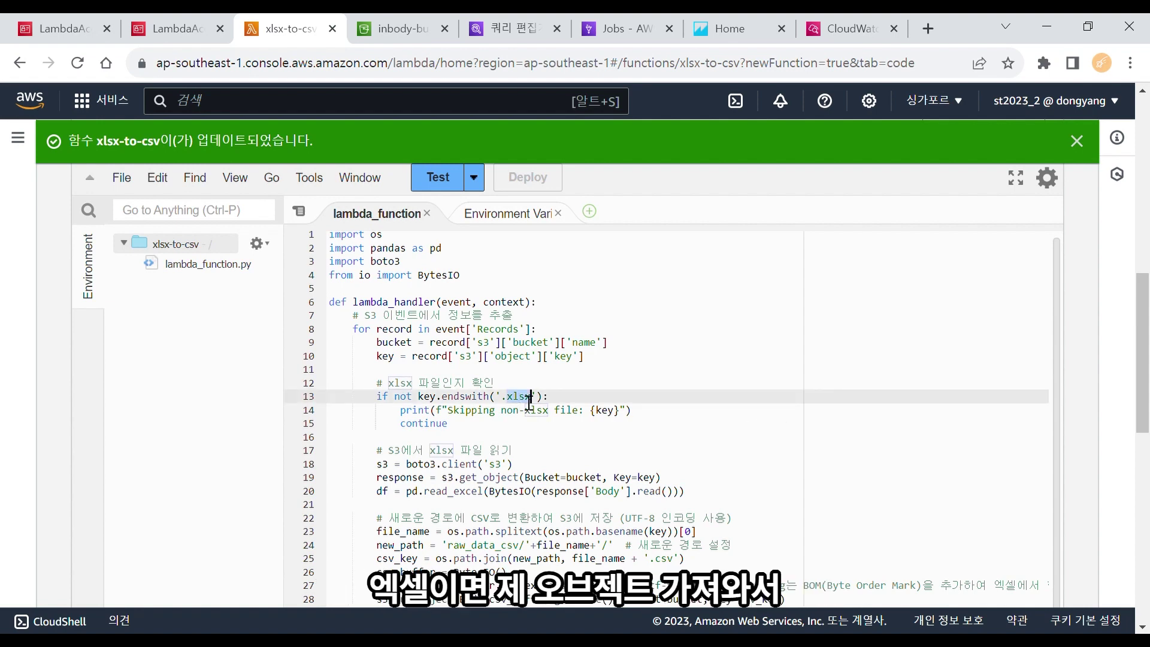
click(508, 478)
double_click(508, 478)
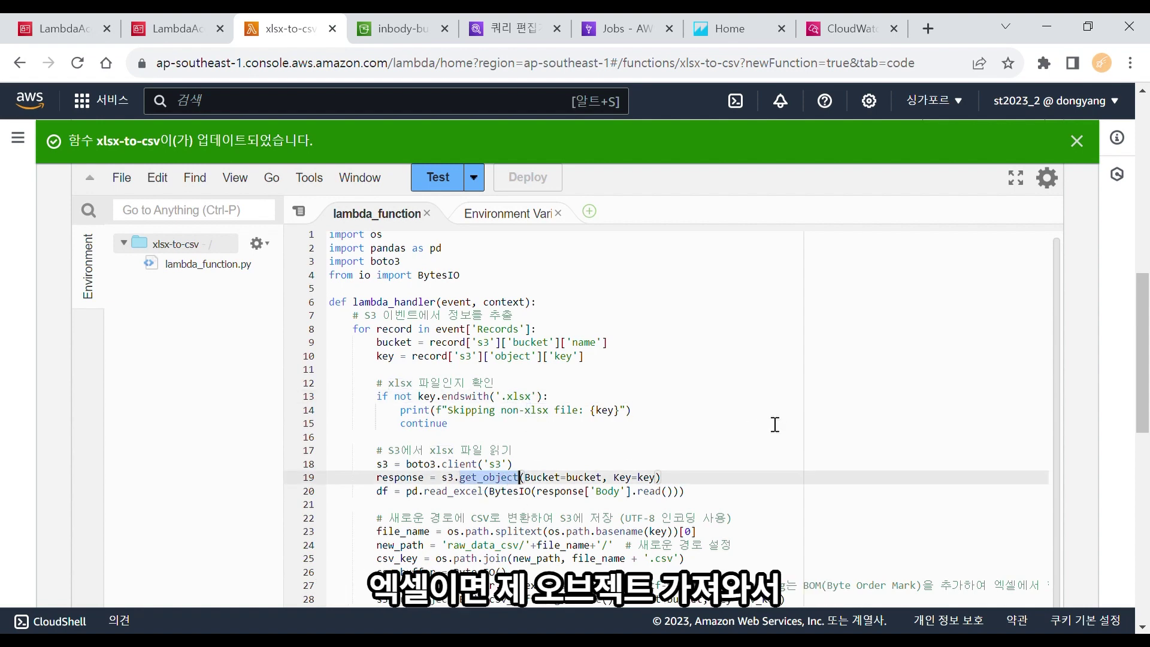
scroll(1146, 374, down, 2)
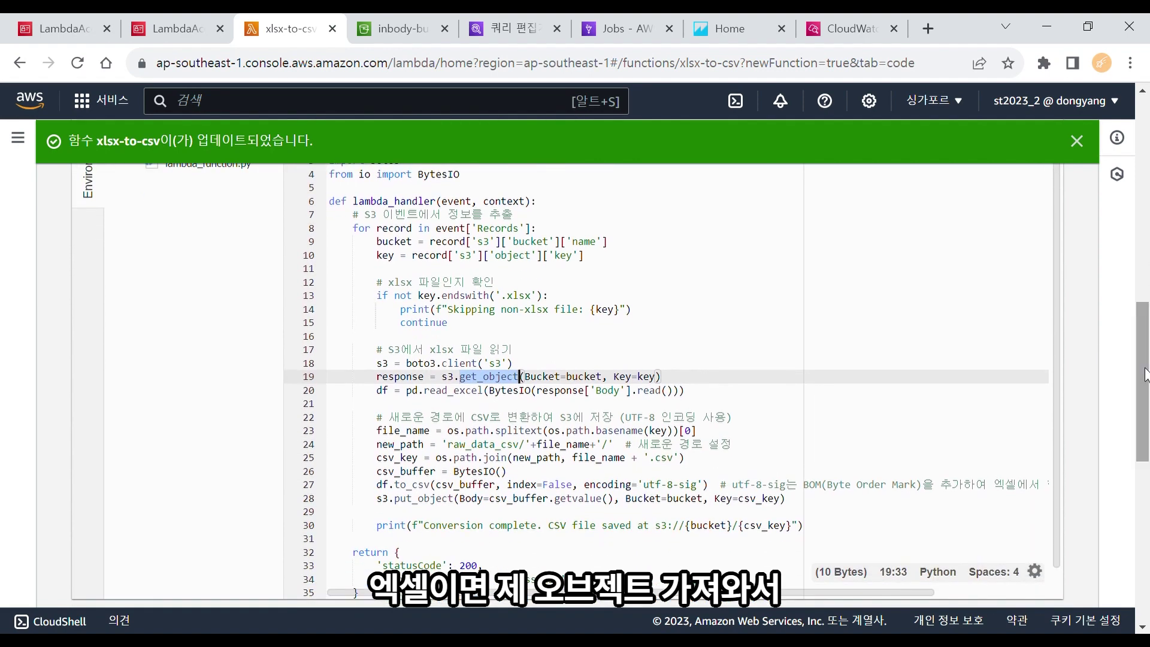
double_click(483, 446)
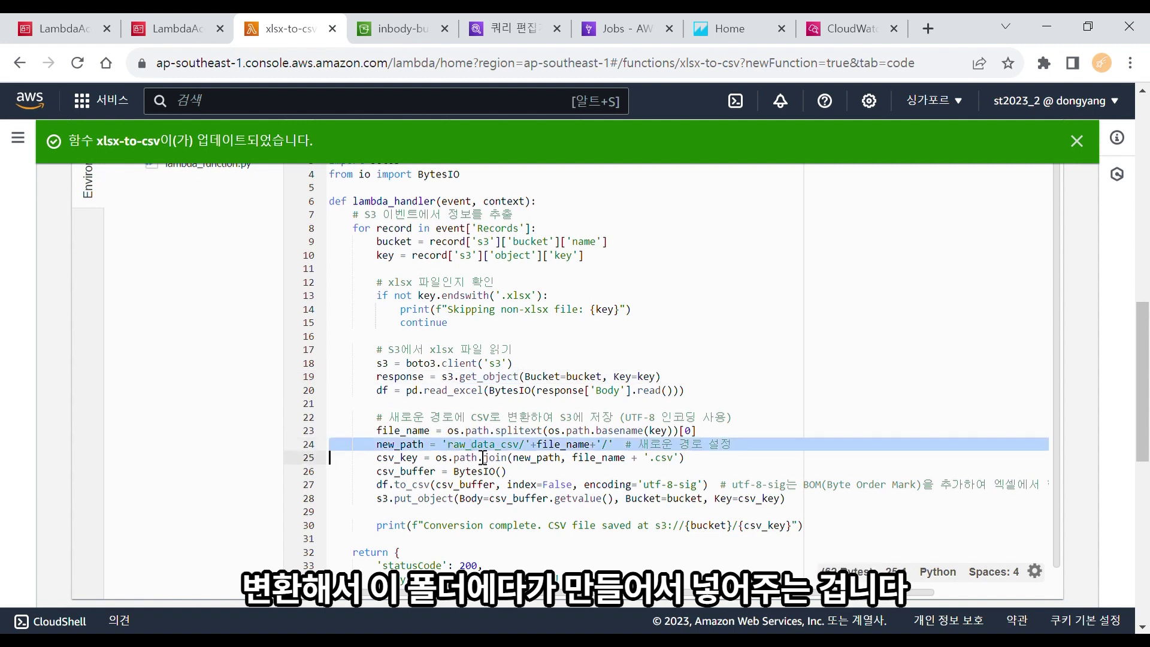
click(822, 447)
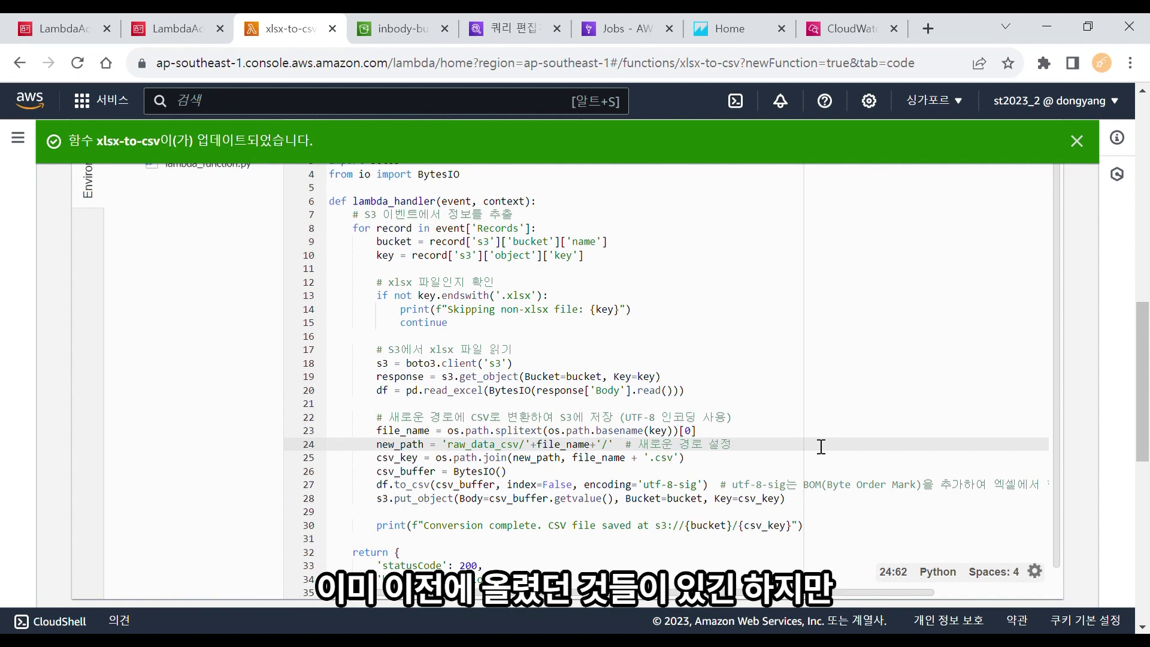
Upload A_inbody.xlsx again to the raw_data/A/ folder of inbody-bucket and close the upload status
click(371, 20)
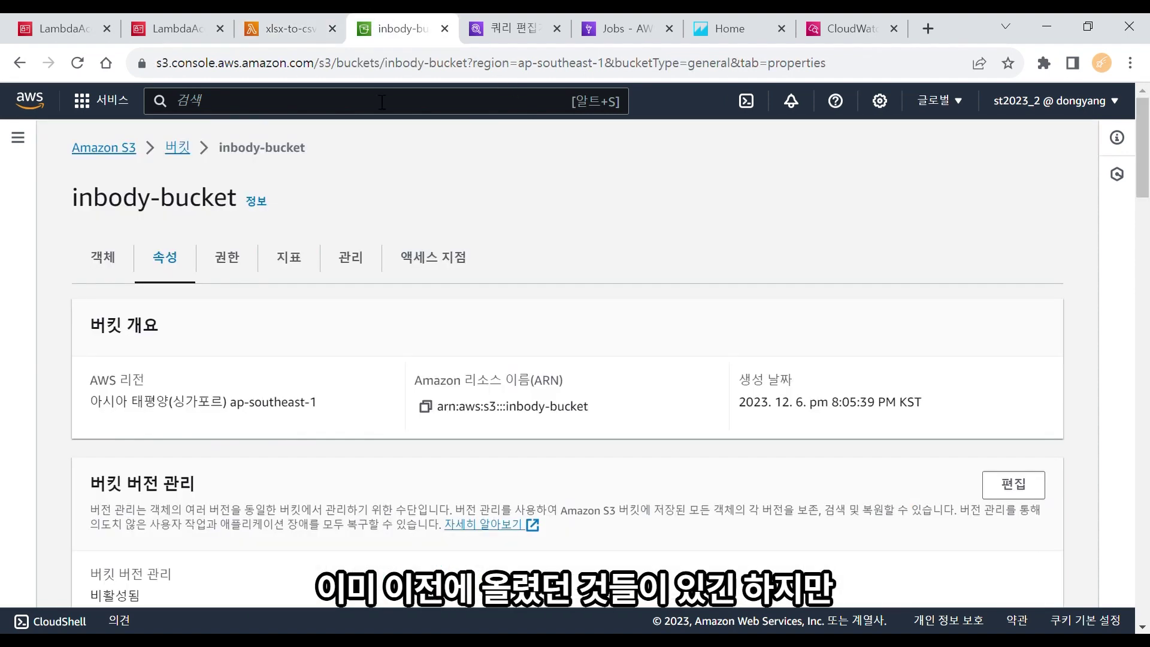
drag(1146, 177, 1146, 126)
click(120, 246)
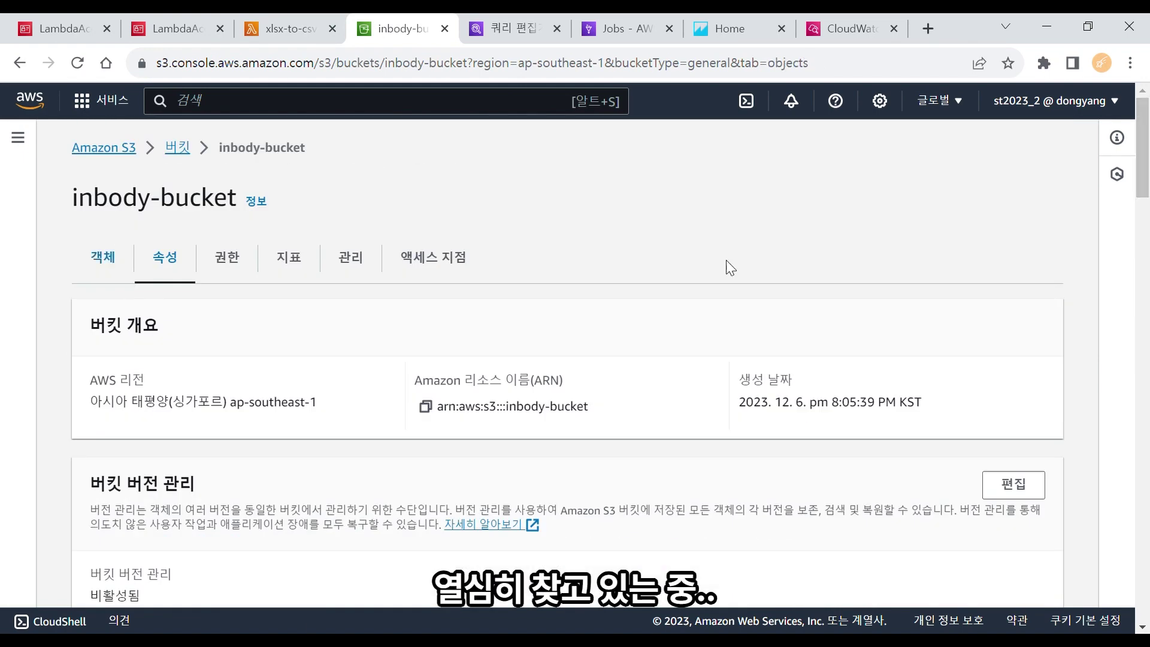
click(204, 542)
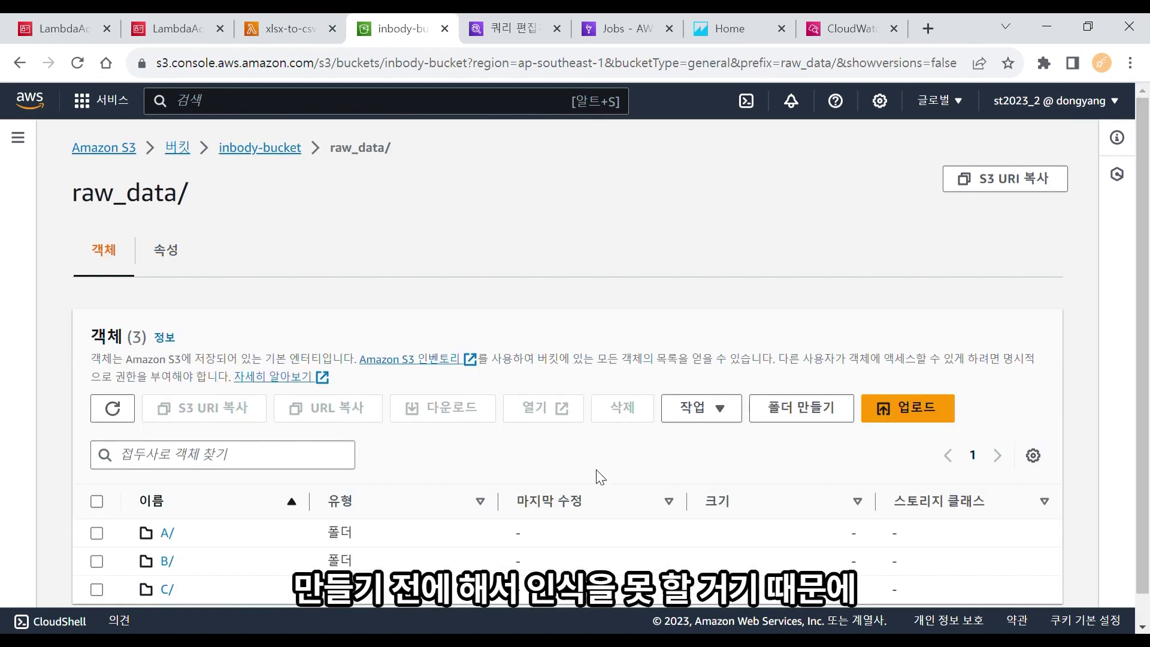
click(166, 532)
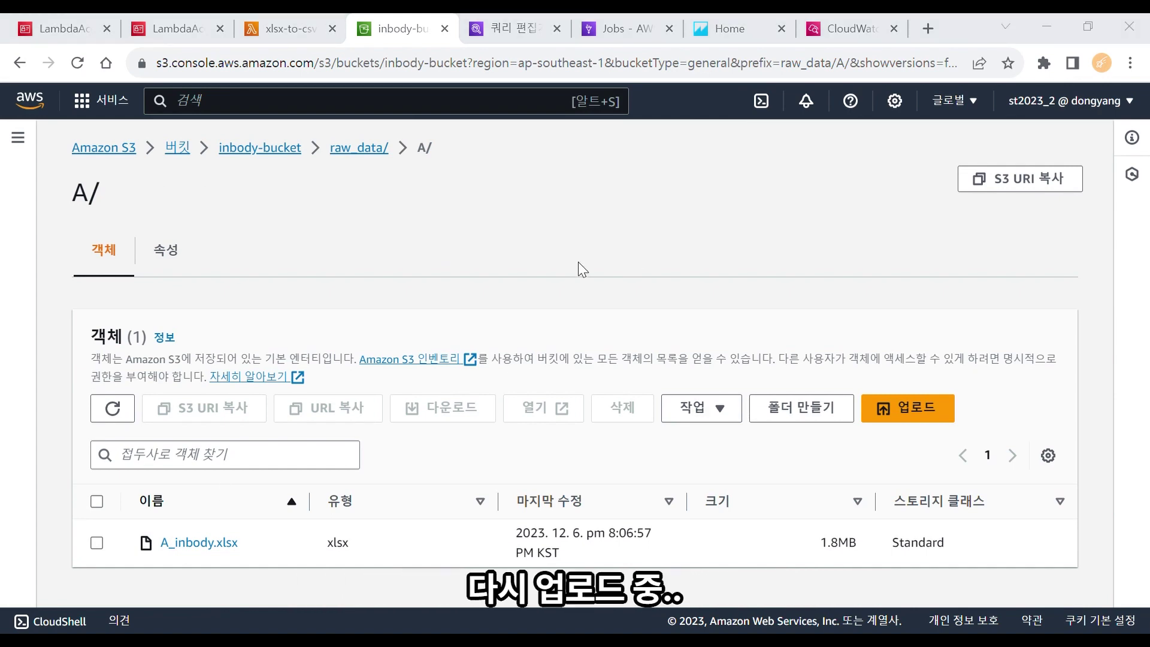
drag(360, 400, 275, 513)
scroll(1134, 469, down, 4)
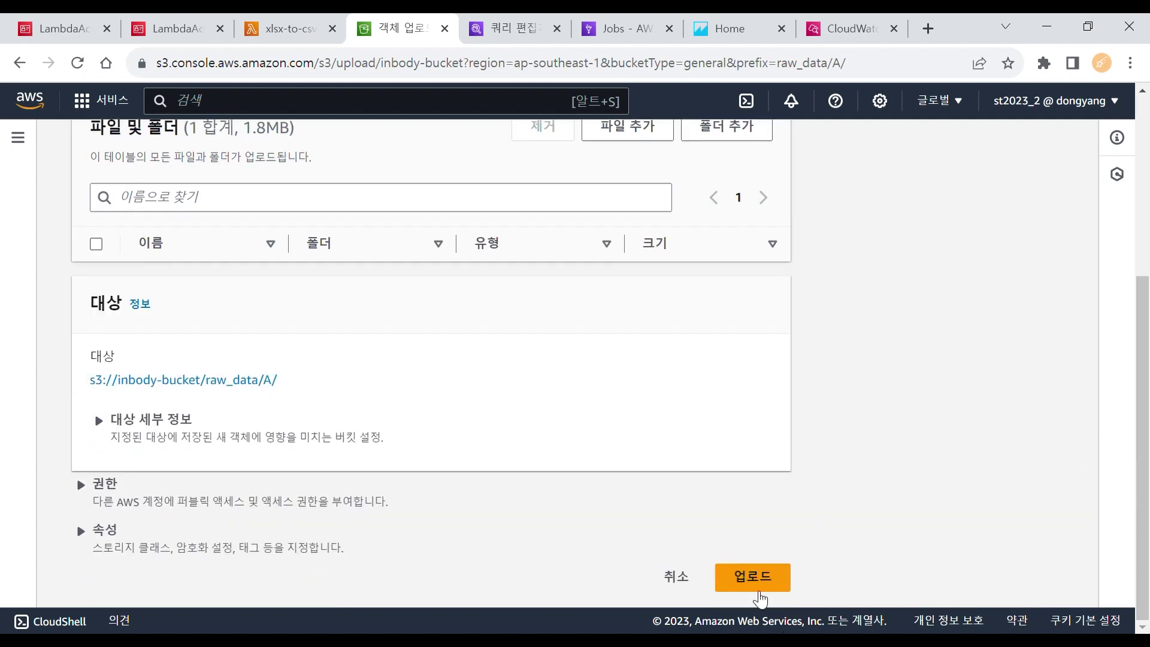
click(753, 589)
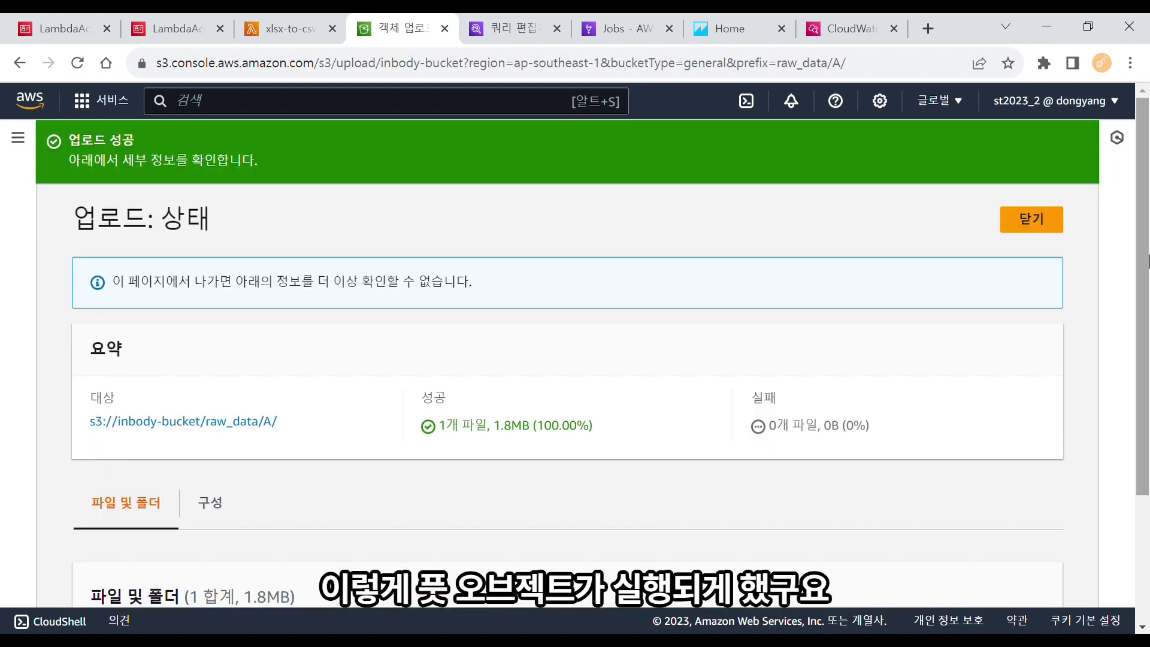
scroll(1145, 262, down, 5)
scroll(1124, 332, up, 3)
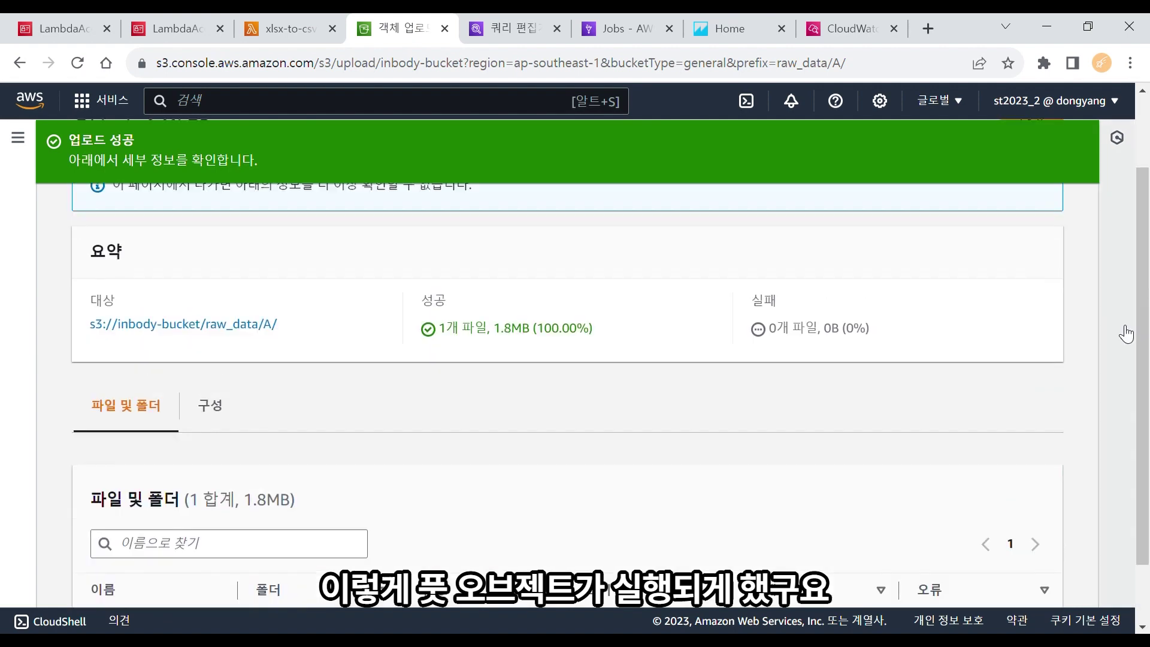
scroll(1112, 292, up, 2)
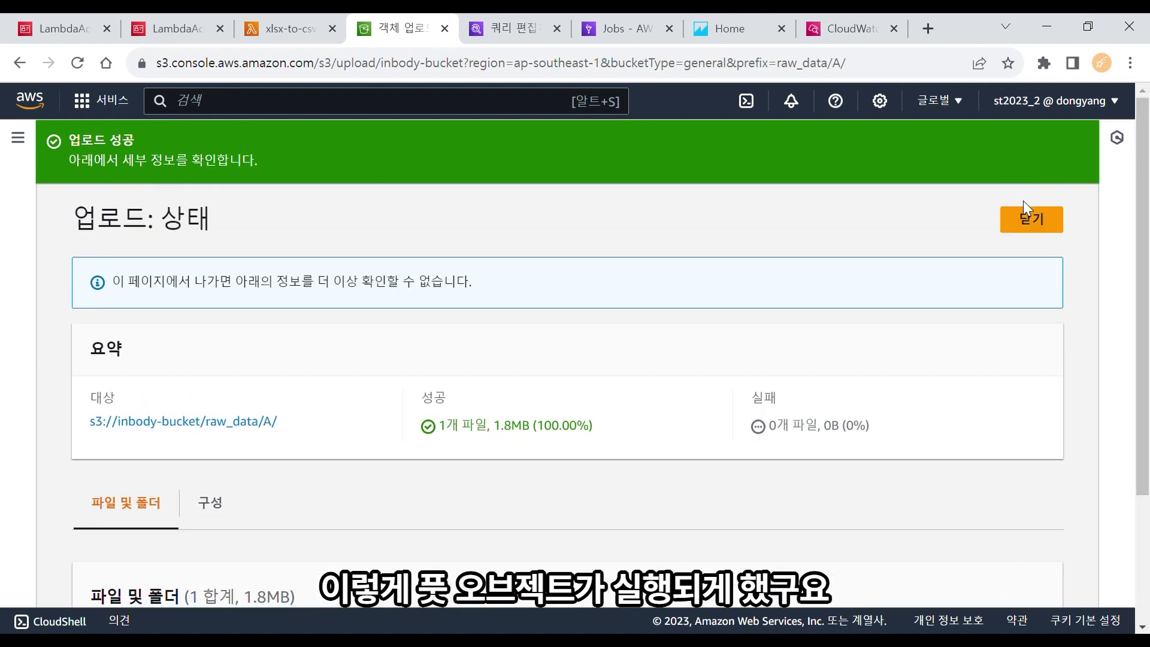
click(1031, 220)
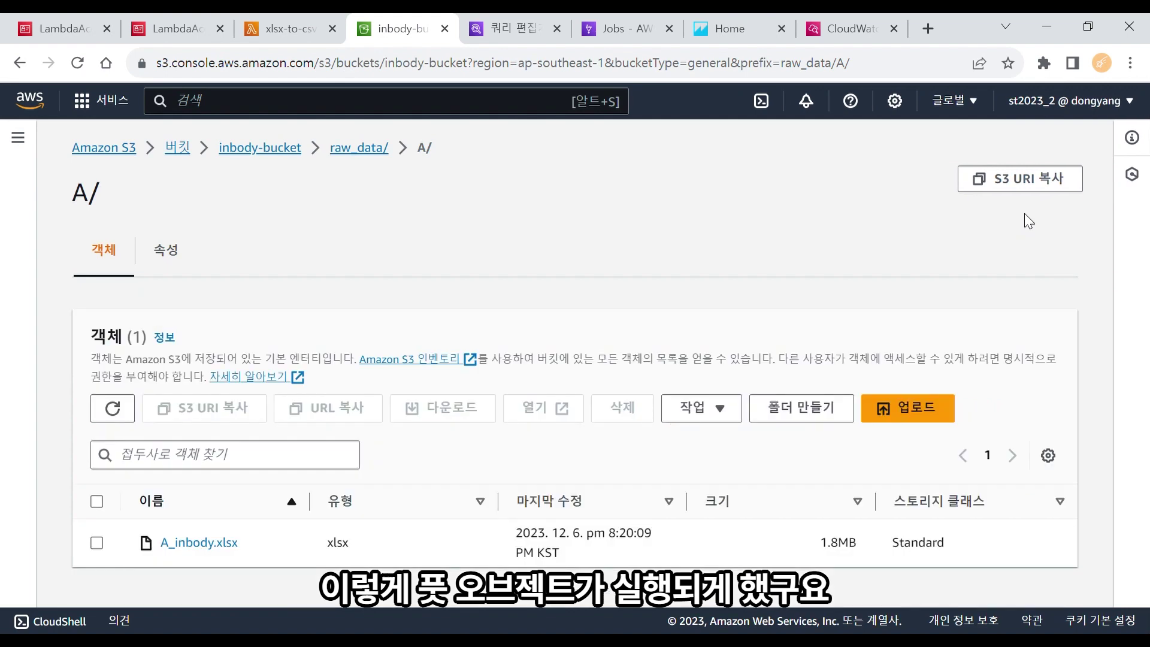
In CloudWatch, refresh the log groups, open the log stream of /aws/lambda/xlsx-to-csv and expand its REPORT event
click(282, 30)
drag(1143, 408, 1142, 293)
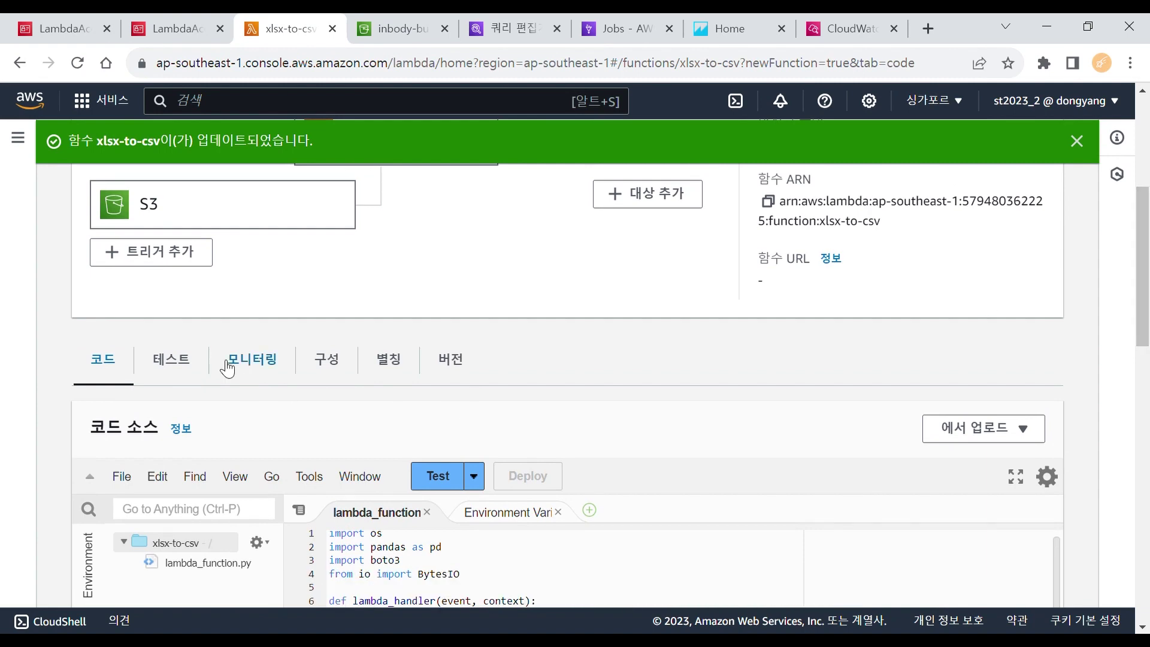
click(836, 24)
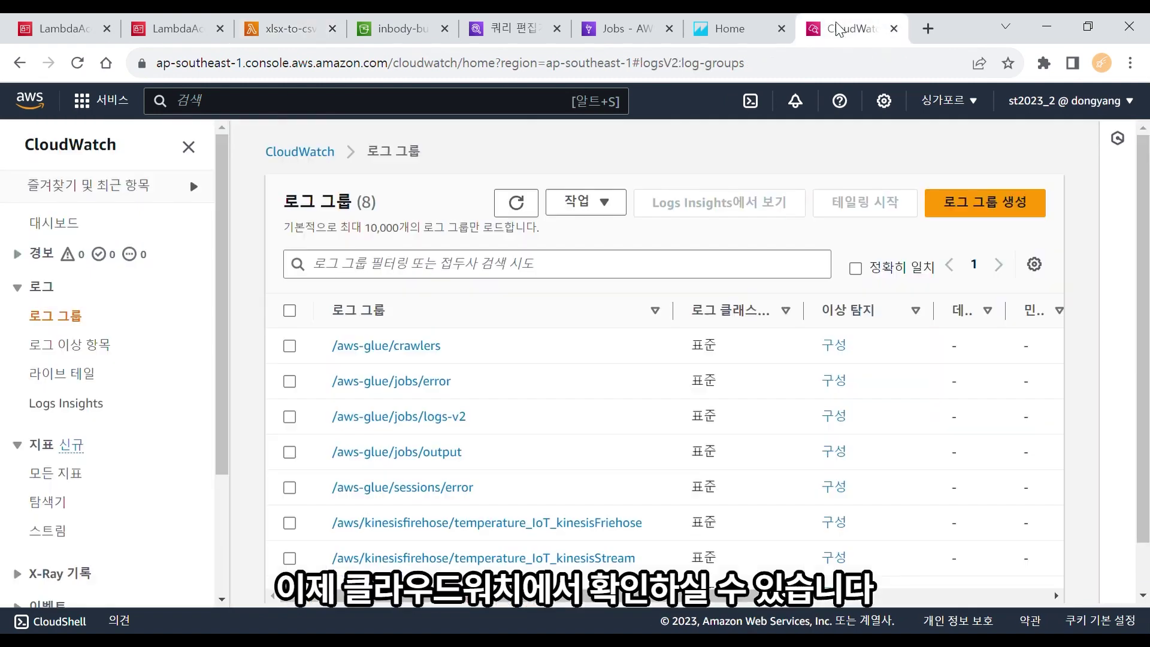
click(529, 207)
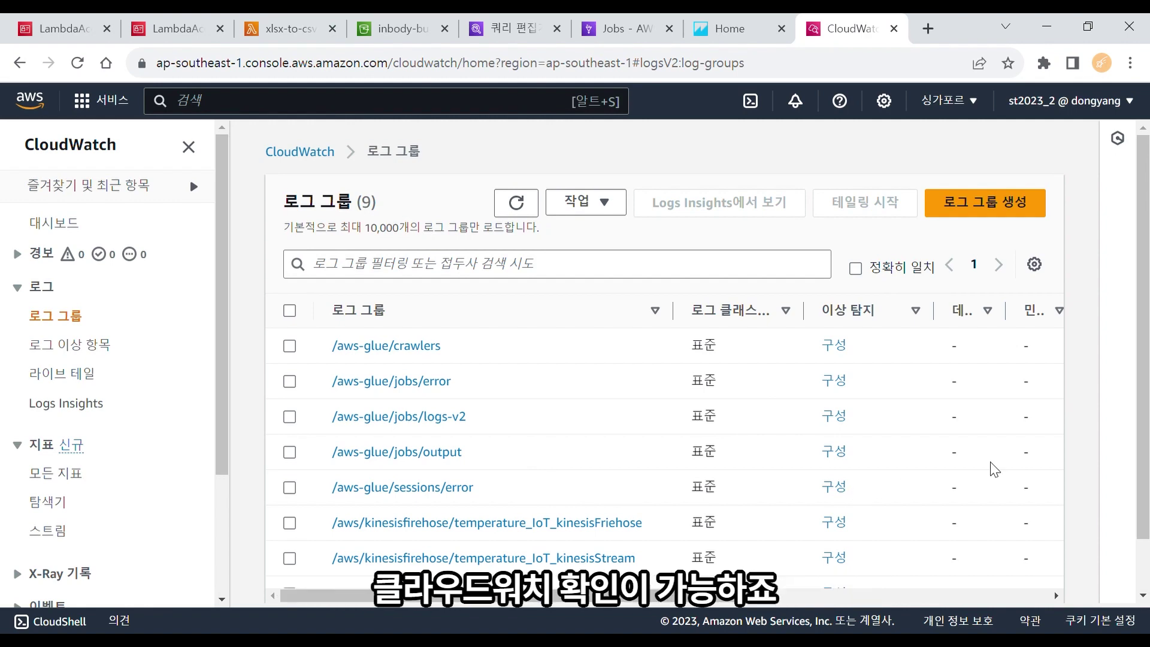
scroll(1143, 427, down, 1)
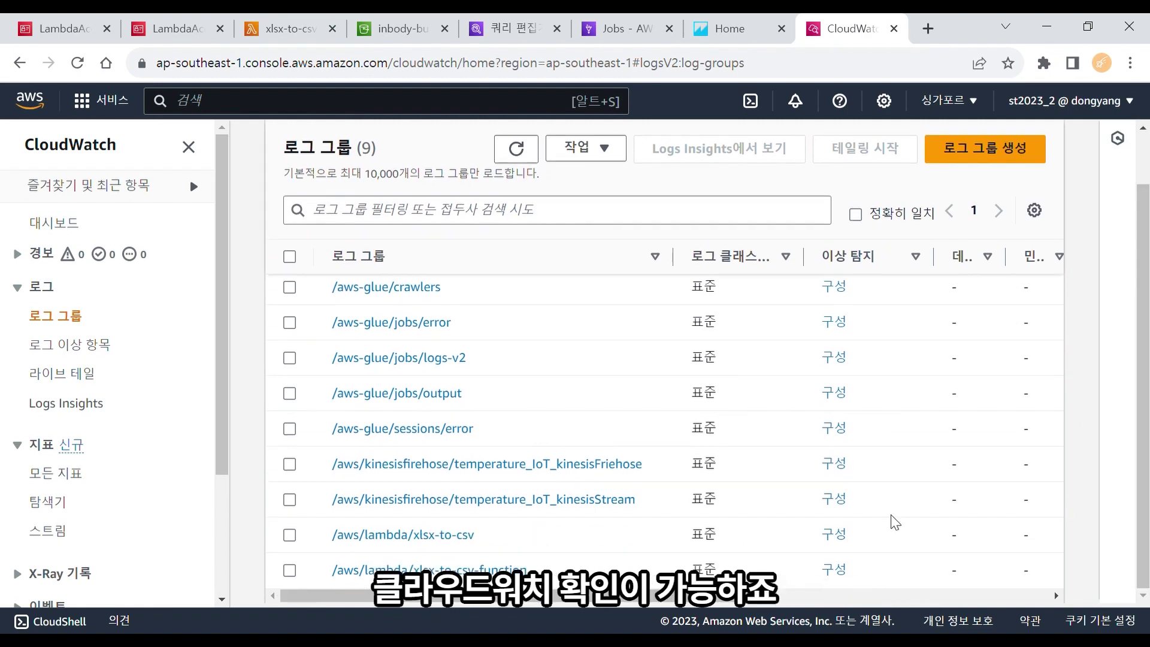
click(461, 540)
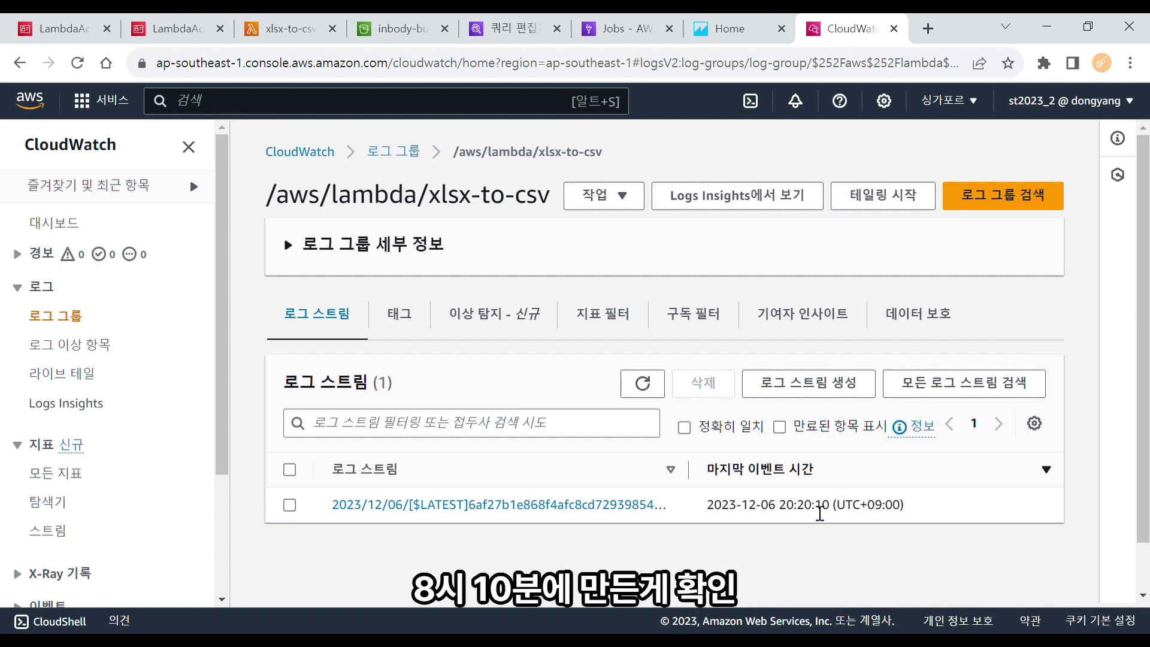
click(629, 505)
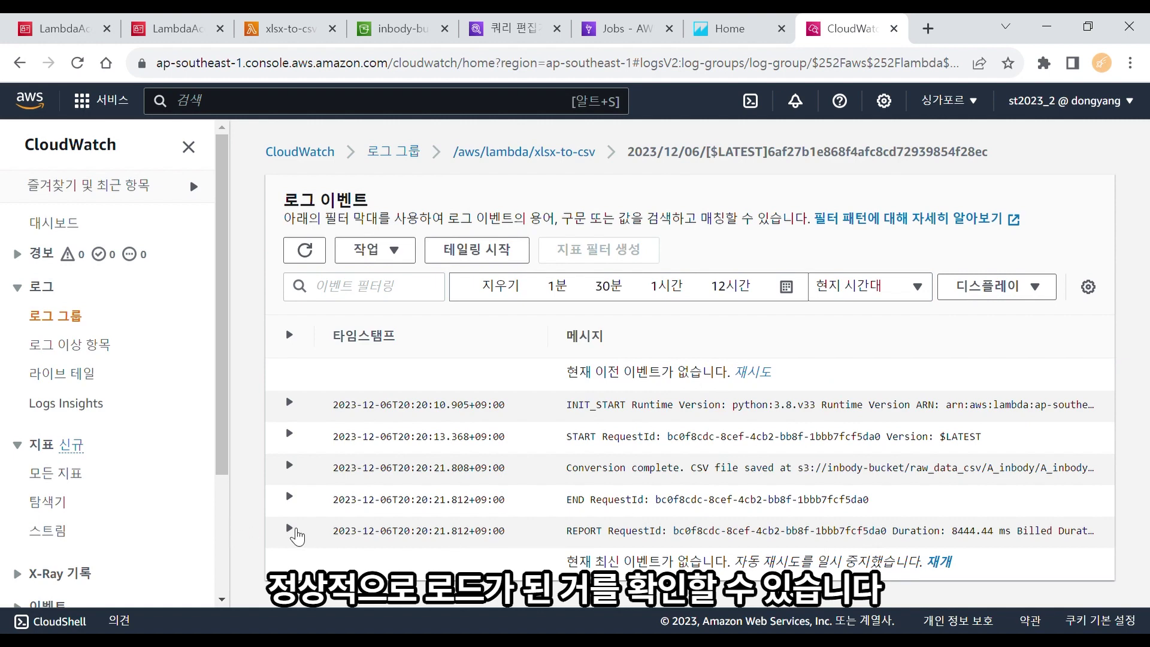
click(289, 528)
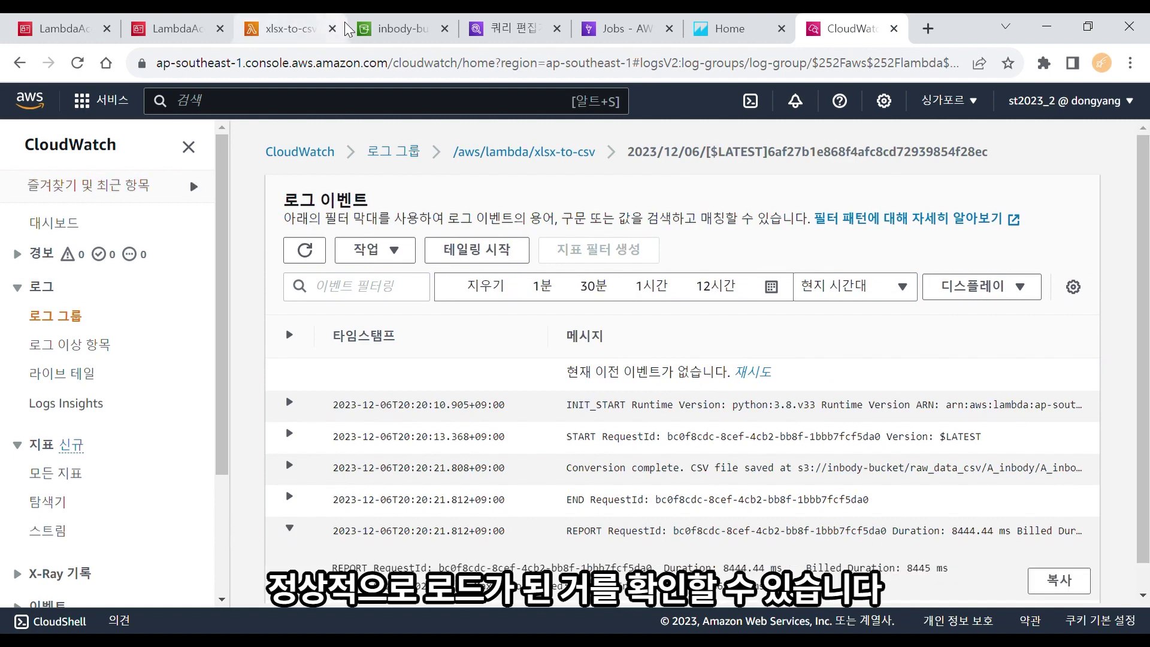
Check the converted output for branch A in inbody-bucket's raw_data_csv/A_inbody/ folder
click(377, 31)
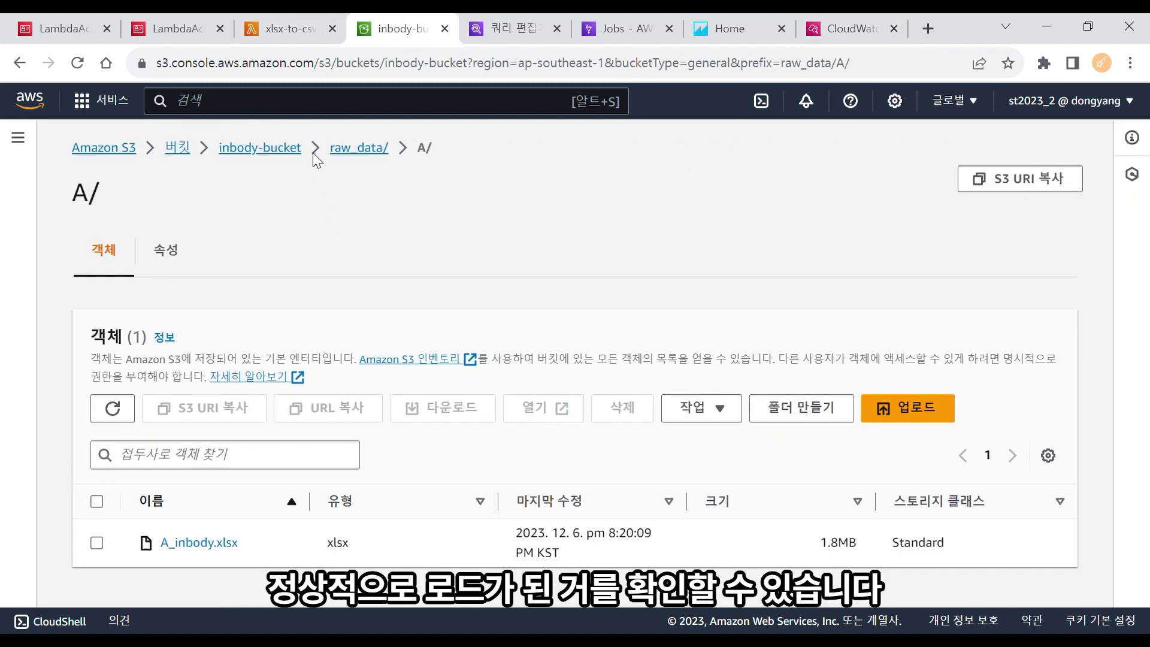
click(283, 154)
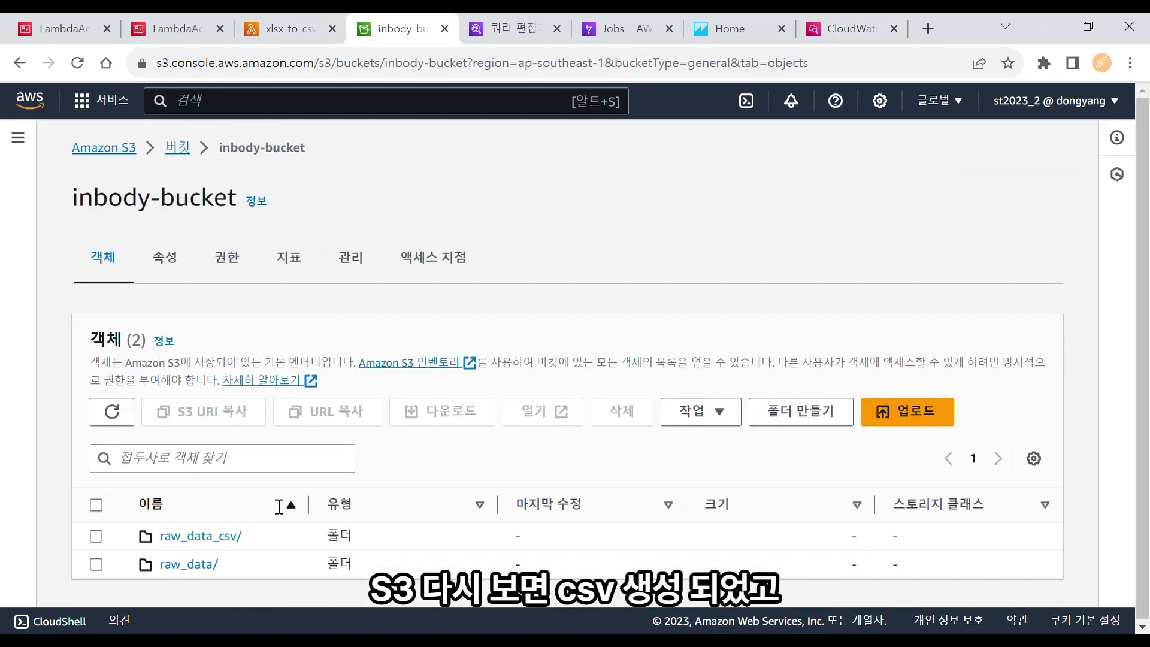
click(230, 543)
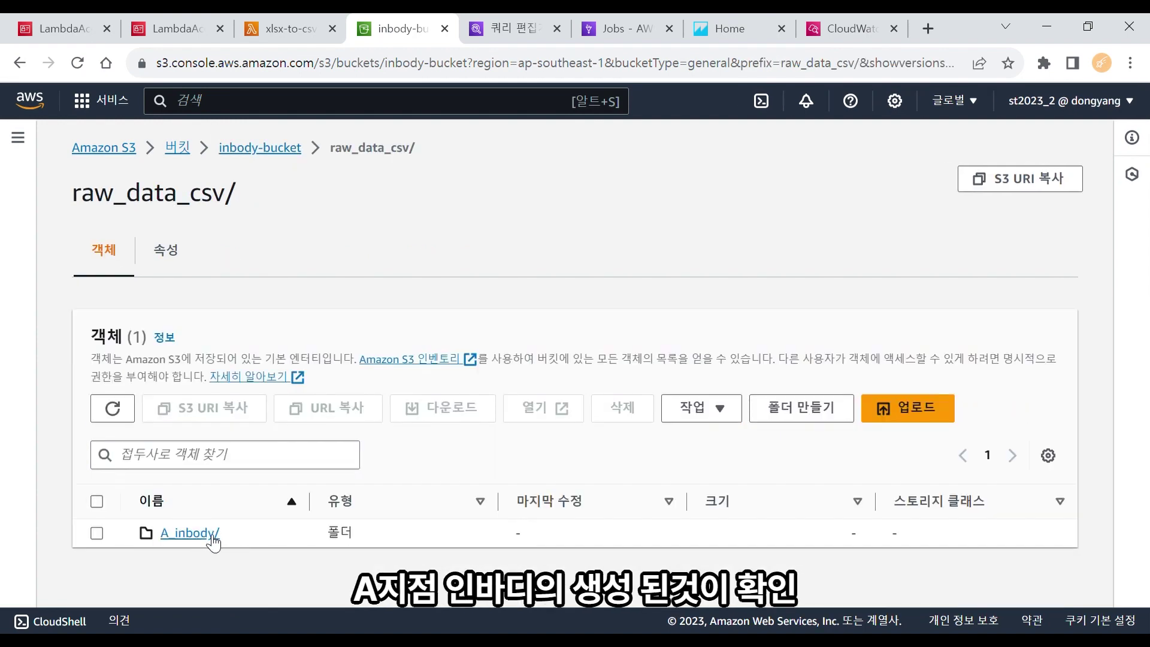
click(214, 541)
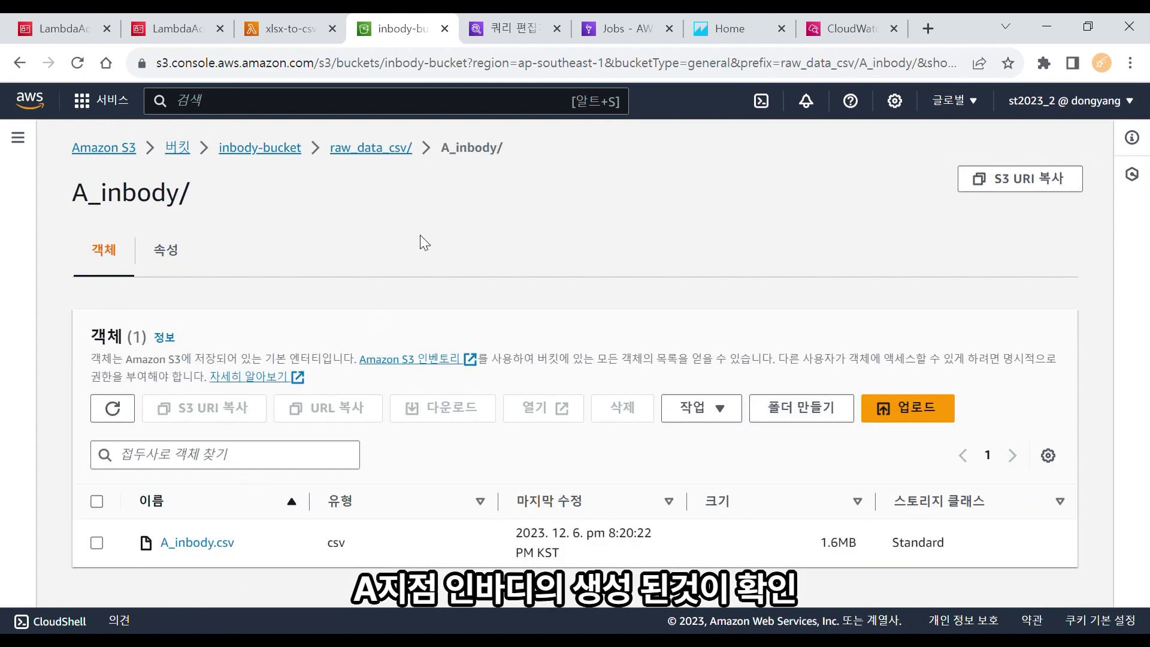
Upload B_inbody.xlsx again to the raw_data/B/ folder of inbody-bucket and close the upload status
click(288, 151)
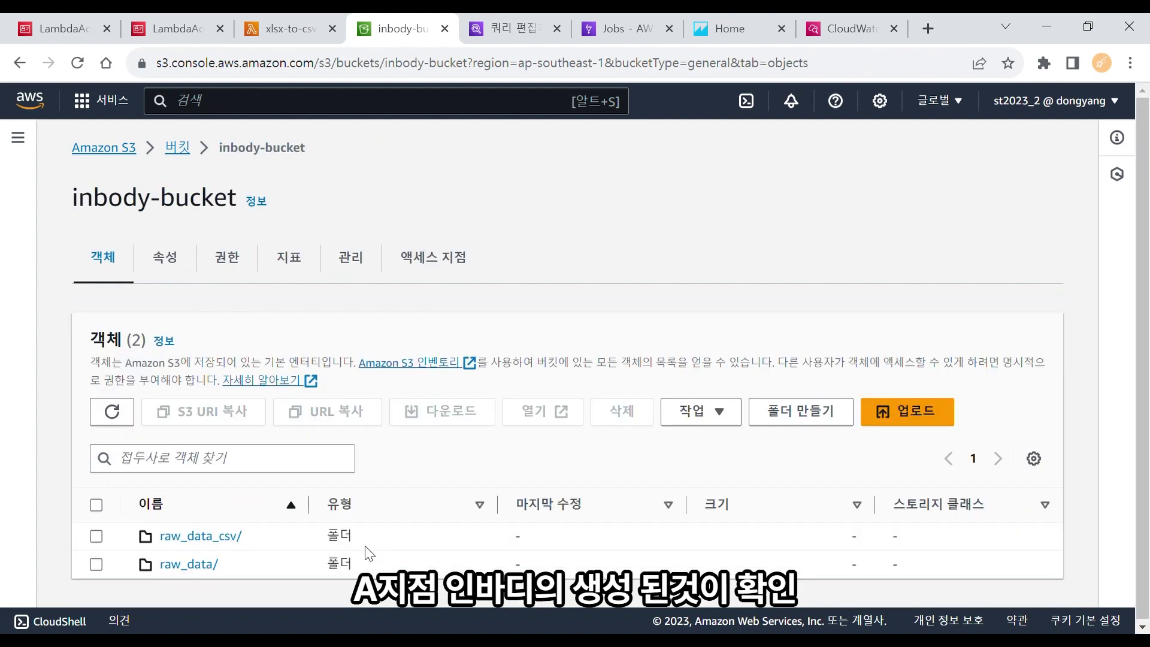
click(201, 565)
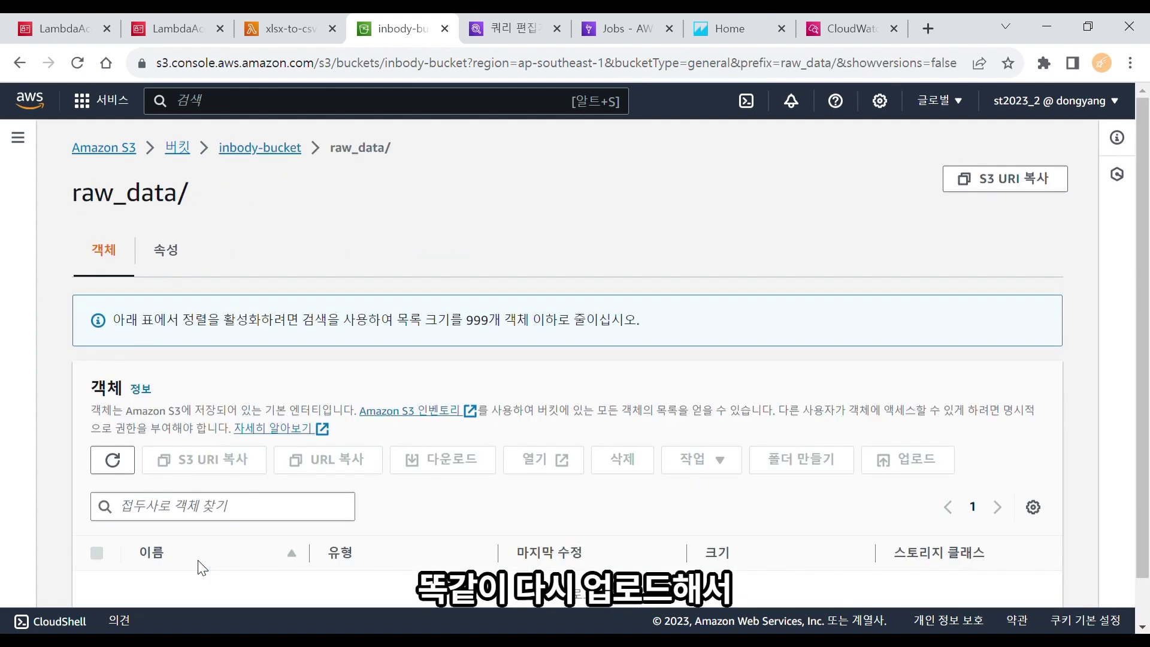
click(169, 559)
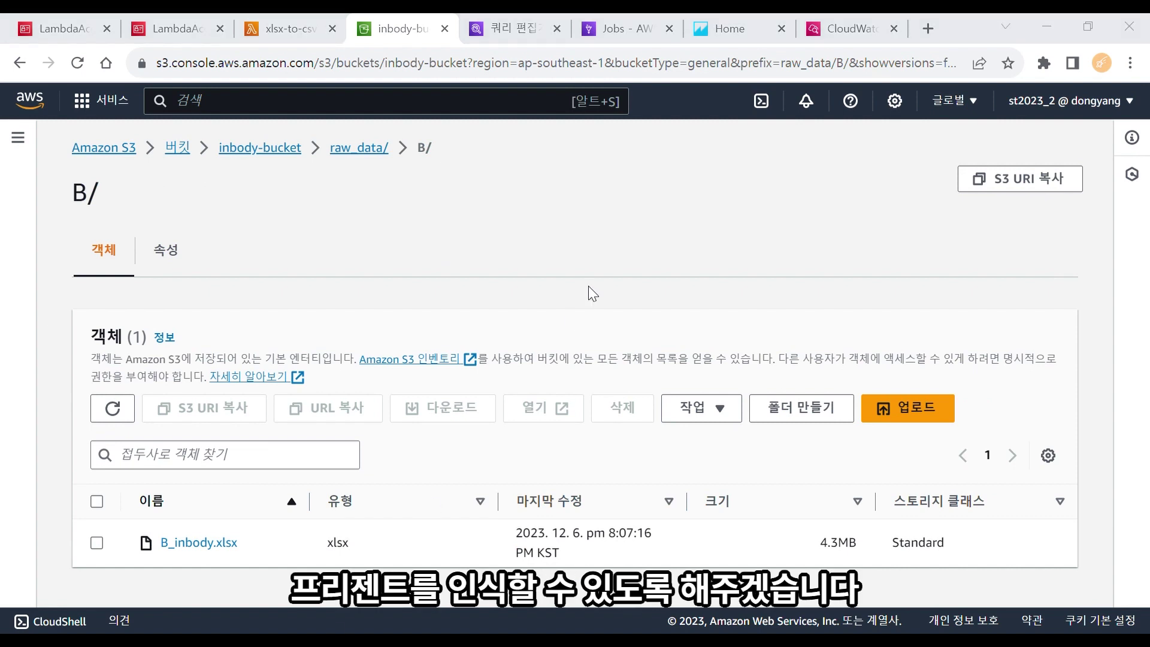
drag(588, 287, 724, 414)
scroll(727, 422, down, 5)
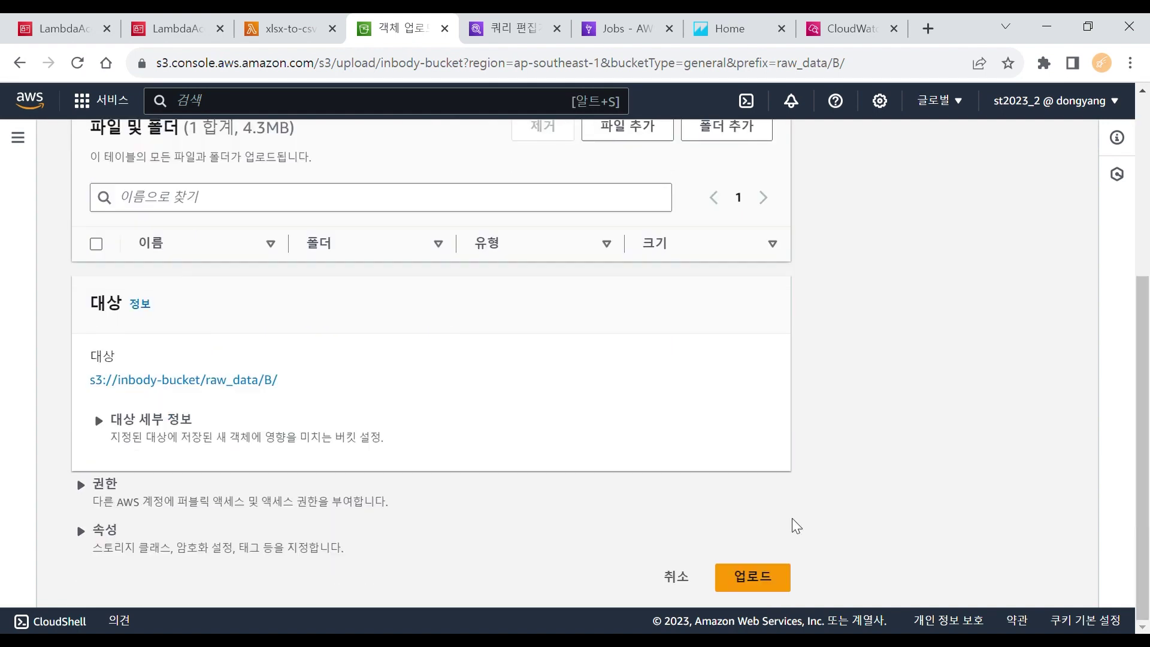
click(762, 575)
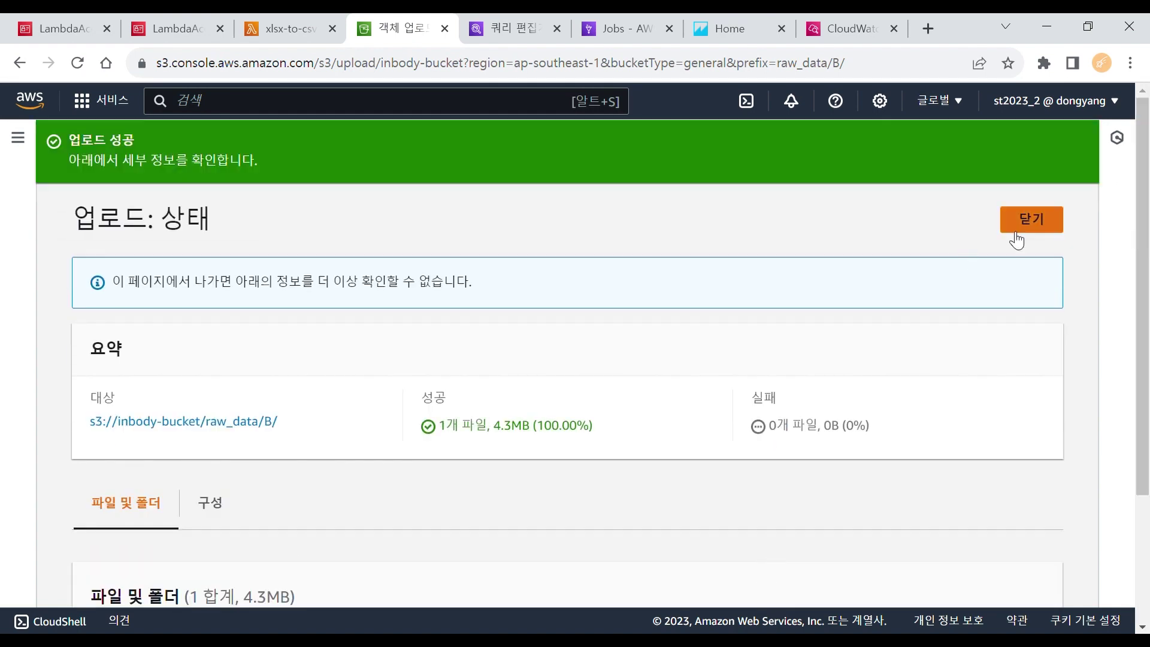
click(1013, 230)
Upload C_inbody.xlsx again to the raw_data/C/ folder of inbody-bucket and close the upload status
click(377, 147)
click(171, 590)
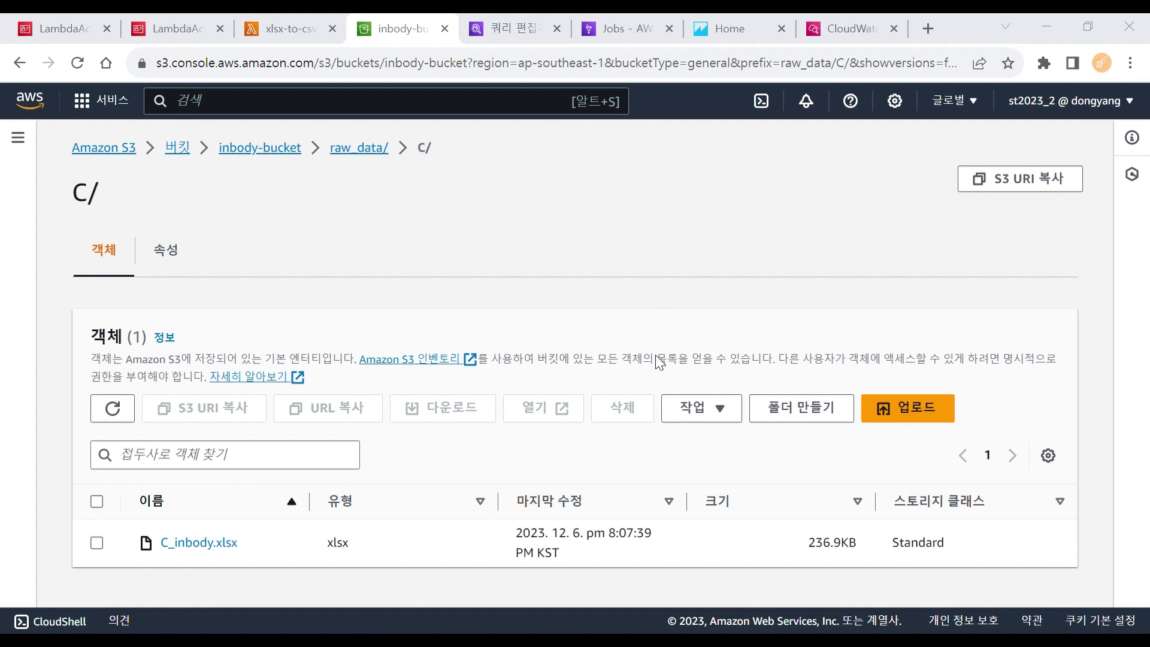
drag(614, 317, 324, 497)
scroll(679, 393, down, 4)
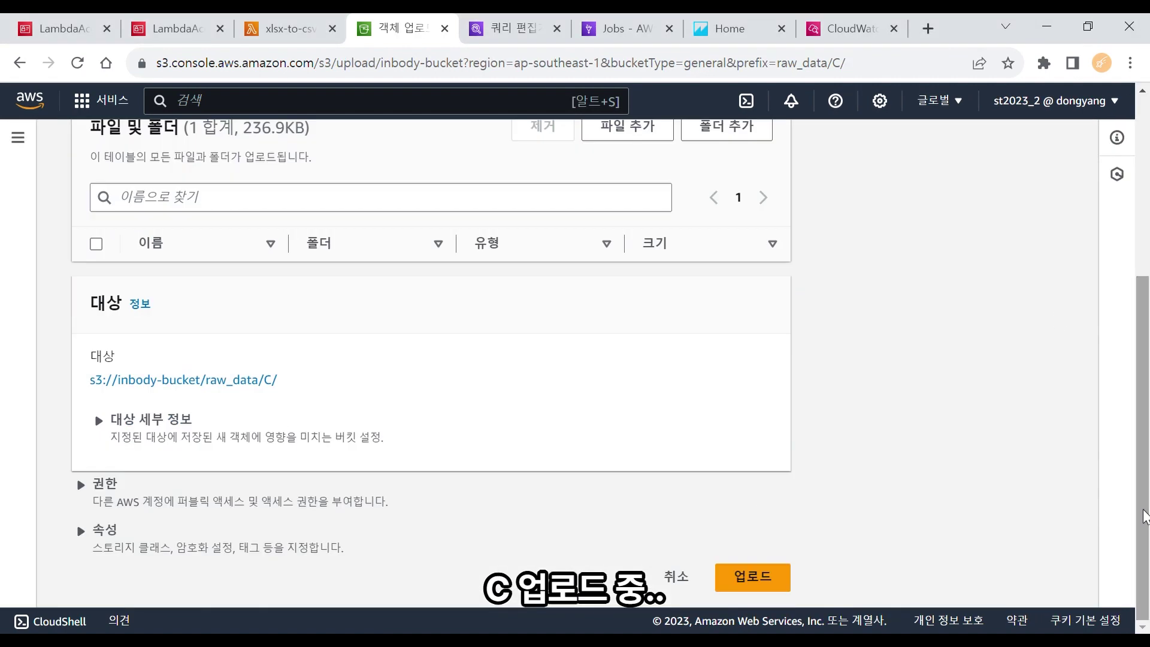
click(768, 579)
click(1033, 211)
Check the converted branch folders in inbody-bucket's raw_data_csv/ and download C_inbody.csv from C_inbody/
click(262, 150)
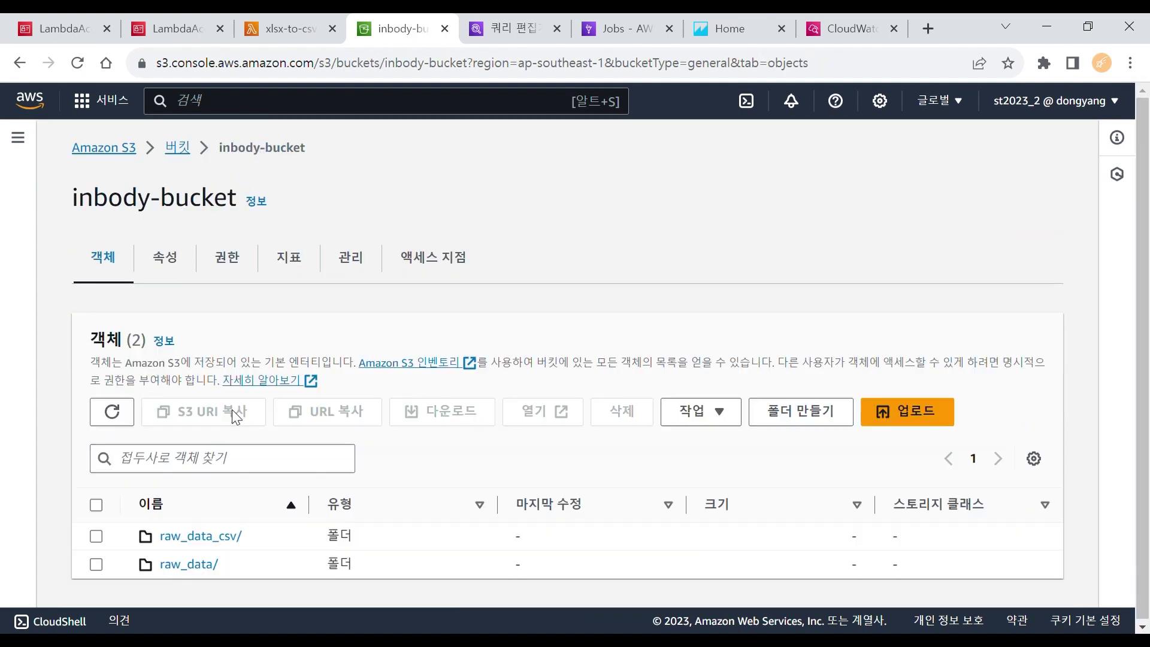
click(220, 539)
scroll(851, 428, down, 1)
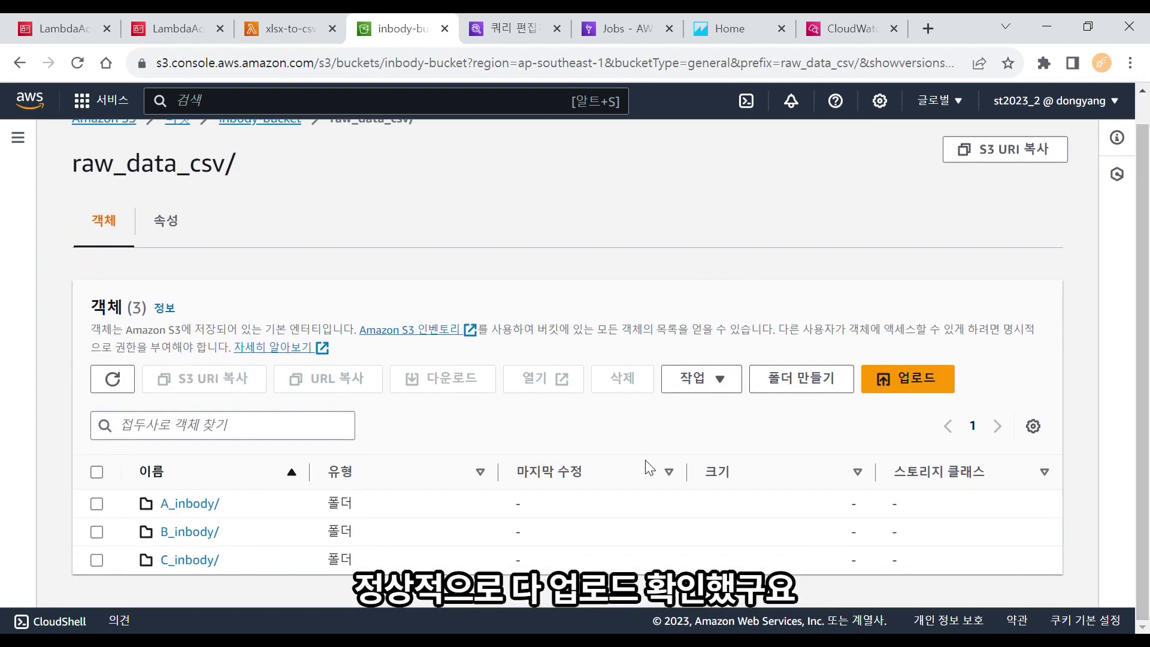
click(198, 561)
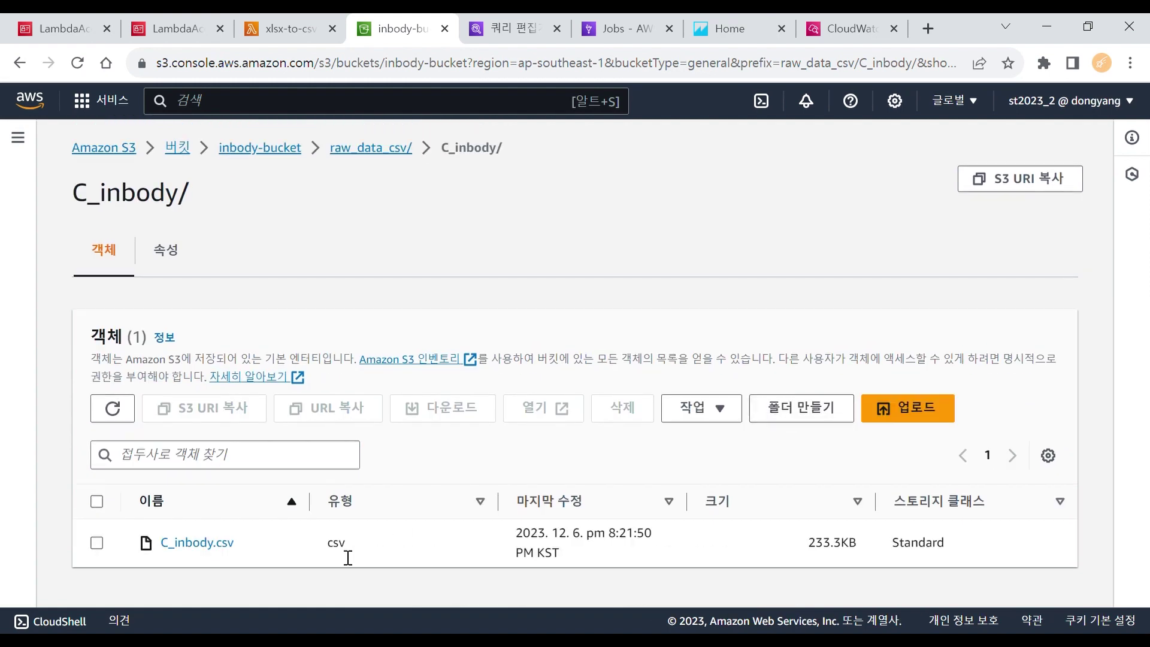
click(96, 542)
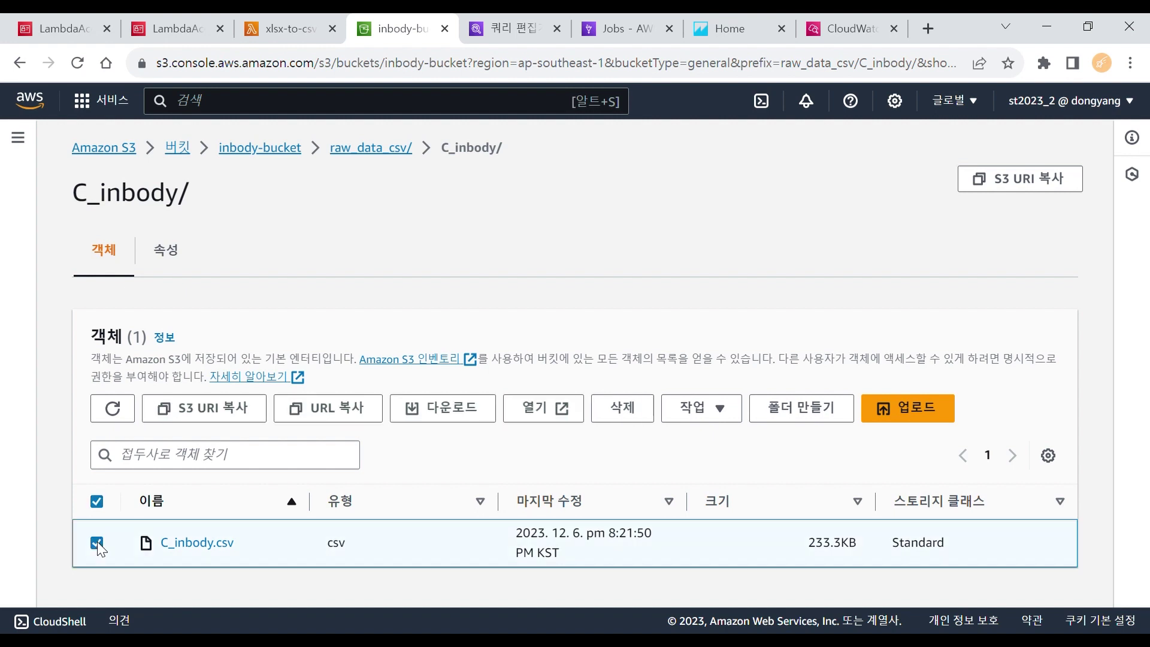
click(437, 408)
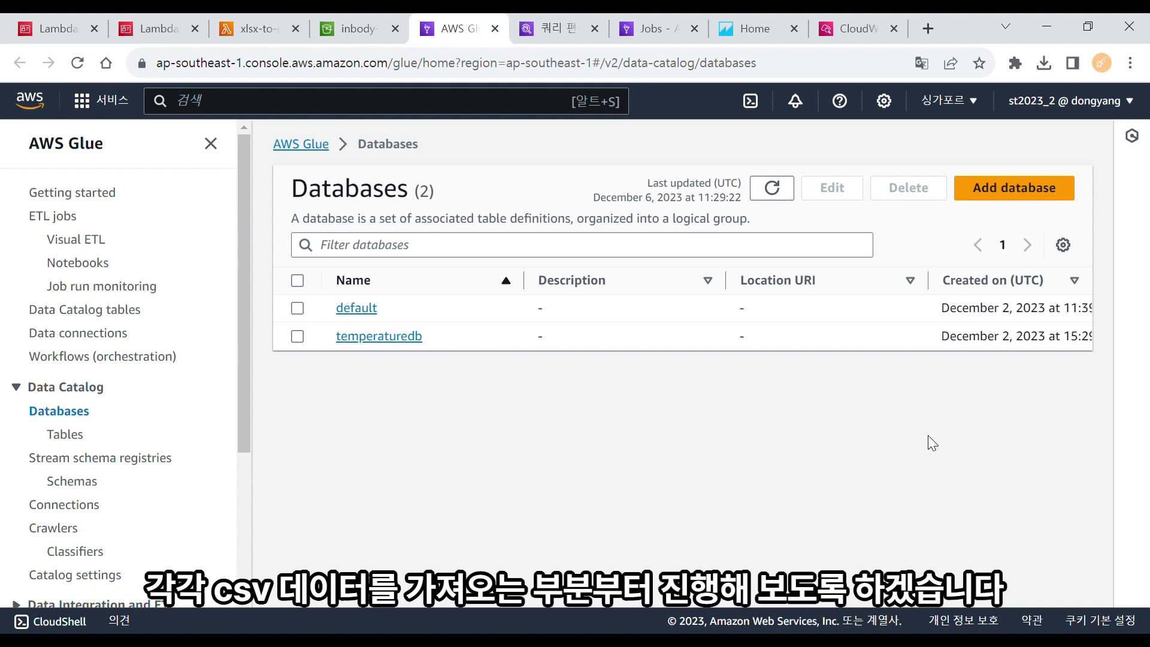
Create a database named inbody_db in the AWS Glue Data Catalog, leaving location and description empty
click(1027, 195)
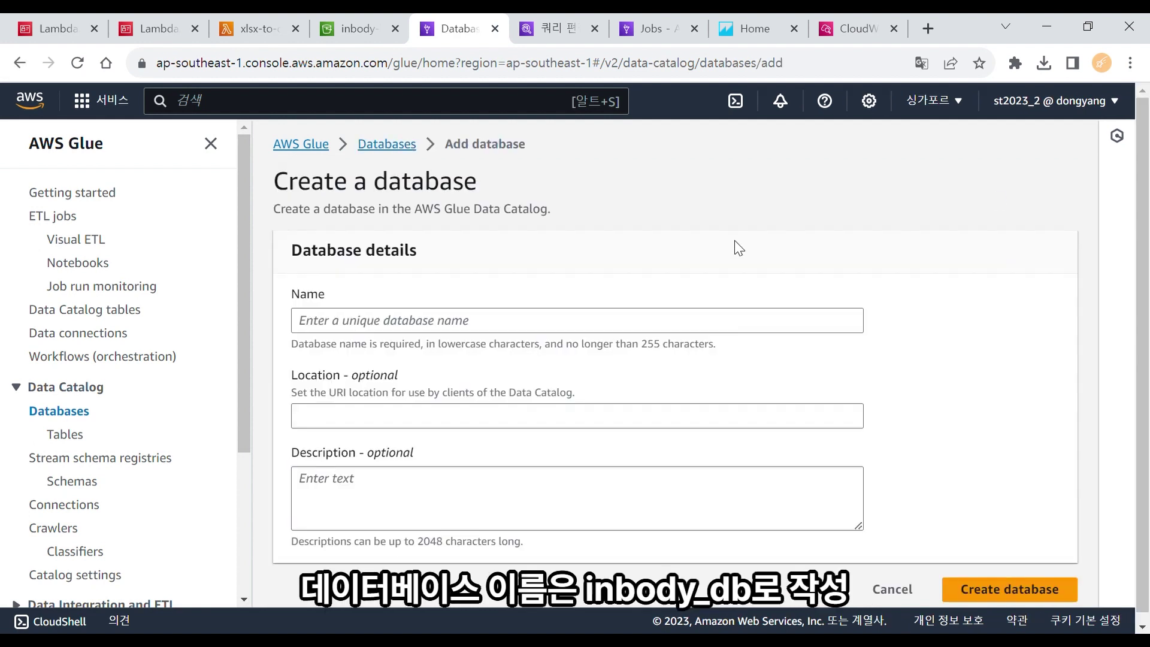
click(691, 326)
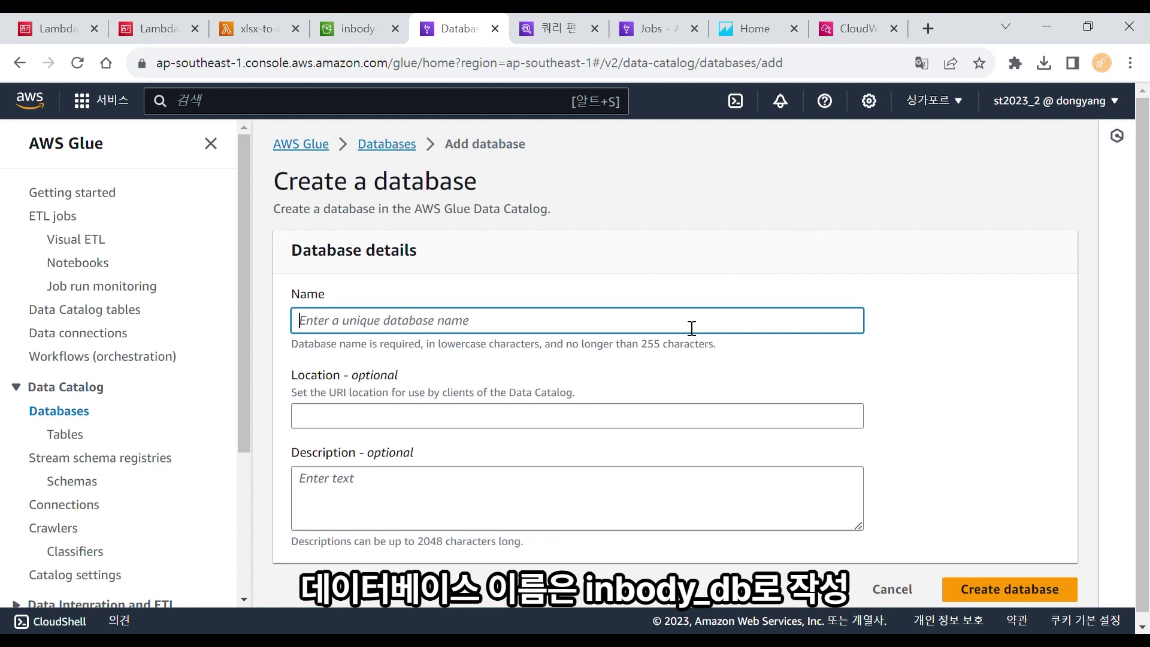
text(in)
key(BackSpace)
key(BackSpace)
key(Hangul)
text(inbody_db)
scroll(1132, 410, down, 1)
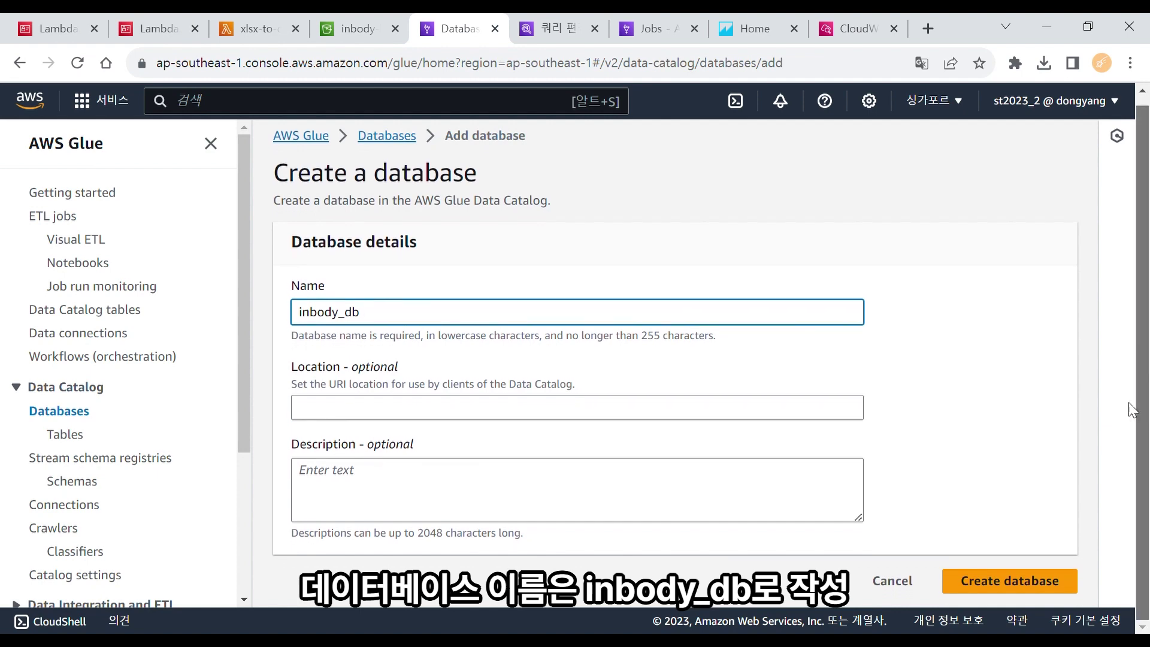
click(1016, 580)
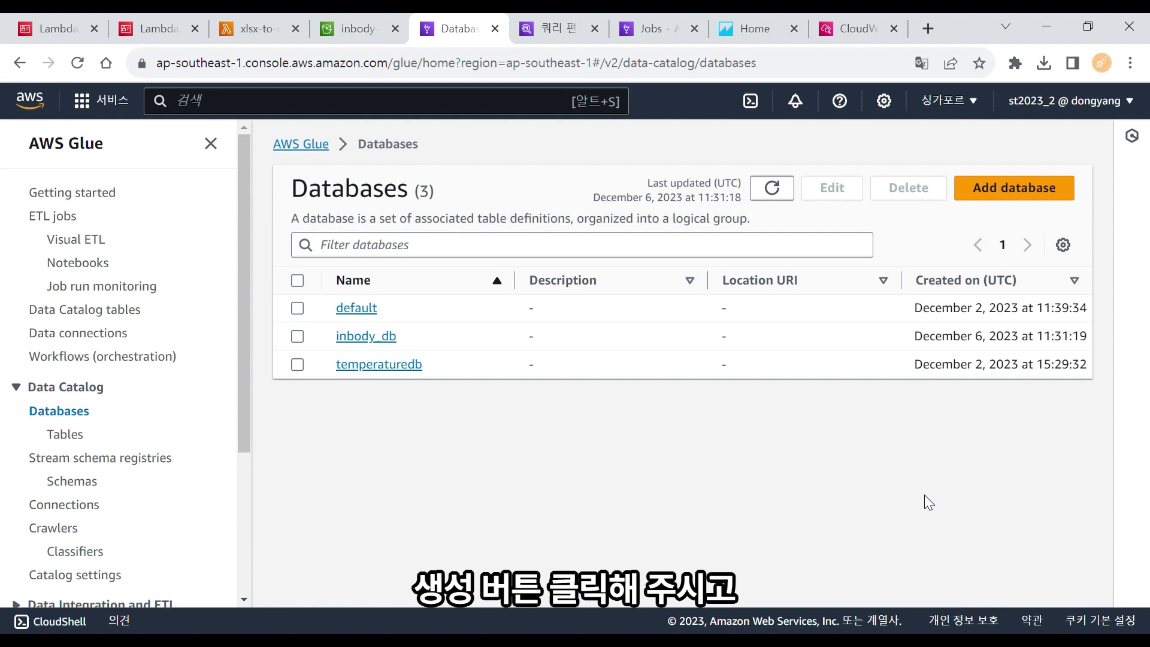
Switch to the Athena query editor, refresh its data and select the inbody_db database
click(530, 24)
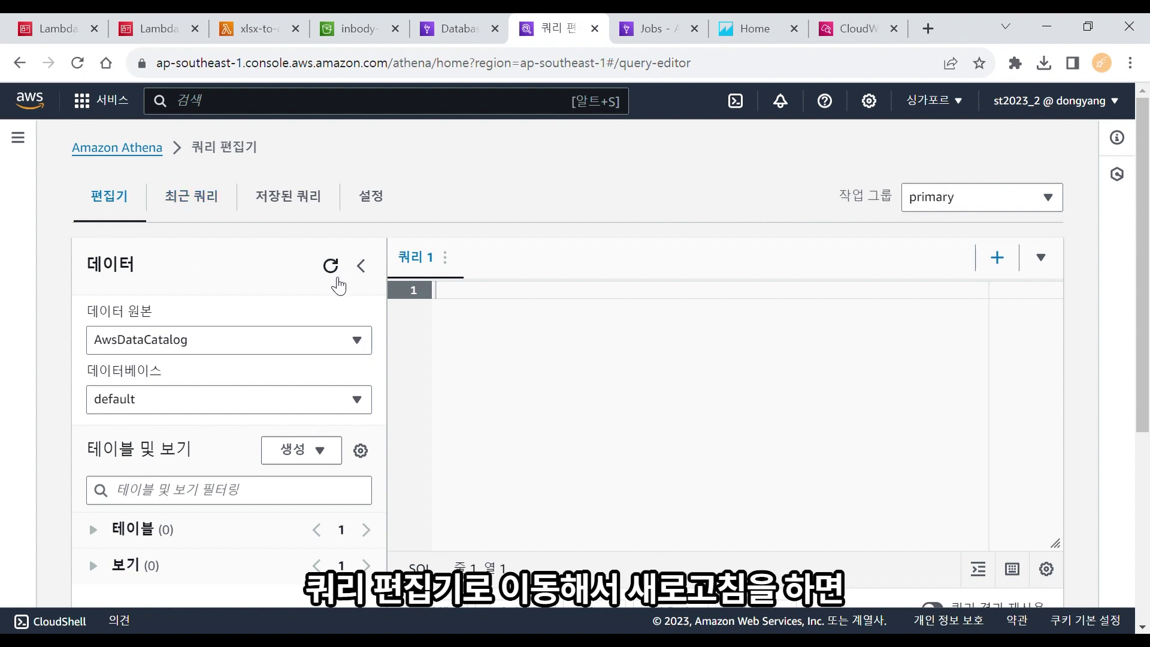
click(336, 279)
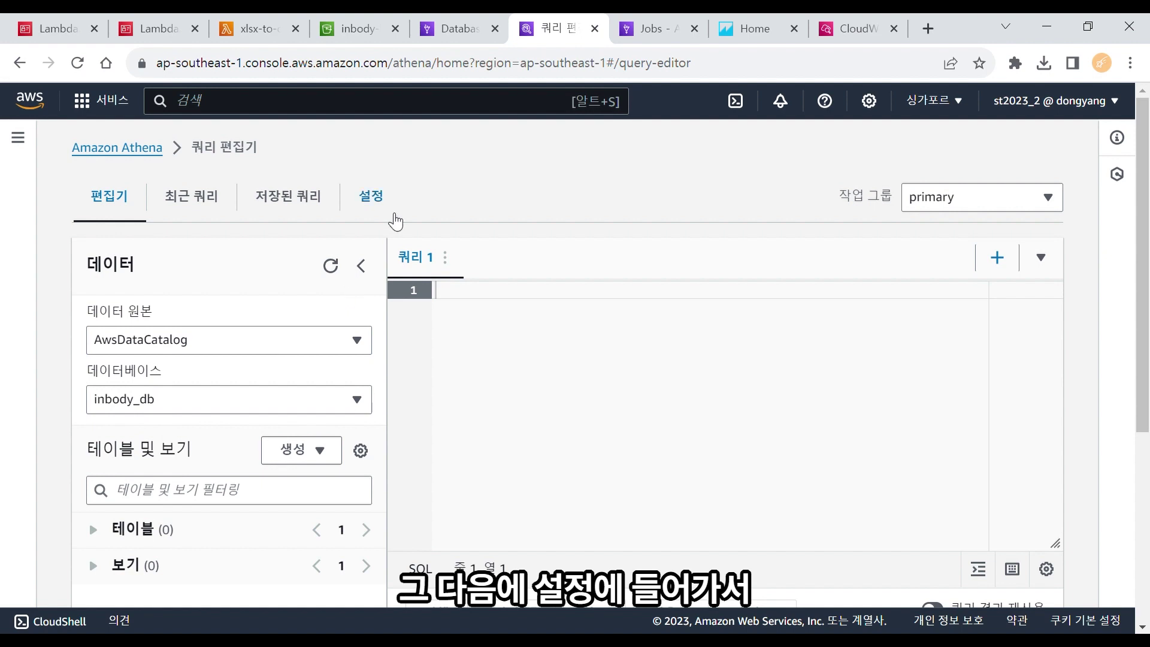
Open Athena's query result settings for editing and examine the configured query_result/ location and its parent inbody-bucket in S3
click(372, 197)
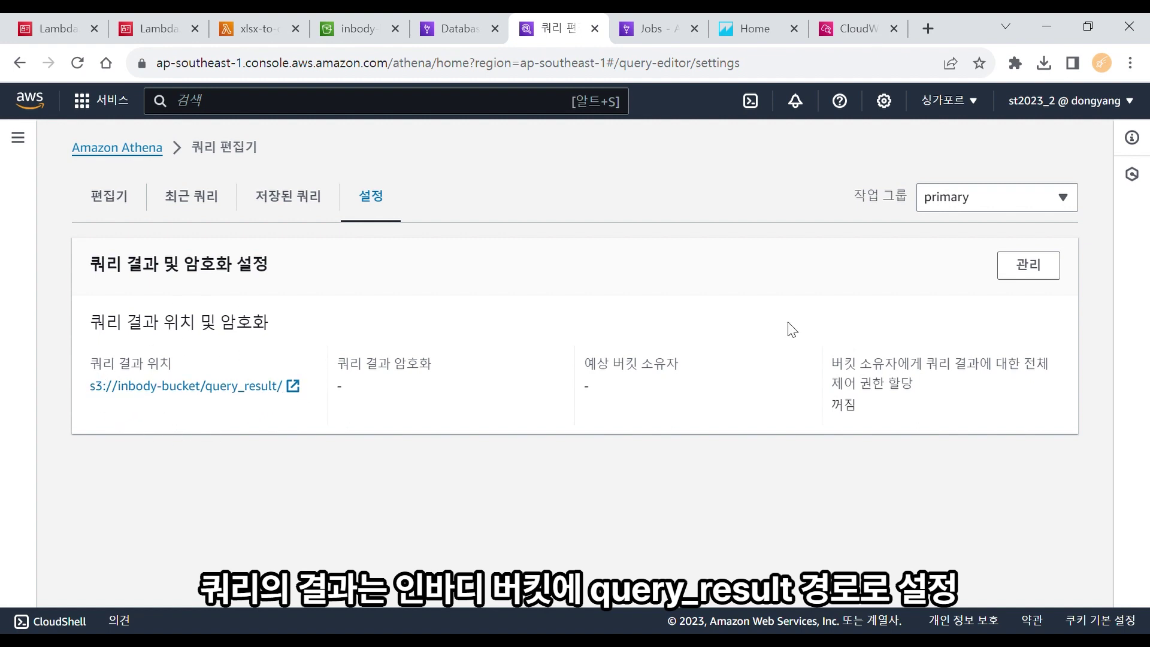
click(1042, 267)
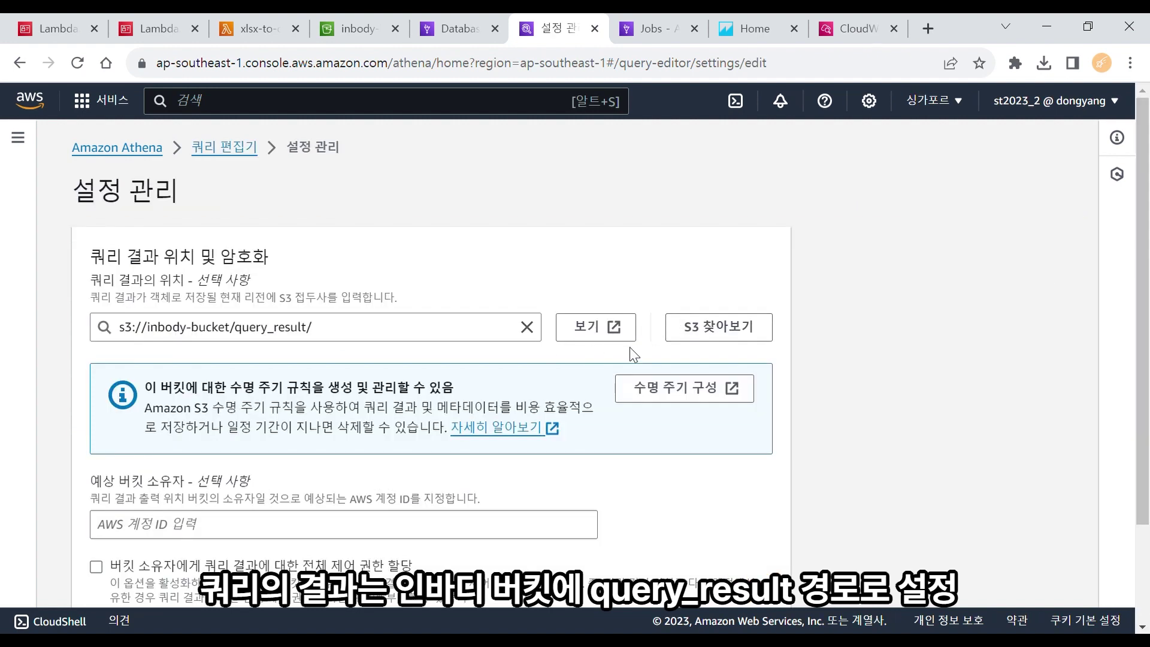
click(571, 327)
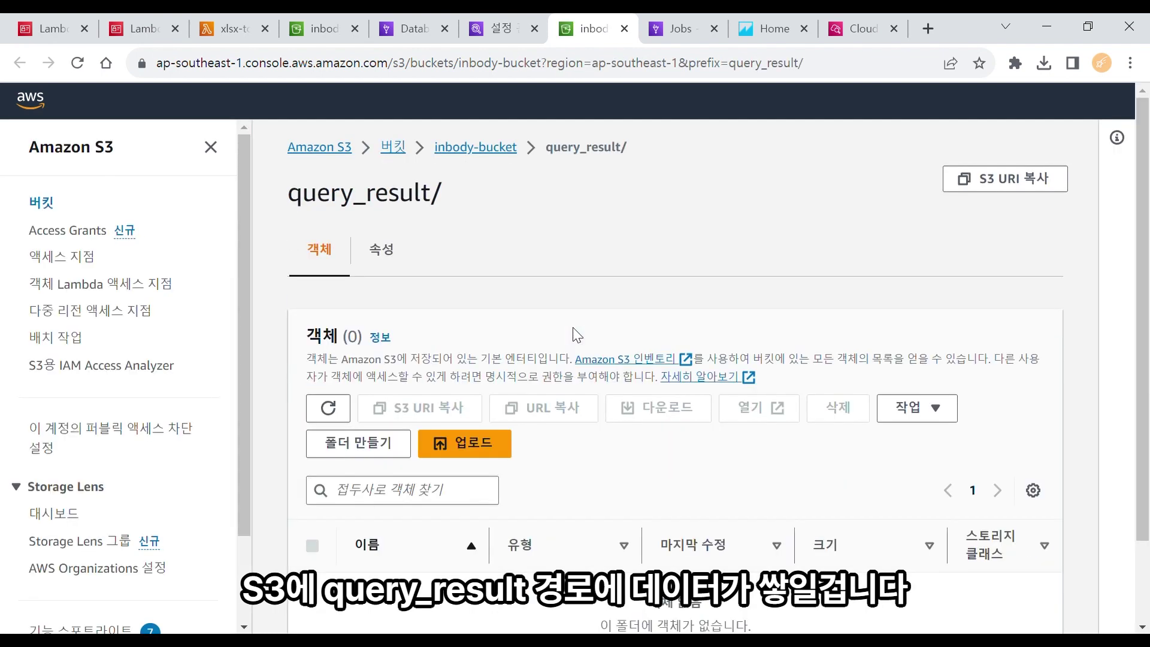
click(497, 157)
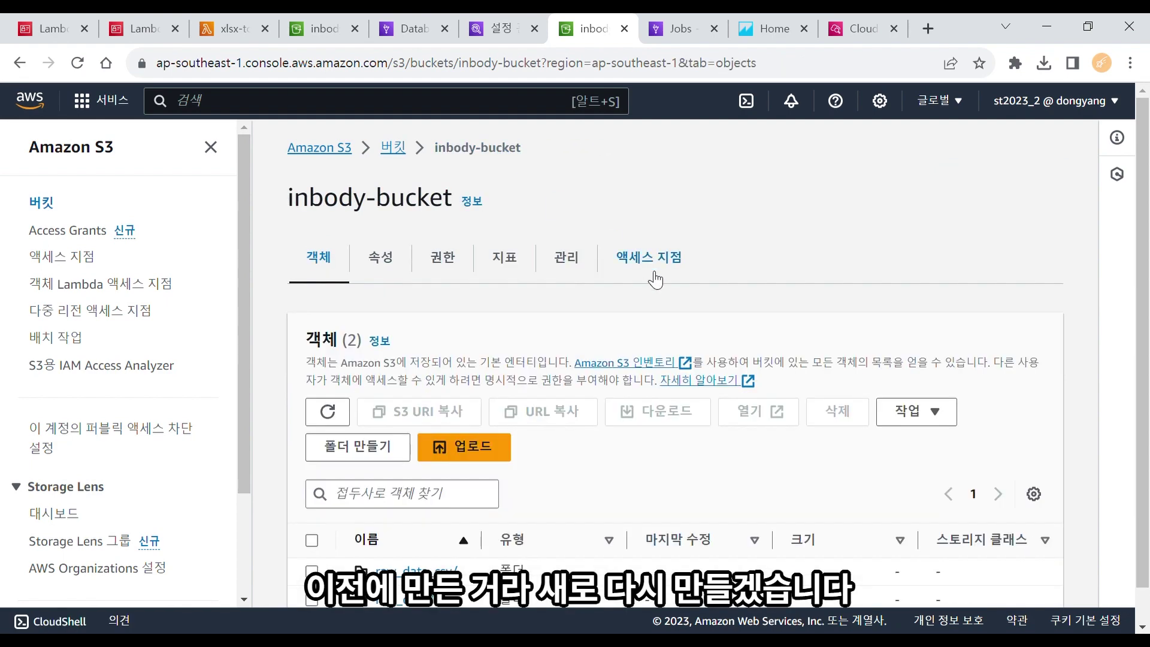
scroll(1147, 307, down, 1)
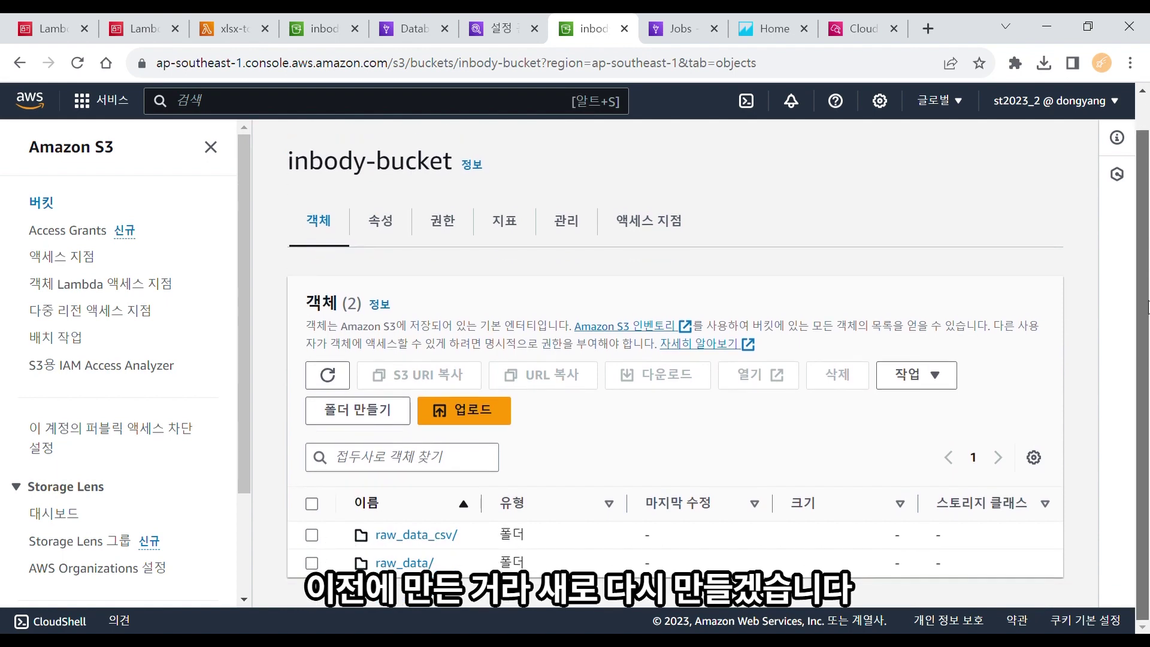
scroll(1147, 307, up, 1)
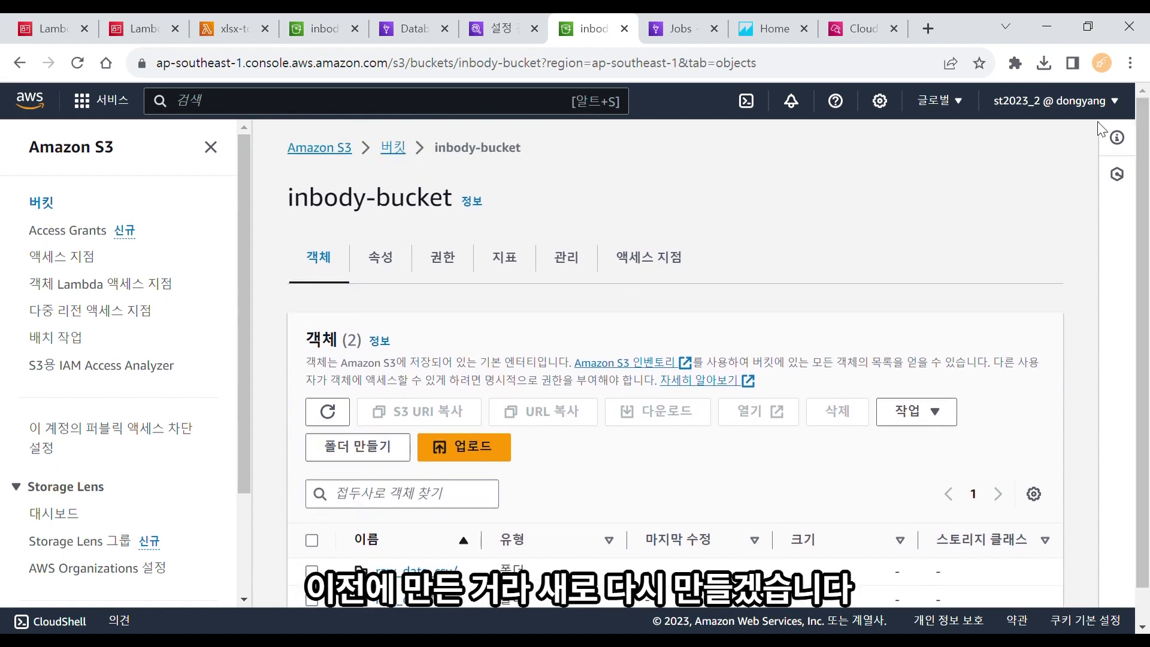
click(626, 28)
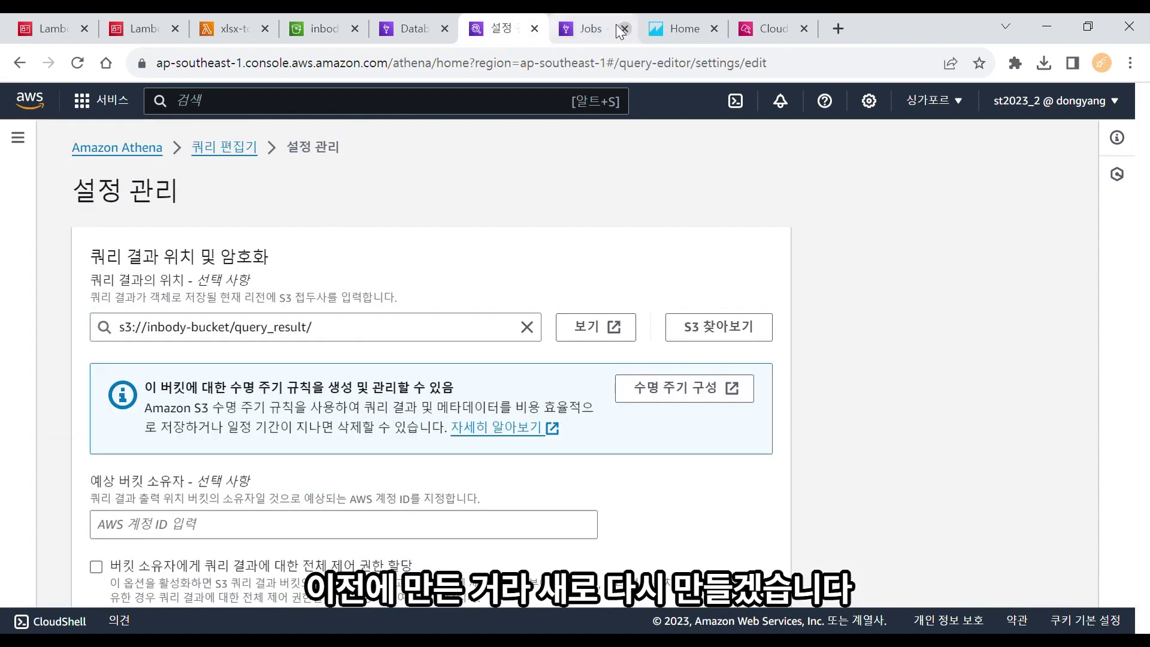
Browse the S3 buckets, filter them by "in" and choose inbody-bucket as the query result location
click(702, 344)
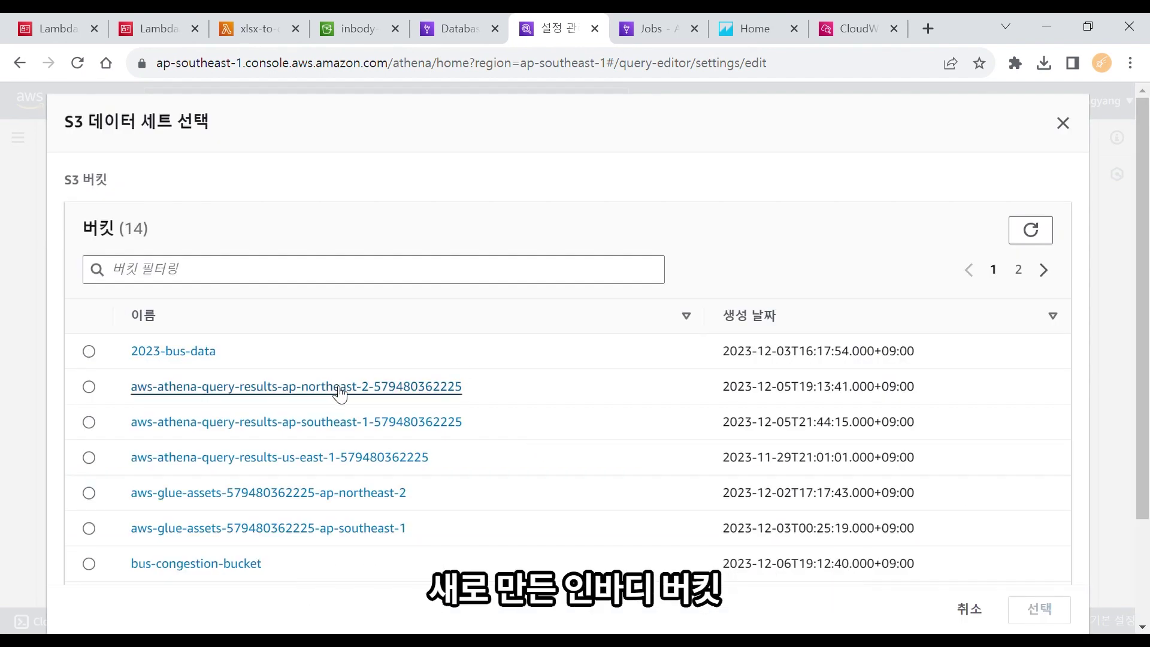
click(306, 277)
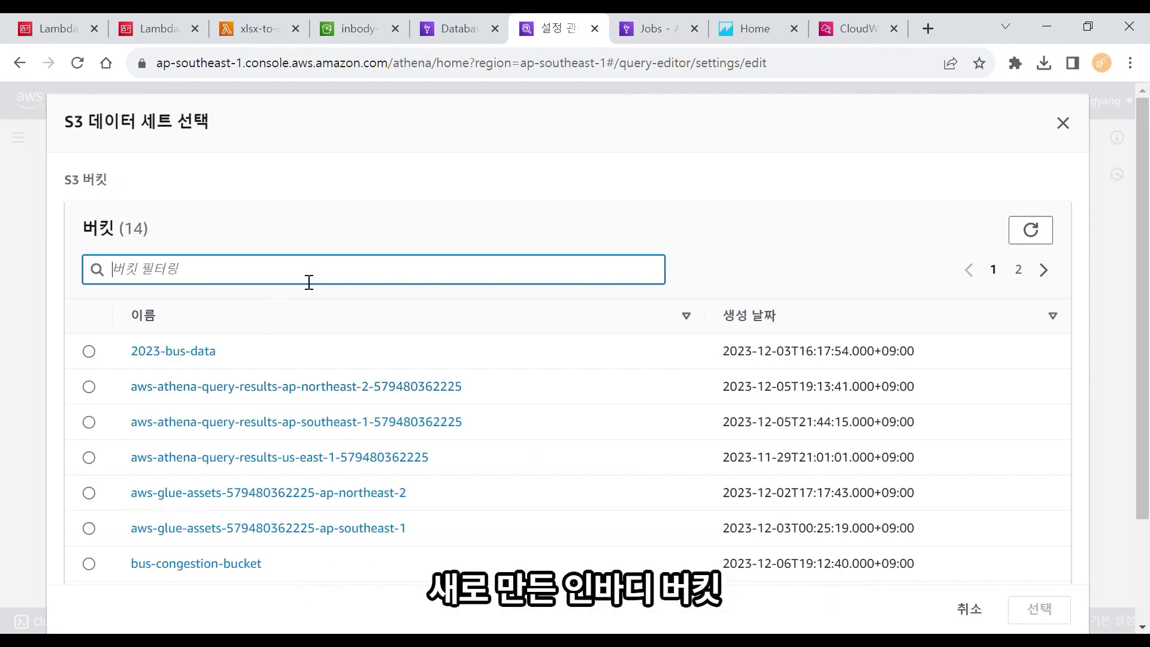
text(in)
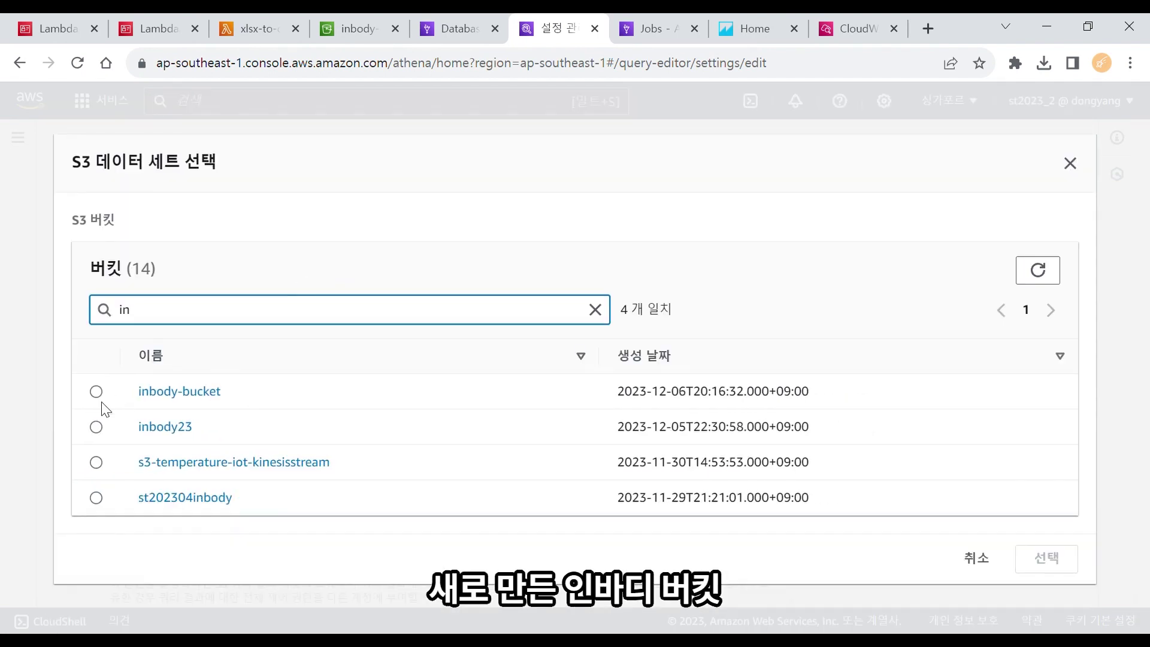
click(157, 399)
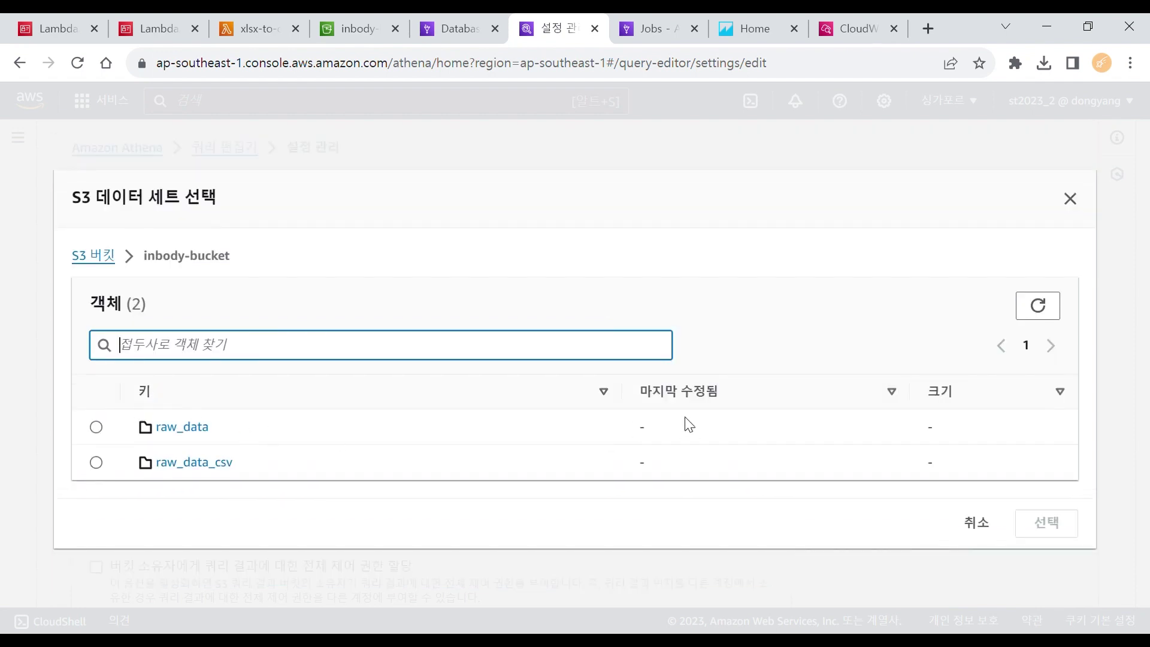
click(94, 257)
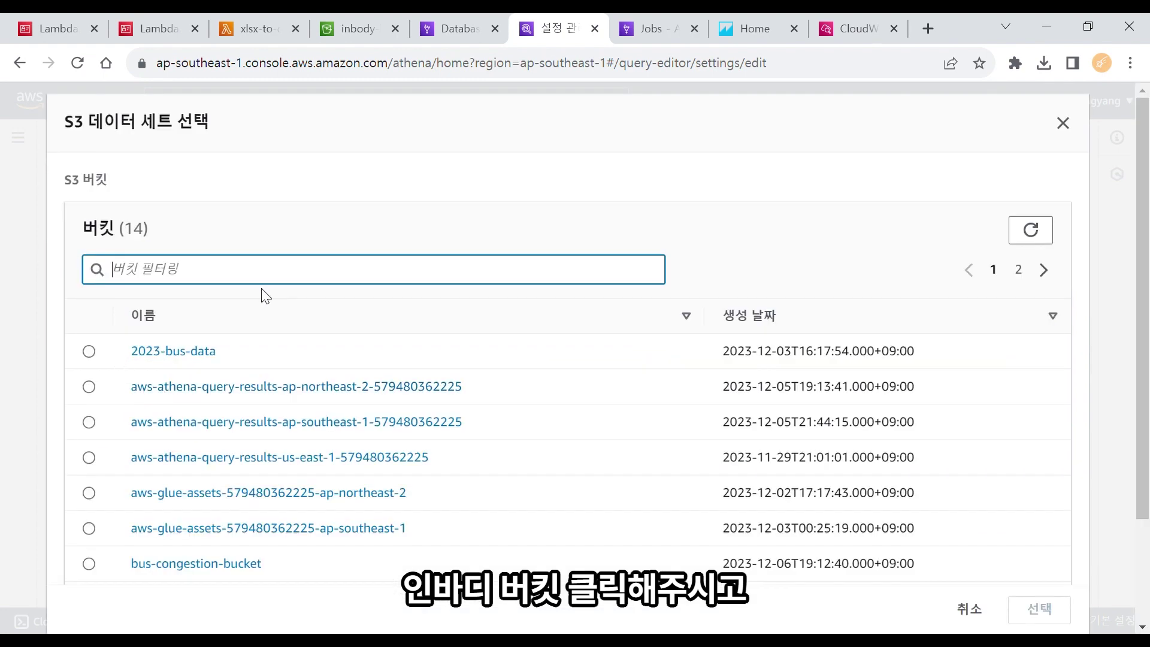
text(in)
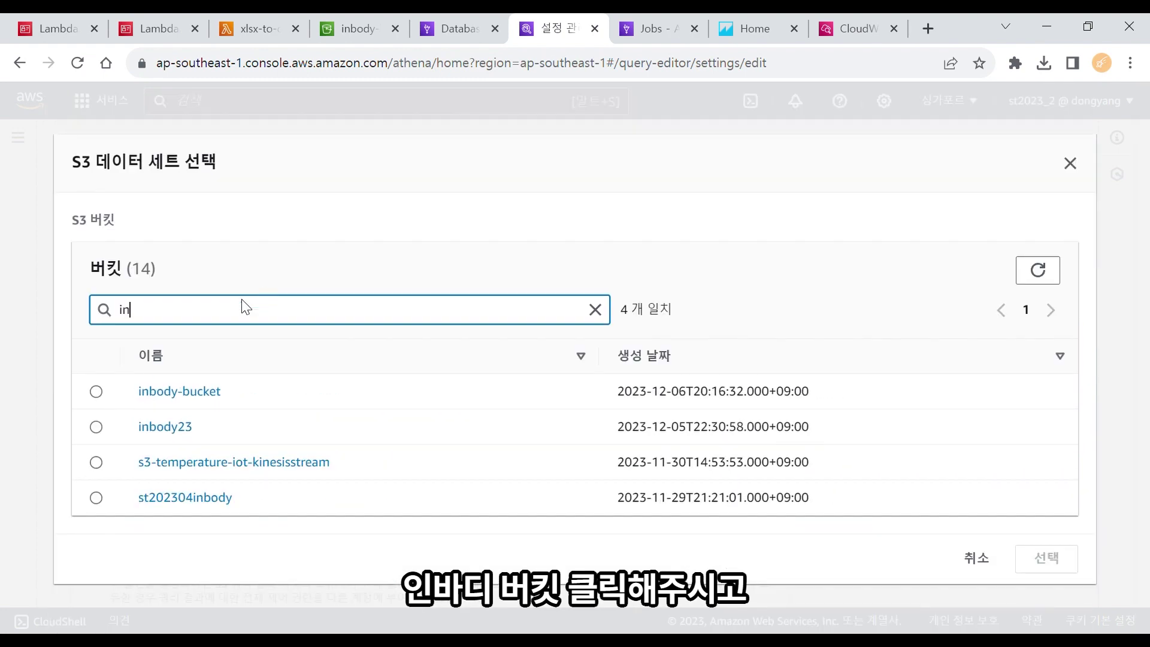
click(95, 392)
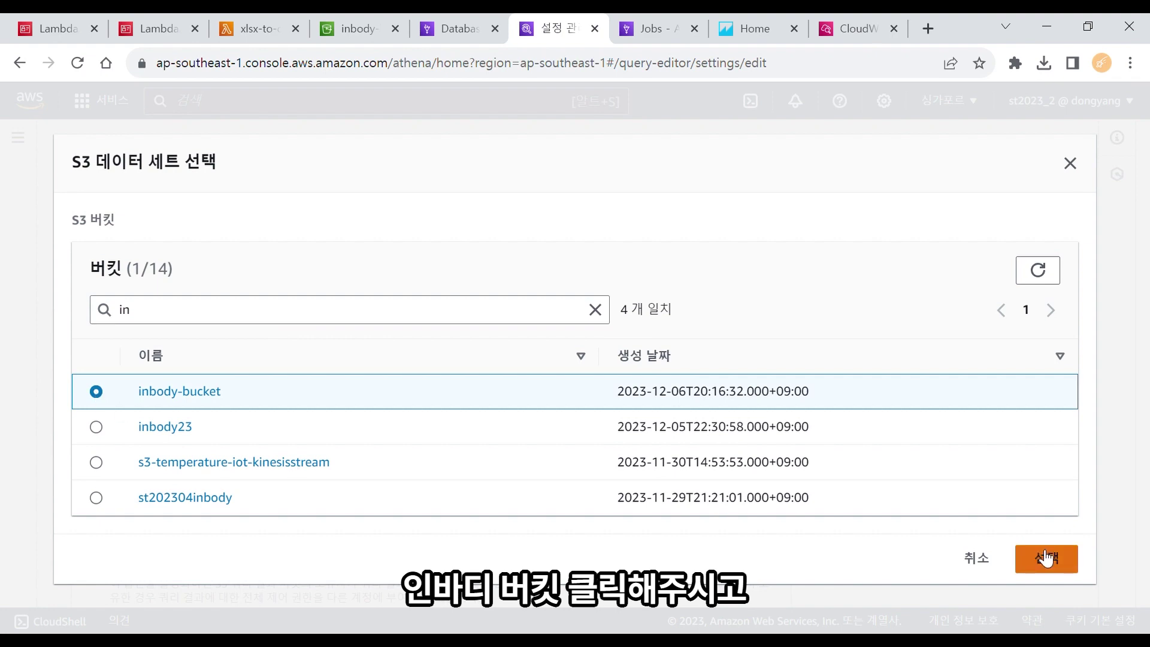
click(1039, 554)
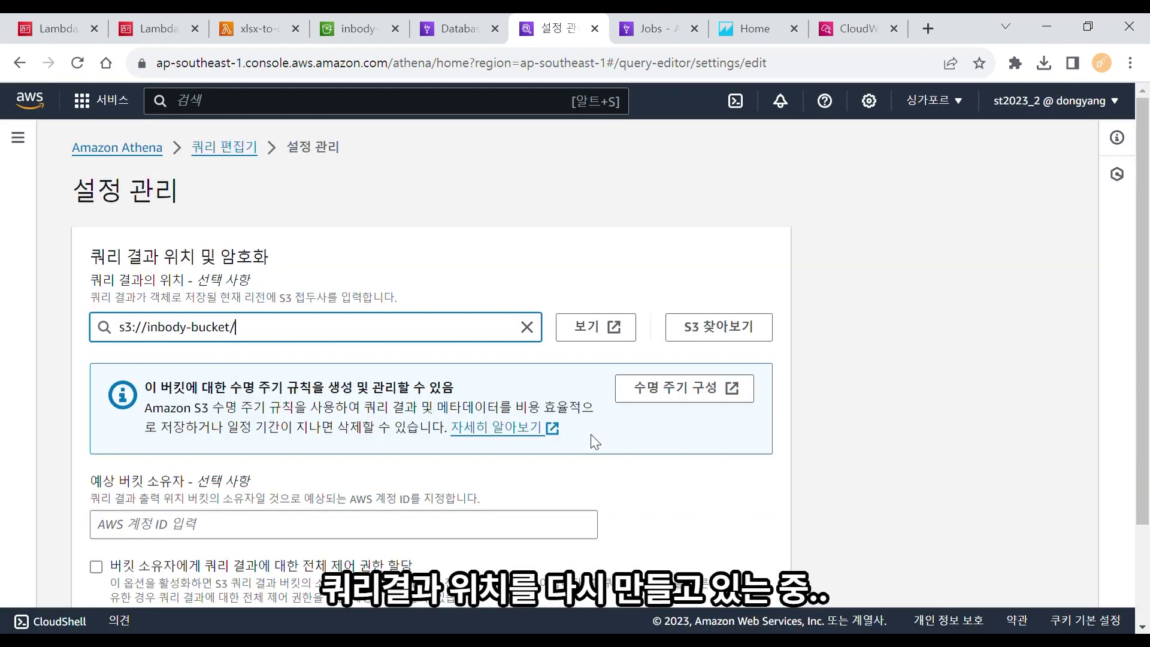
Complete the query result location as s3://inbody-bucket/query_result/ and save the settings
text(query_result)
click(595, 442)
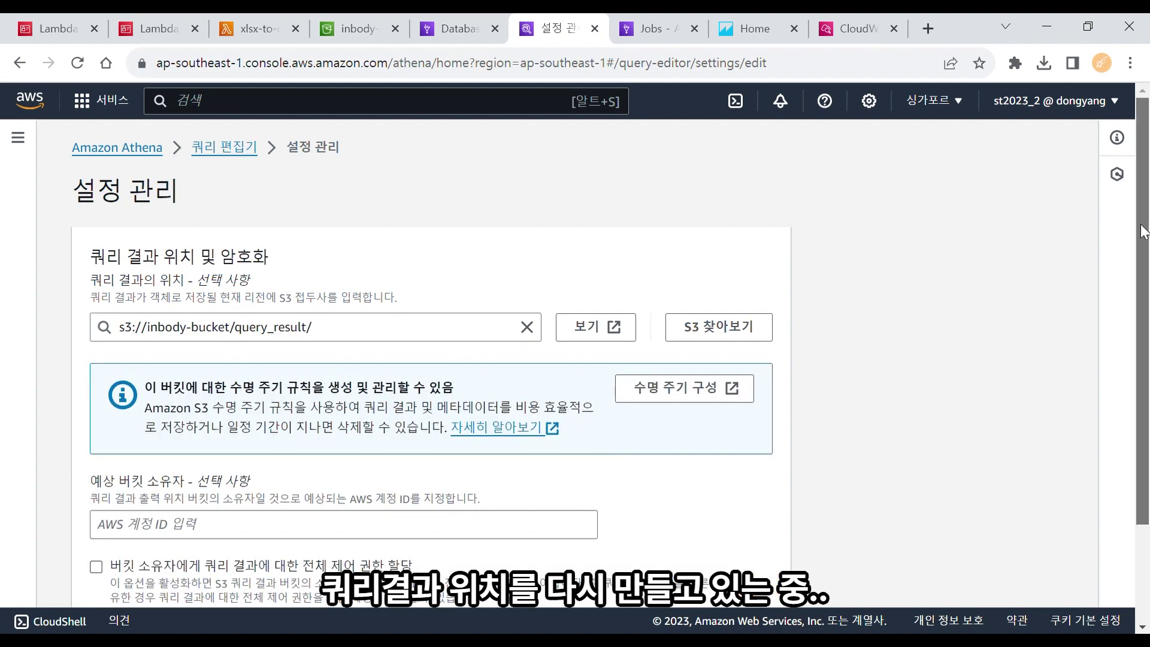
drag(1144, 230, 1144, 326)
click(758, 574)
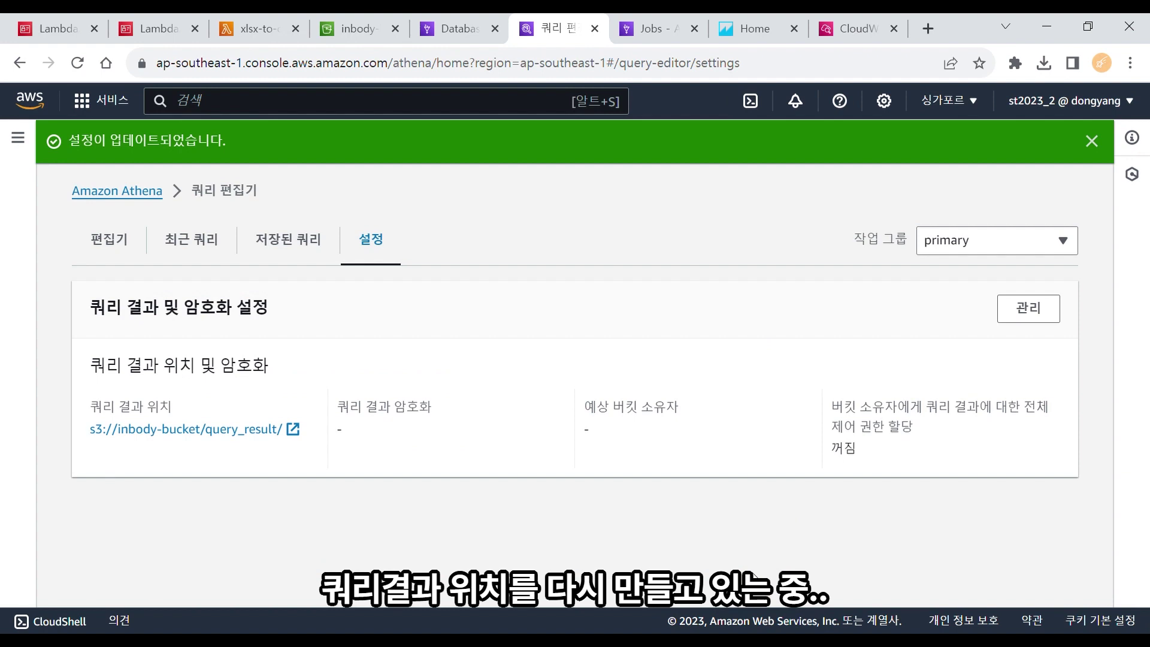
Reopen the query result settings, save them again with location s3://inbody-bucket/query_result/, and return to the query editor
click(127, 241)
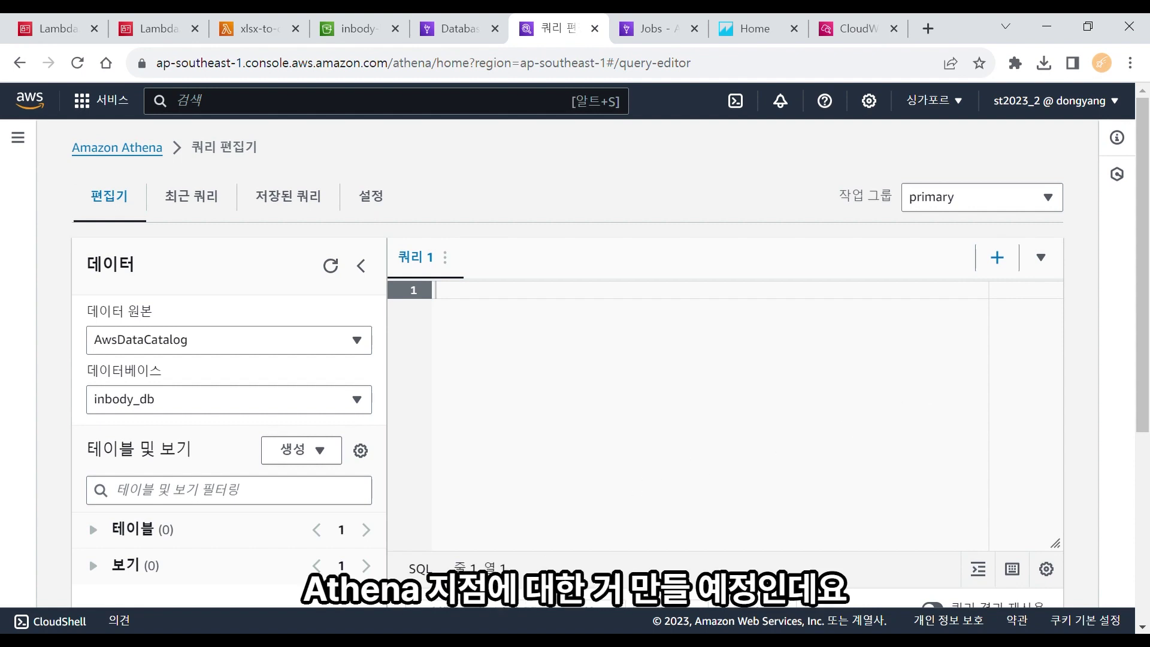
key(alt+Tab)
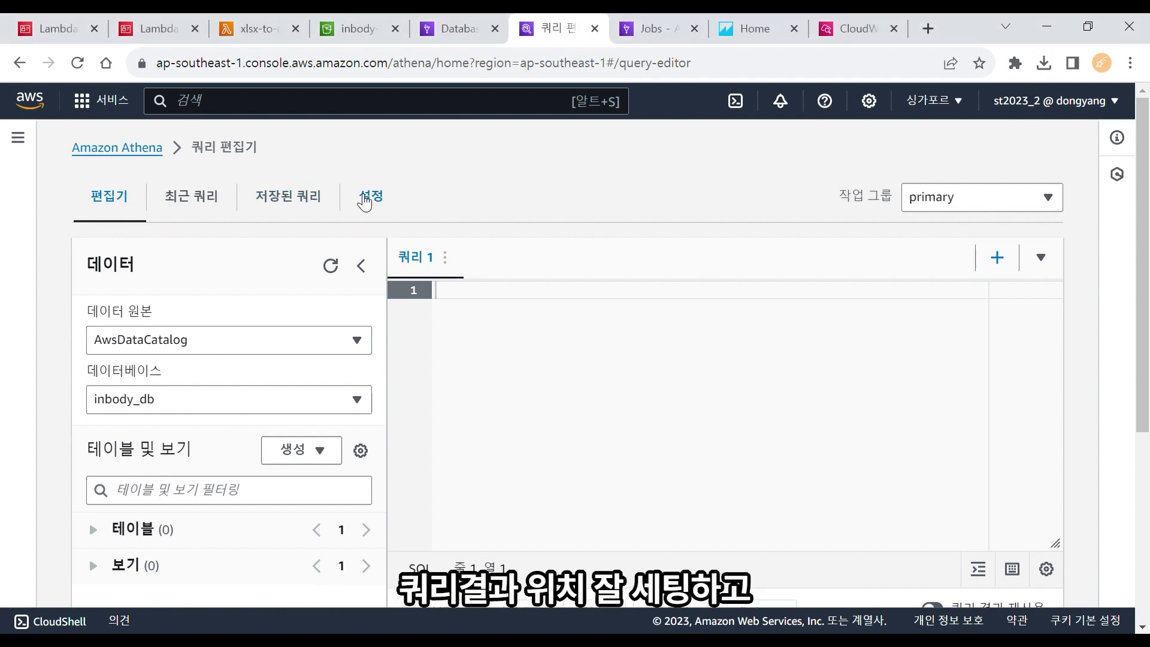
click(348, 196)
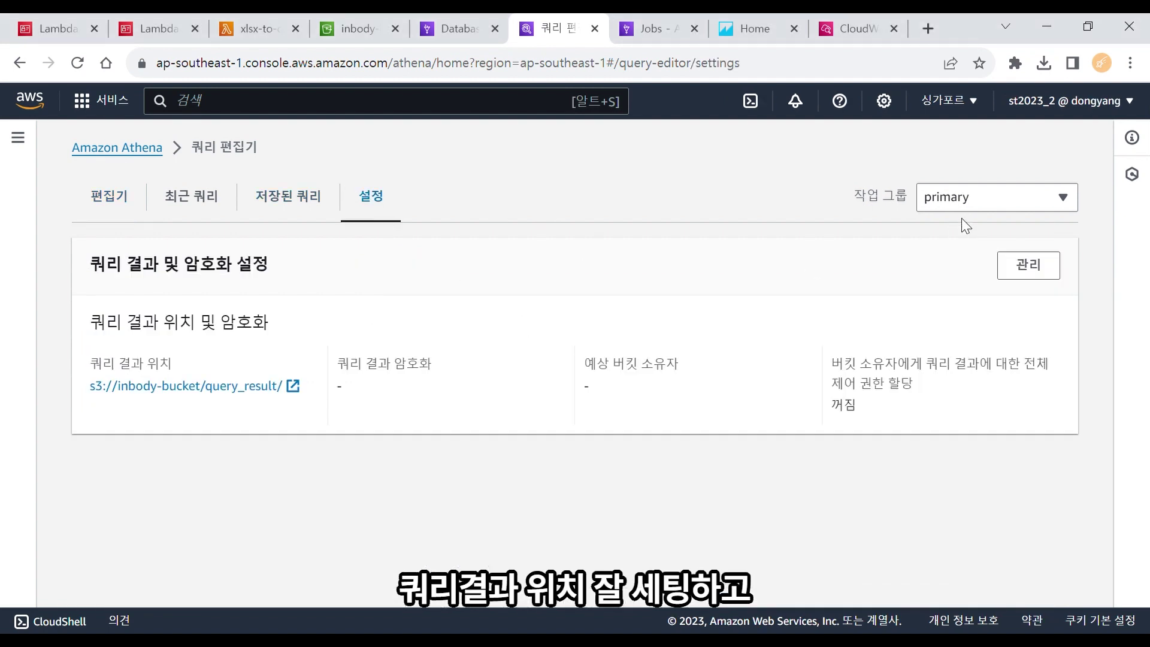
click(1029, 265)
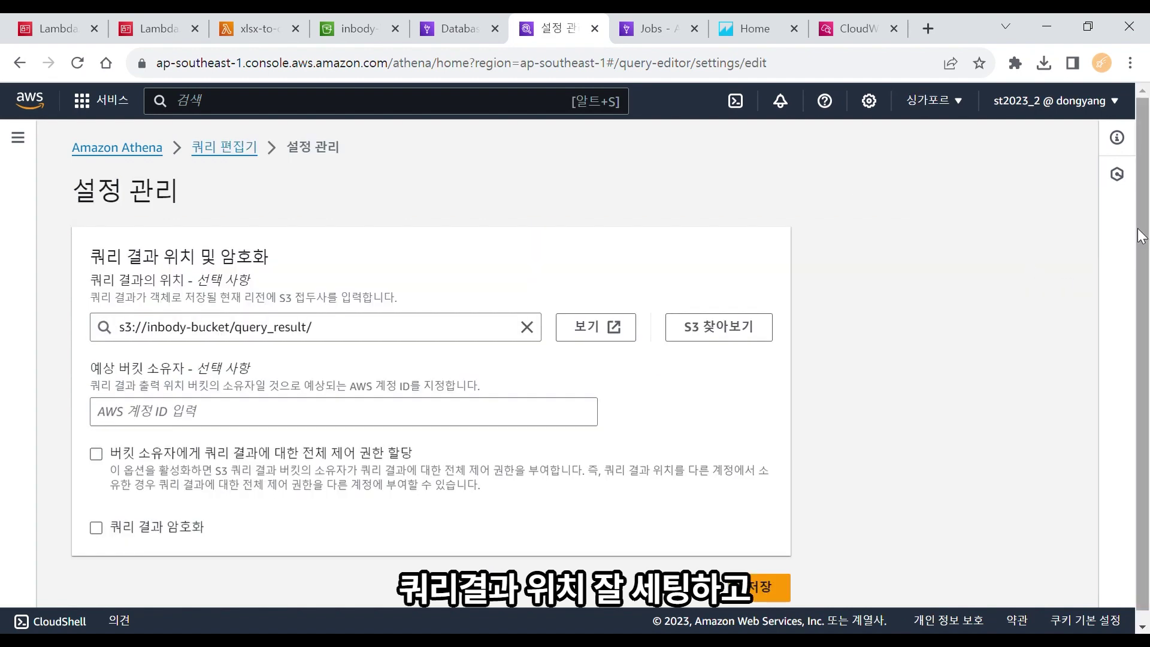
mouse_move(1140, 236)
mouse_down()
mouse_move(1141, 335)
mouse_move(1147, 215)
mouse_up()
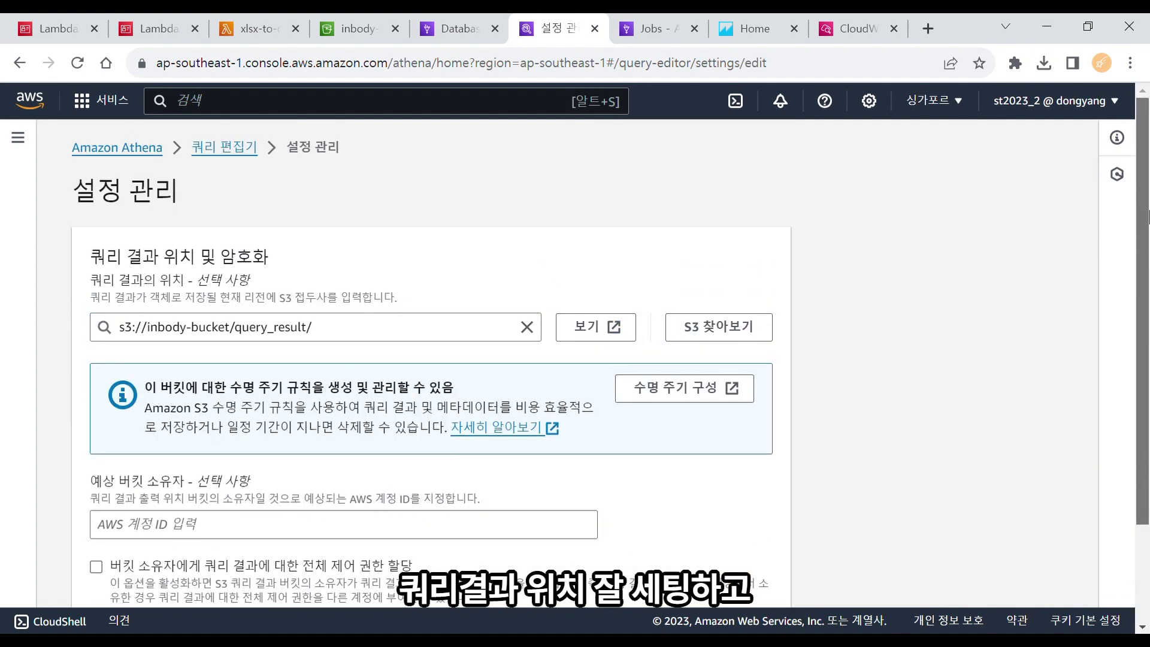
scroll(1147, 228, down, 2)
click(764, 575)
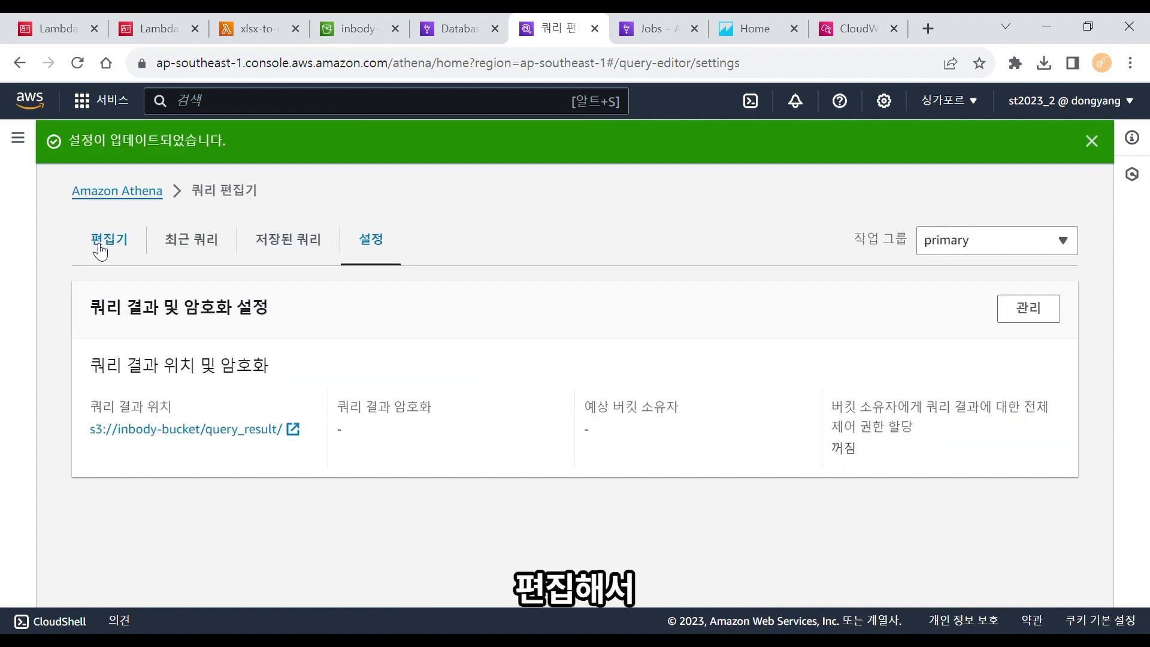
click(99, 245)
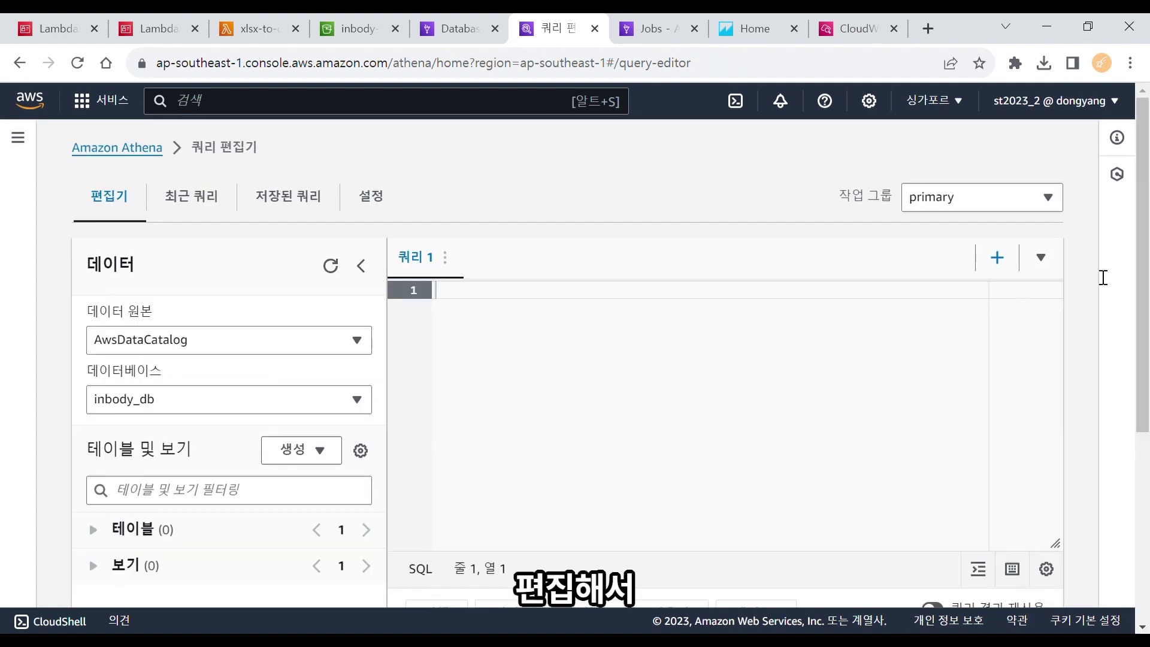
Paste the CREATE EXTERNAL TABLE statement for inbody_db.raw_b, comma-delimited, located at s3://inbody-bucket/raw_data_csv/B_inbody/ and skipping one header line
scroll(1145, 240, down, 1)
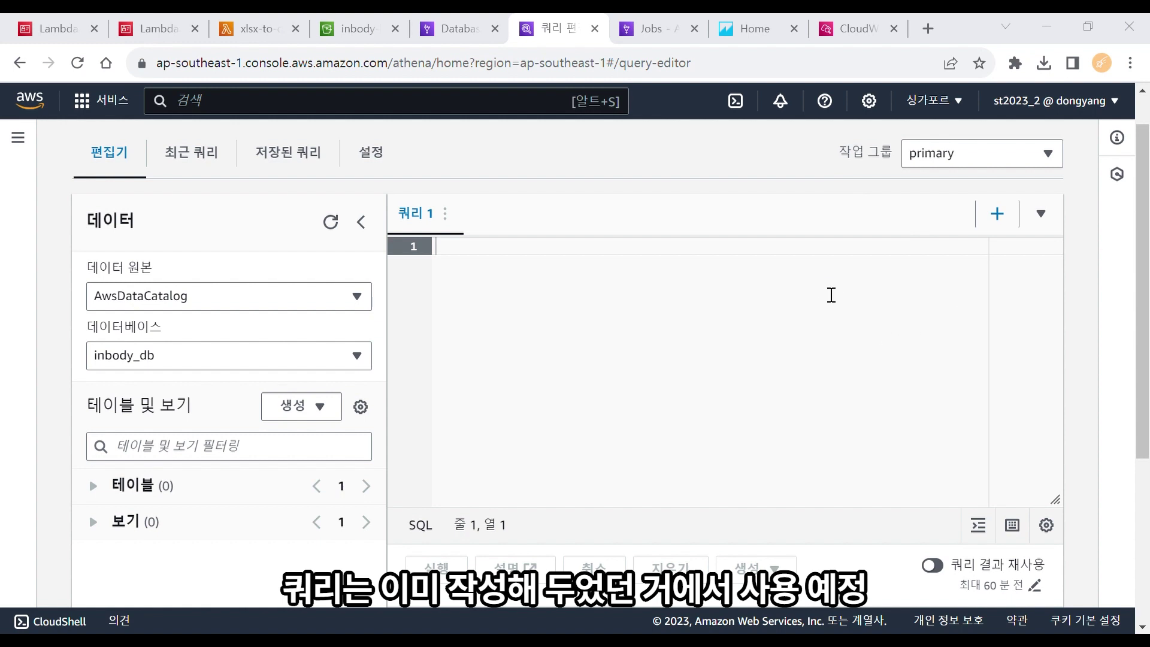
click(823, 285)
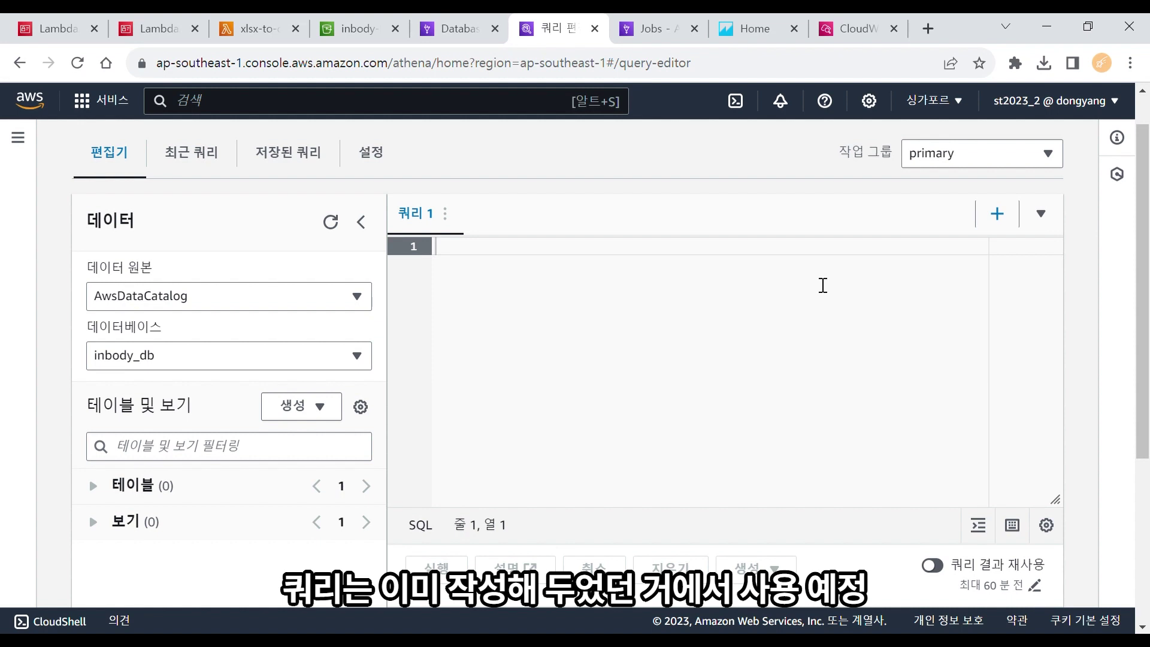
key(ctrl+v)
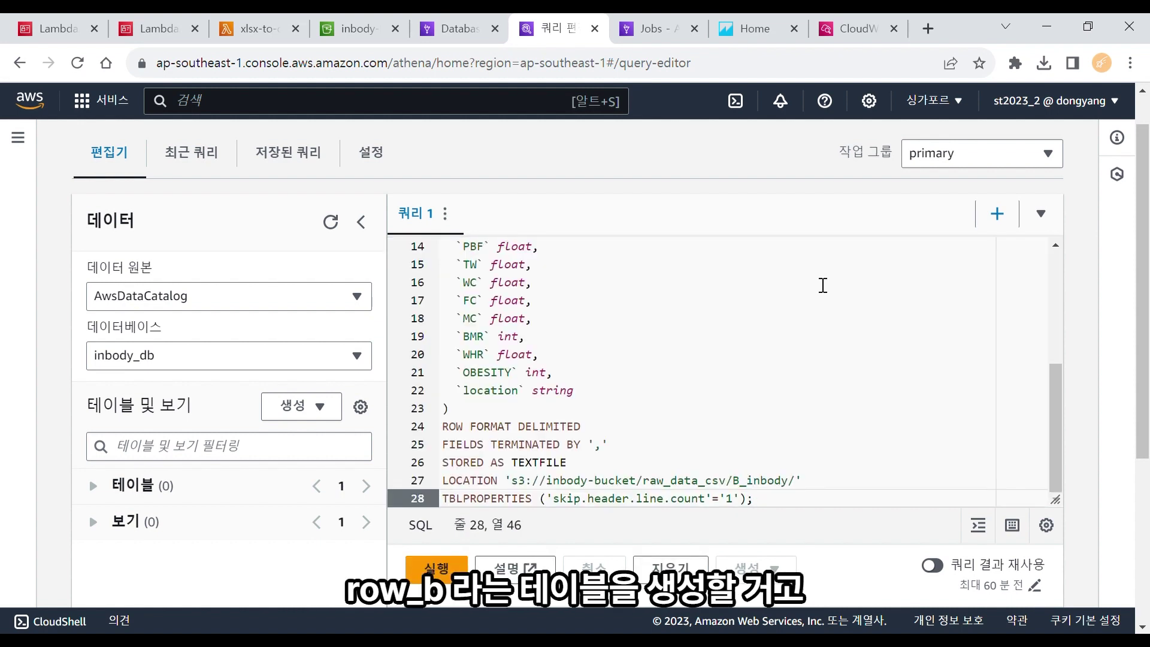
Examine the raw_b statement's table name, columns, field terminator, S3 location and header-skip property
drag(1055, 429, 1060, 301)
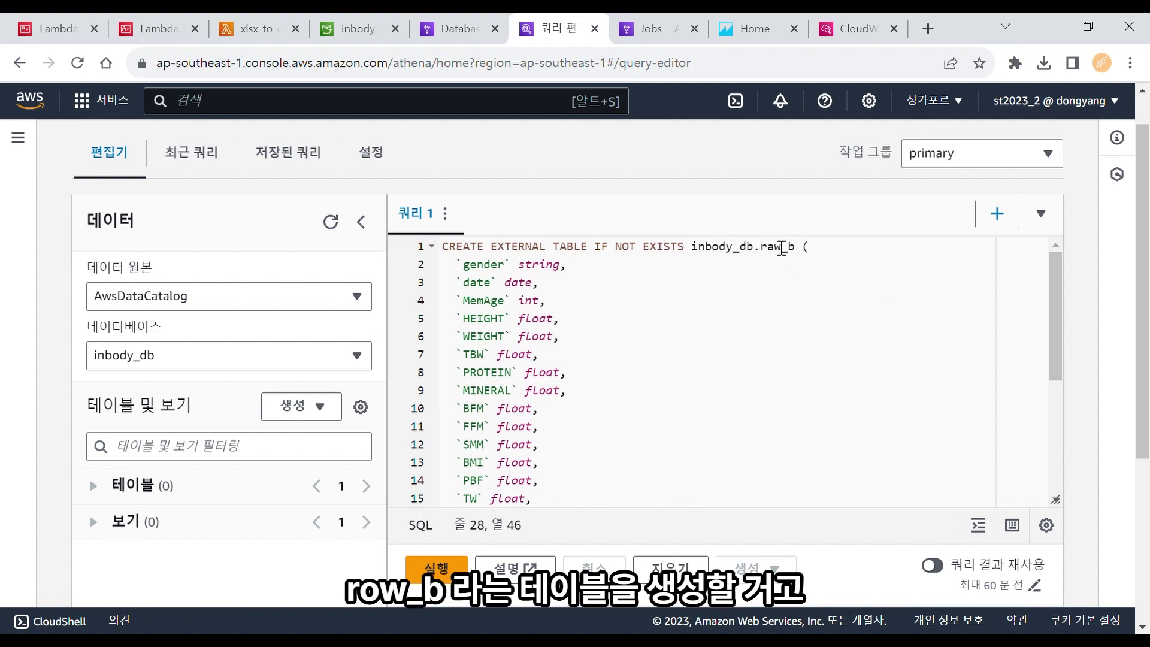
double_click(784, 251)
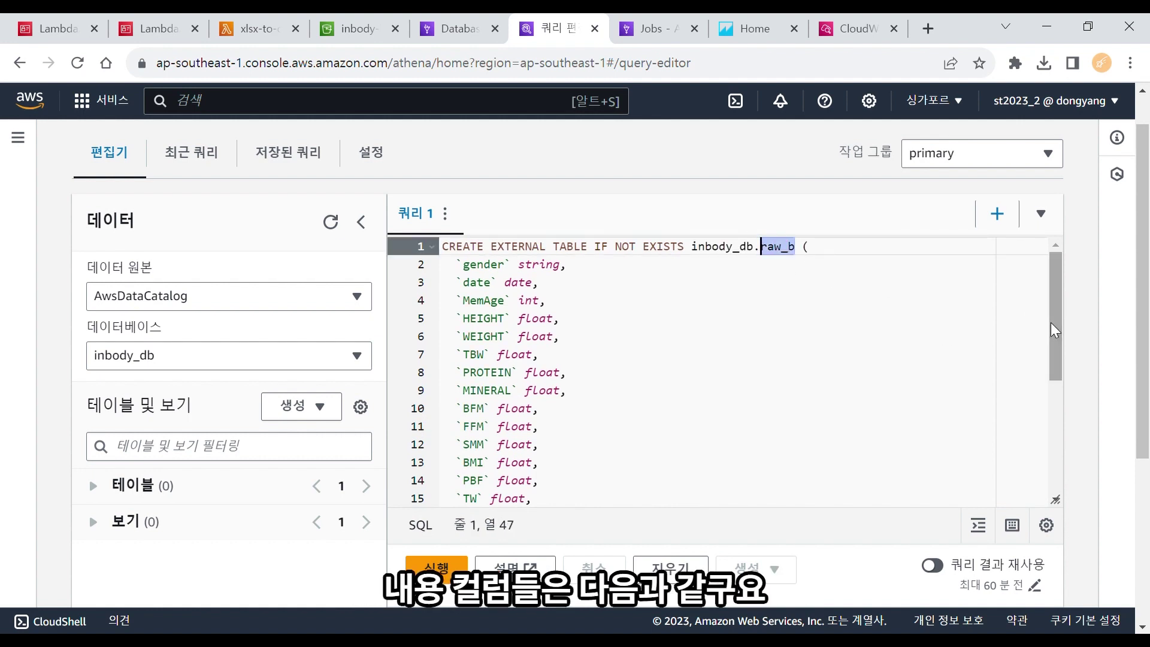
drag(1060, 322, 1058, 418)
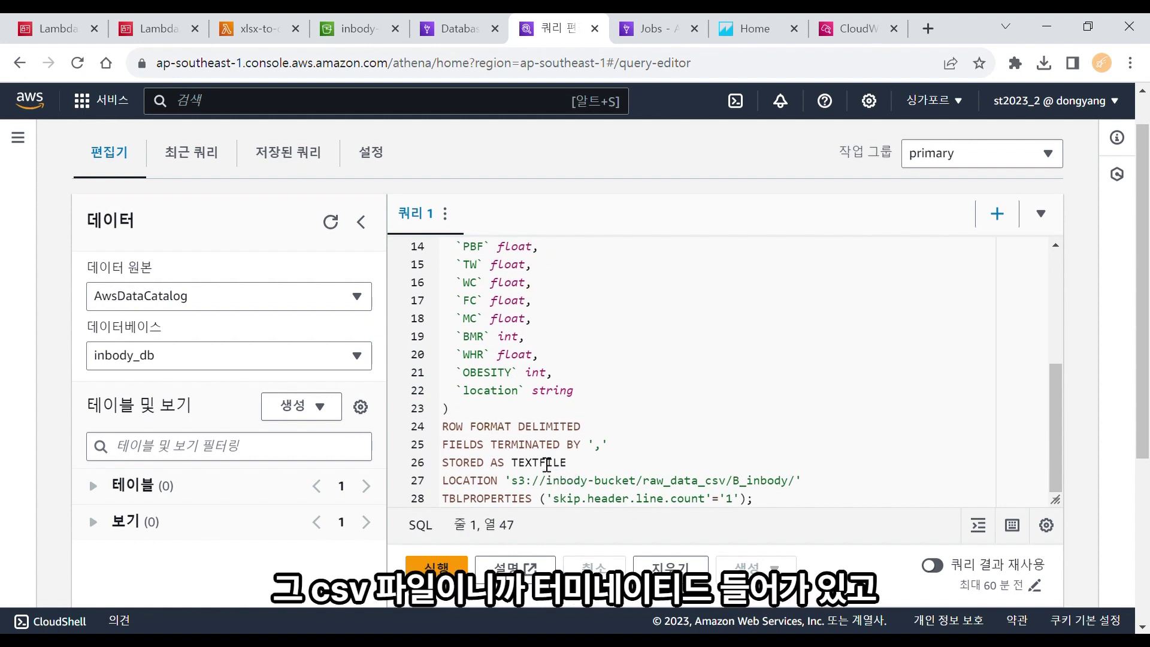
double_click(547, 450)
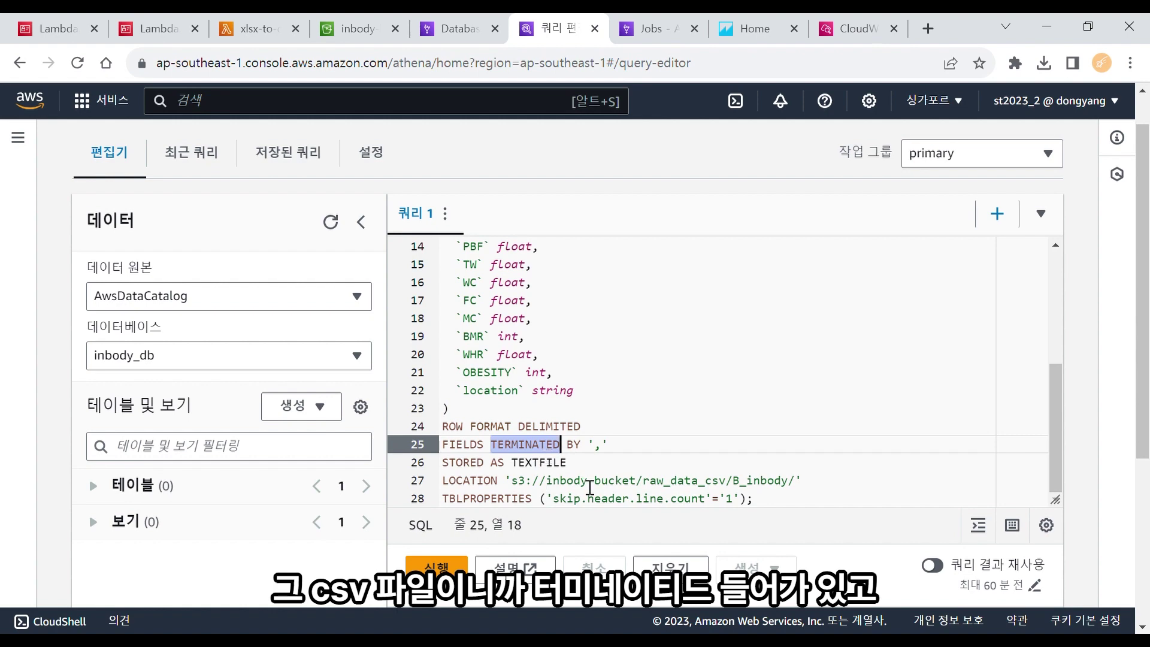
double_click(475, 483)
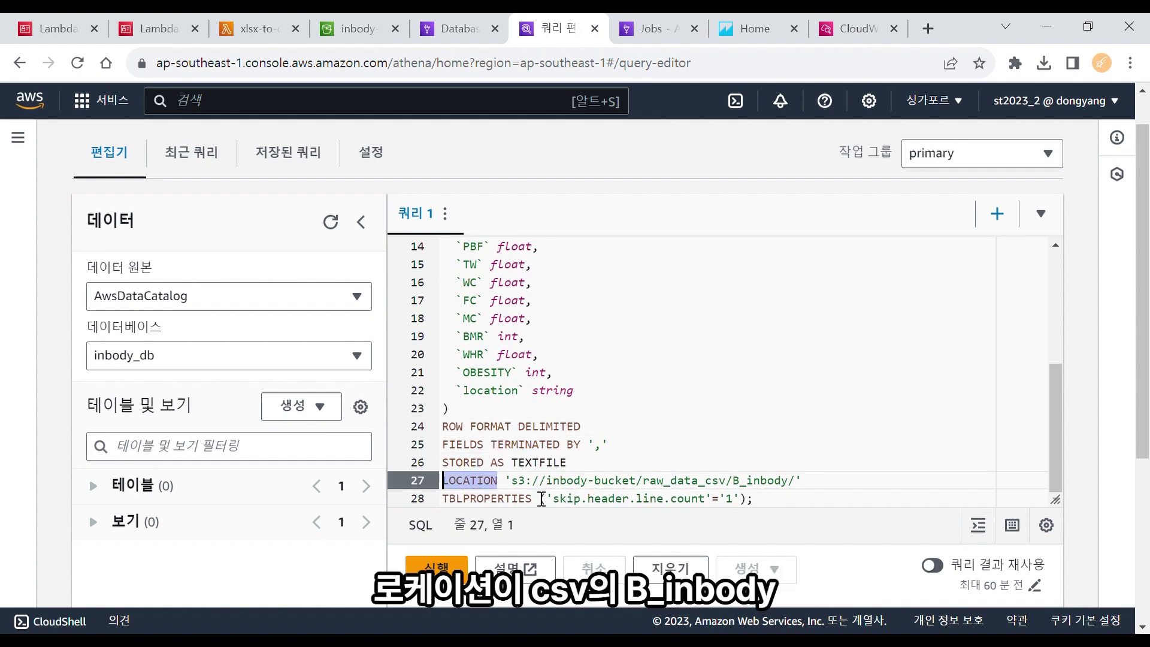
double_click(678, 486)
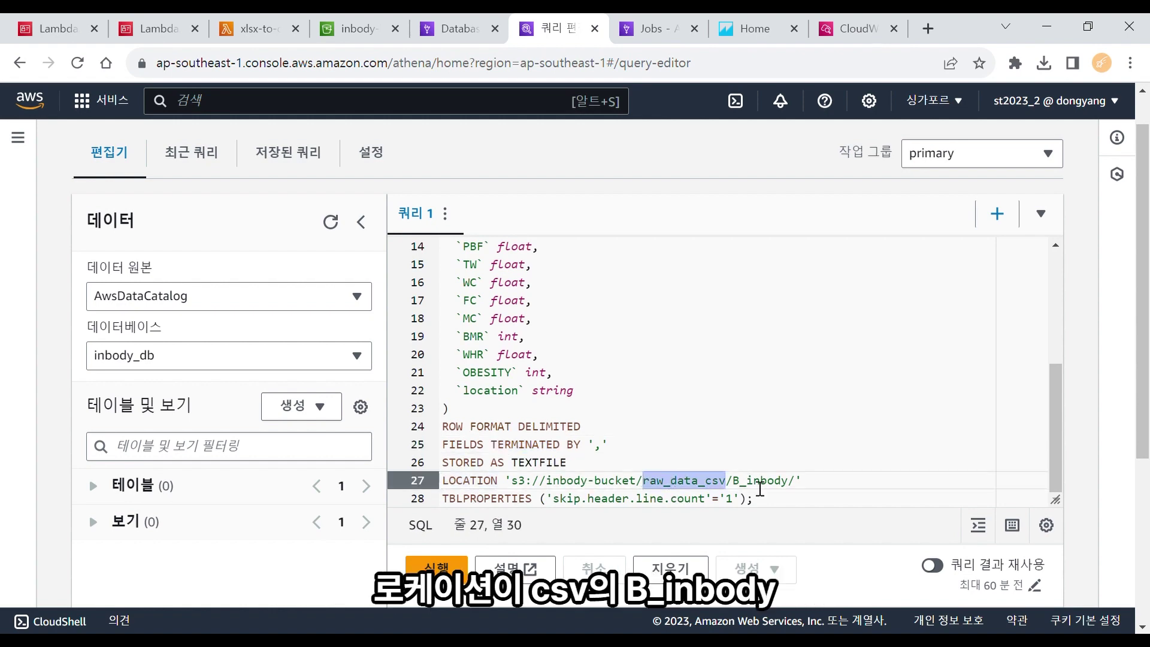
click(760, 486)
double_click(759, 486)
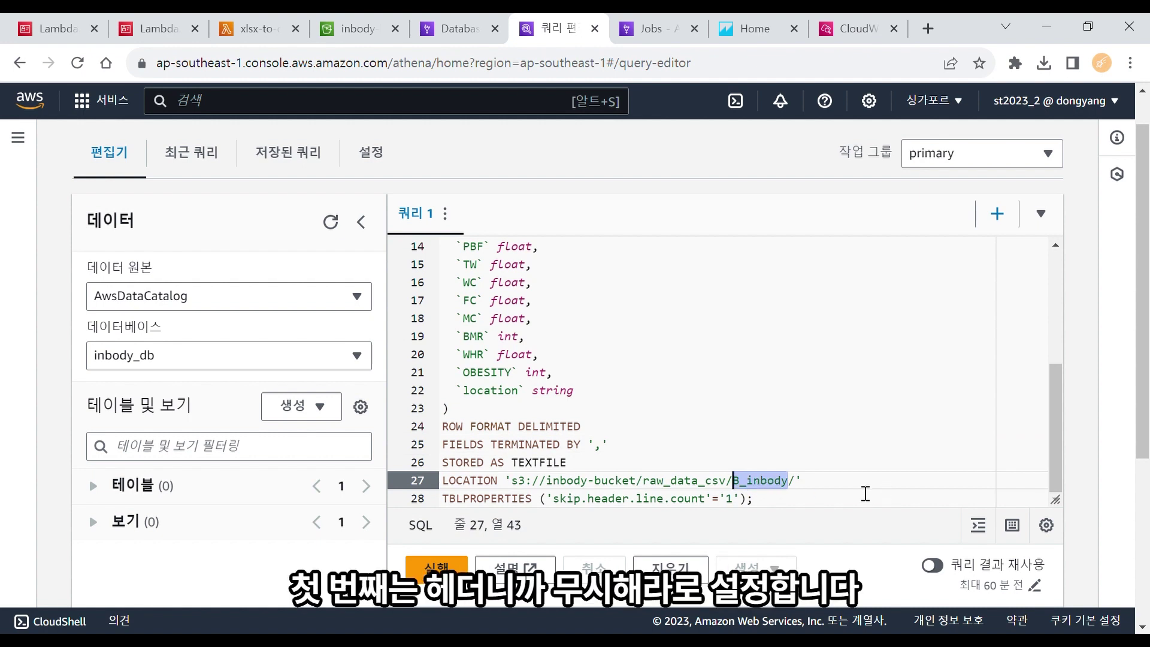
double_click(684, 499)
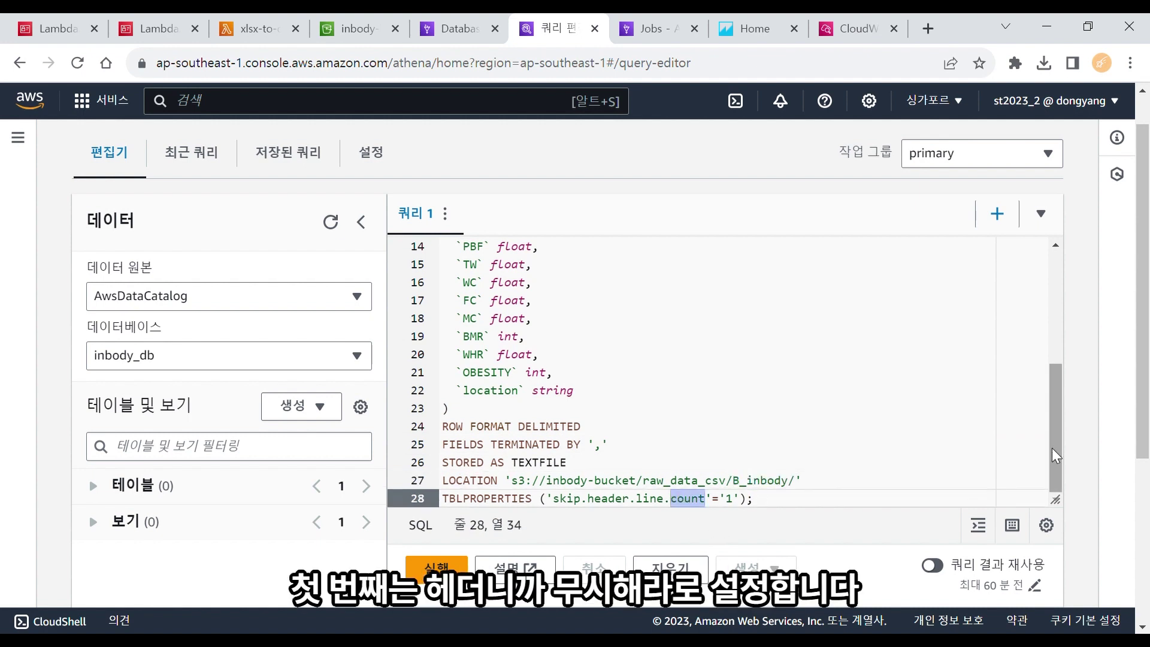
click(596, 499)
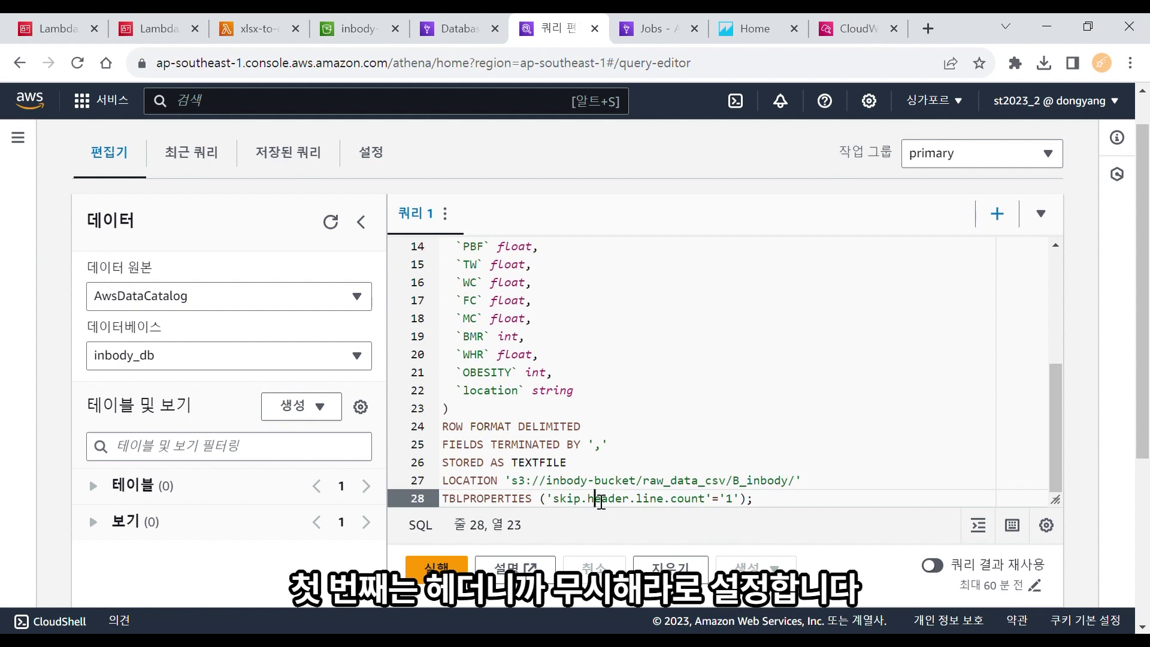
Run the statement to create raw_b, preview the table with a 10-row limit and inspect its columns through location
click(436, 564)
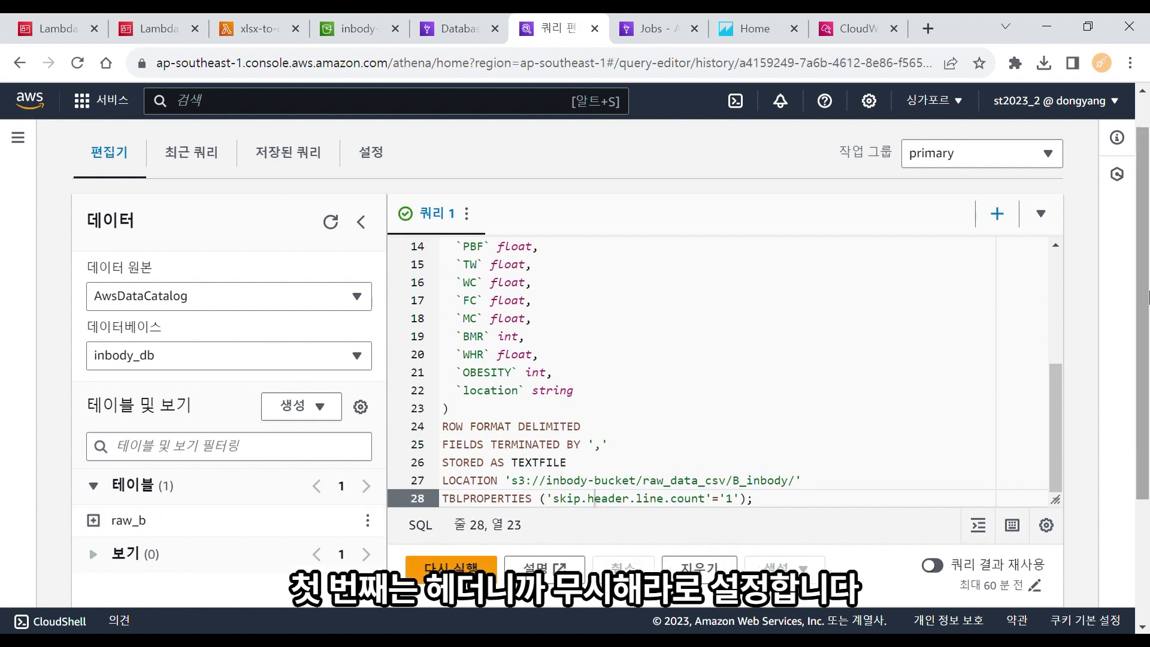
drag(1144, 326, 1139, 300)
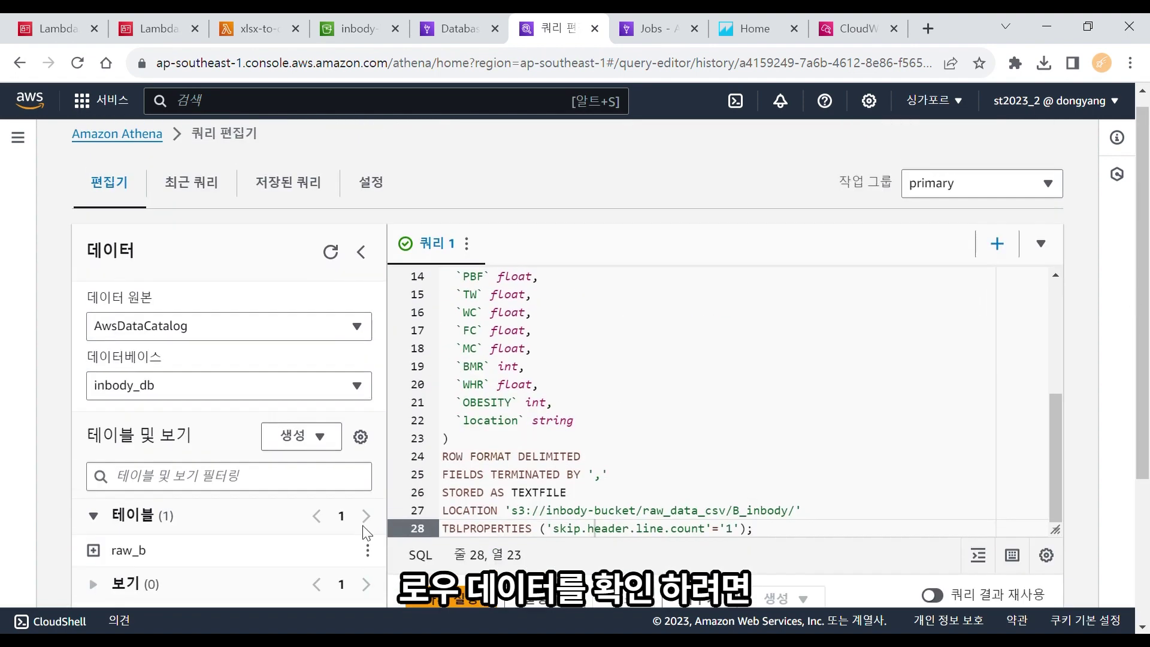
click(368, 551)
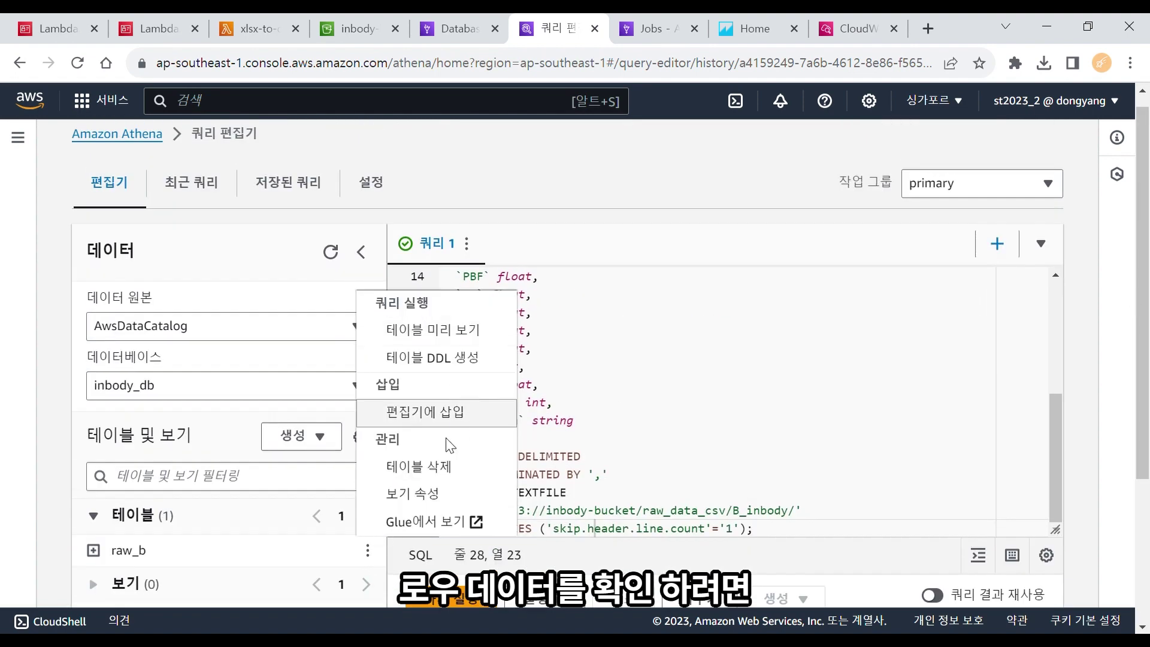
click(479, 336)
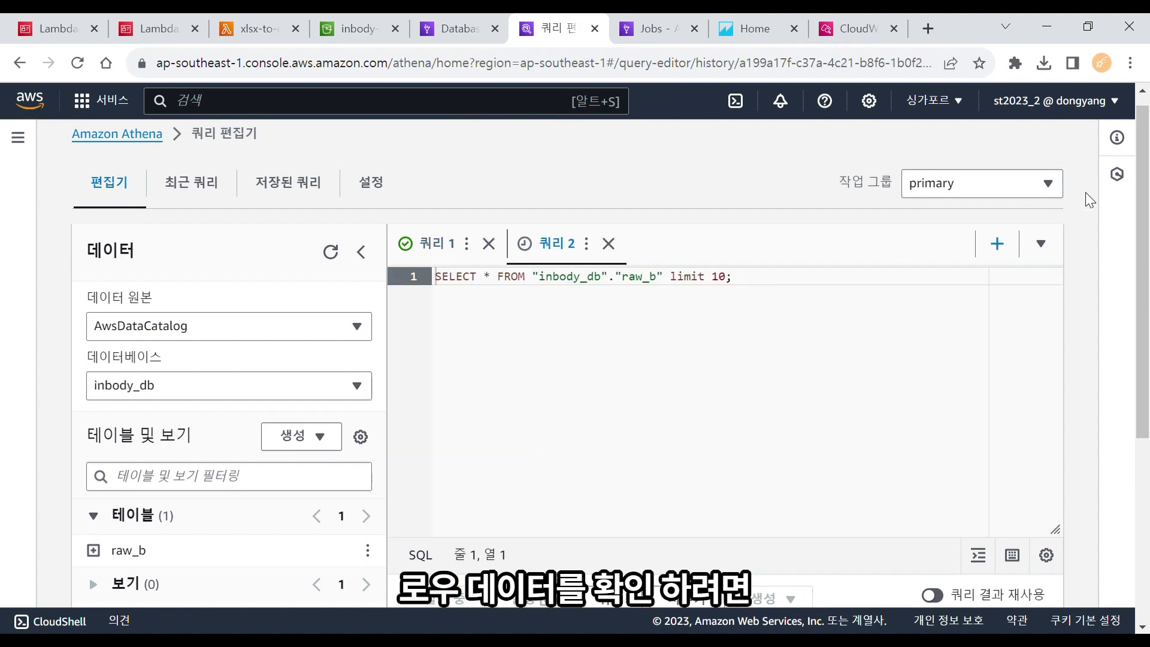
drag(1143, 202, 1147, 409)
drag(673, 600, 853, 601)
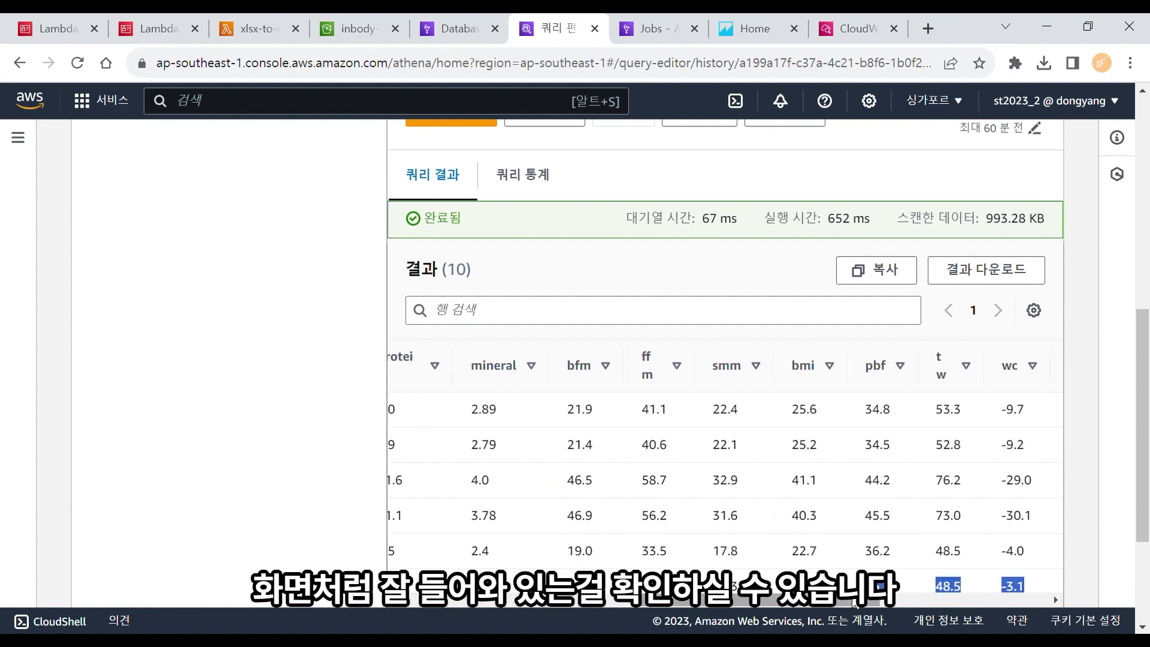
drag(846, 602, 1037, 598)
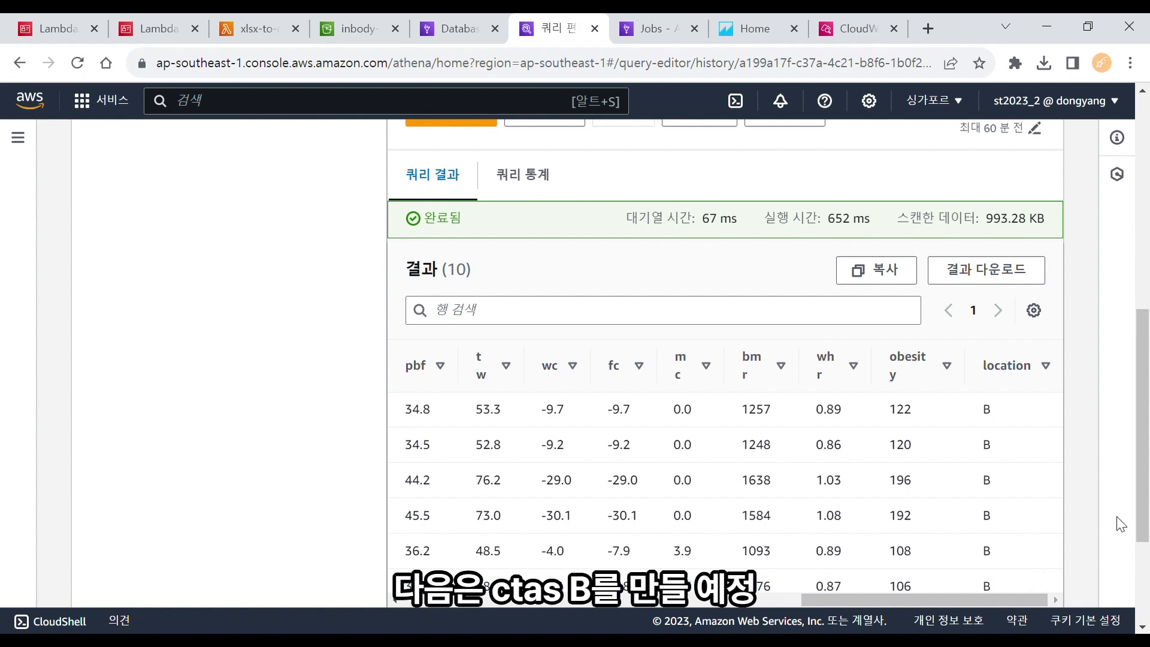
Add a new query creating ctas_b as Parquet in s3://inbody-bucket/parquet_result/B/, partitioned by year, month and day, from raw_b rows before 2018-09-01
scroll(1142, 522, up, 10)
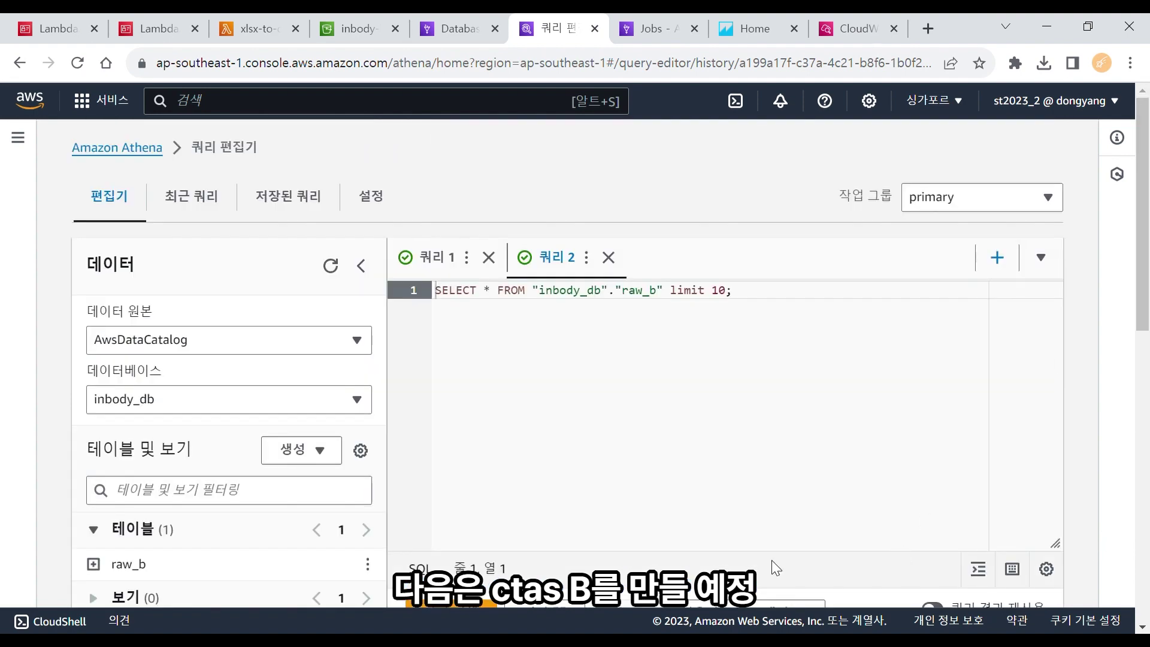
click(801, 446)
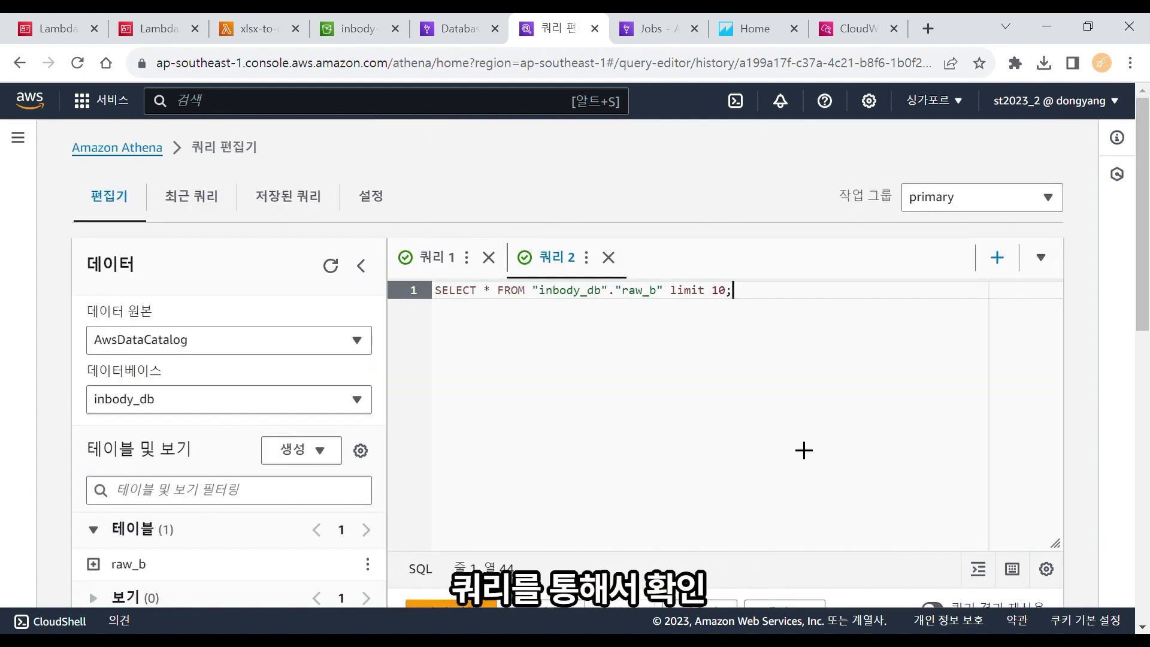
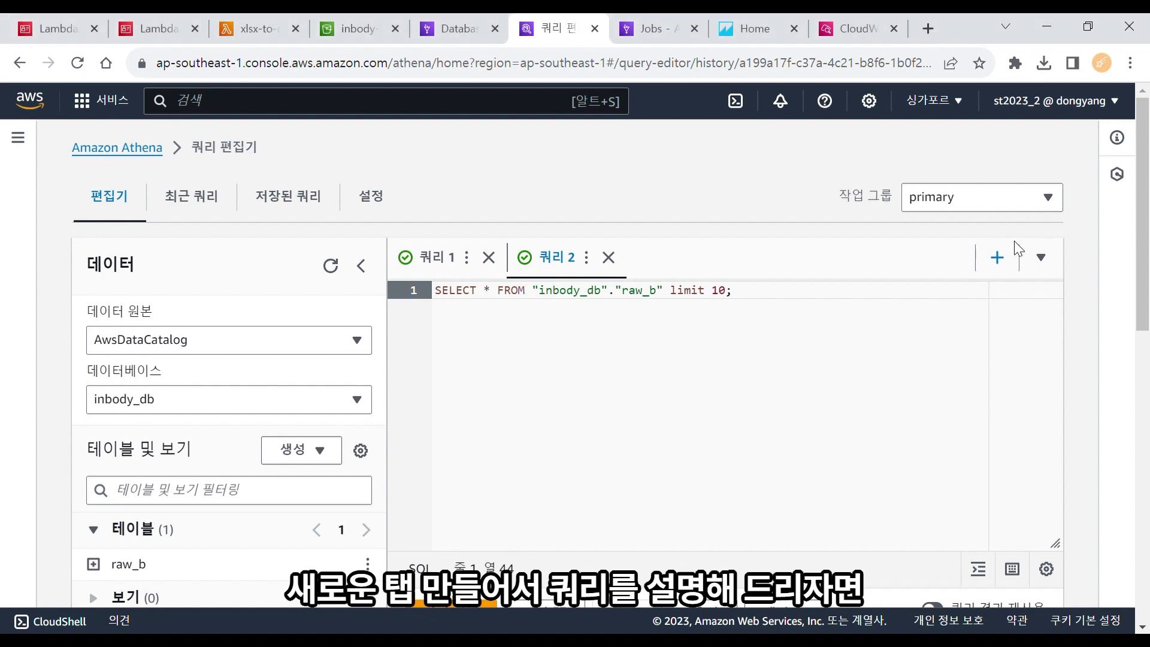
click(1000, 258)
key(ctrl+v)
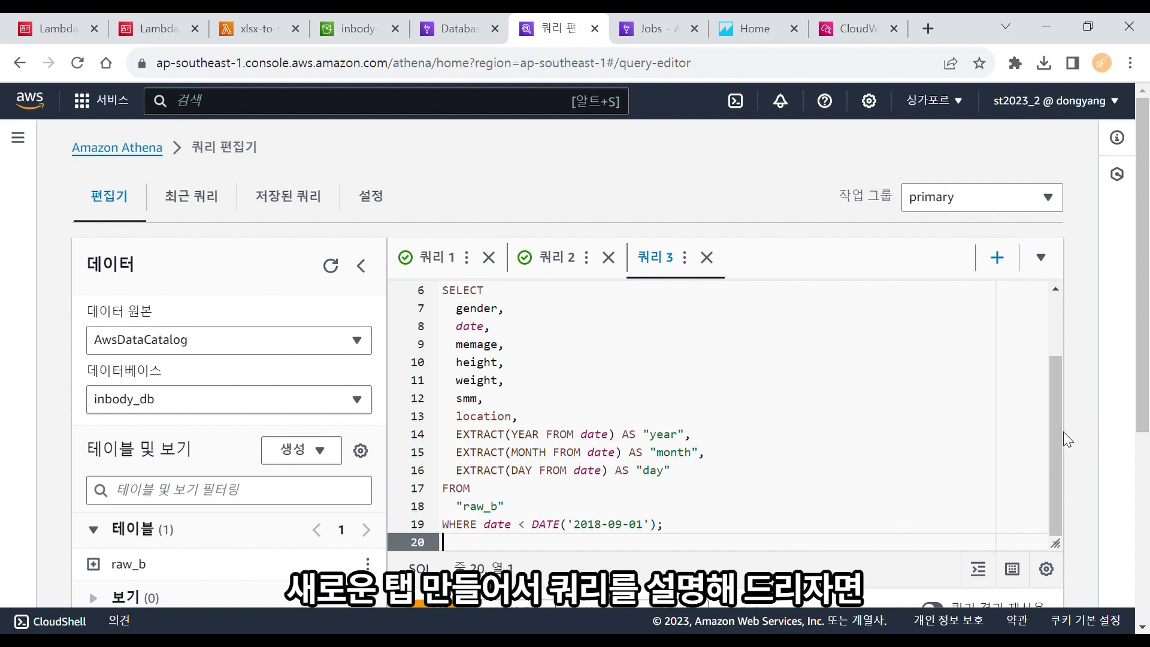
Examine the ctas_b statement's table name, external location, Parquet format and year, month and day partitions
drag(1055, 429, 1058, 355)
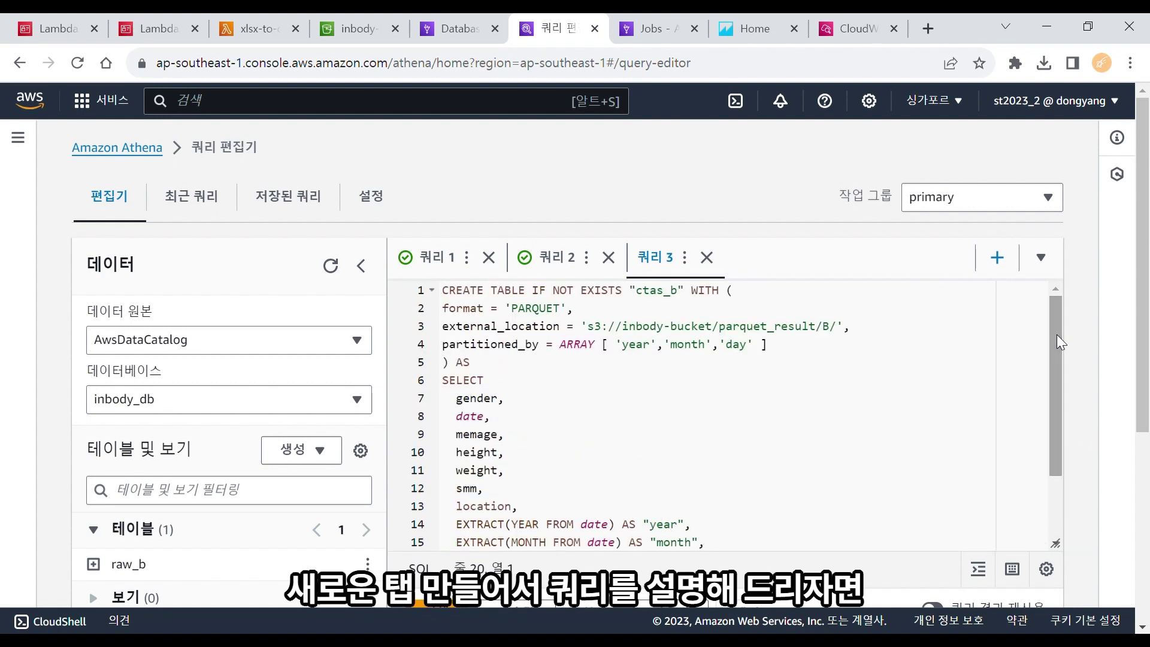
double_click(679, 299)
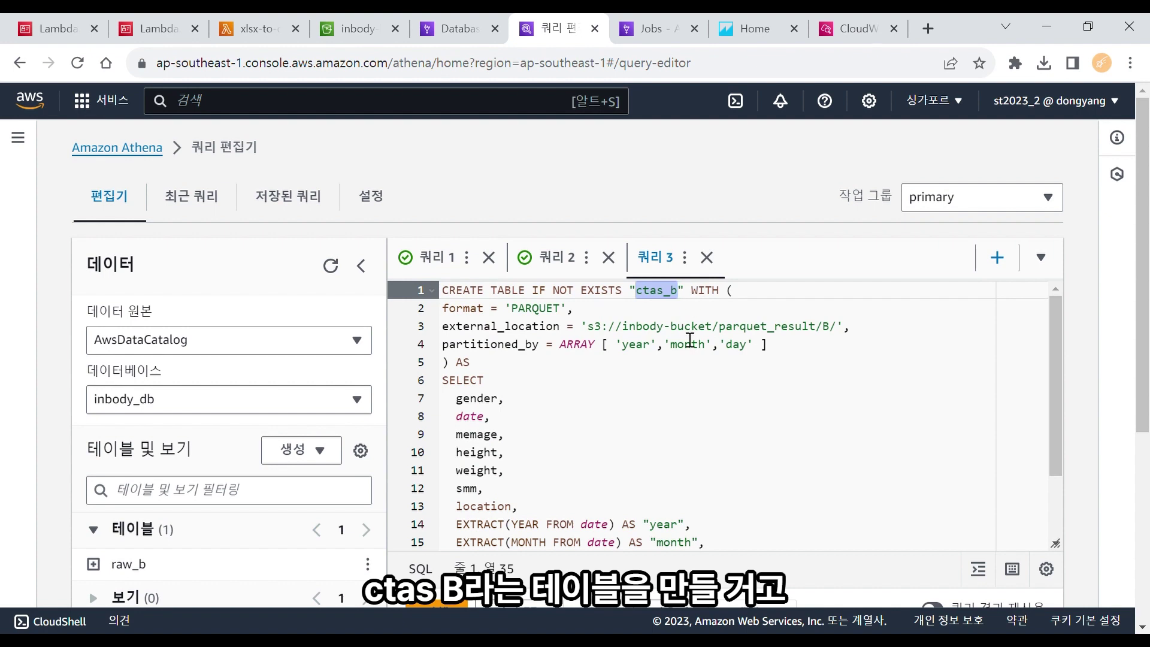
double_click(801, 327)
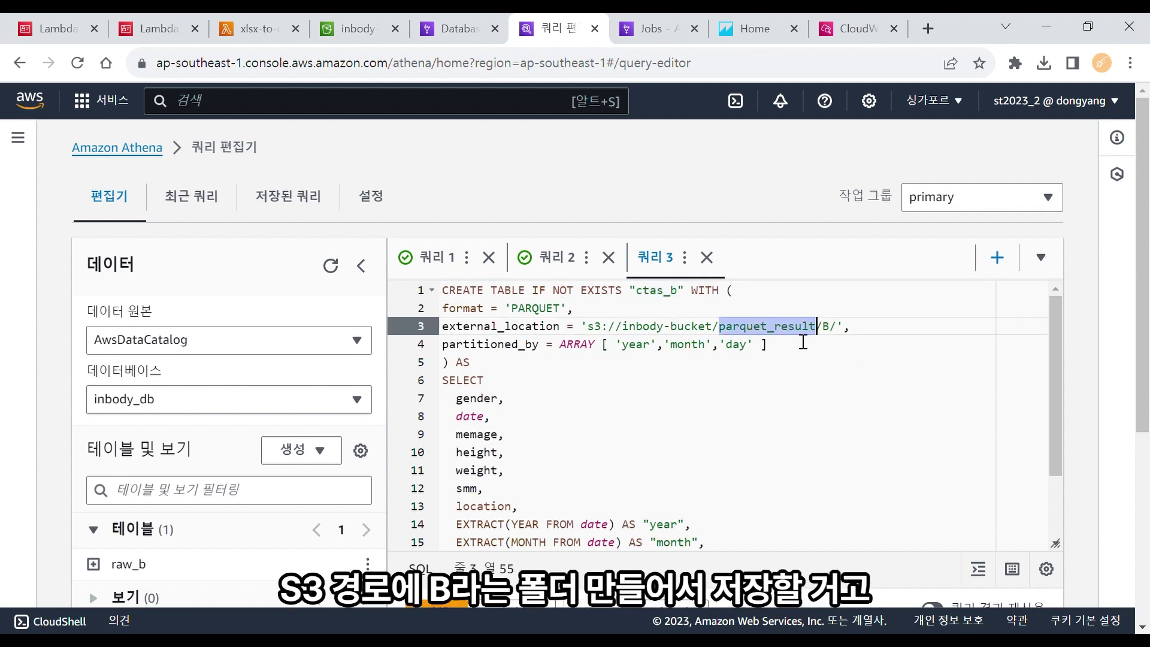
click(833, 337)
click(872, 337)
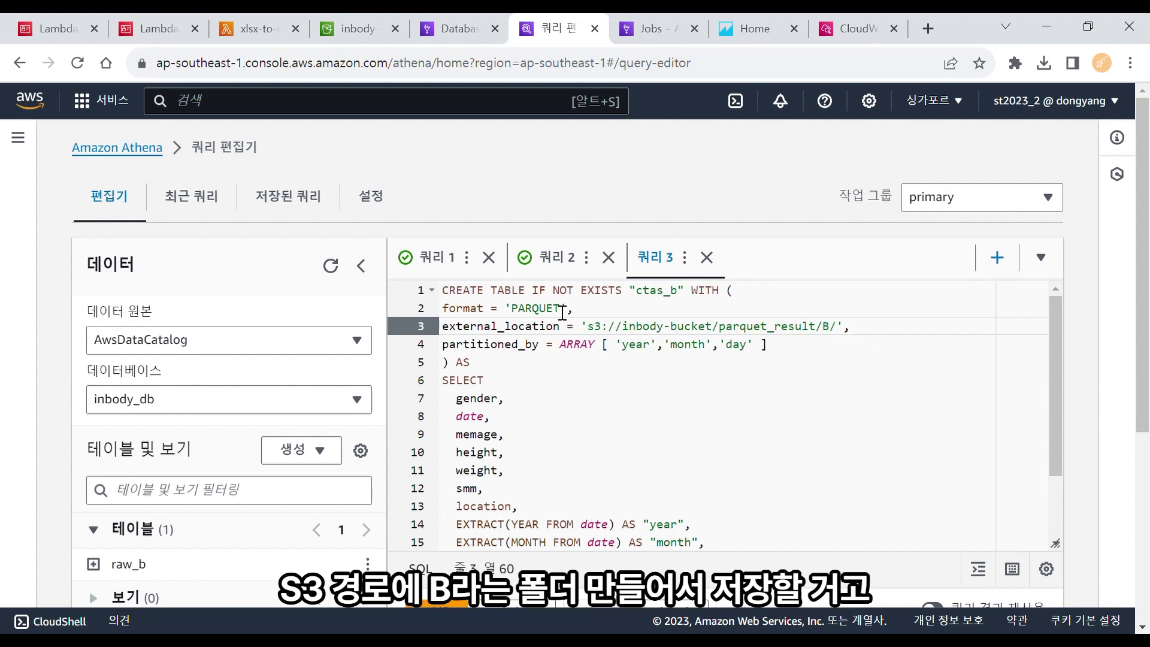
double_click(543, 311)
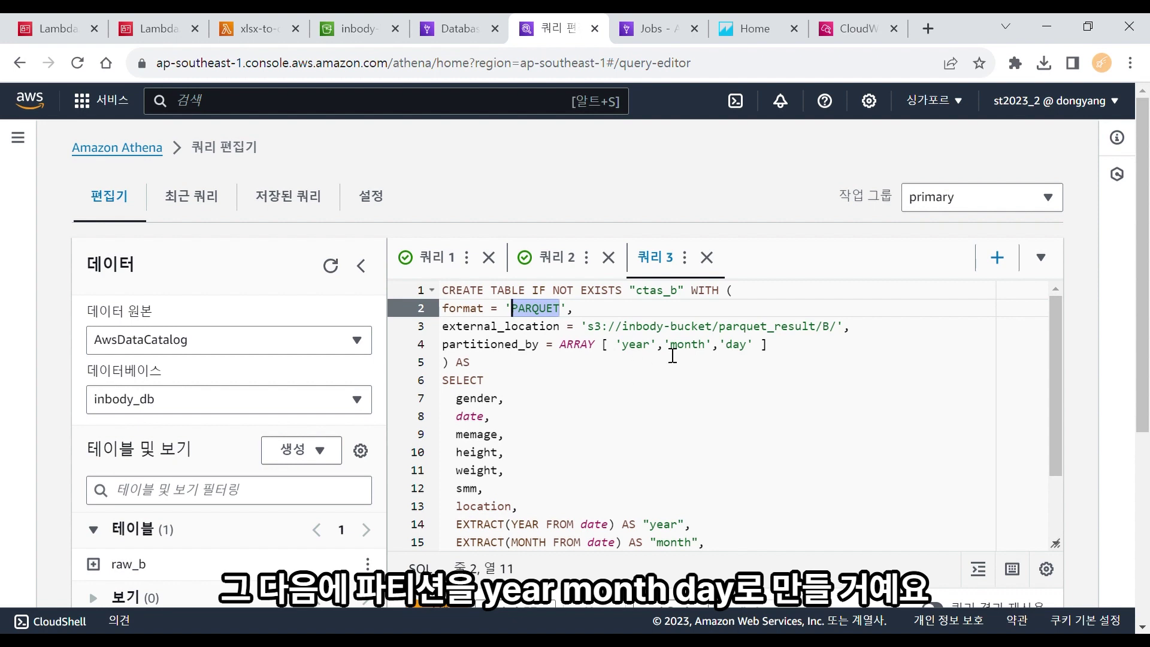
double_click(649, 346)
double_click(704, 346)
double_click(748, 347)
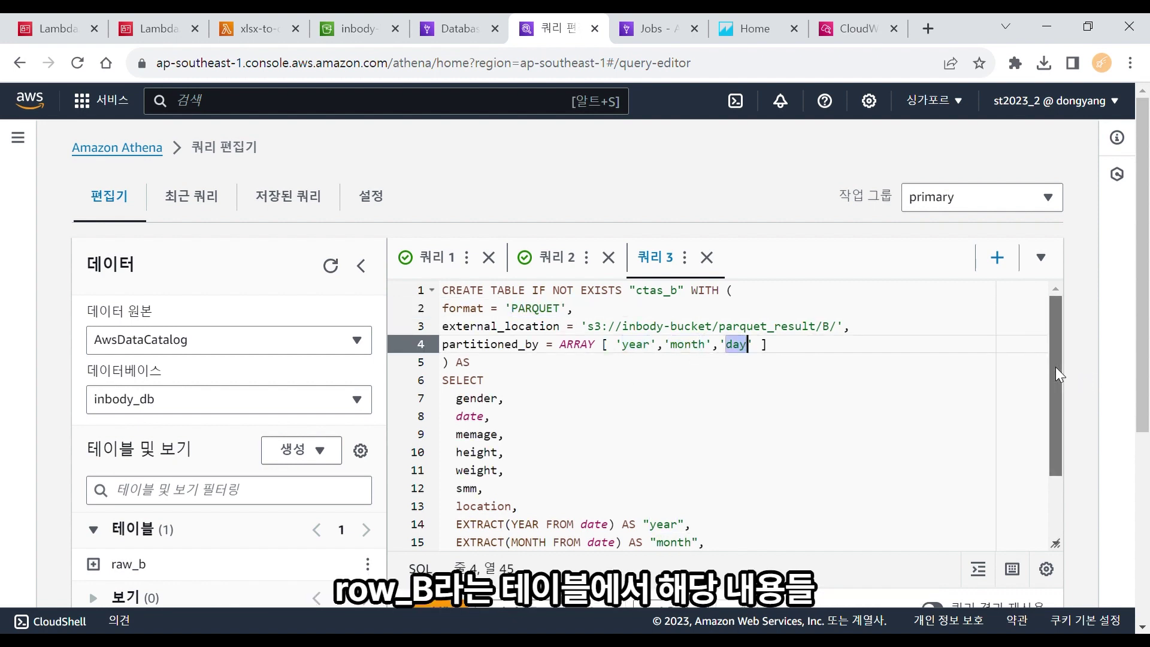
Examine the ctas_b query's selected columns, its raw_b source table and the date condition in its WHERE clause
drag(1055, 366, 1060, 450)
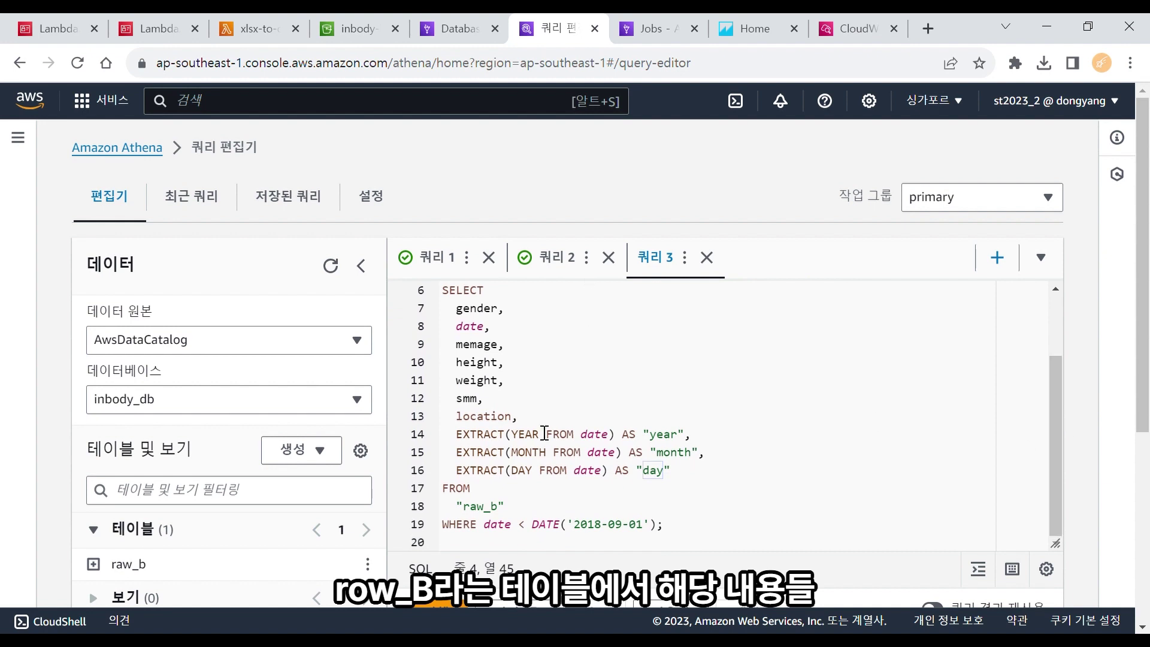
double_click(483, 508)
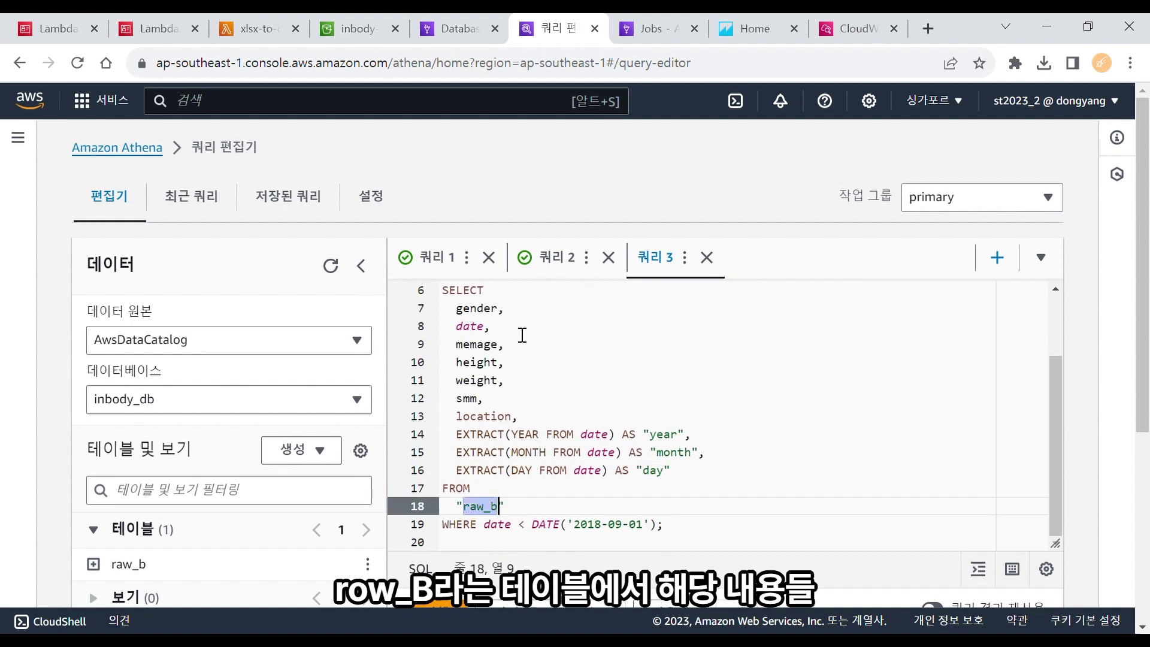
drag(456, 308, 640, 460)
click(741, 492)
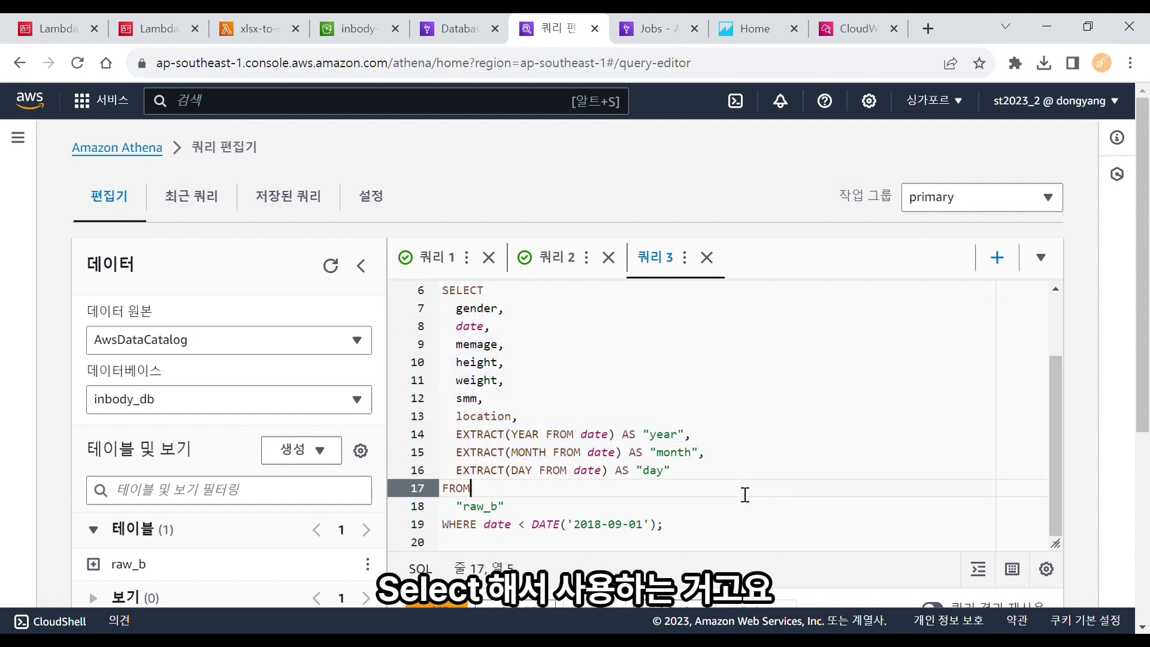
click(1057, 455)
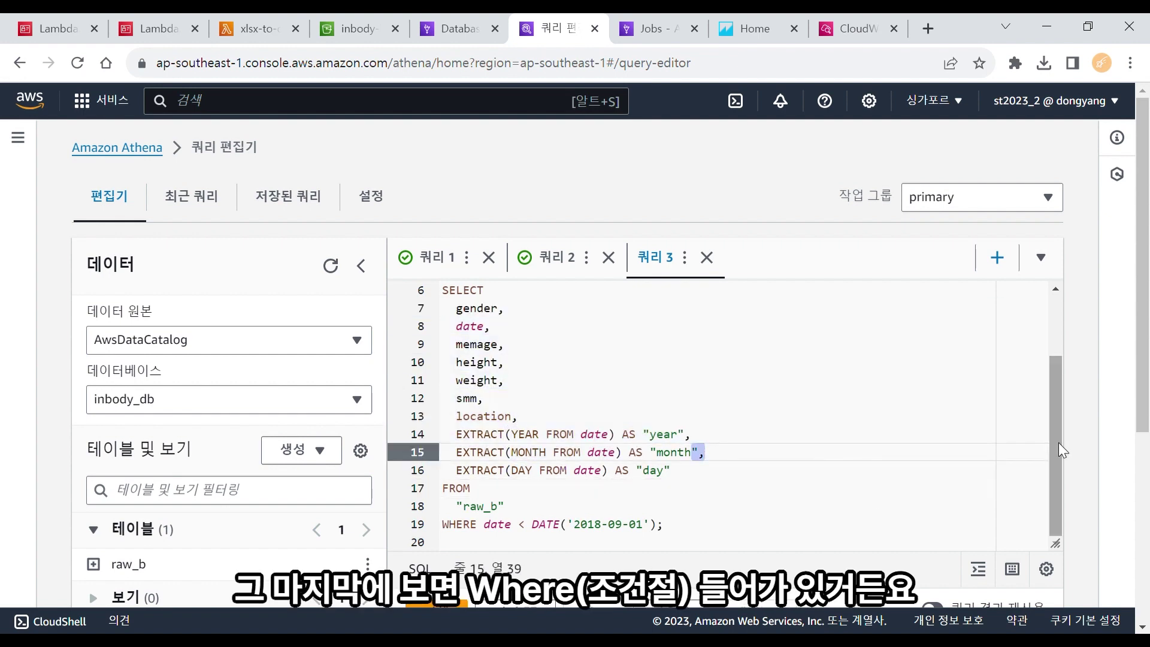
click(647, 530)
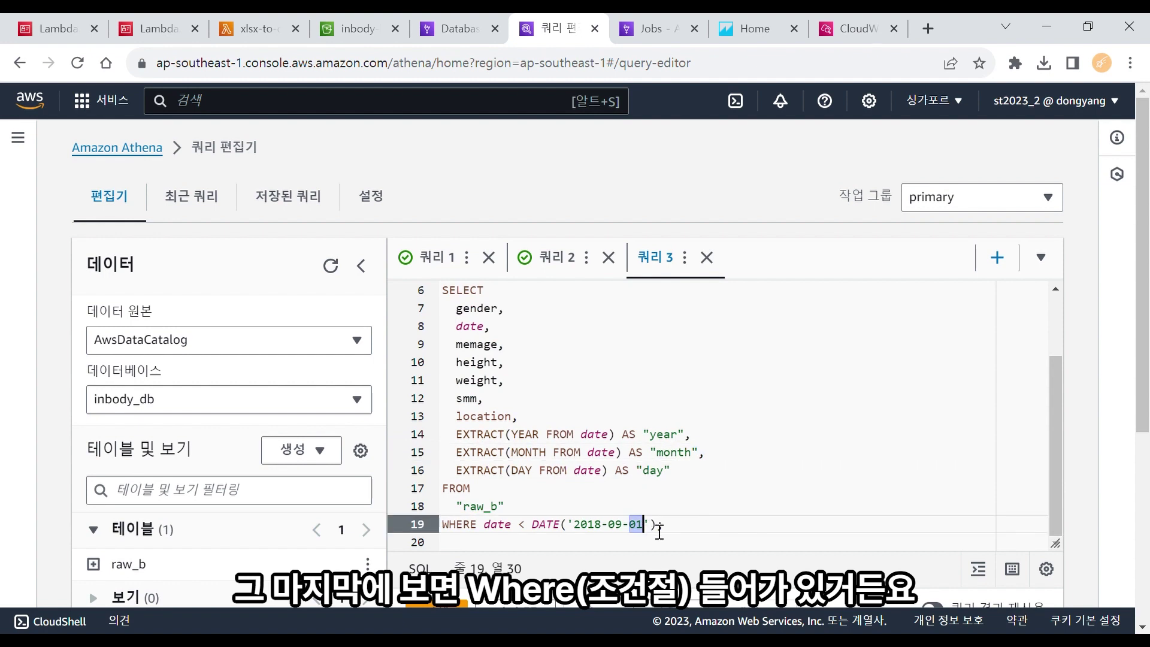
Run the query 3 statement selecting raw_b records dated before 2018-09-01 and check its result
key(Right)
key(Right)
drag(667, 534, 434, 528)
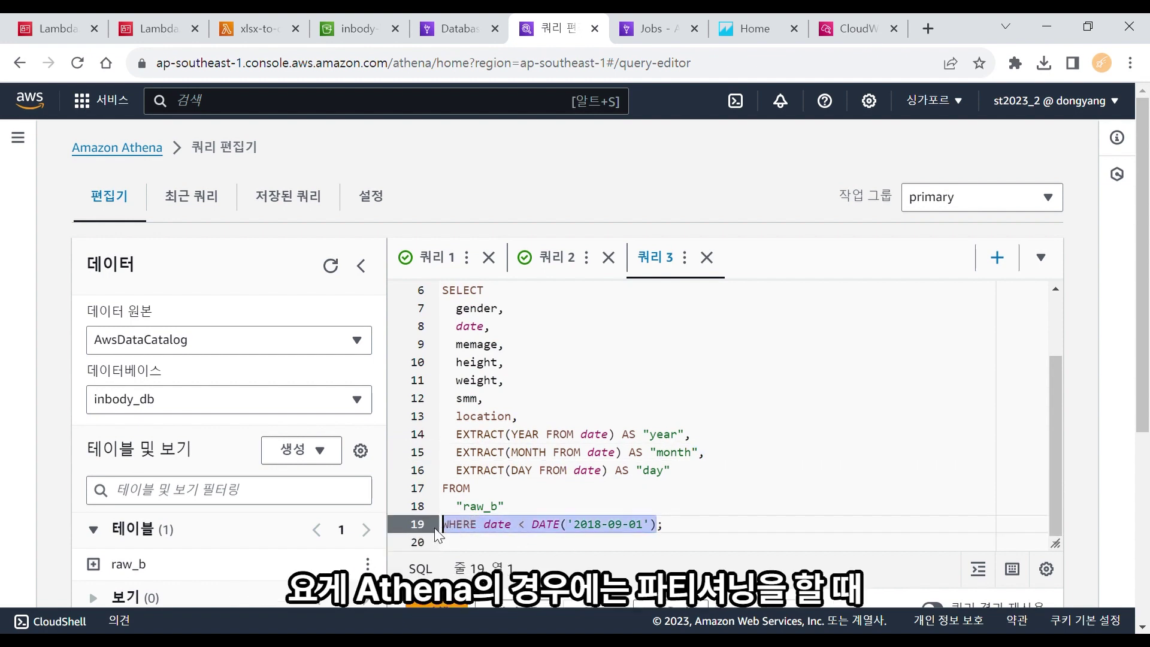
click(789, 535)
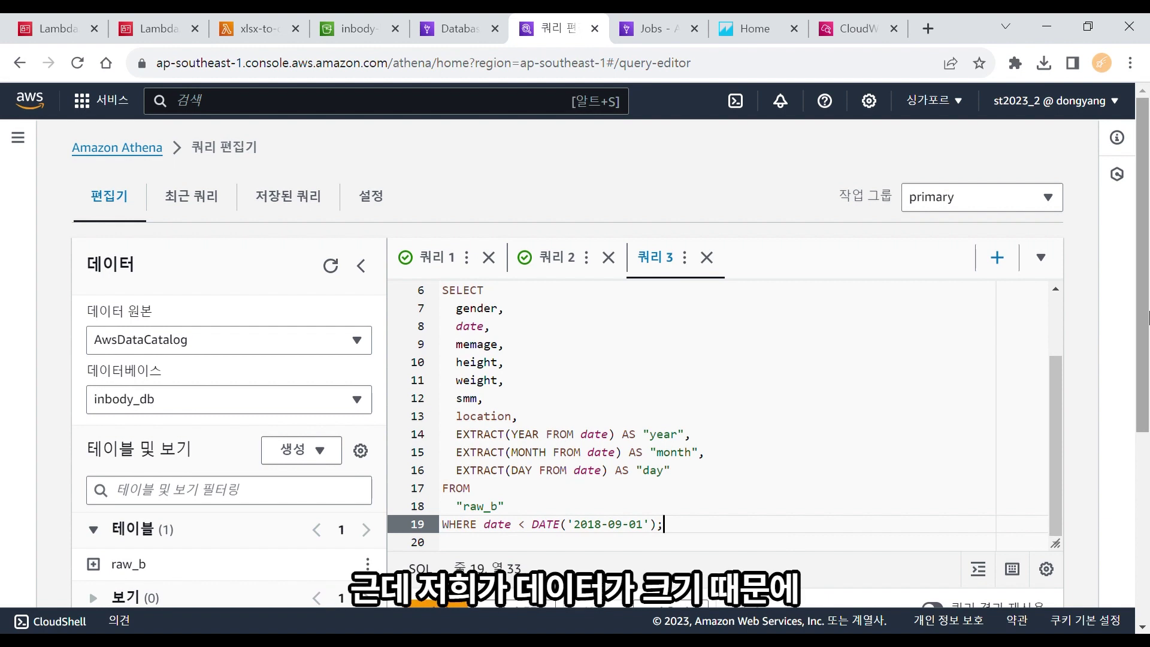
scroll(1145, 346, down, 2)
drag(1145, 346, 1146, 377)
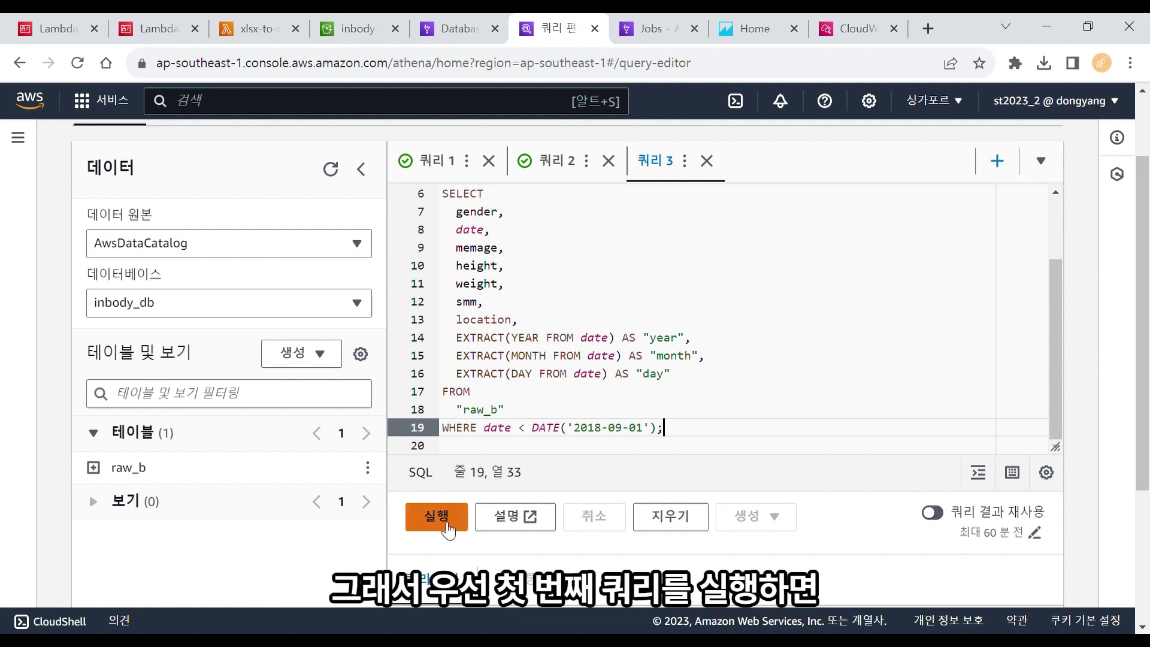
click(448, 529)
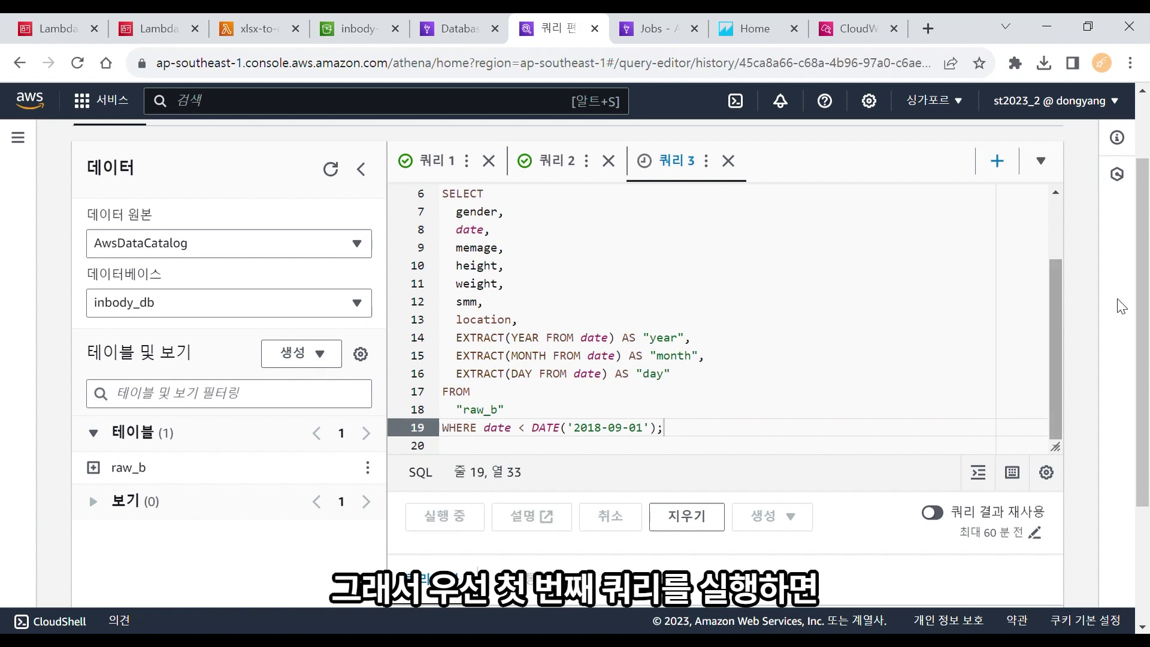
drag(1143, 289, 1146, 413)
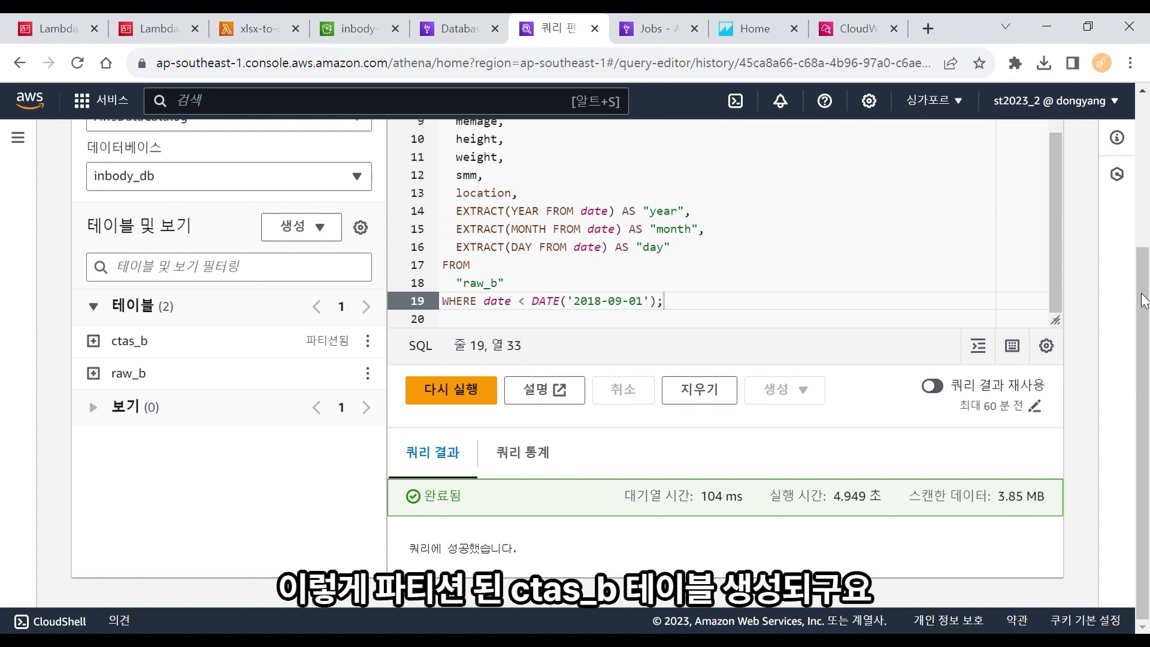
drag(1144, 290, 1144, 186)
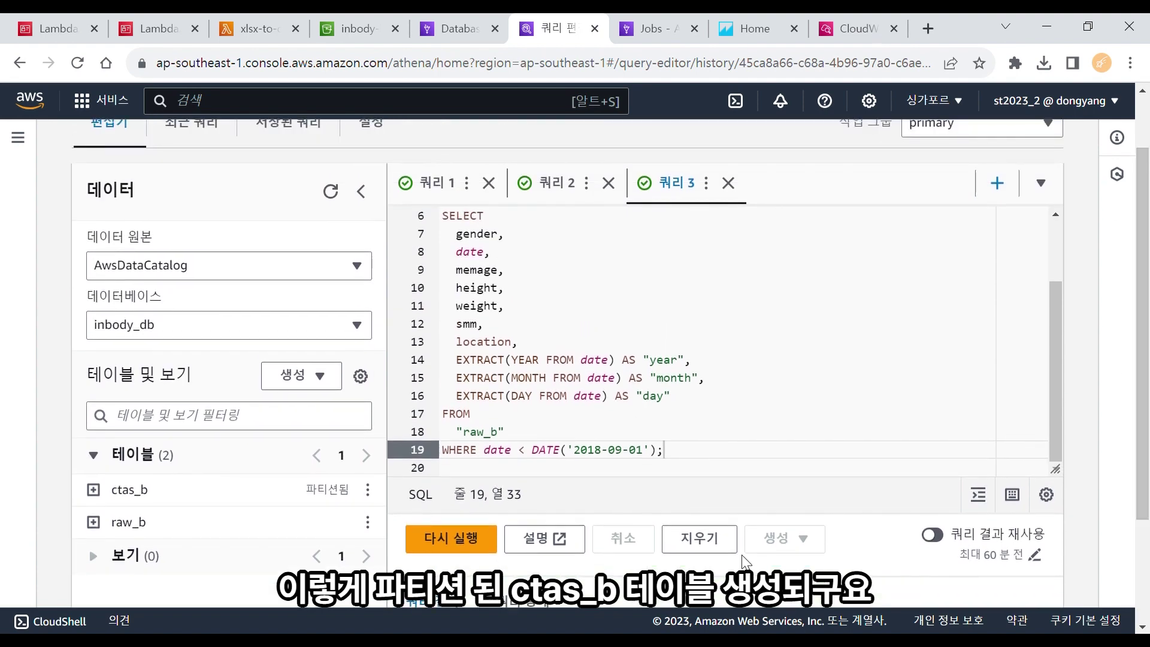
key(Return)
key(Return)
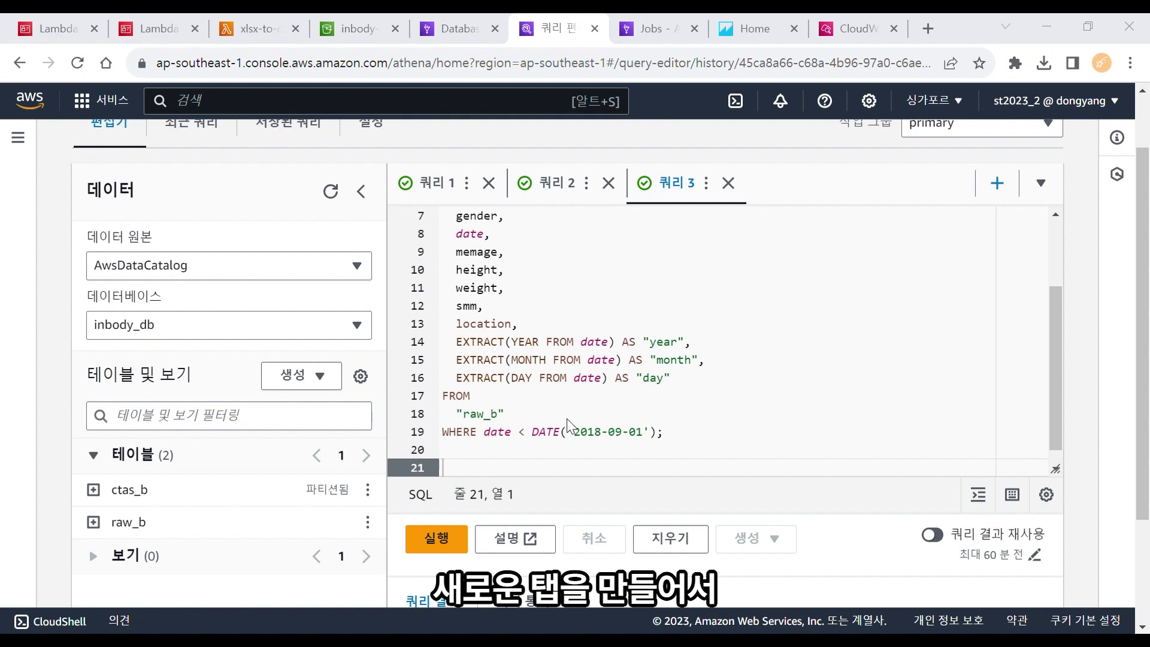
text(SELECT   gender,   date,   memage,   height,   weight,   smm,   location,   EXTRACT(YEAR FROM date) AS "year",   EXTRACT(MONTH FROM date) AS "month",   EXTRACT(DAY FROM date) AS "day" FROM   "raw_b" WHERE date >= DATE('2018-09-01') AND date < DATE('2018-10-20');)
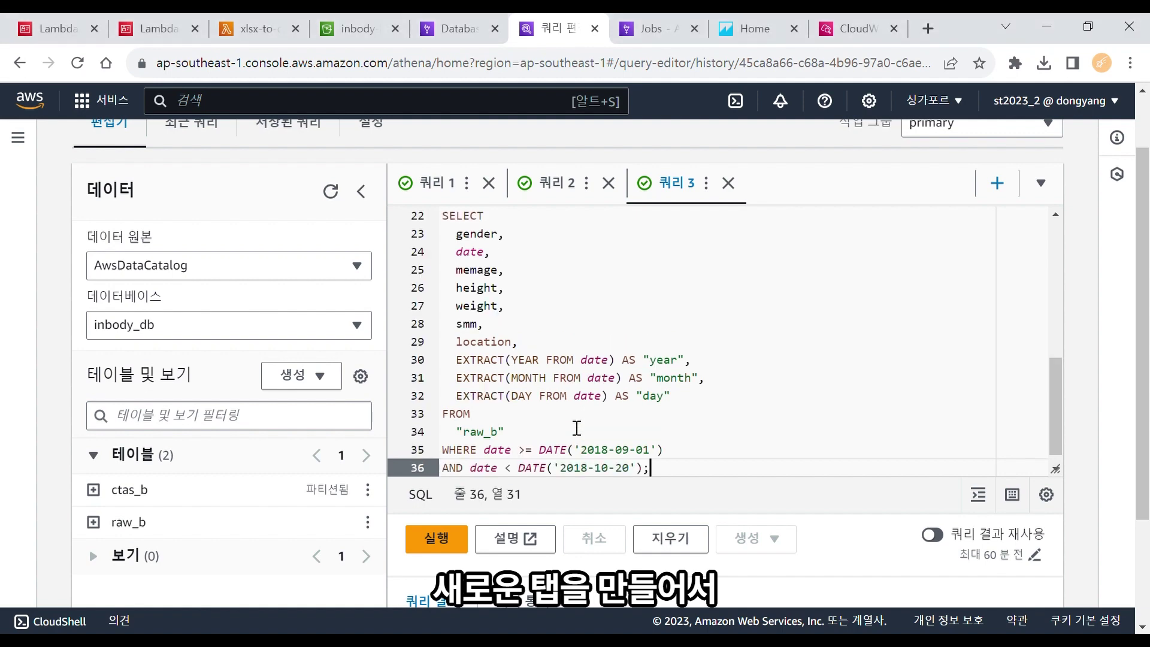
key(ctrl+z)
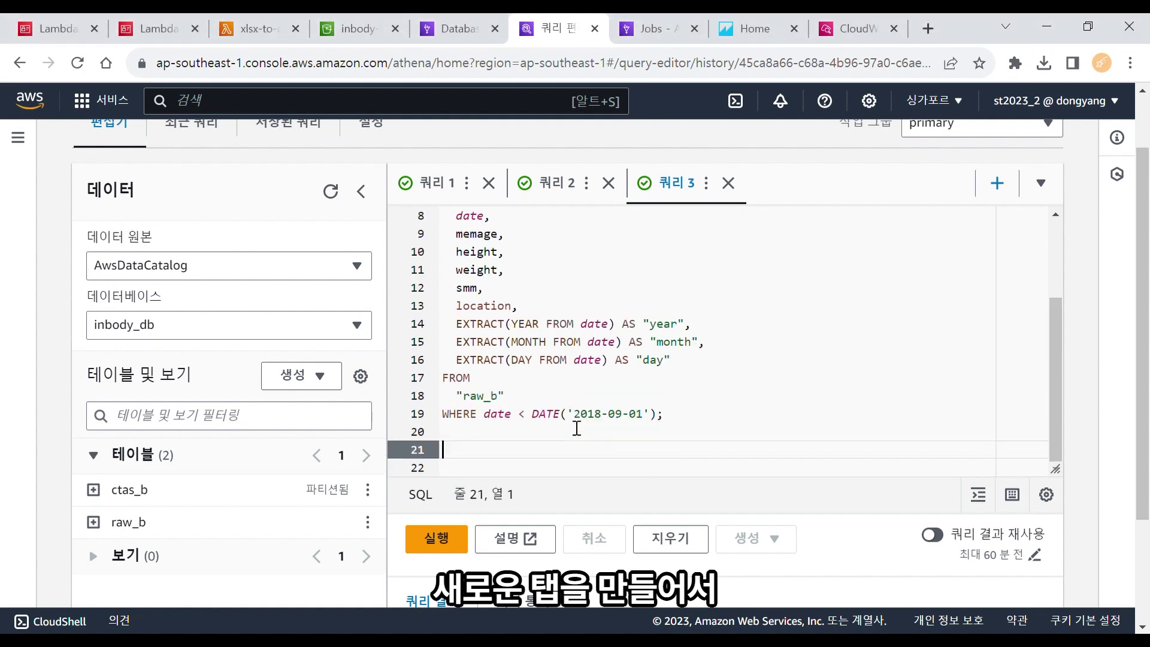
Add a new query selecting raw_b rows from 2018-09-01 to before 2018-10-20 with extracted year, month and day, and compare it with query 3
click(997, 183)
text(SELECT   gender,   date,   memage,   height,   weight,   smm,   location,   EXTRACT(YEAR FROM date) AS "year",   EXTRACT(MONTH FROM date) AS "month",   EXTRACT(DAY FROM date) AS "day" FROM   "raw_b" WHERE date >= DATE('2018-09-01') AND date < DATE('2018-10-20');)
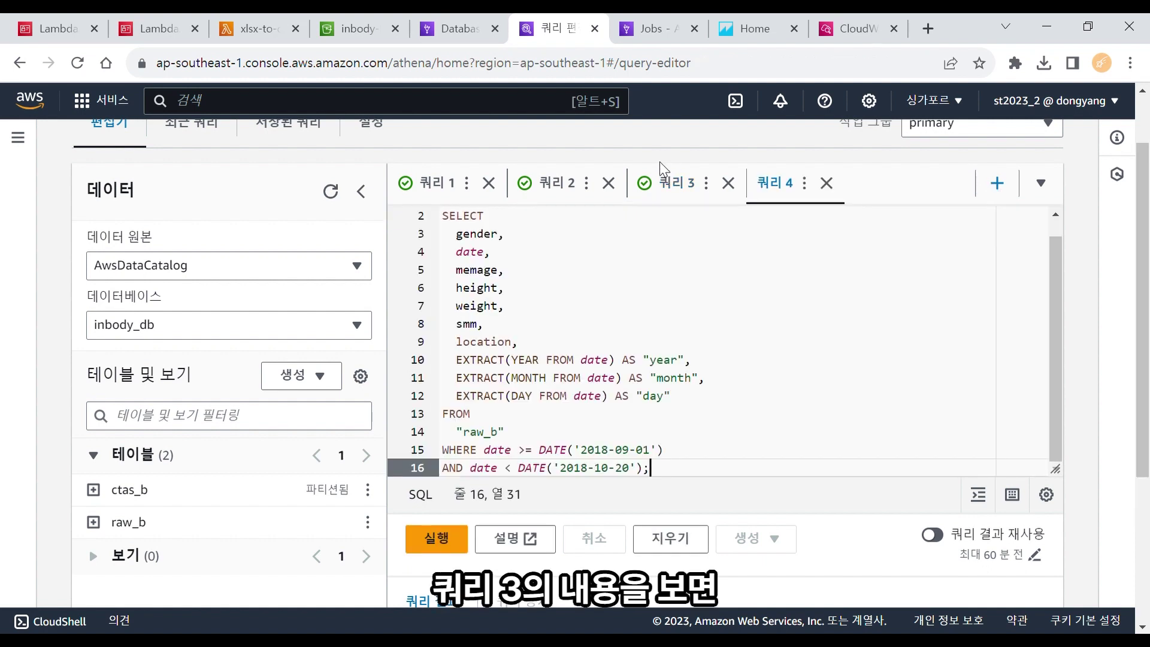
click(672, 183)
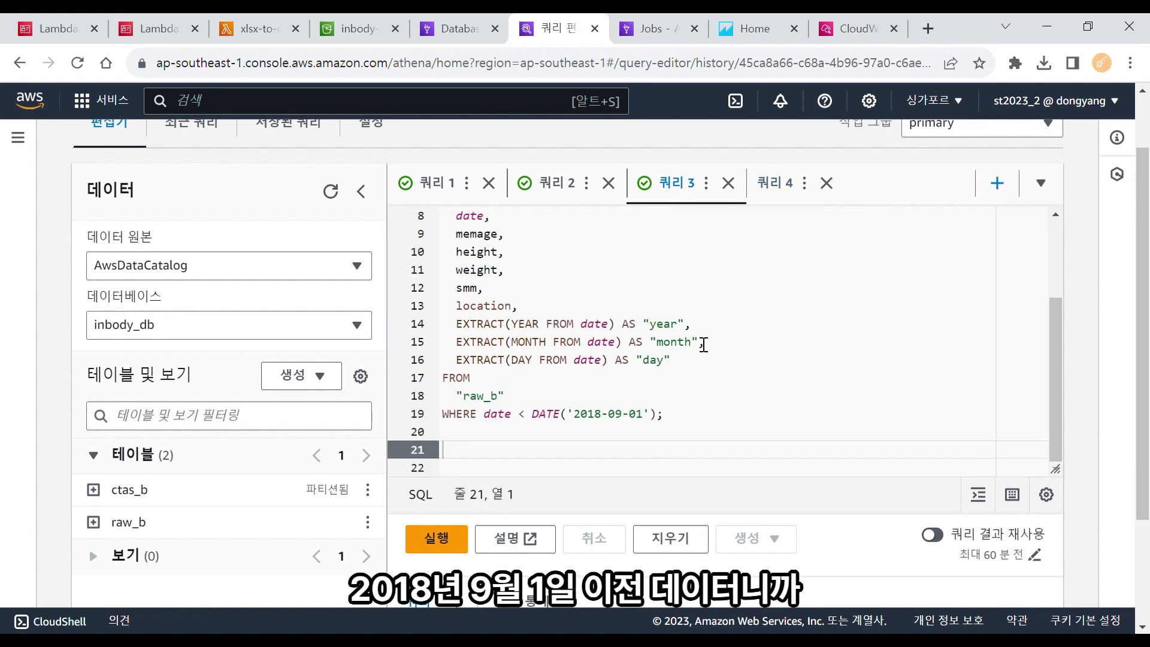
click(805, 183)
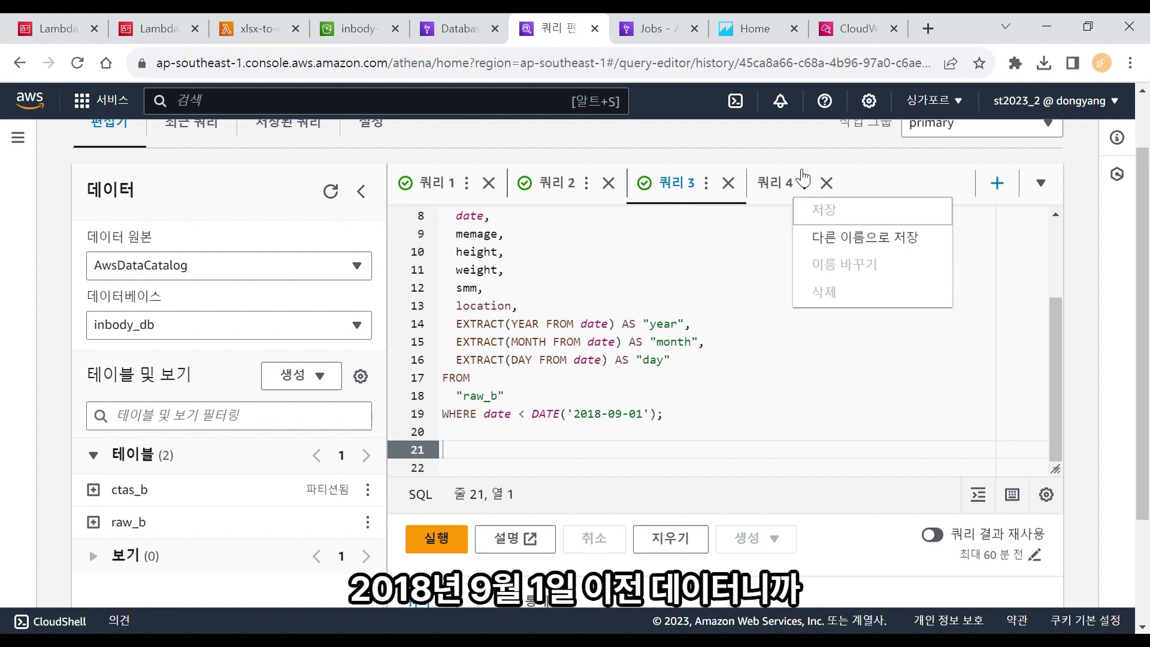
click(786, 185)
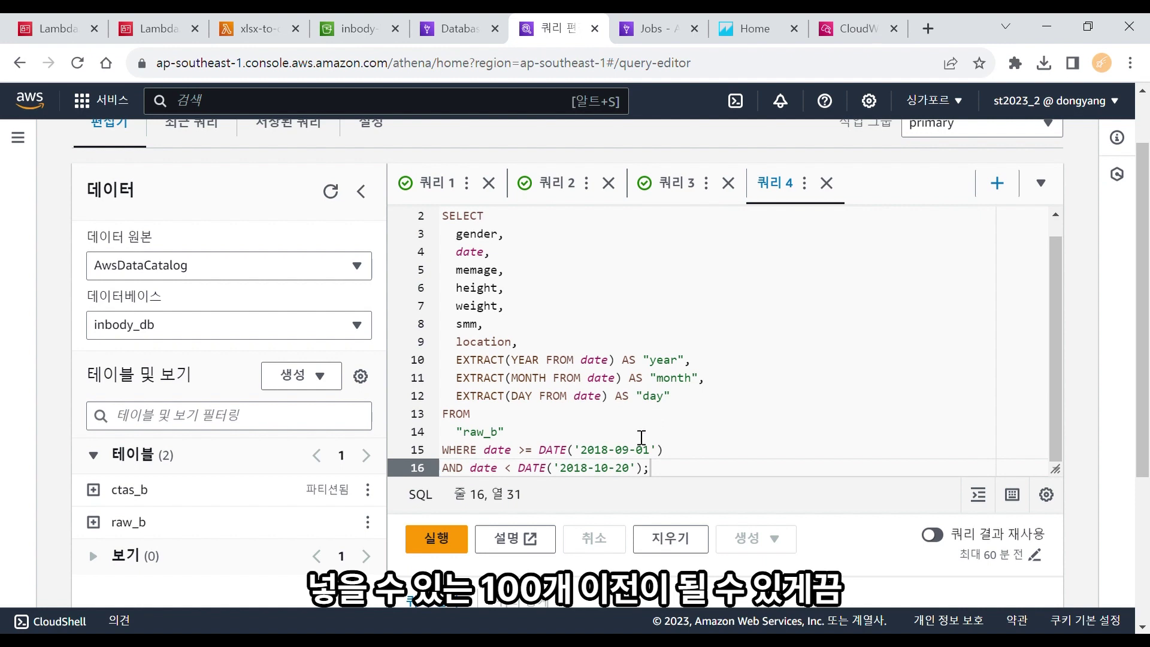
double_click(622, 472)
click(663, 475)
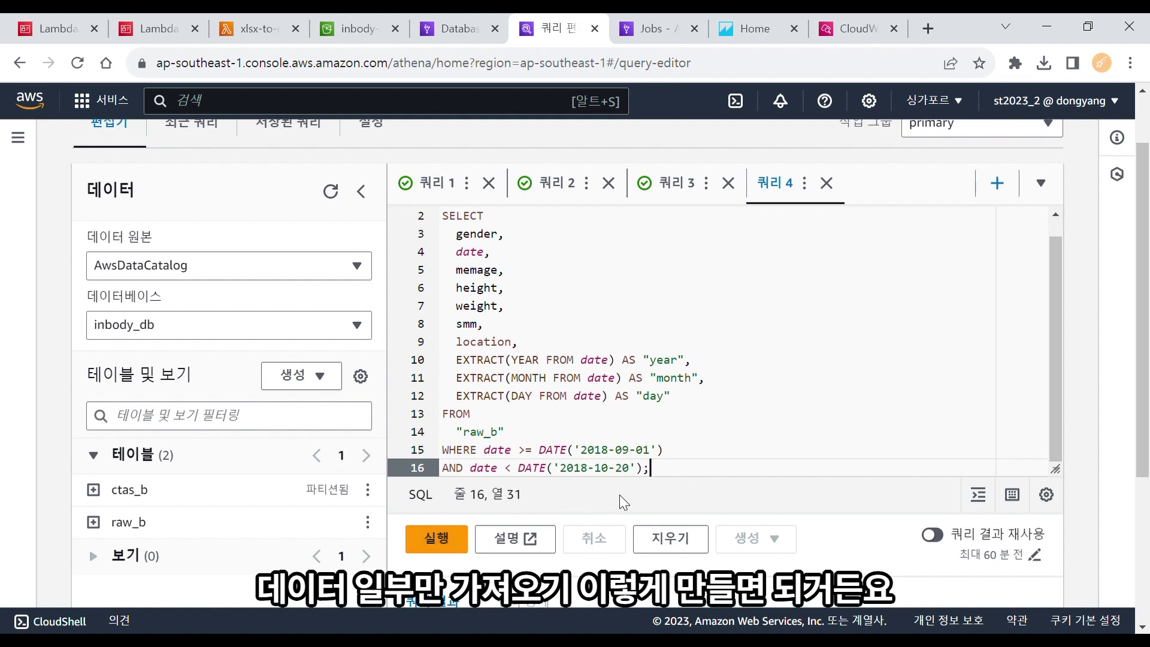
Set the end date in query 4's condition to 2018-12-01, run the query and check its result
click(614, 474)
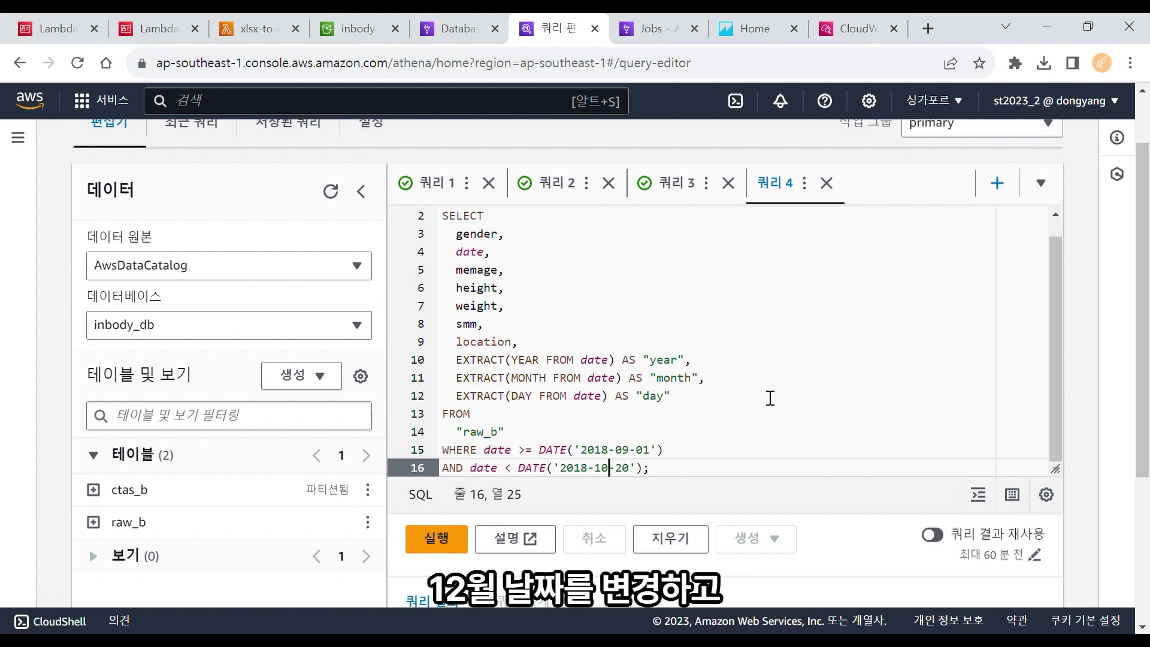
key(BackSpace)
text(2)
key(BackSpace)
key(BackSpace)
text(01)
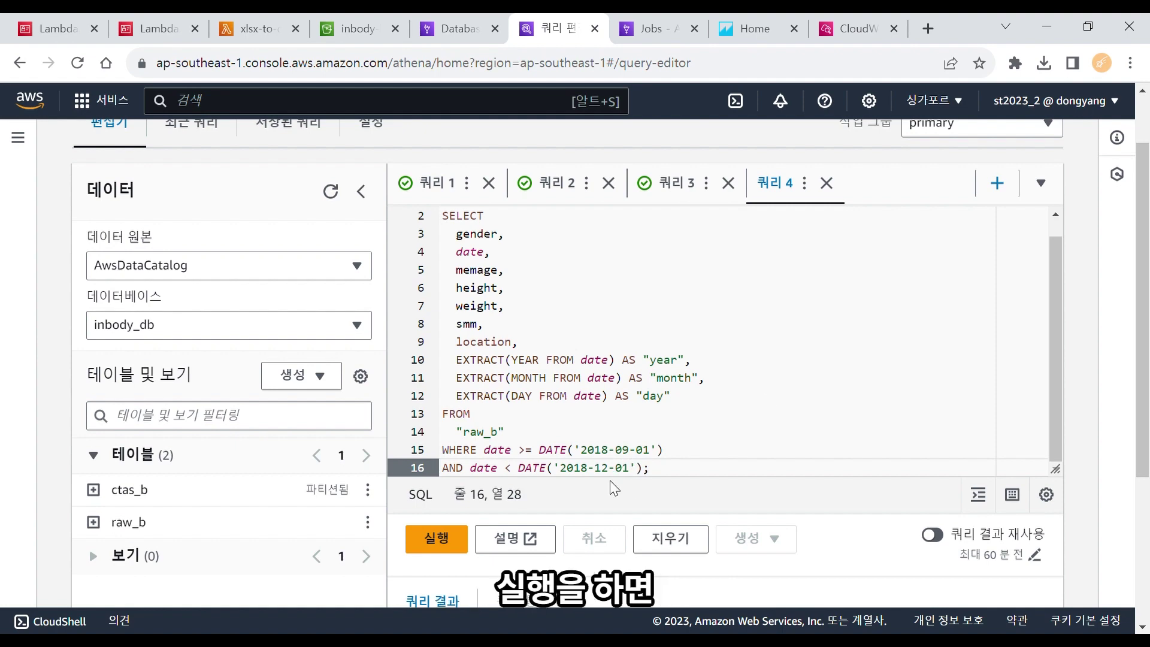
click(456, 543)
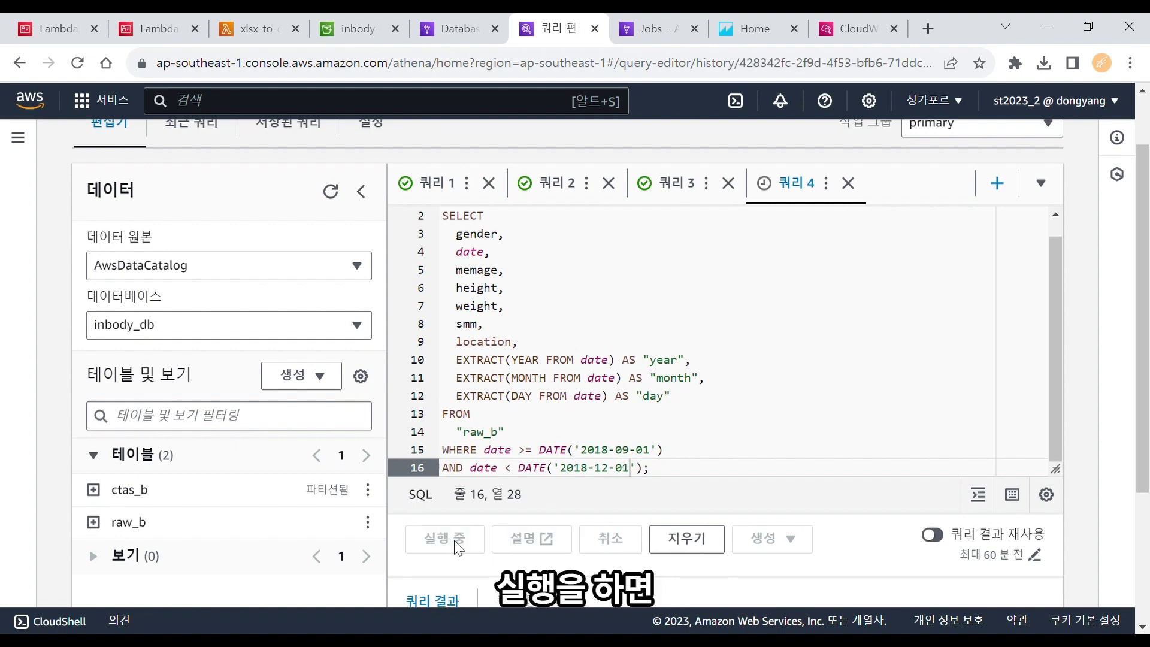
drag(1144, 311, 1146, 431)
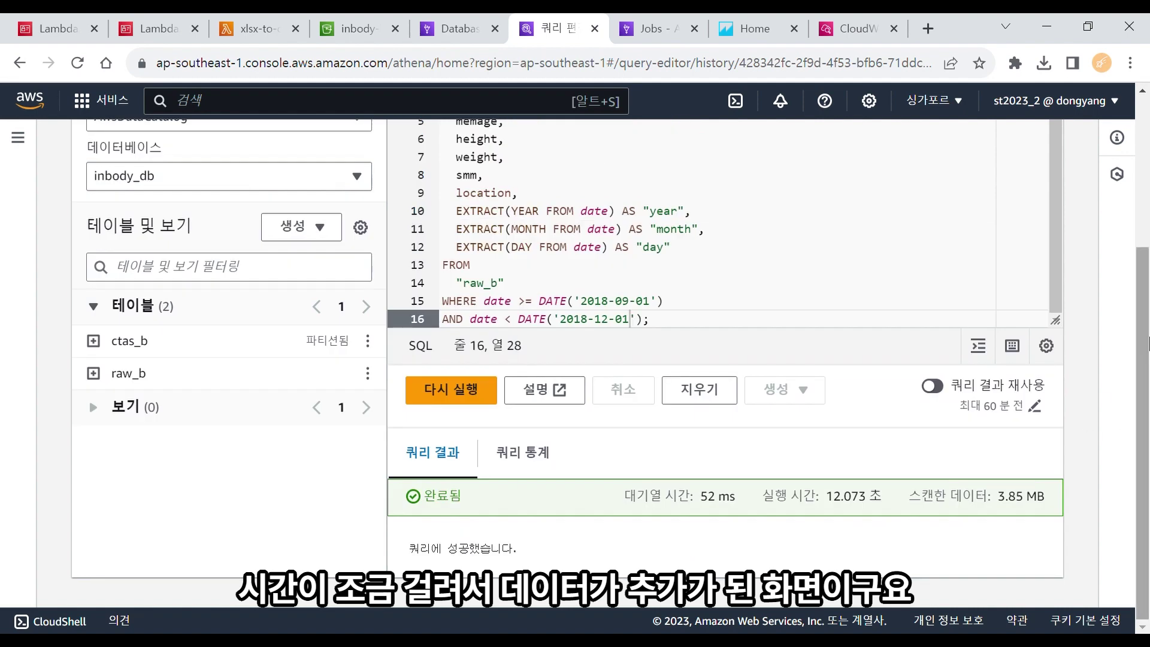
drag(1145, 351, 1144, 282)
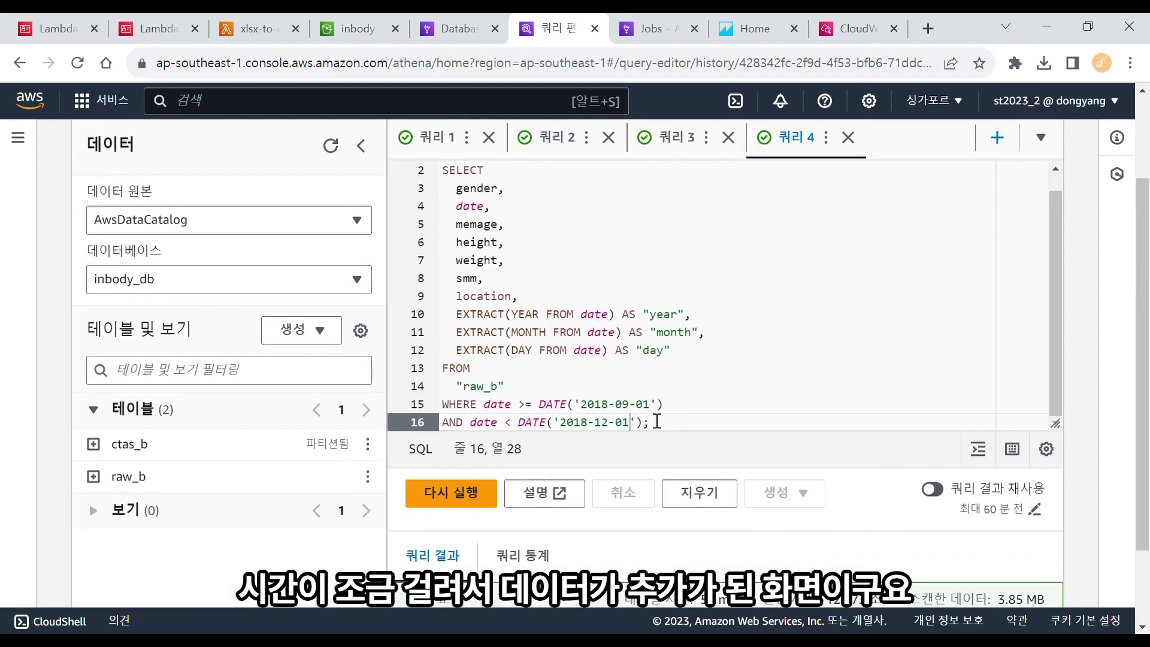
Set query 4's date range from 2018-12-01 to before 2019-04-01 and run it
key(Up)
key(BackSpace)
key(BackSpace)
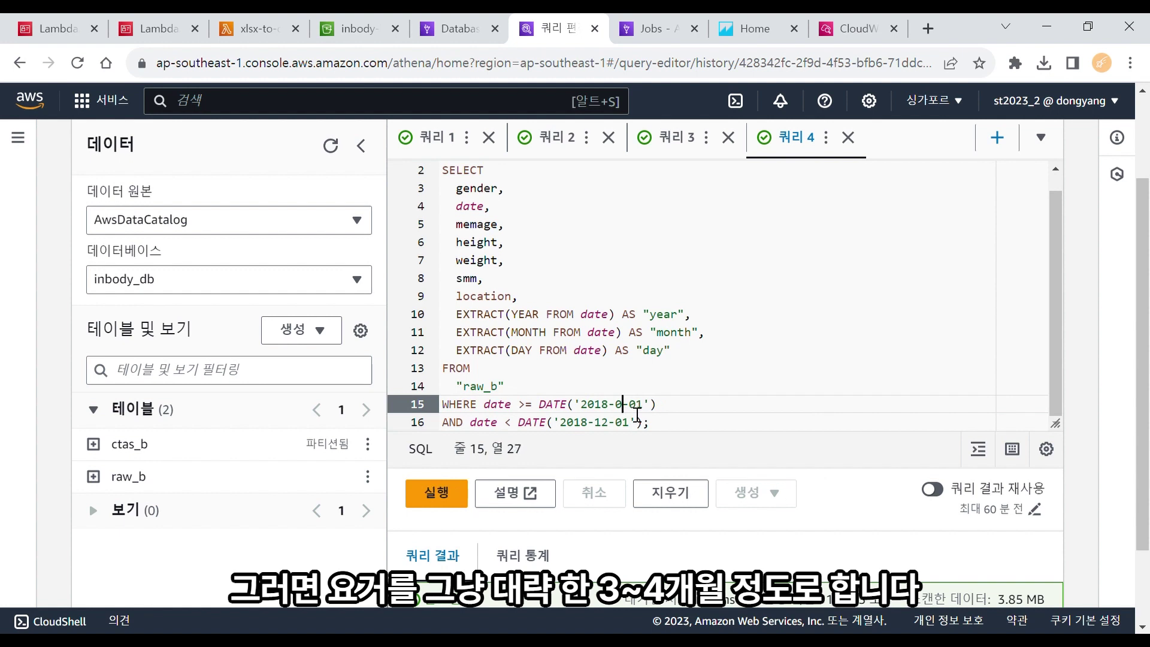
text(12)
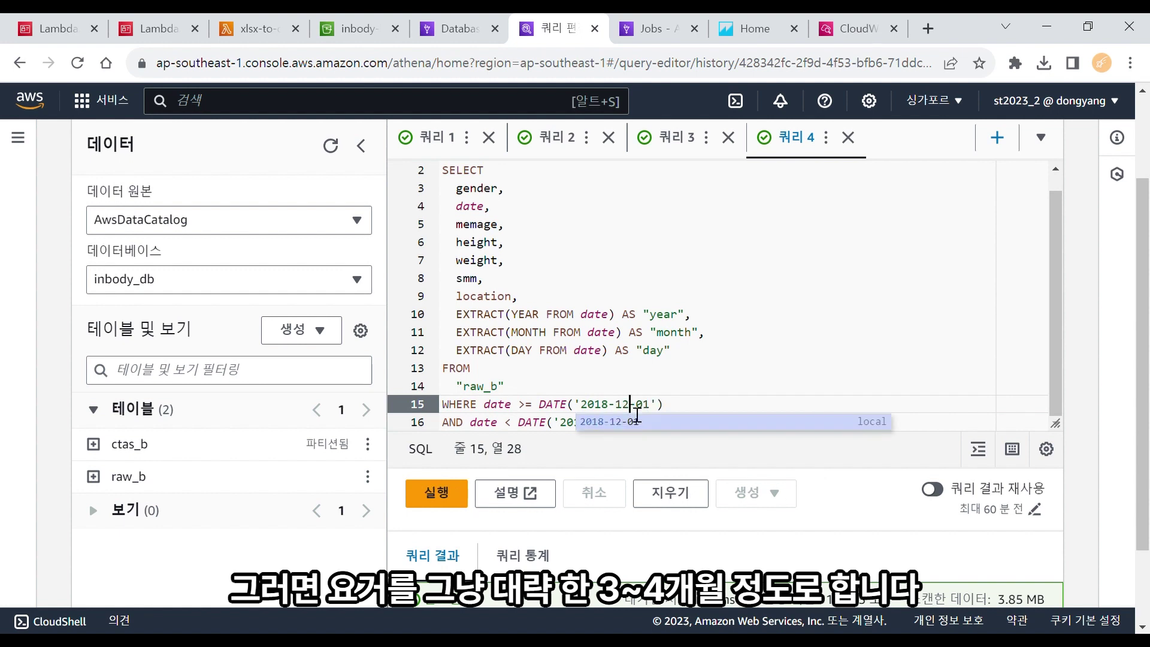
key(Right)
key(Right)
key(Right)
key(Down)
key(Left)
key(Left)
key(Left)
key(Left)
key(Left)
key(Left)
key(Left)
key(Left)
key(Left)
key(BackSpace)
text(9)
key(Right)
key(Right)
key(Right)
key(BackSpace)
key(BackSpace)
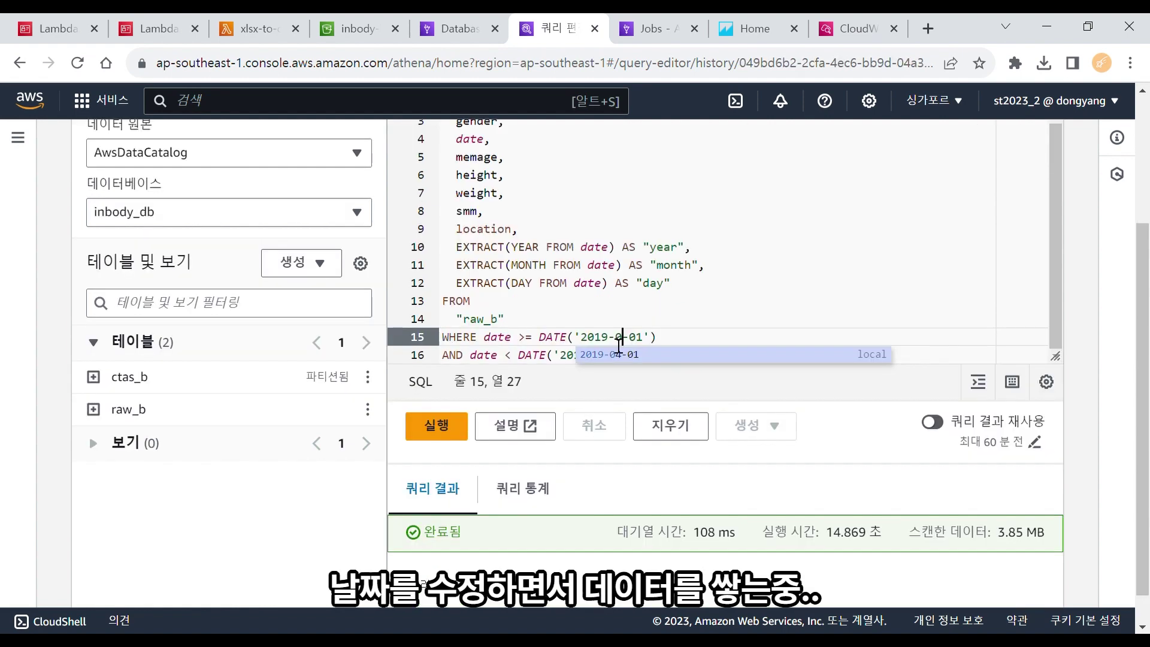
Try to run query 4 for dates from 2019-04-01 to before 2019-08-01 and examine the result details
text(4)
key(Right)
key(Right)
key(Right)
key(Right)
key(Right)
key(Right)
key(Right)
key(Right)
key(Right)
key(Right)
key(Right)
key(Right)
key(Right)
key(Right)
key(Right)
key(Right)
key(Right)
key(Right)
key(Right)
key(Right)
key(Right)
key(Right)
key(Right)
key(Right)
key(Right)
key(Right)
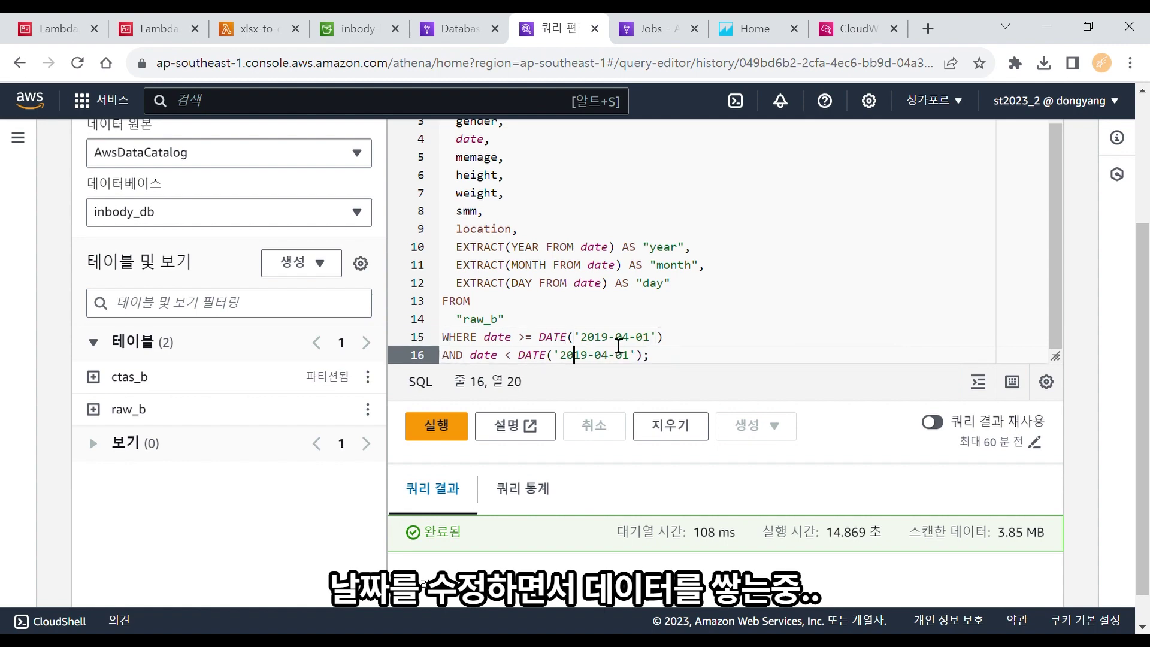
key(BackSpace)
text(8)
click(437, 426)
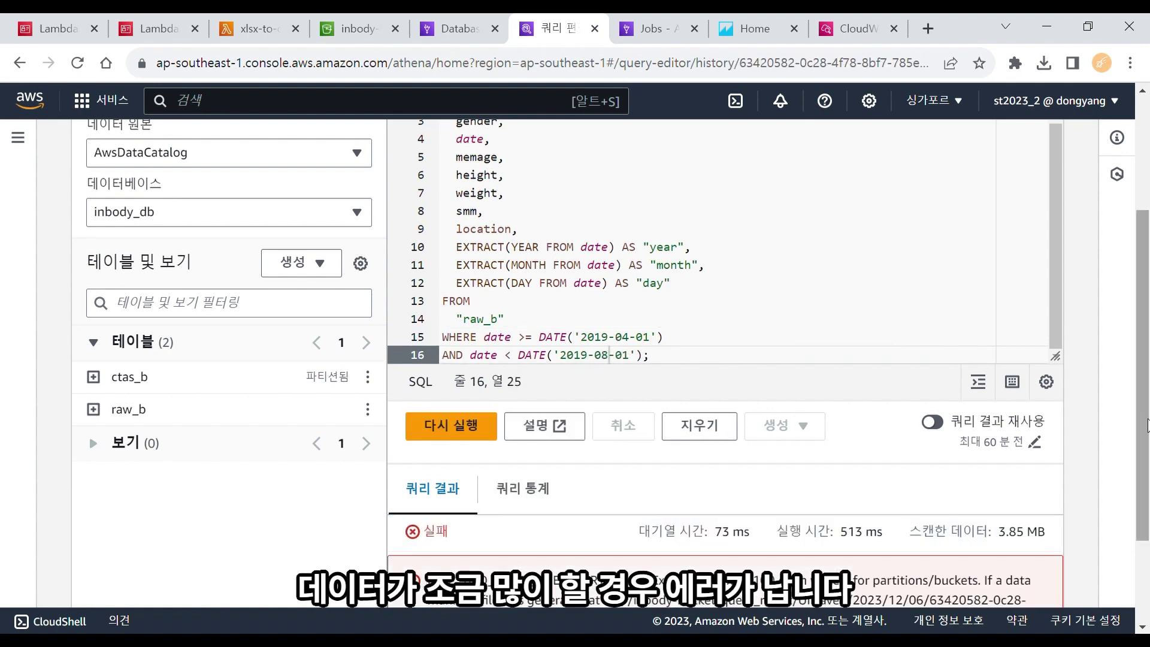
scroll(652, 527, down, 2)
double_click(772, 495)
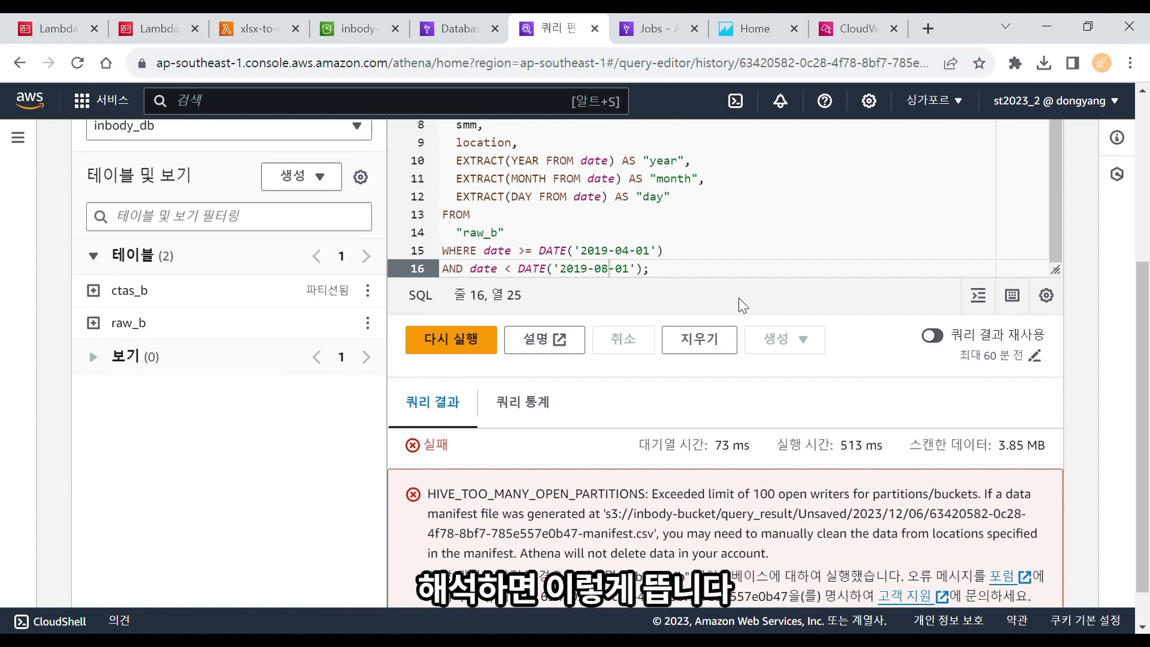
Shorten the range by setting the end date to 2019-07-01 and rerun query 4
click(611, 268)
key(BackSpace)
text(7)
click(444, 346)
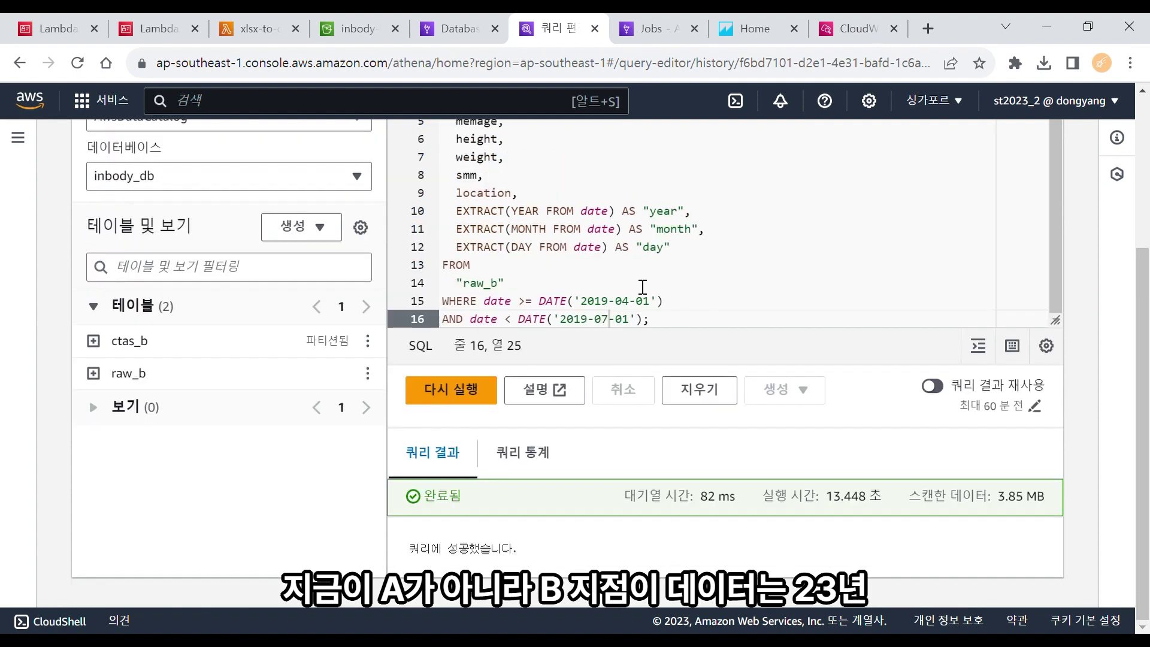
Move query 4's date range to 2019-07-01 through before 2019-10-01 and run it
click(611, 301)
key(BackSpace)
text(9)
key(Right)
key(Right)
key(Right)
key(BackSpace)
text(7)
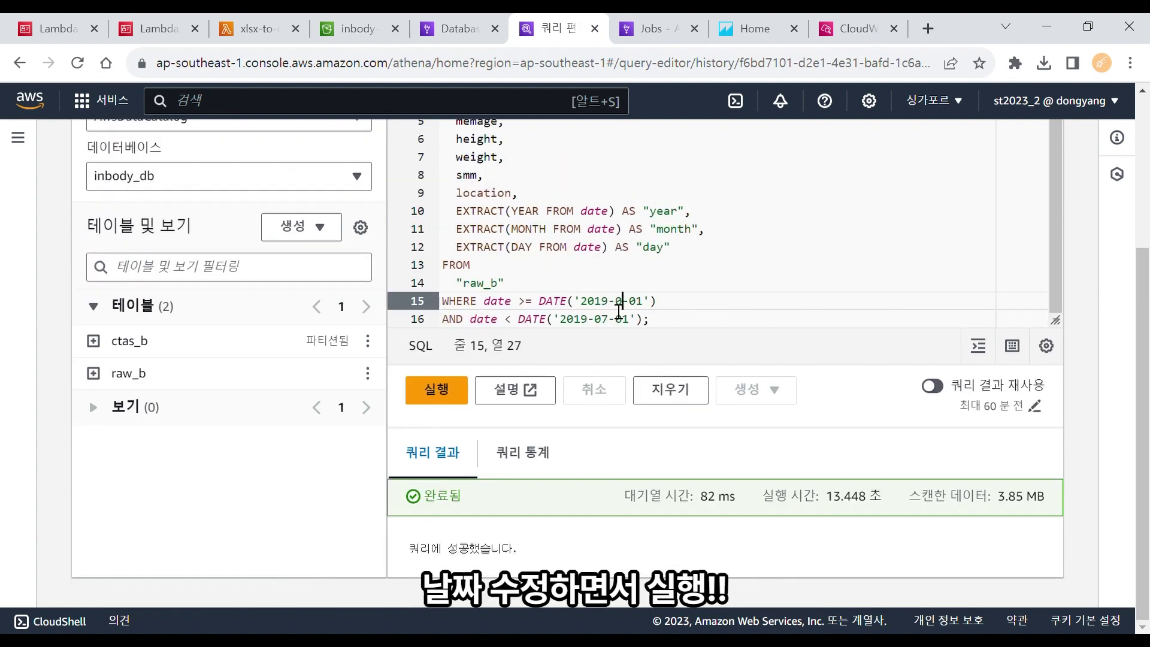
click(619, 311)
key(BackSpace)
key(BackSpace)
text(10)
key(ctrl+Return)
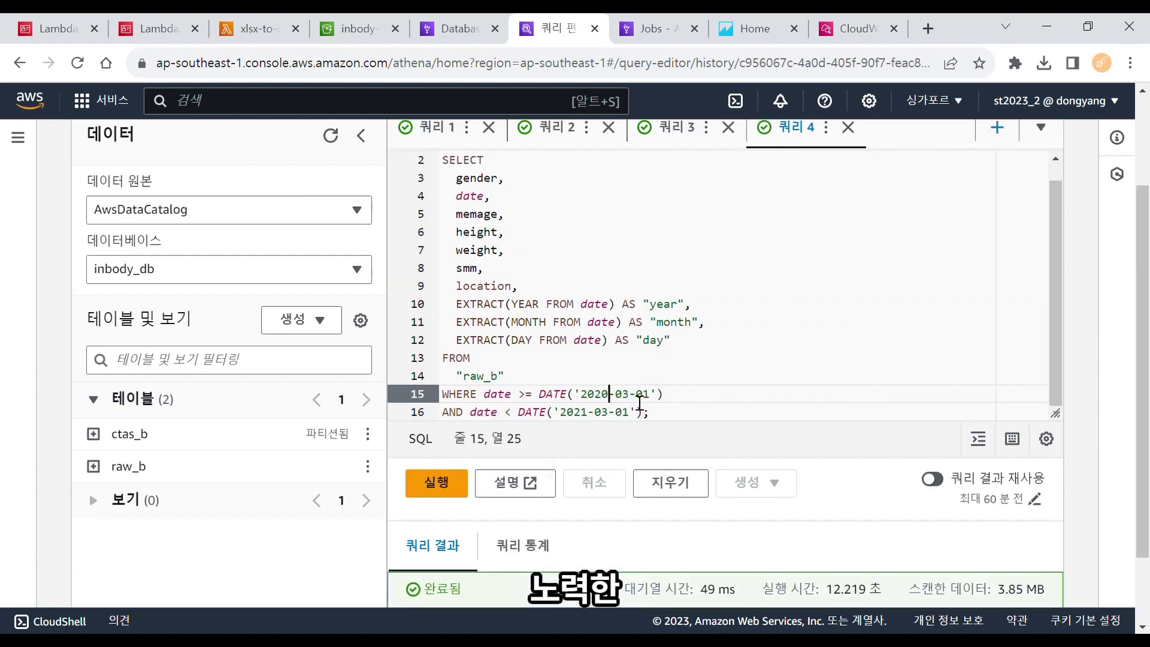
Try to run query 4 for dates from 2021-03-01 to before 2021-07-01
key(BackSpace)
text(1)
key(Down)
key(BackSpace)
text(7)
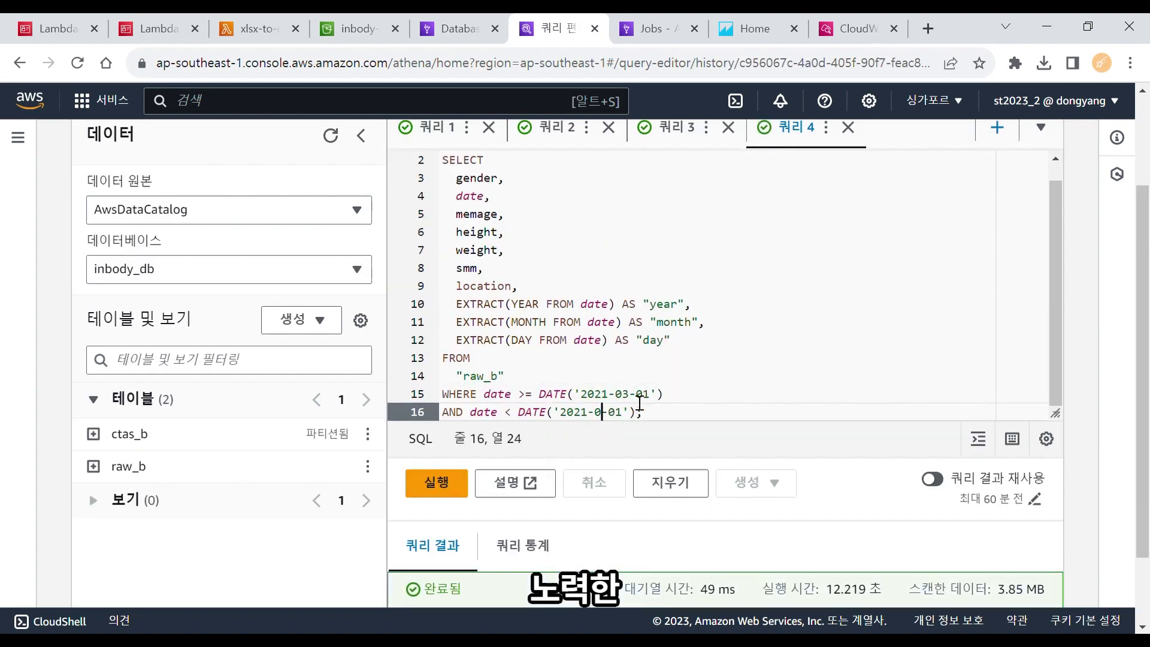
click(446, 492)
scroll(619, 360, down, 1)
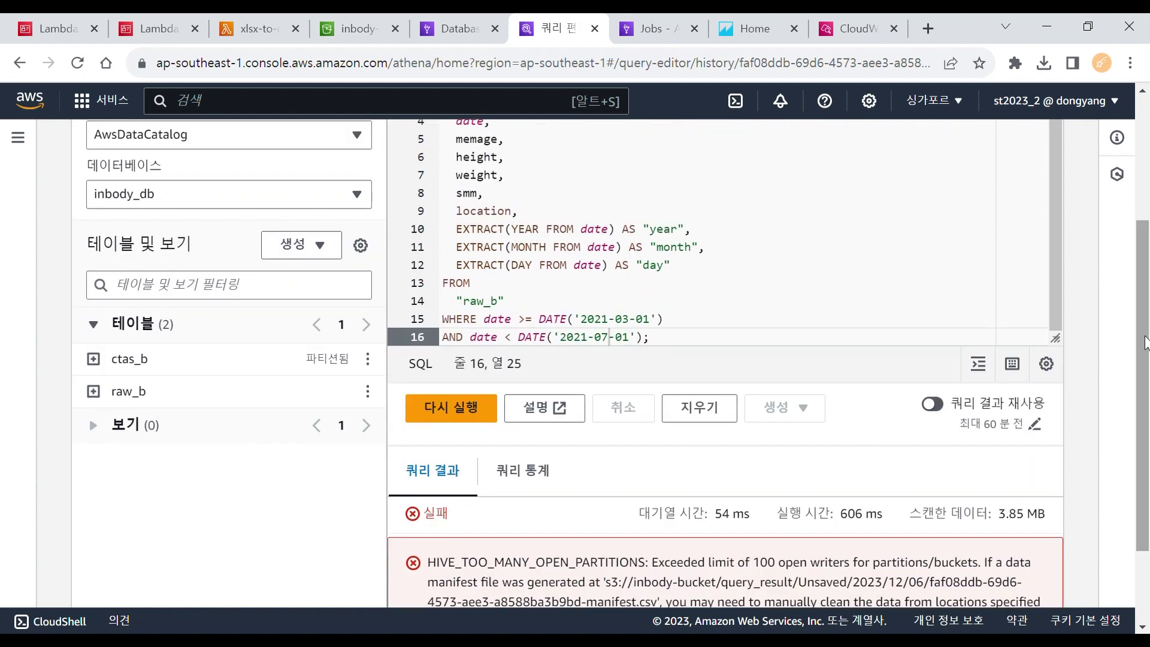
Set the end date to 2021-06-01 and rerun query 4
key(BackSpace)
text(6)
click(442, 407)
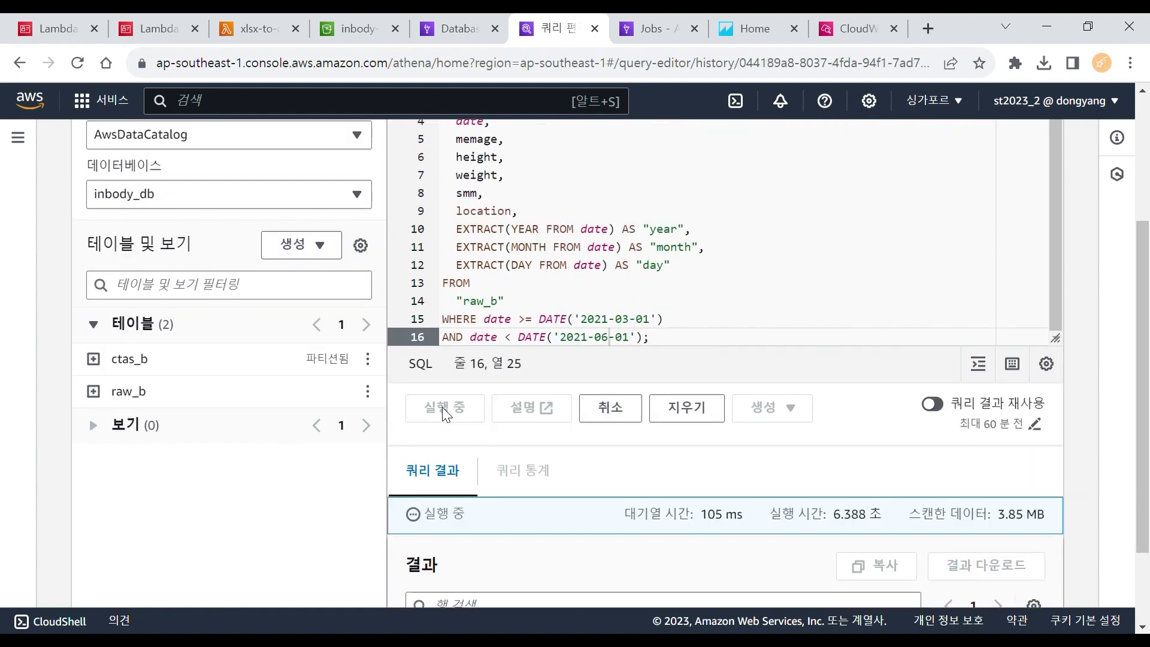
Set query 4's date range from 2021-06-01 to before 2021-09-01 and run it
click(632, 318)
key(BackSpace)
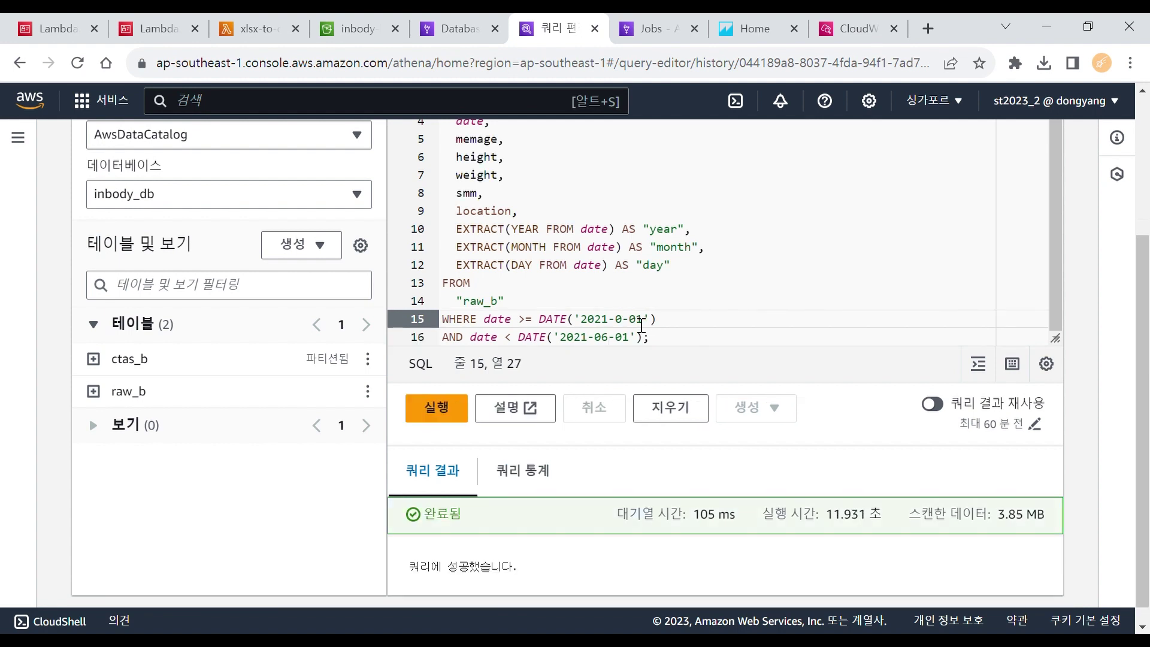
text(6)
click(611, 337)
key(BackSpace)
text(9)
key(ctrl+Return)
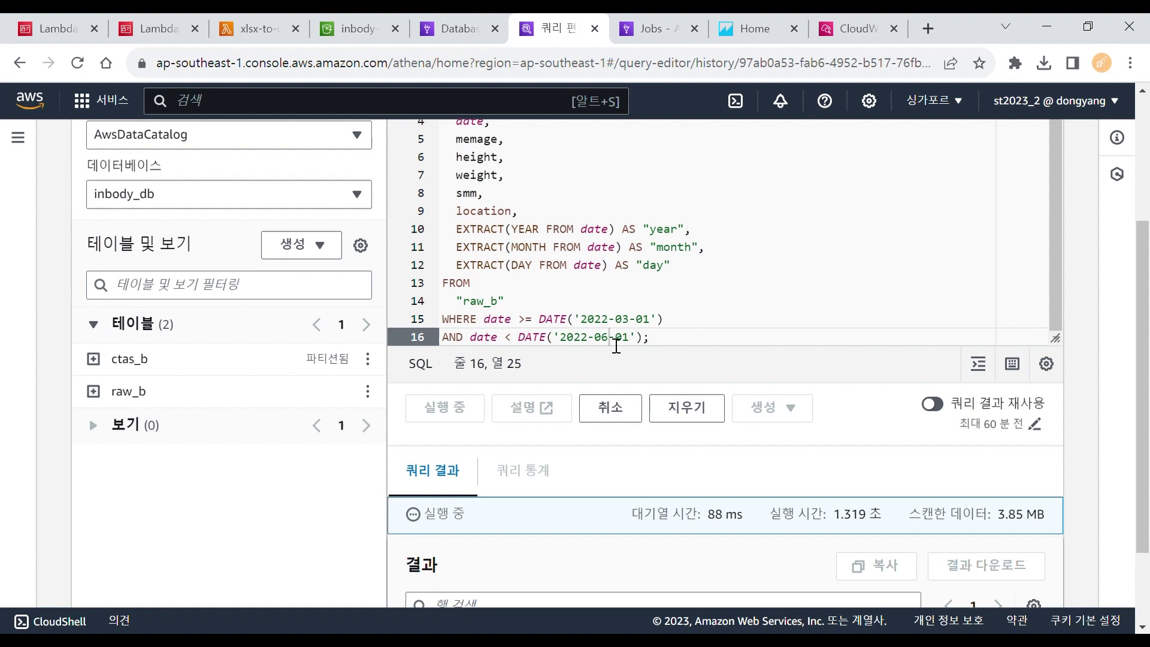
Set query 4's date range from 2022-06-01 to before 2022-09-01 and run it
click(638, 326)
key(BackSpace)
text(6)
click(611, 336)
key(BackSpace)
text(9)
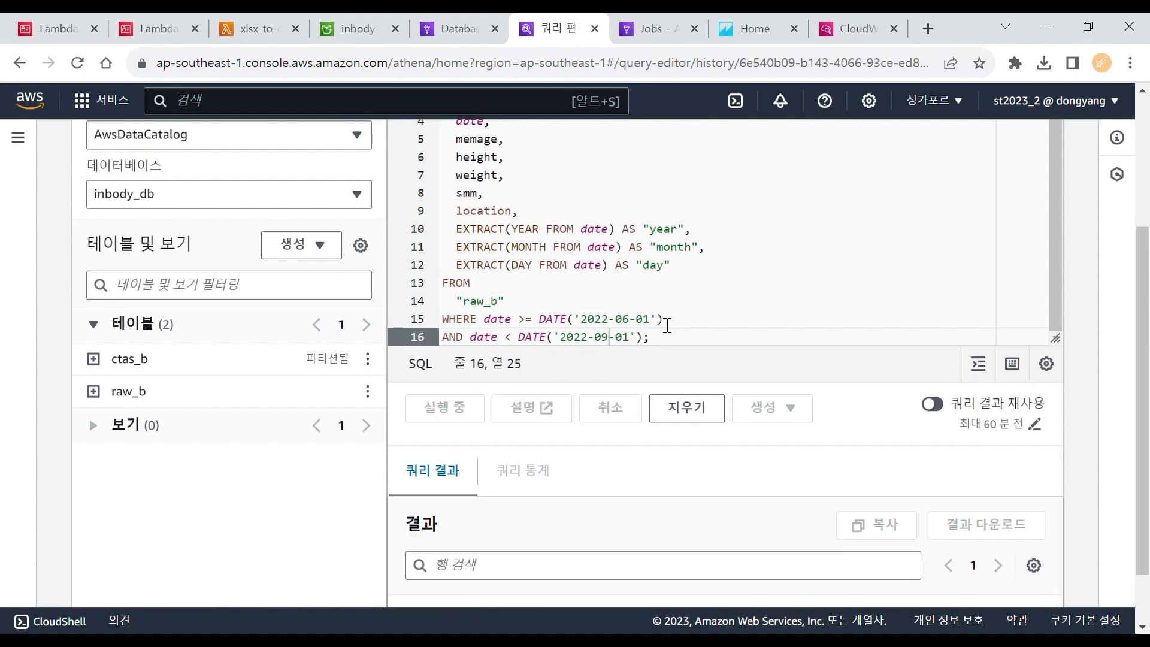
Set query 4's date range from 2023-06-01 to before 2023-09-01
click(630, 319)
key(BackSpace)
text(6)
click(609, 337)
key(BackSpace)
text(9)
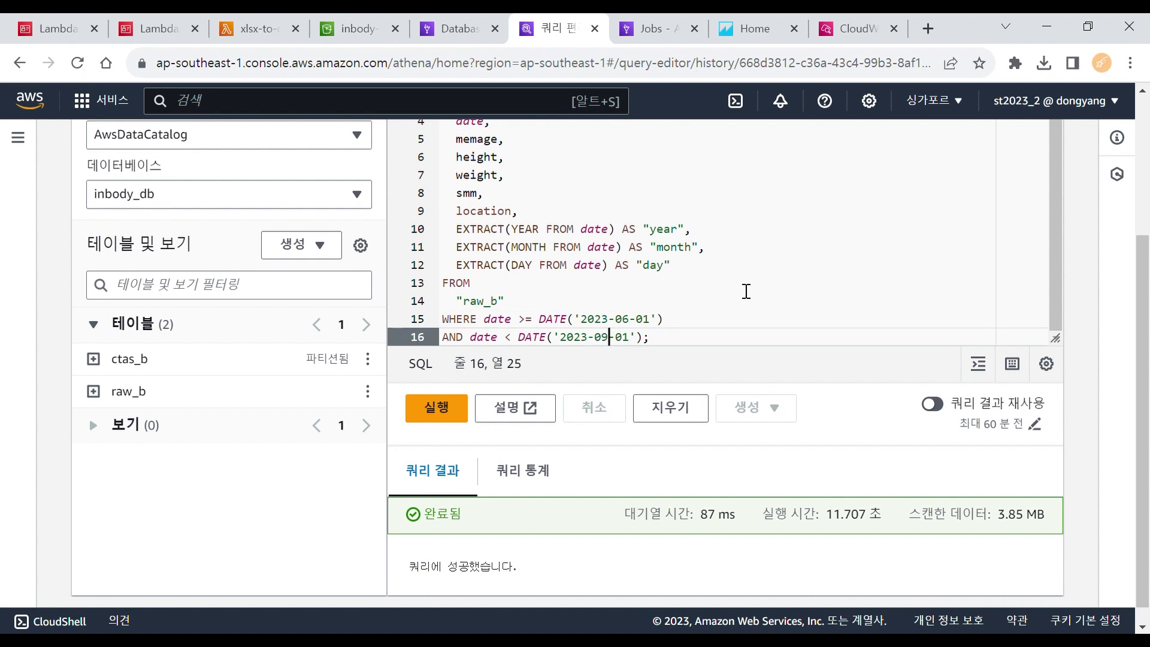
Run query 4 for the dates from 2023-06-01 to before 2023-09-01
click(468, 407)
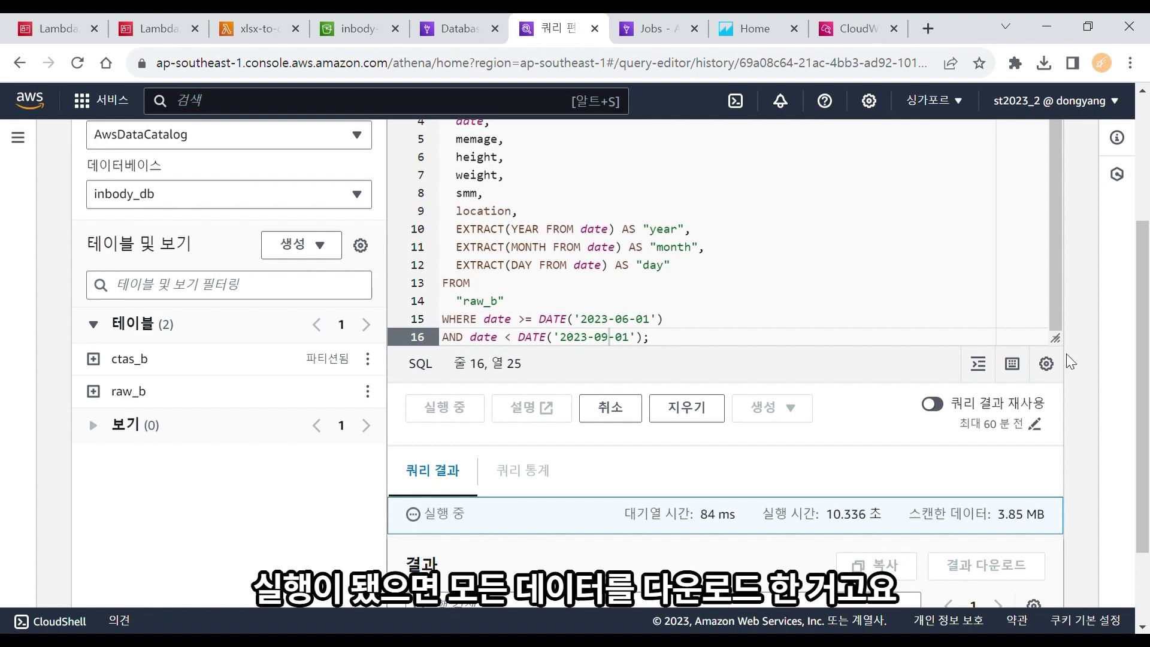
In a new query, select all columns from ctas_b where month is in (11, 2) and run it
drag(1146, 410, 1146, 263)
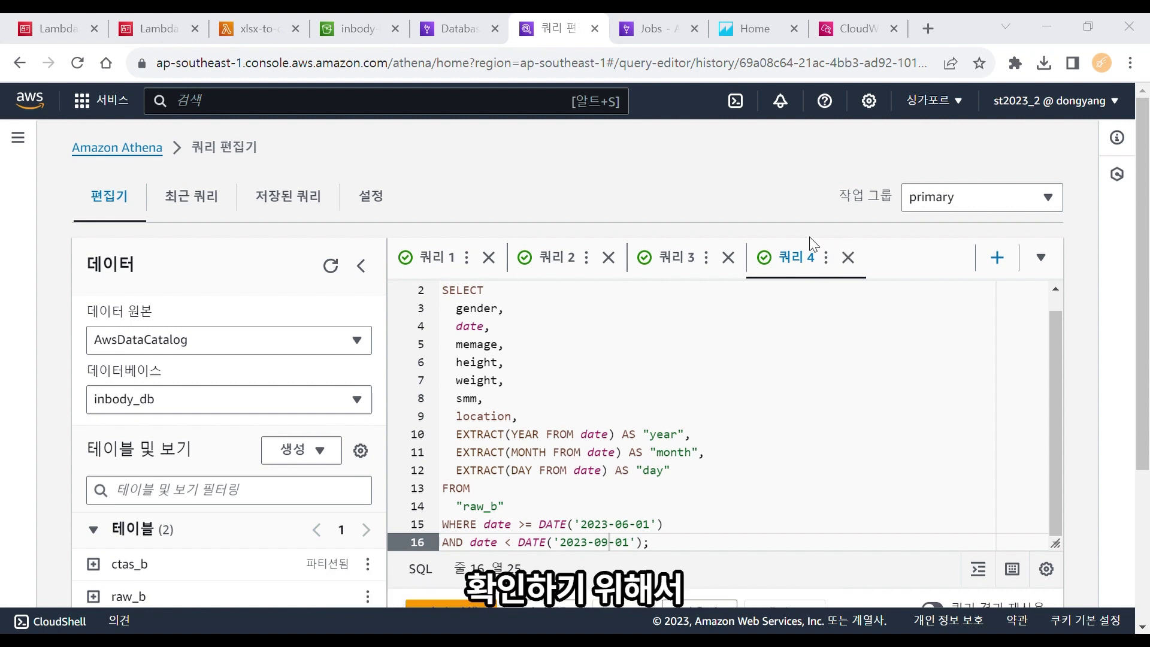
click(997, 259)
text(SELECT * FROM ctas_b WHERE   month in (11, 2);)
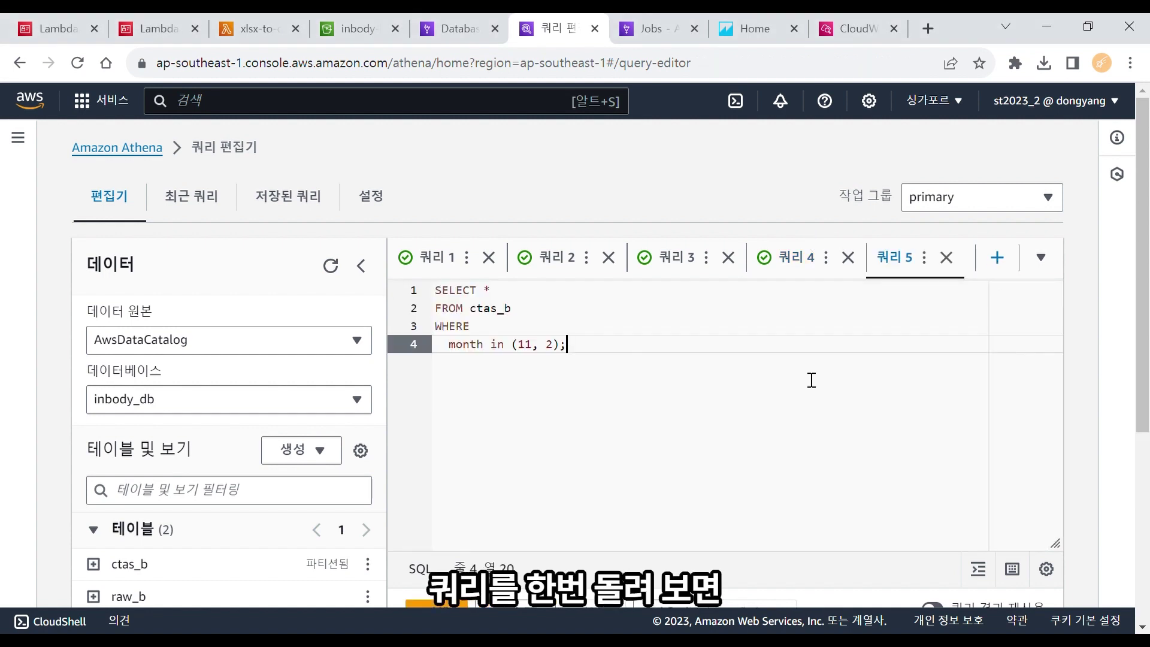
scroll(1144, 248, down, 1)
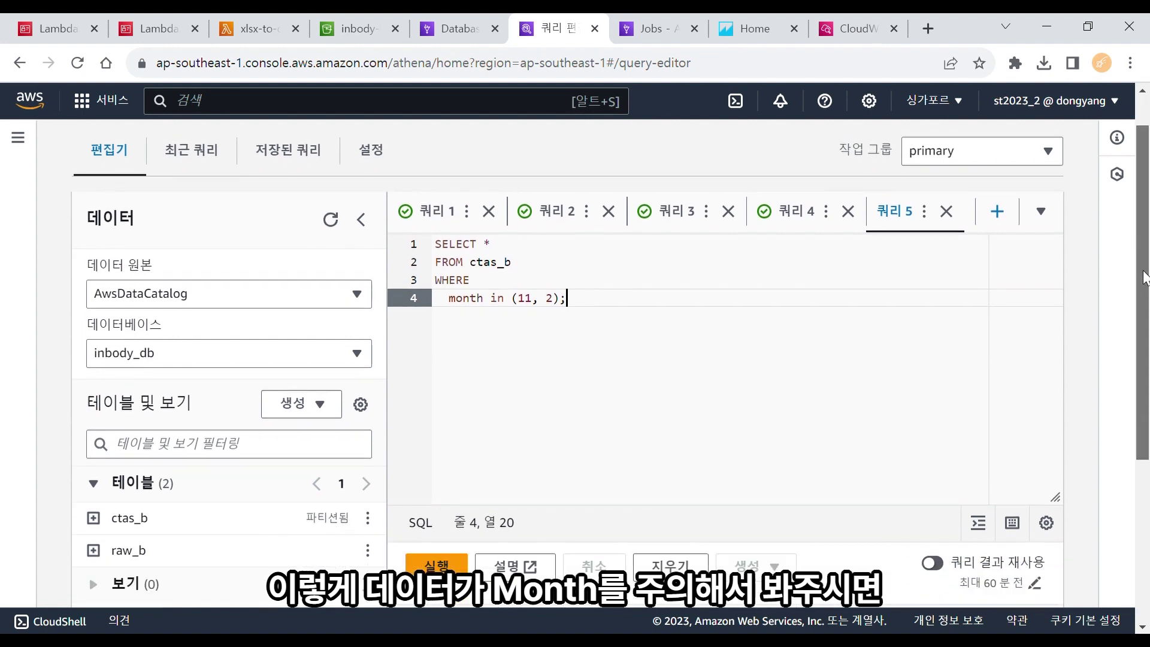
click(451, 536)
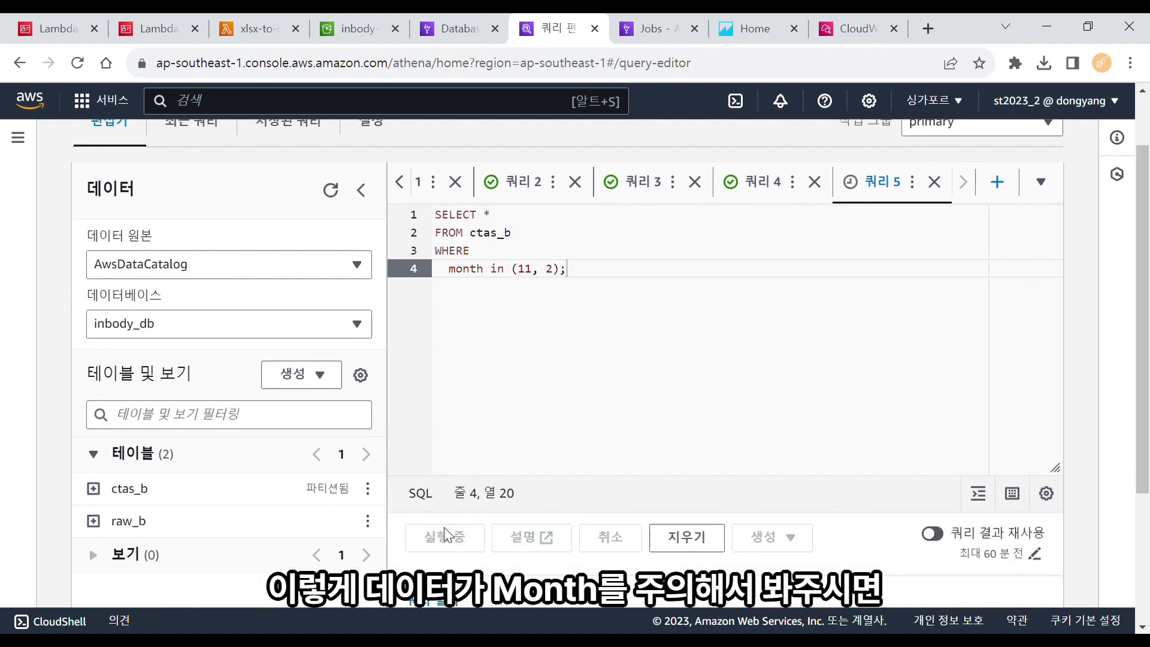
Examine the year, month and day columns of the query results, including the next results page
scroll(1145, 281, down, 10)
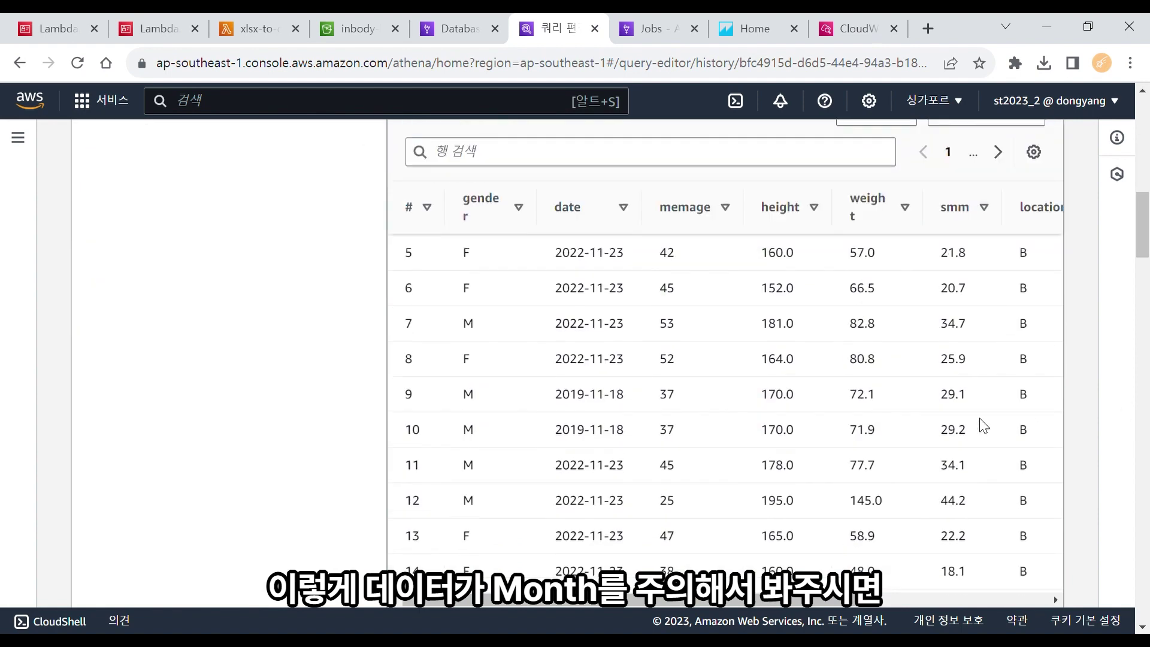
drag(771, 602, 1000, 595)
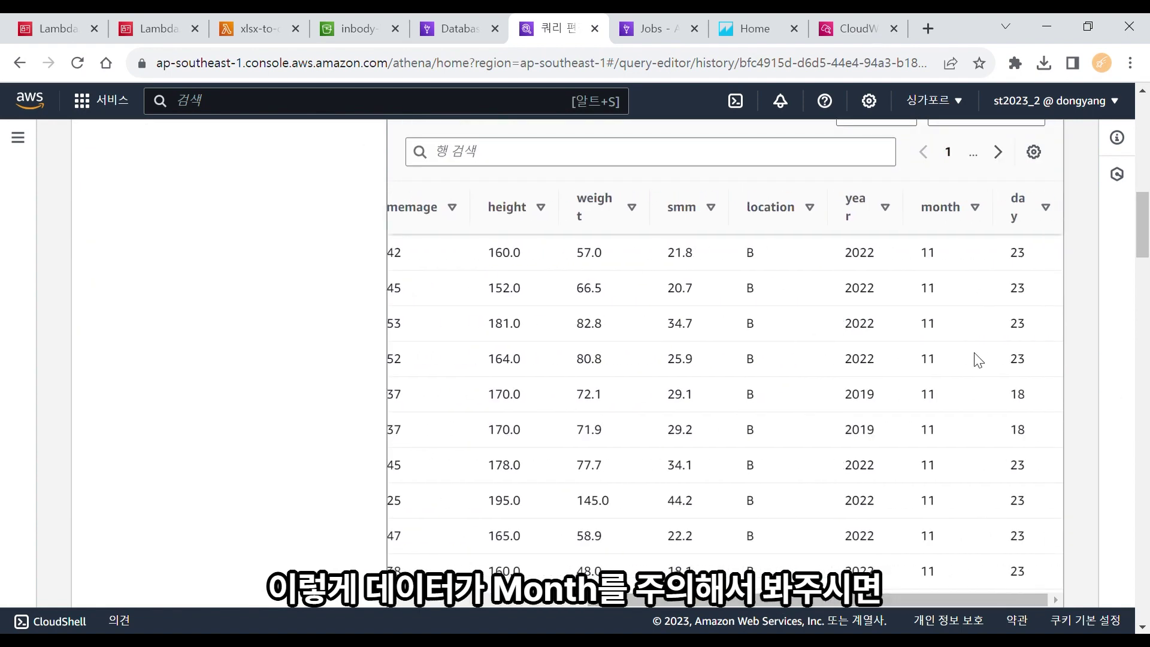
mouse_move(1146, 202)
mouse_down()
mouse_move(1147, 546)
mouse_move(1142, 181)
mouse_up()
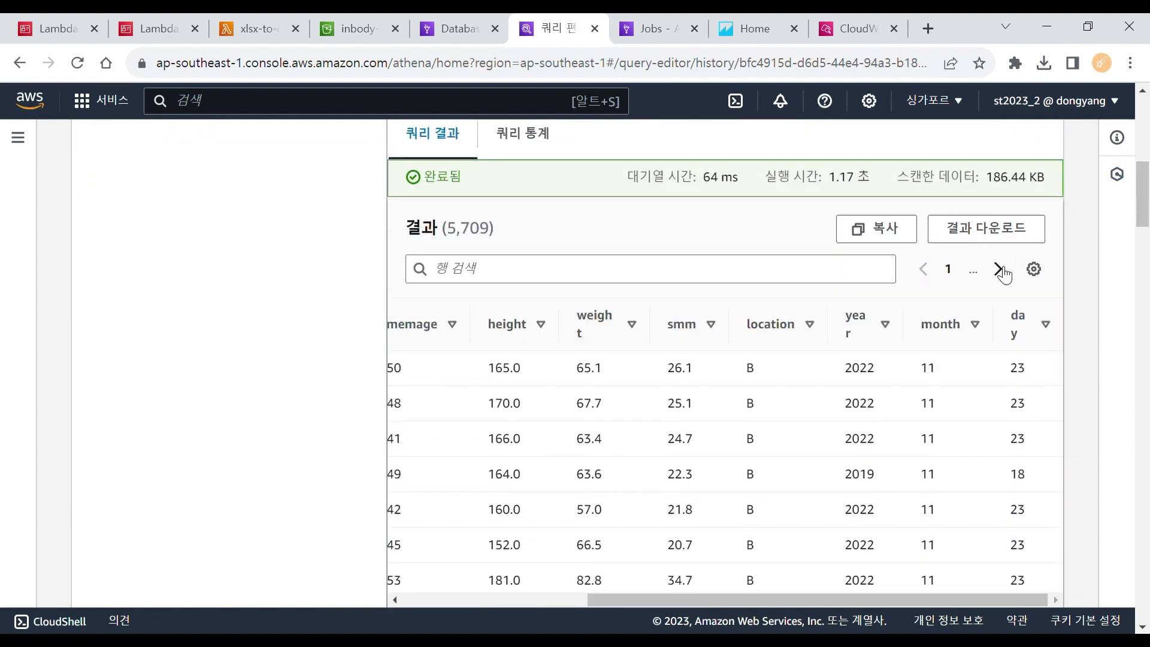
click(999, 271)
mouse_move(1145, 193)
mouse_down()
mouse_move(1147, 551)
mouse_move(1143, 179)
mouse_up()
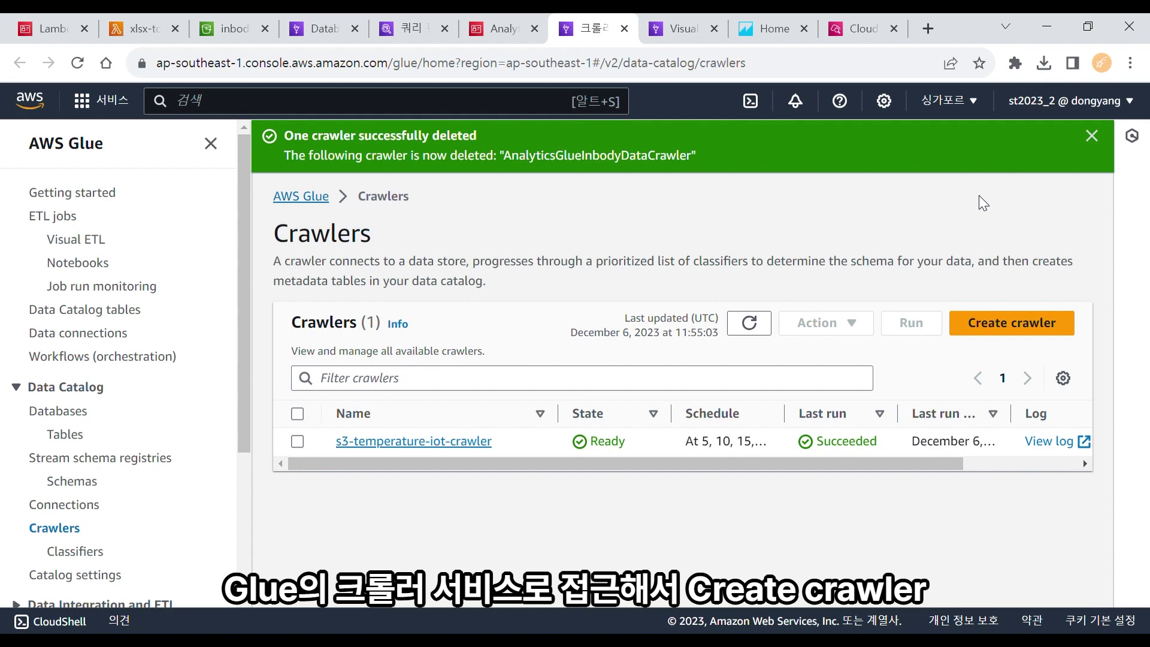
Start a new Glue crawler and name it AnalyticsGlueInbodyDataCrawler
click(1026, 323)
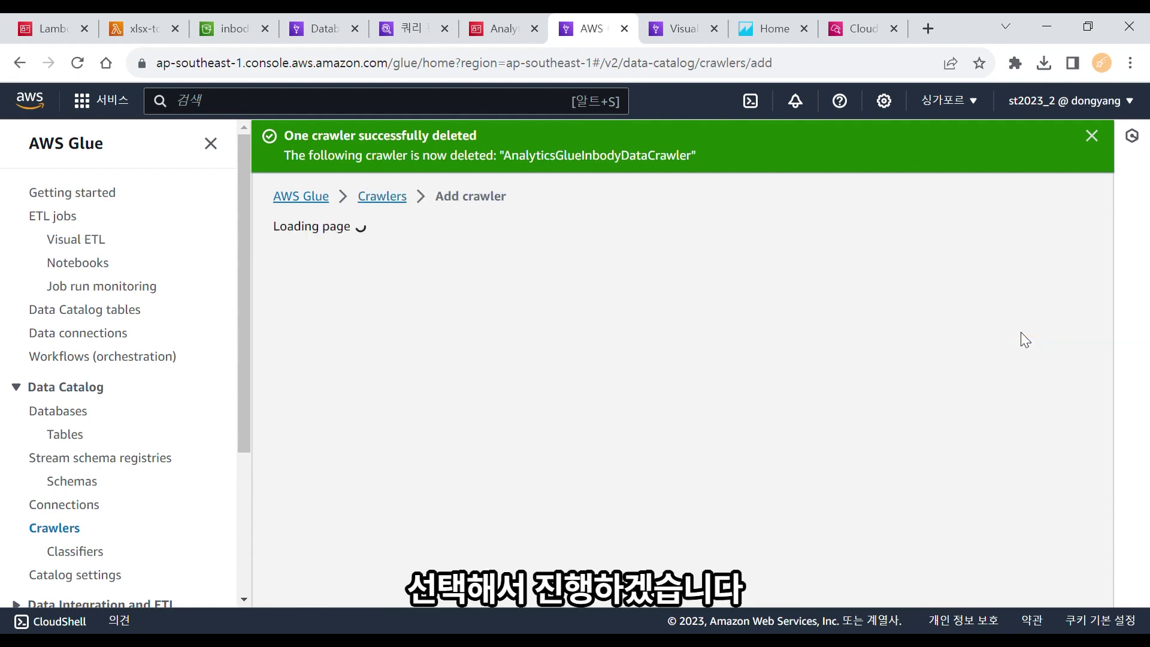
click(994, 352)
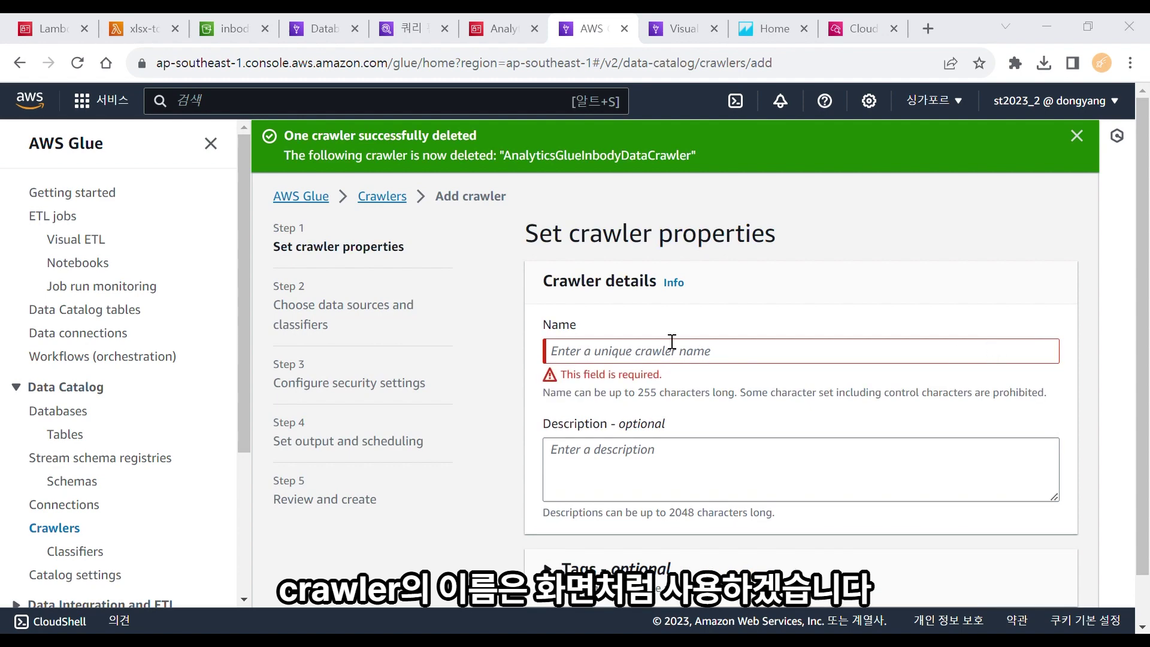
click(517, 482)
text(AnalyticsGlueInbodyDataCrawler)
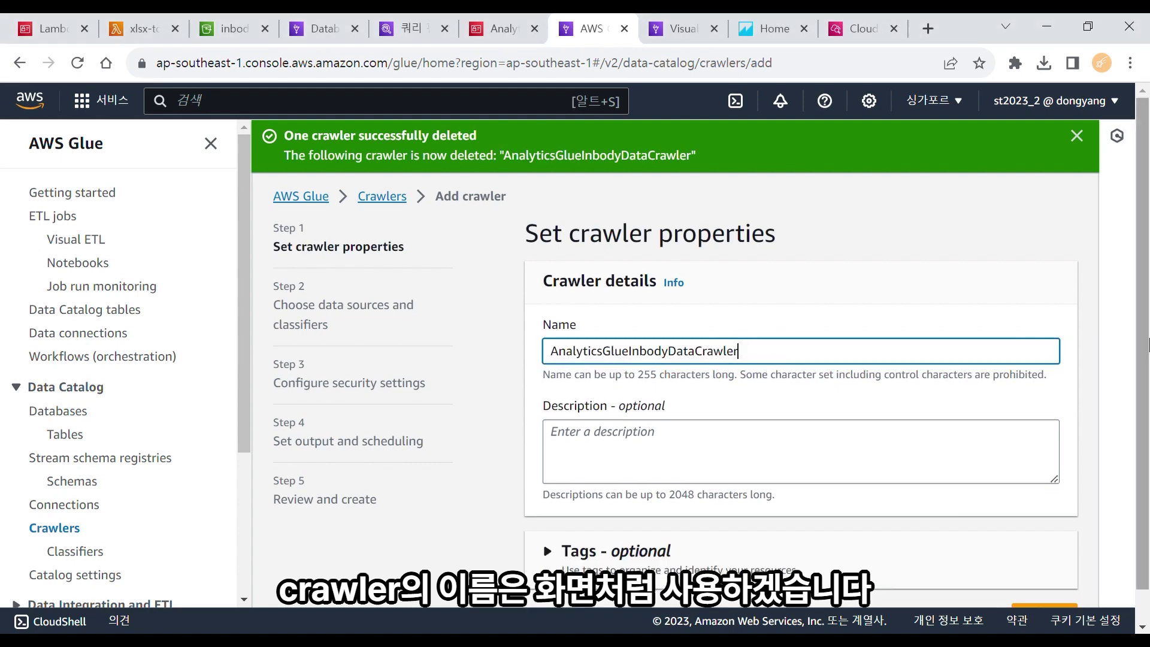
scroll(1145, 341, down, 1)
Add a tag with key Name and value Inbody to the crawler and continue to the data source settings
click(895, 562)
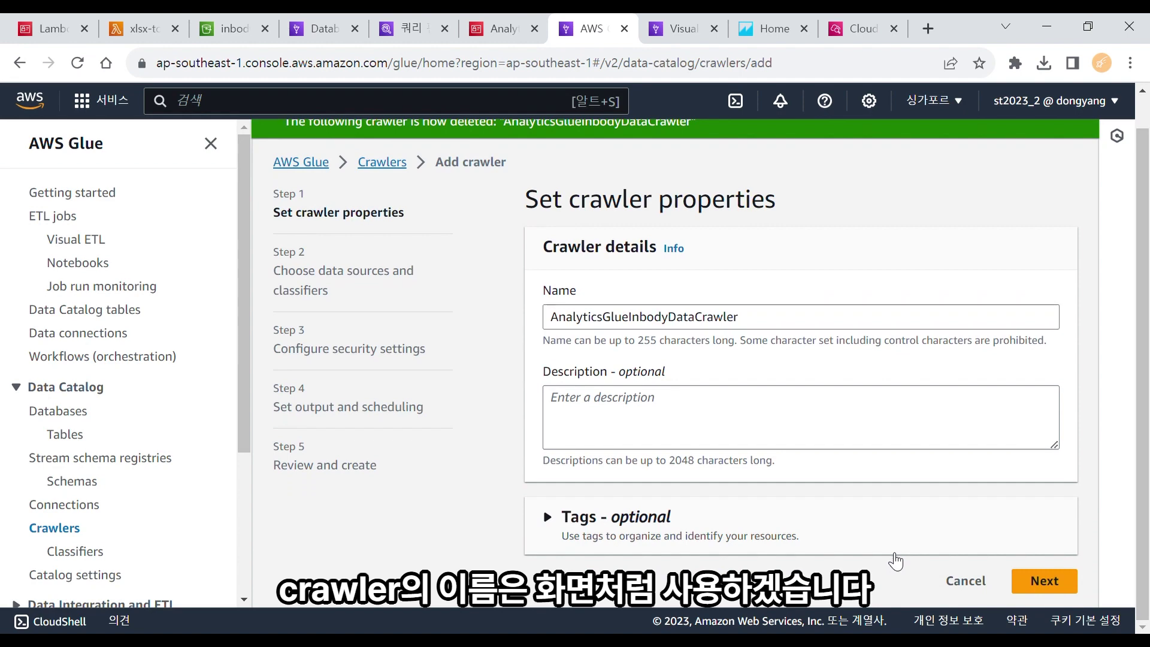
click(899, 558)
scroll(739, 595, down, 3)
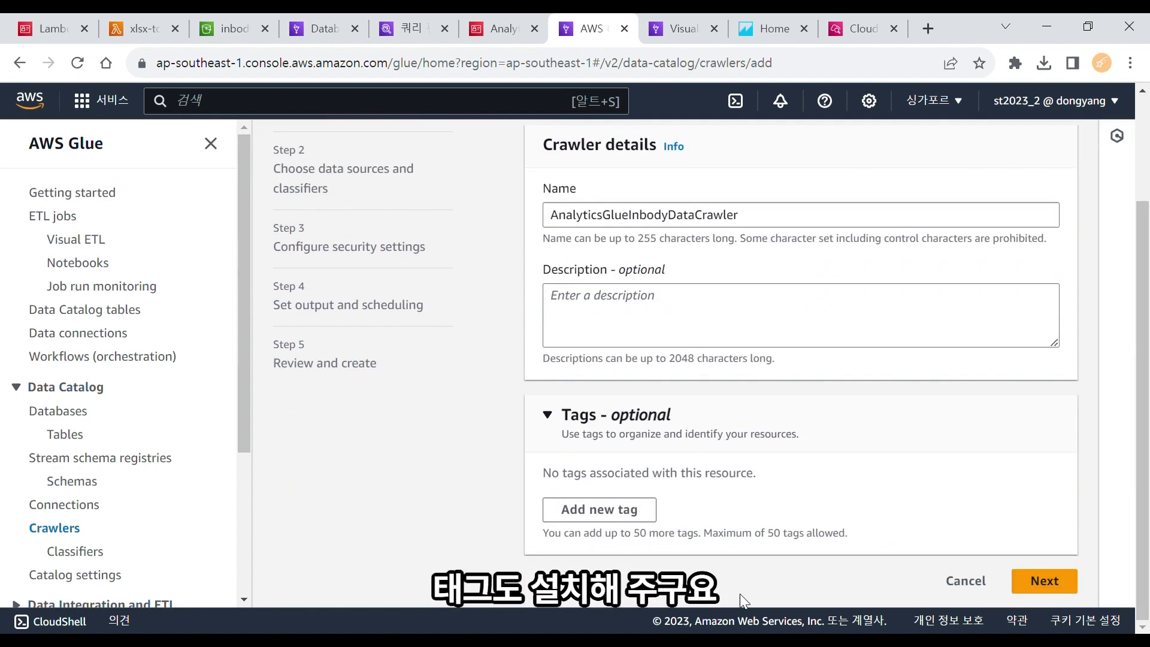
click(623, 509)
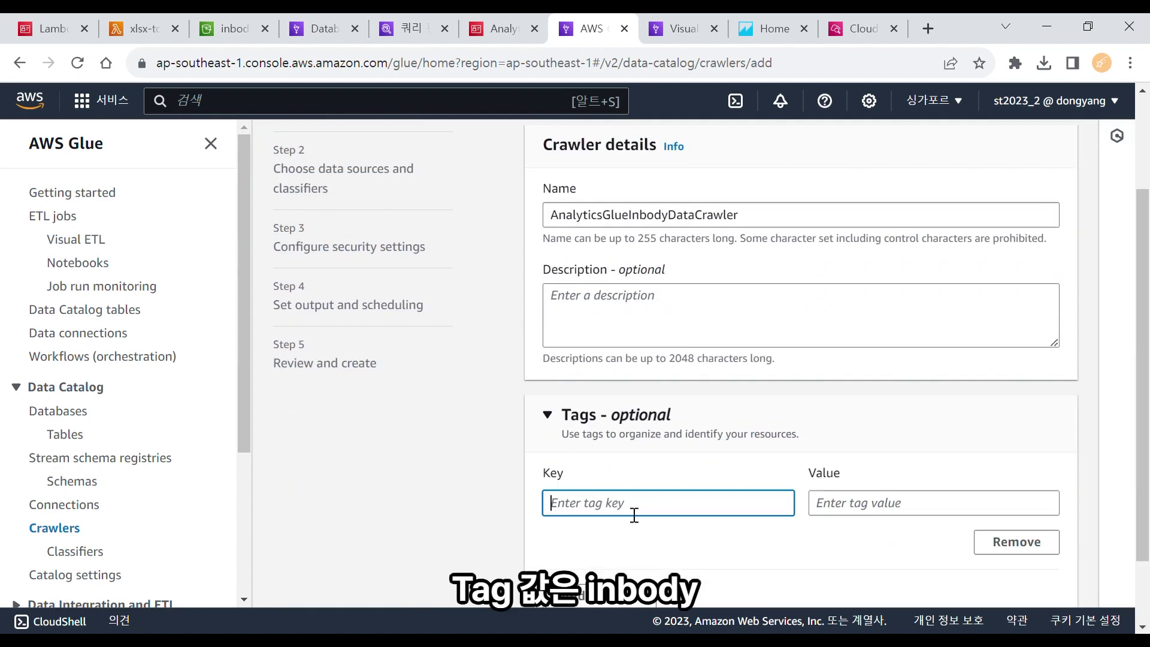
text(Name)
key(Tab)
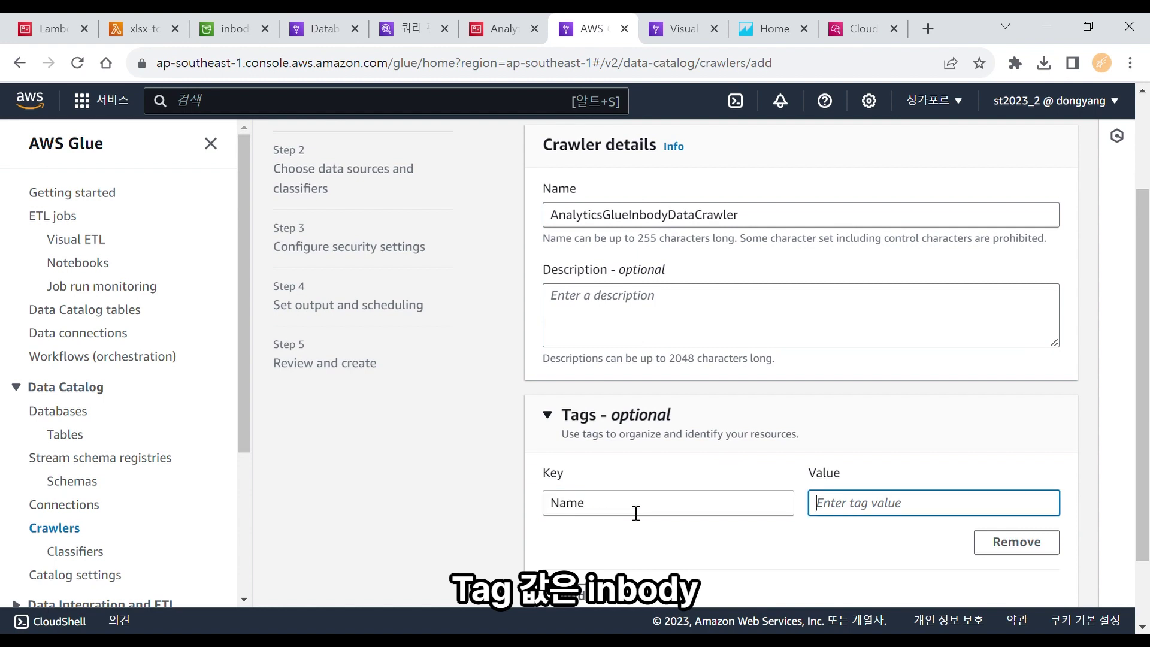
text(Inbody)
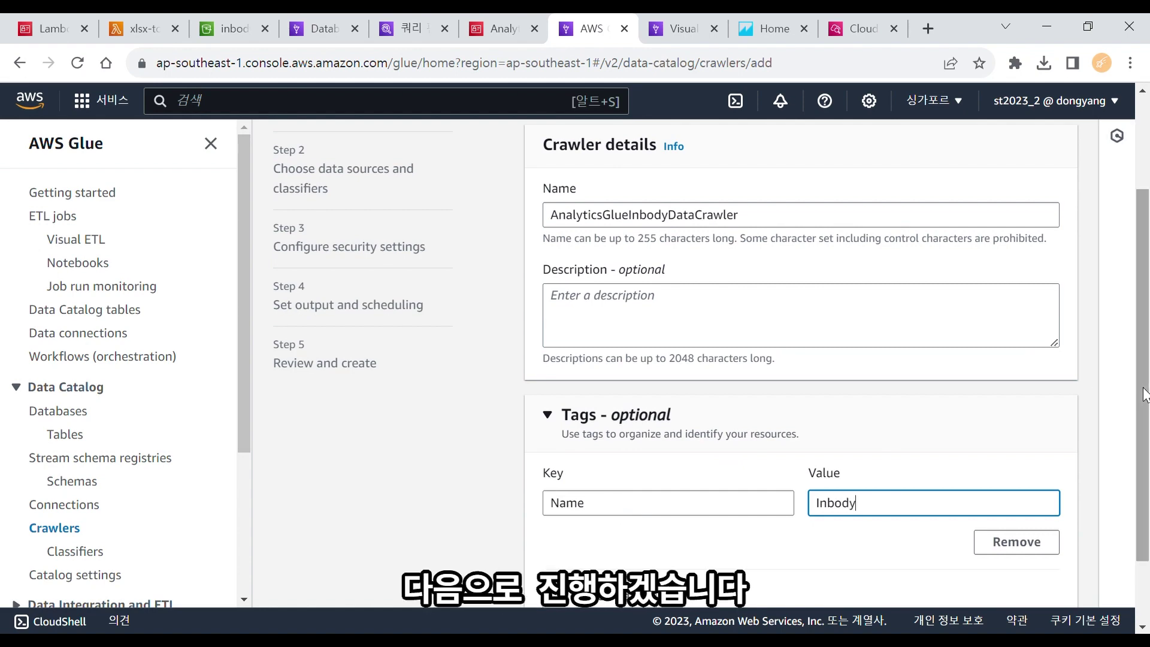
scroll(1145, 395, down, 2)
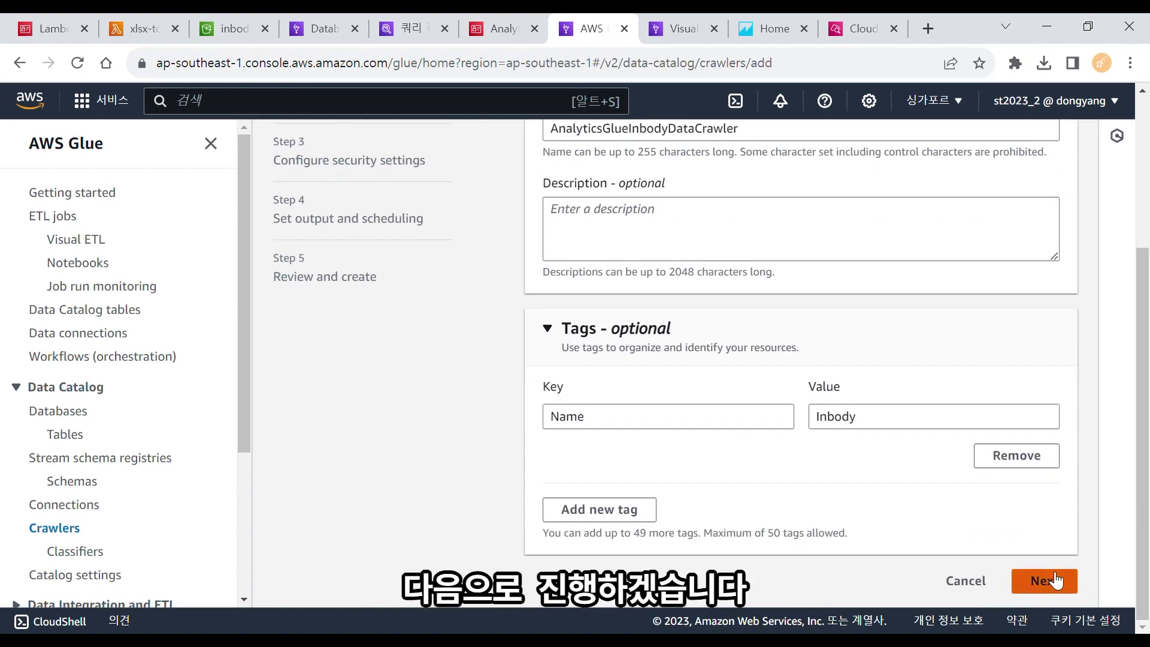
click(1043, 579)
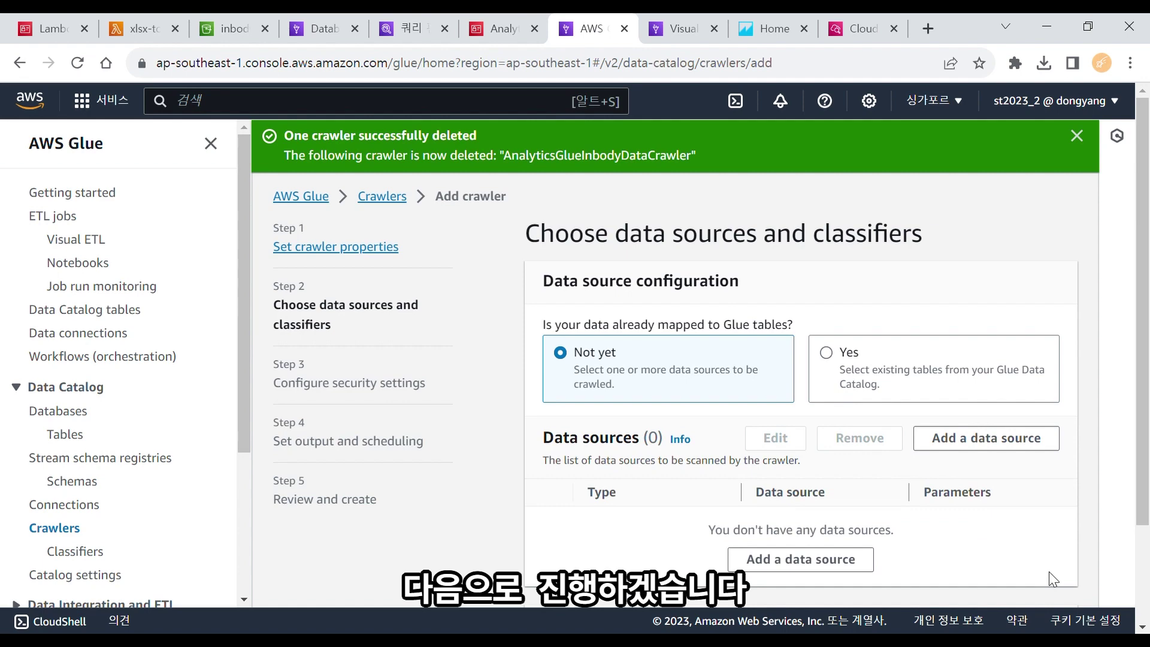
Start adding an S3 data source and browse to the raw_data_csv folder in inbody-bucket
click(1023, 431)
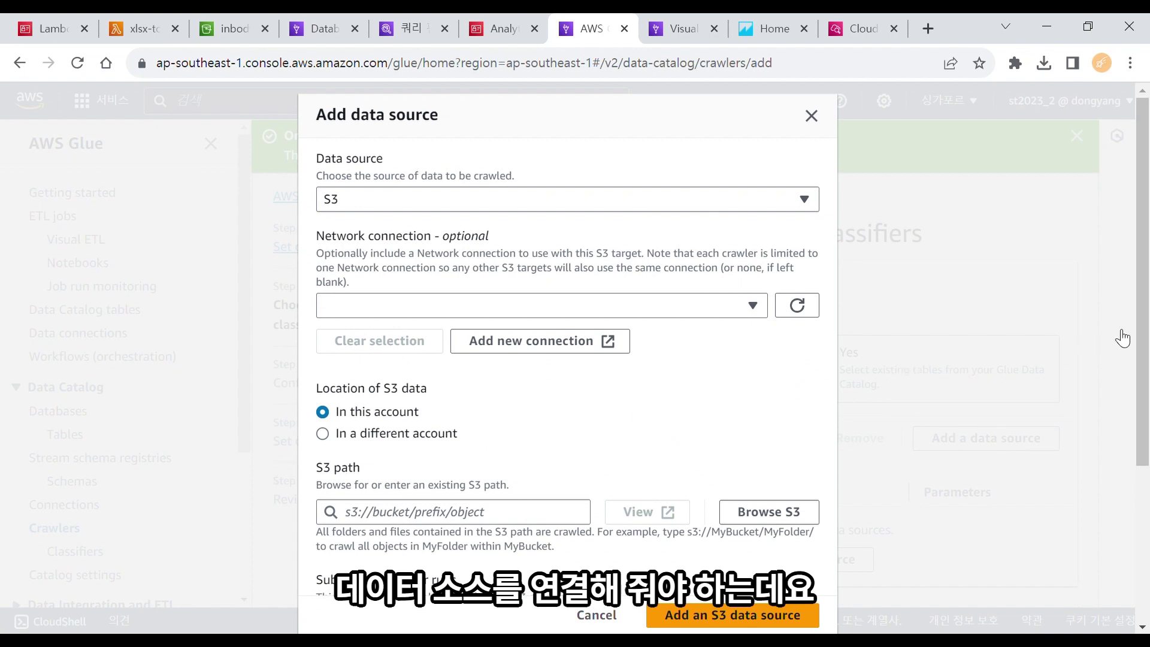
drag(1148, 330, 1146, 435)
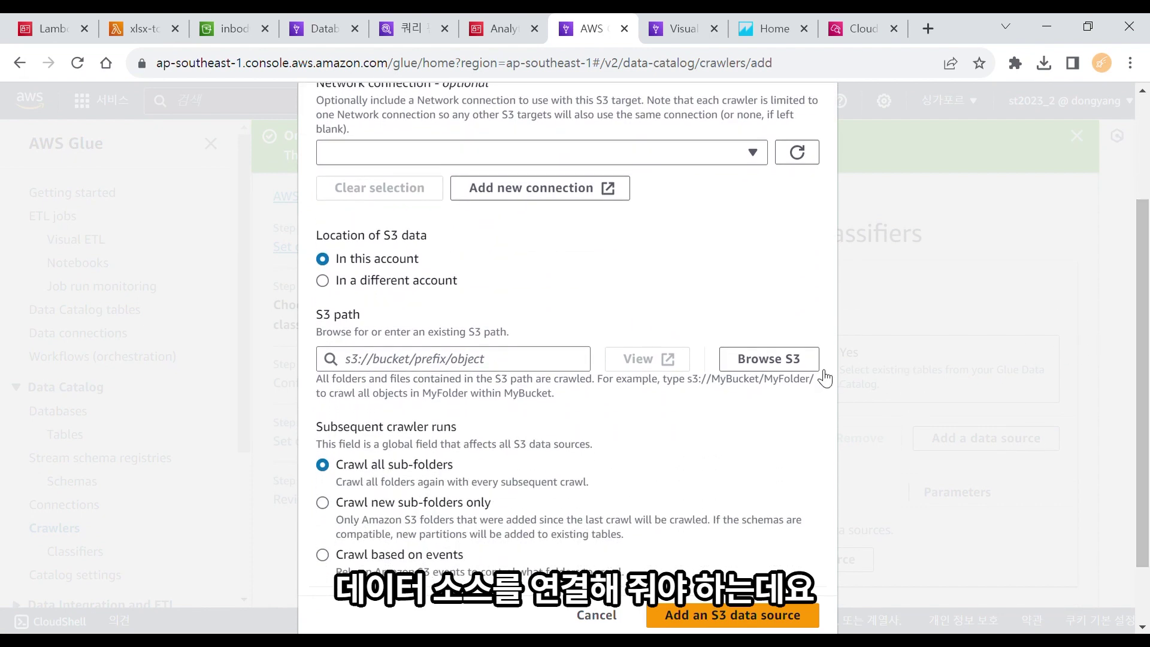
click(773, 359)
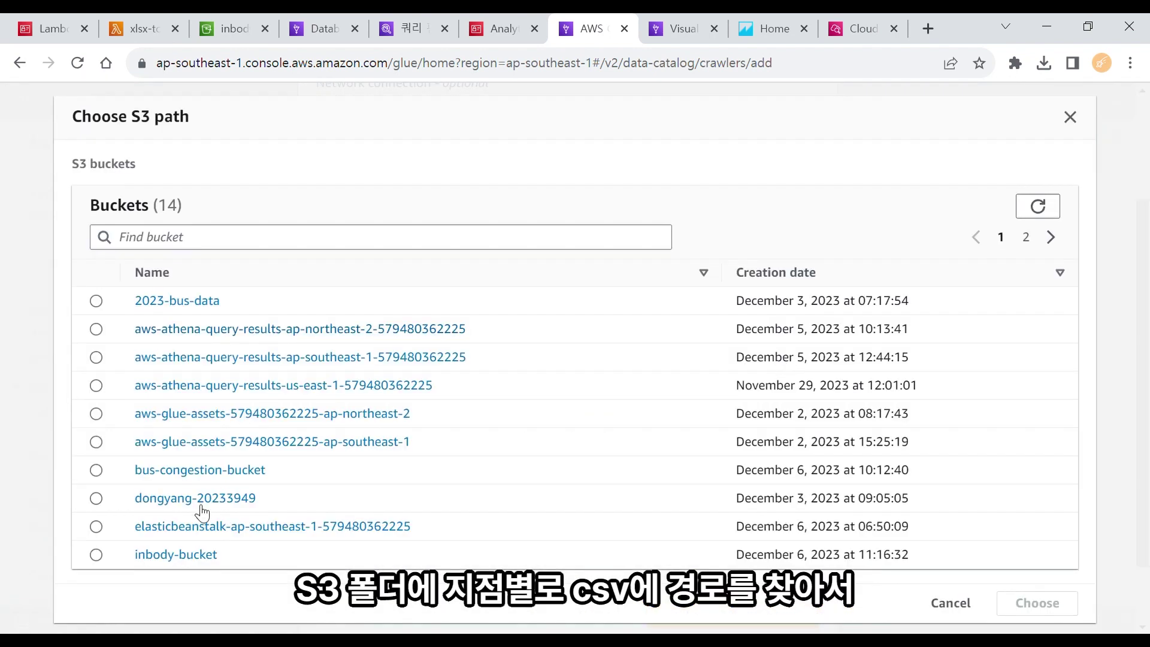
click(175, 555)
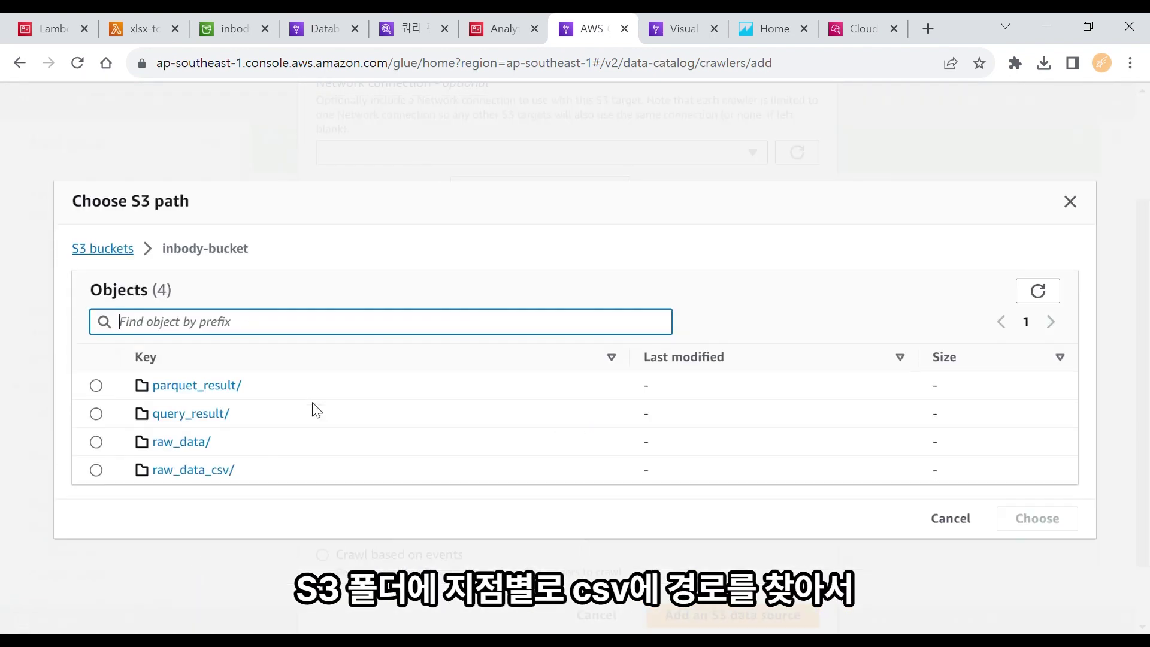
click(214, 471)
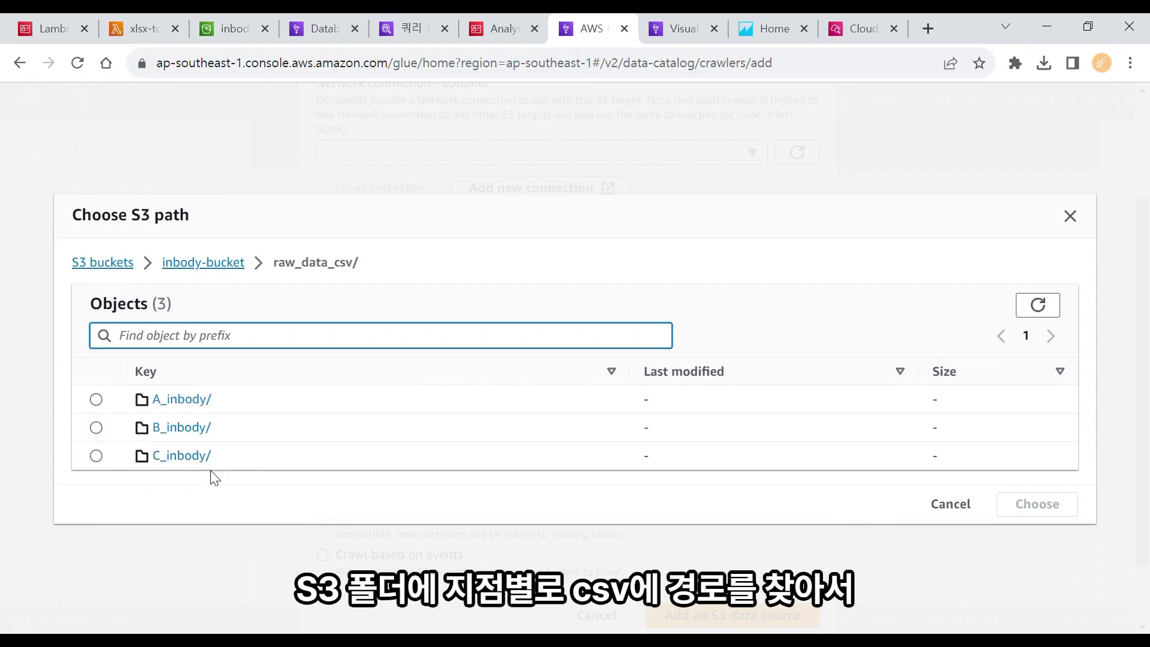
click(203, 400)
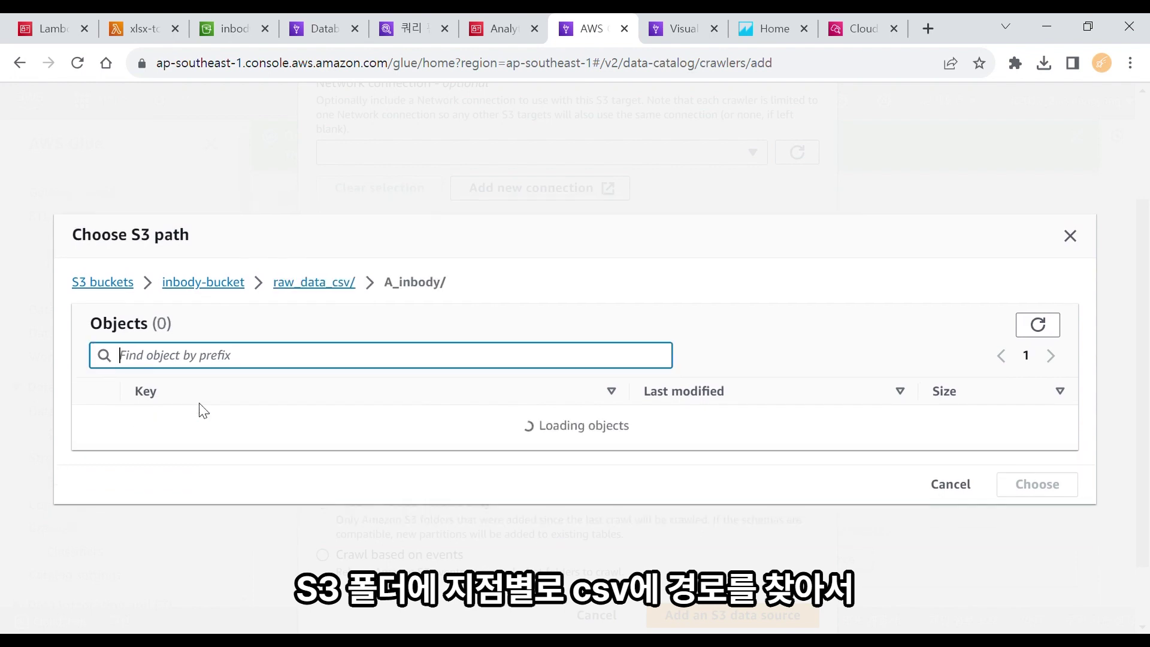
click(97, 429)
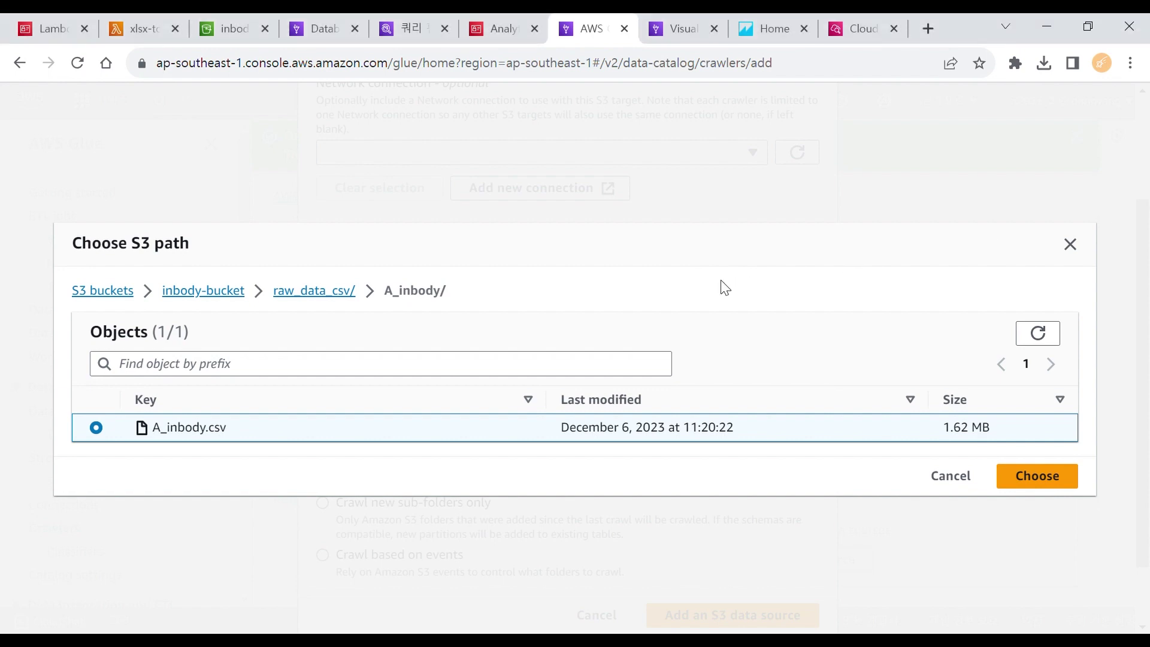
click(337, 294)
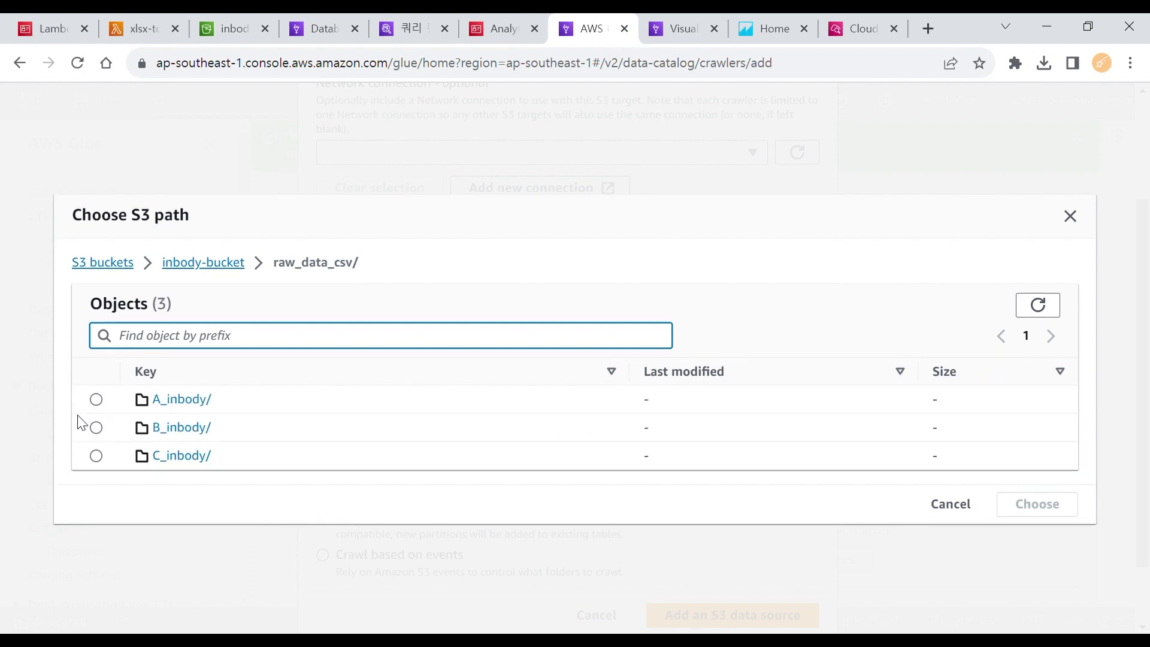
Choose the A_inbody folder as the S3 path and add it as the crawler's data source
click(96, 399)
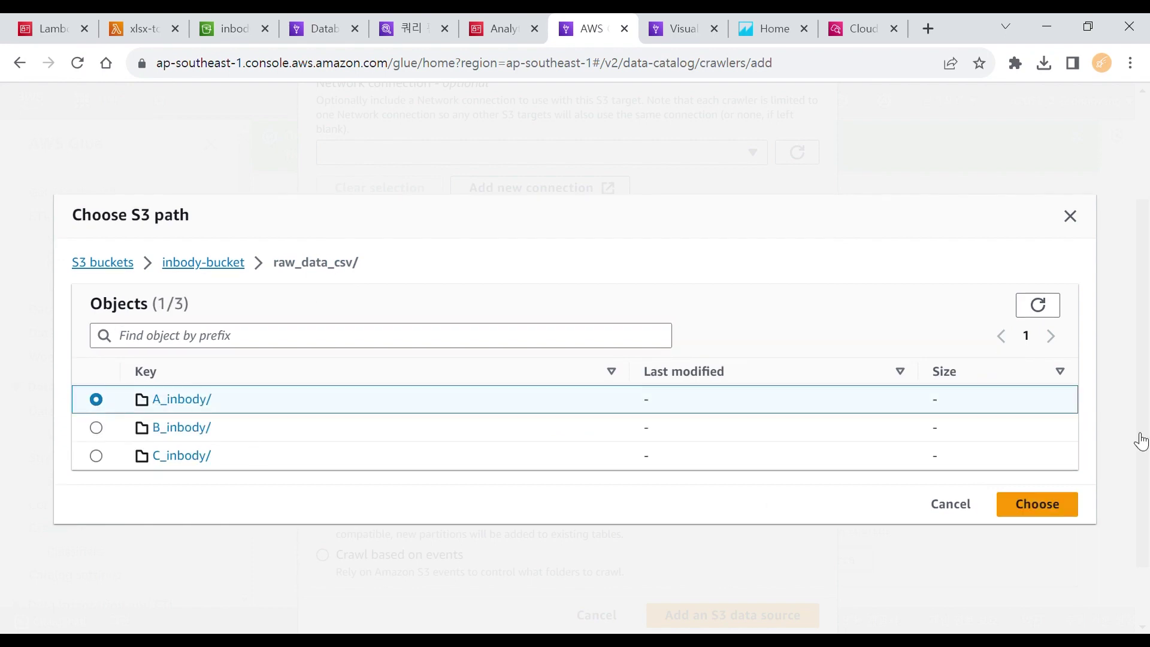
click(1025, 509)
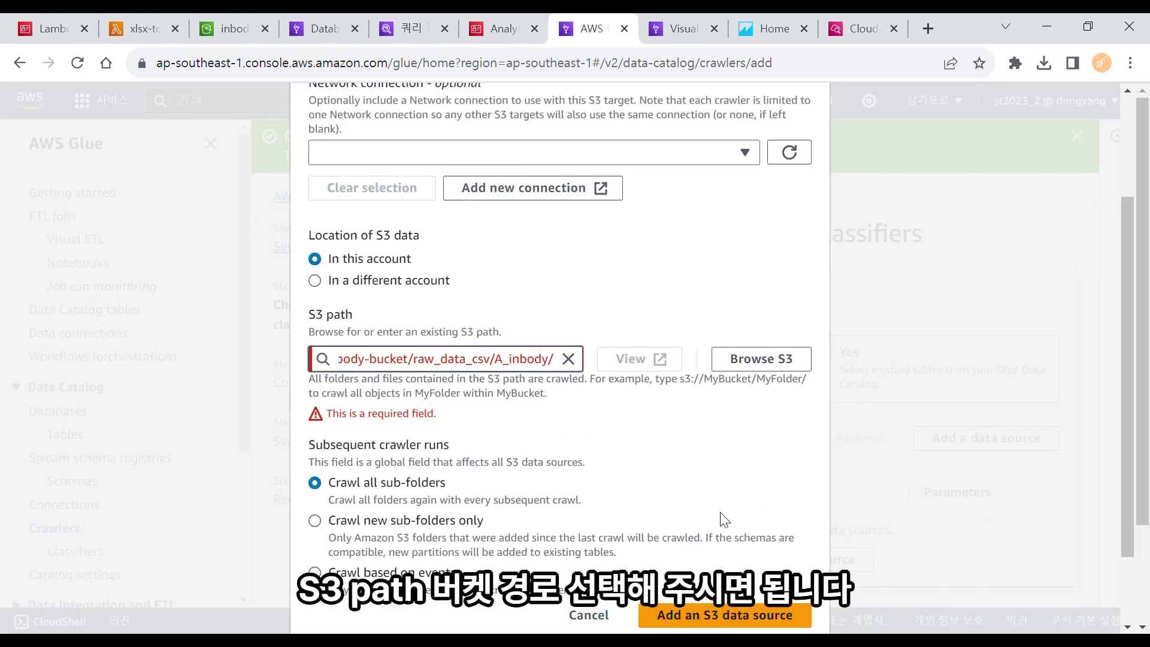
click(721, 458)
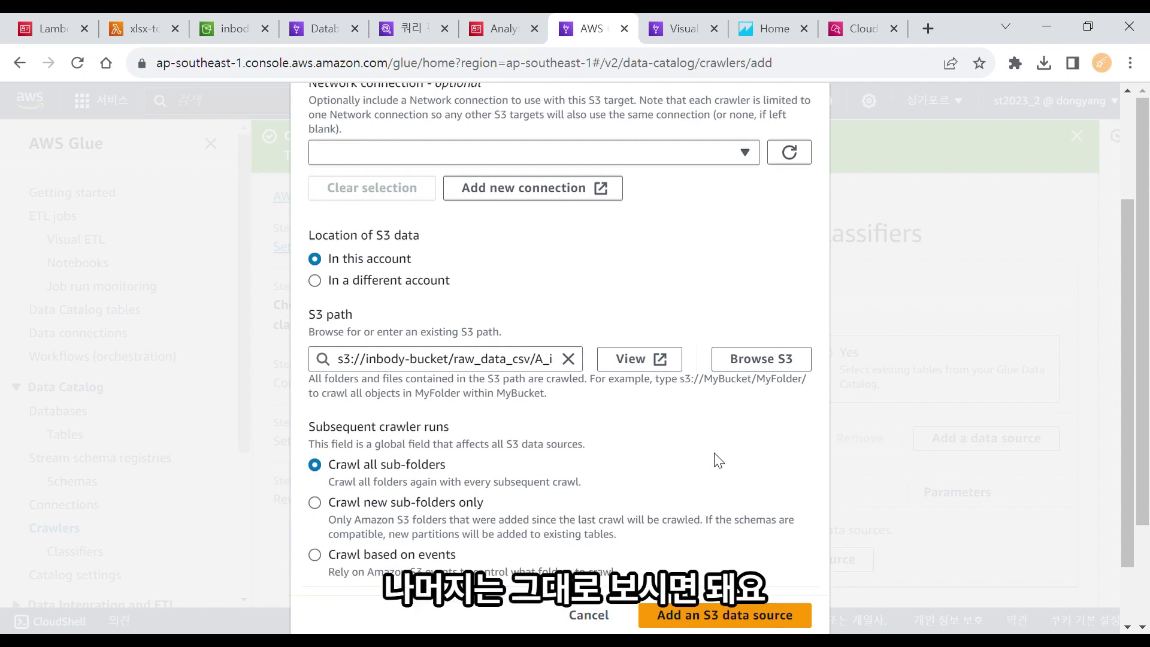
click(756, 617)
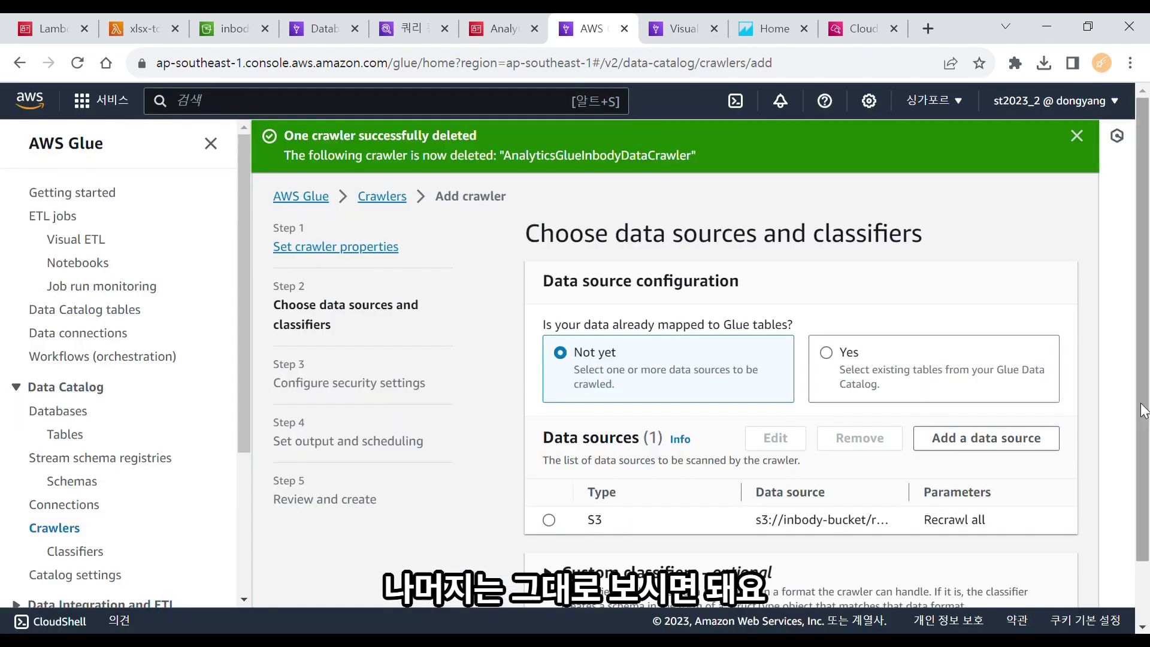
Continue to the crawler's security settings without selecting any custom classifiers
drag(1136, 413, 1137, 473)
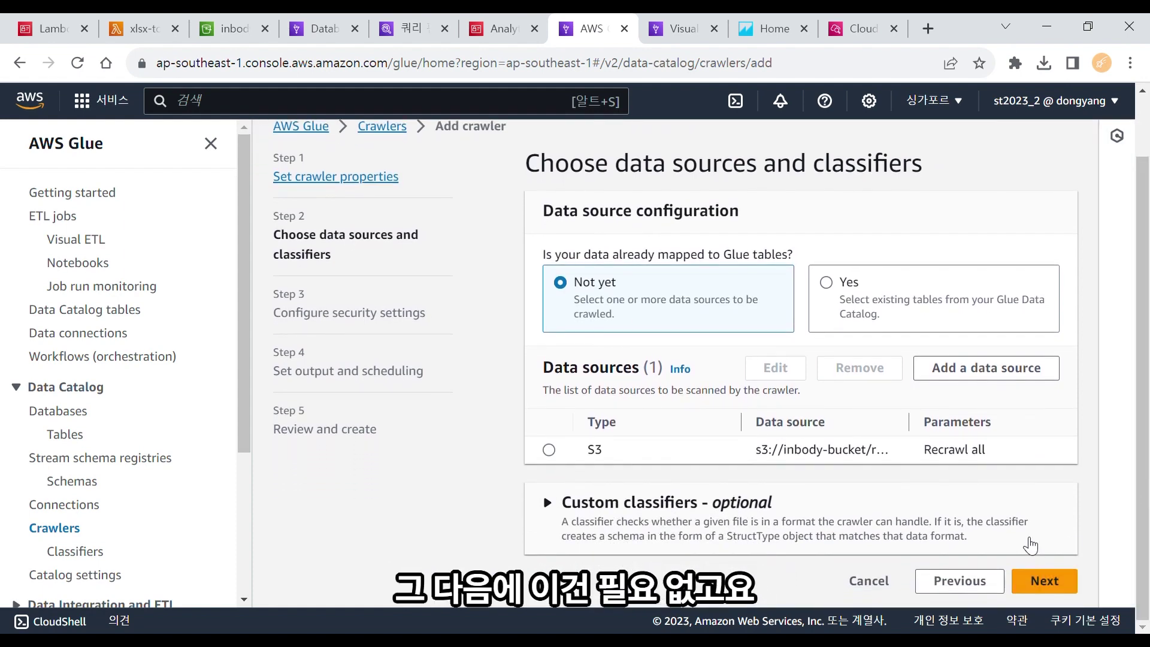
click(1030, 546)
drag(1140, 426, 1141, 504)
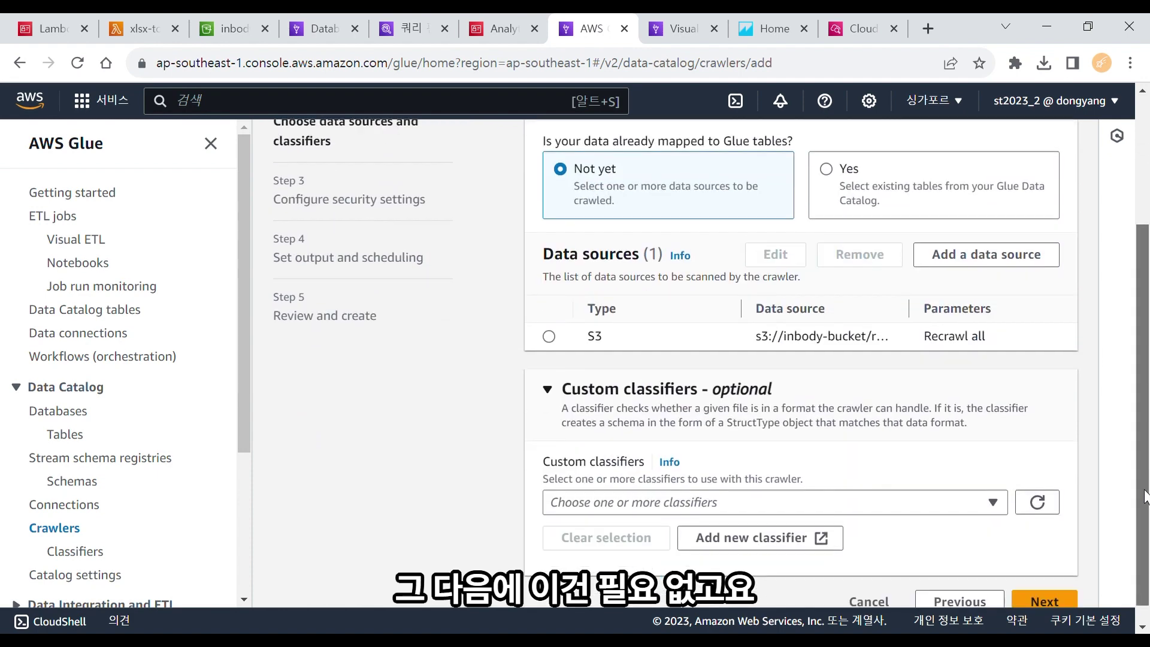
click(949, 427)
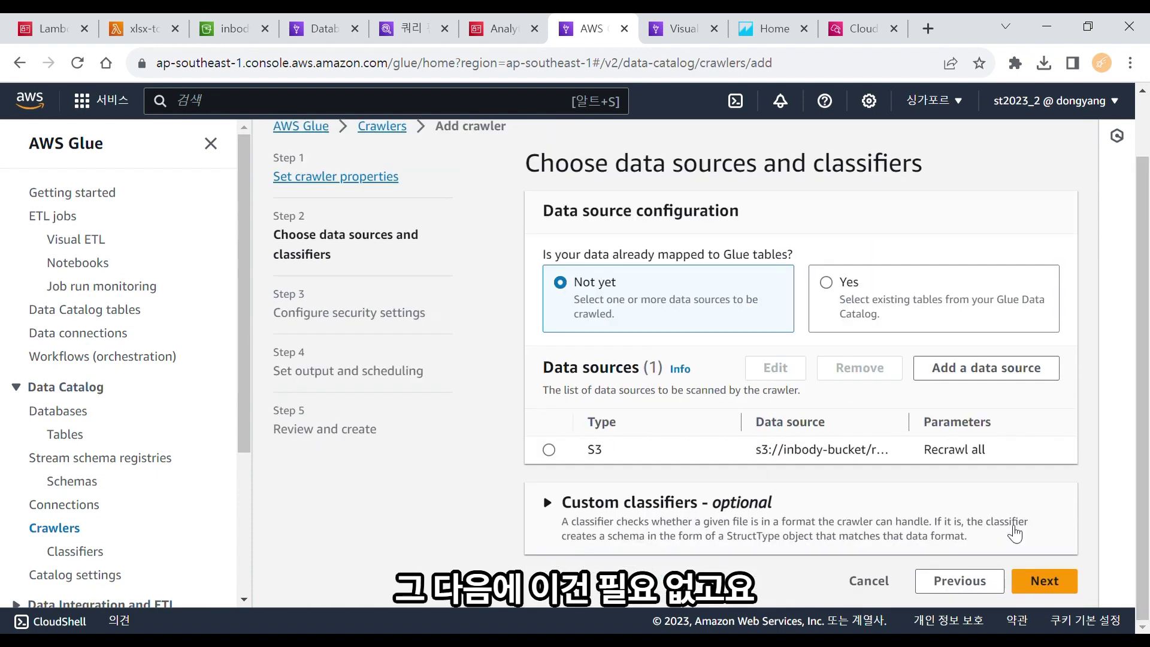
click(1044, 582)
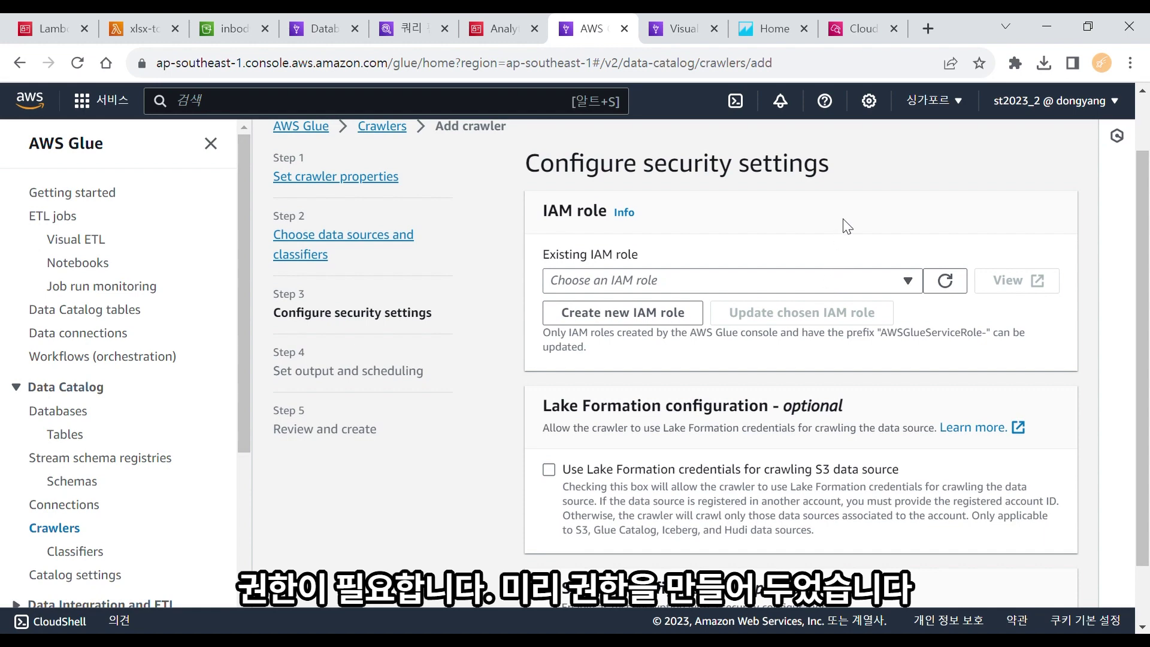
Review the AnalyticsGlueInbodyDataRole role in IAM, including its attached permission policies
click(508, 27)
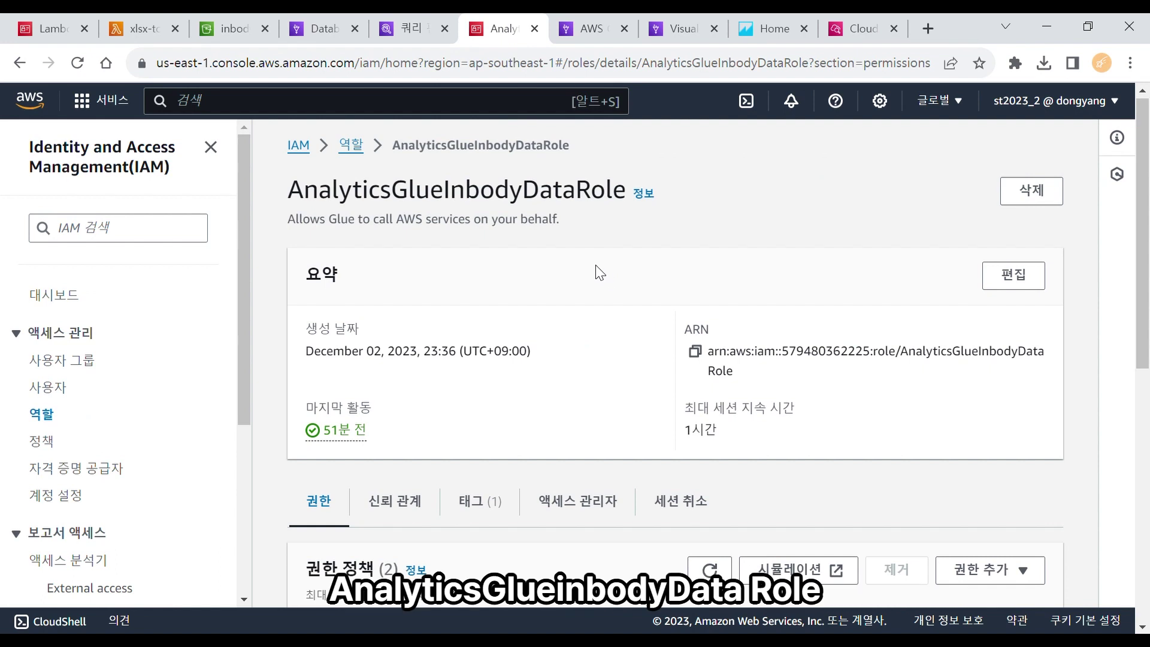
double_click(512, 201)
click(749, 200)
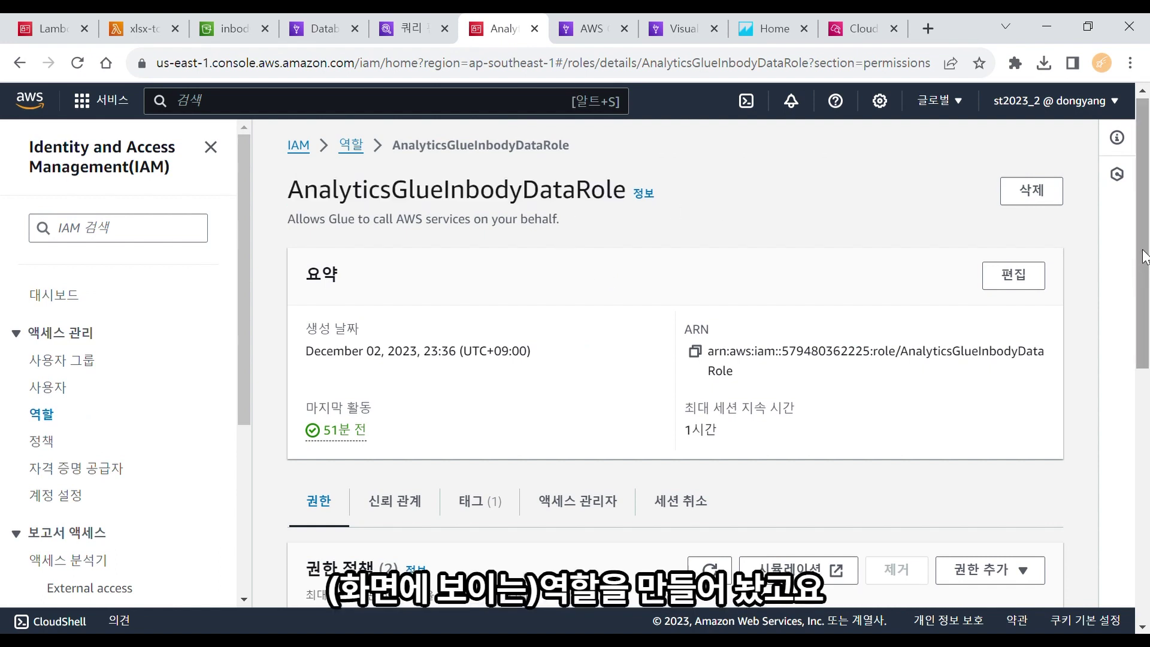
drag(1145, 257, 1144, 405)
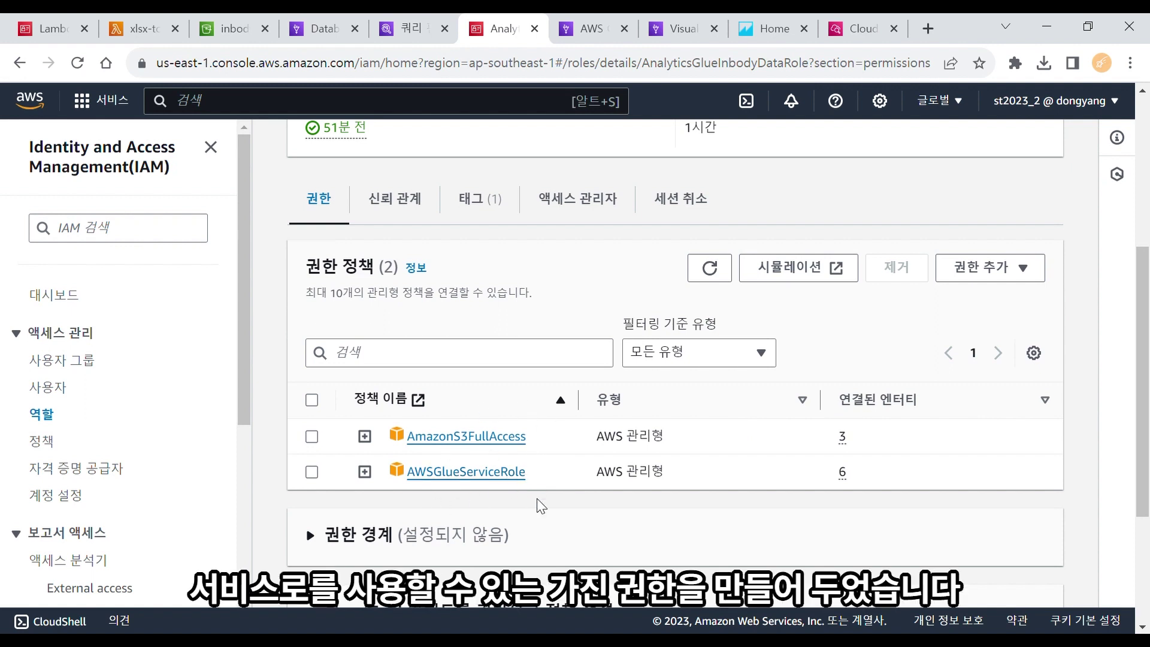
drag(1132, 345, 1132, 196)
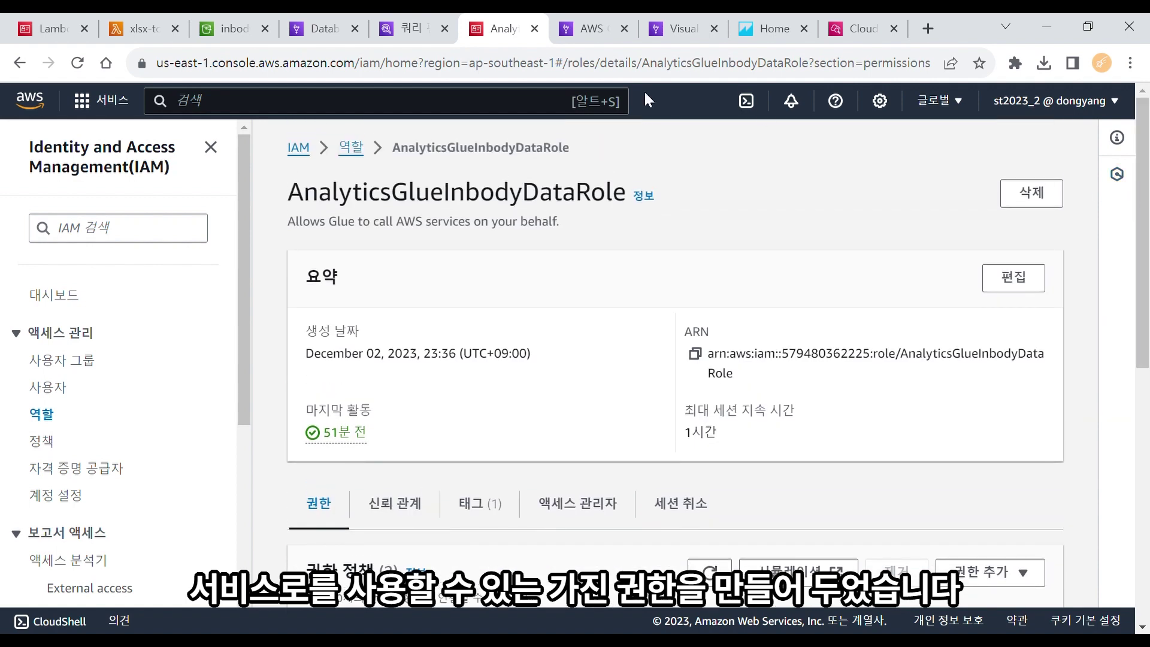
Back in the Glue crawler setup, assign the existing IAM role AnalyticsGlueInbodyDataRole and continue with the security configuration left at None
click(586, 35)
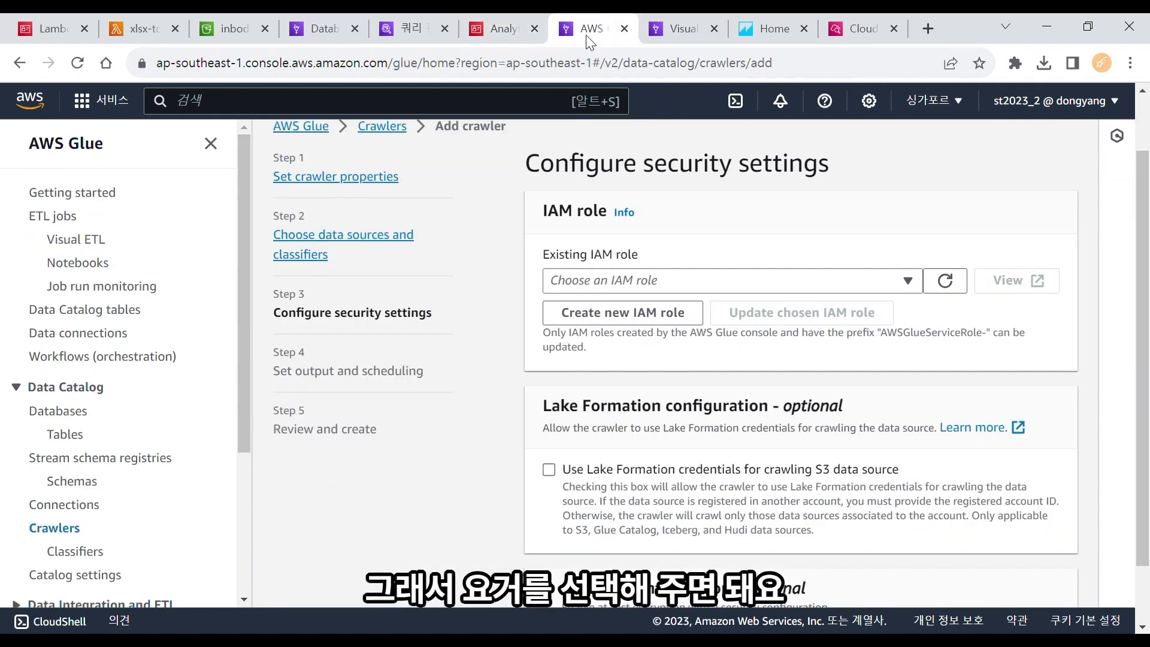
click(701, 280)
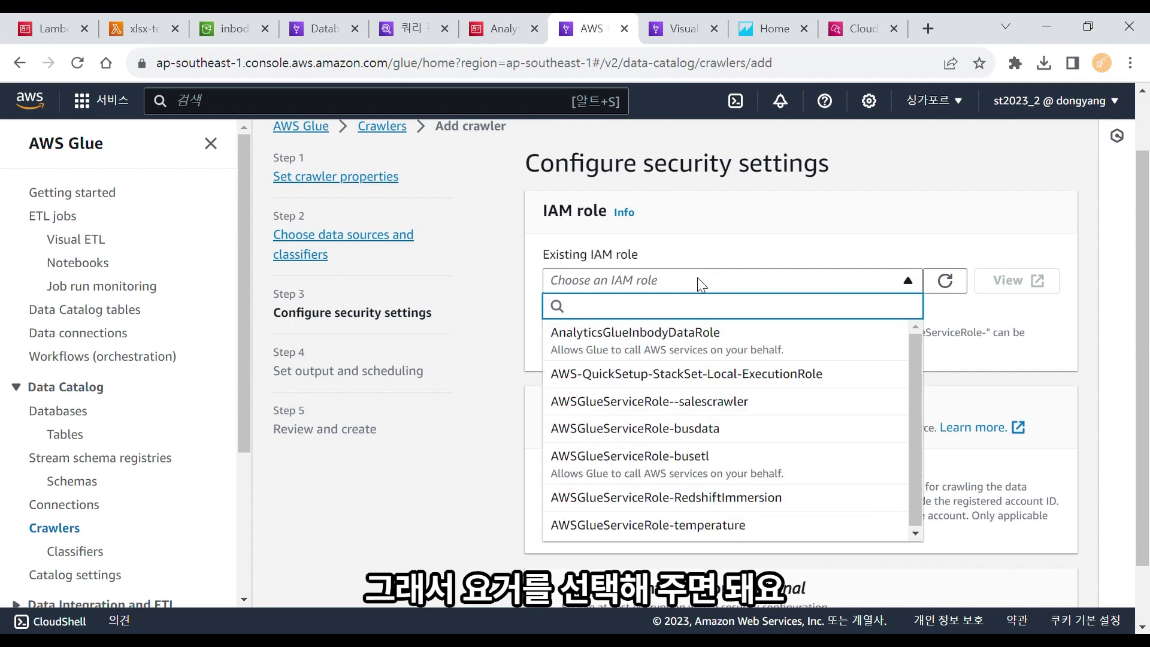
click(728, 335)
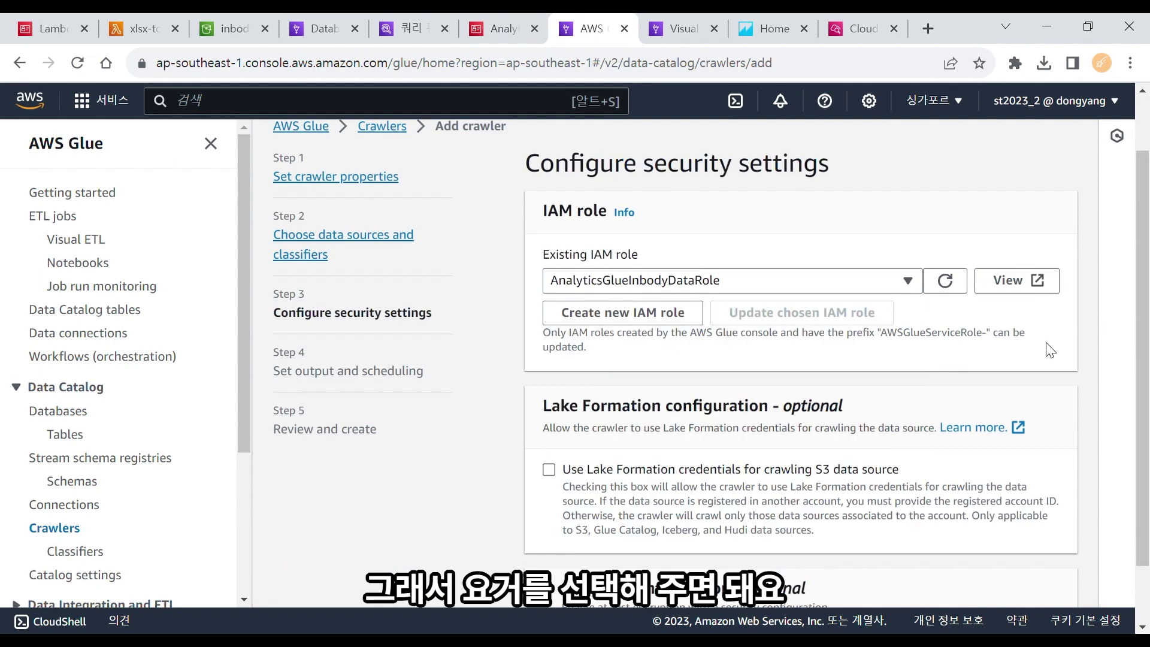
drag(1145, 306, 1146, 363)
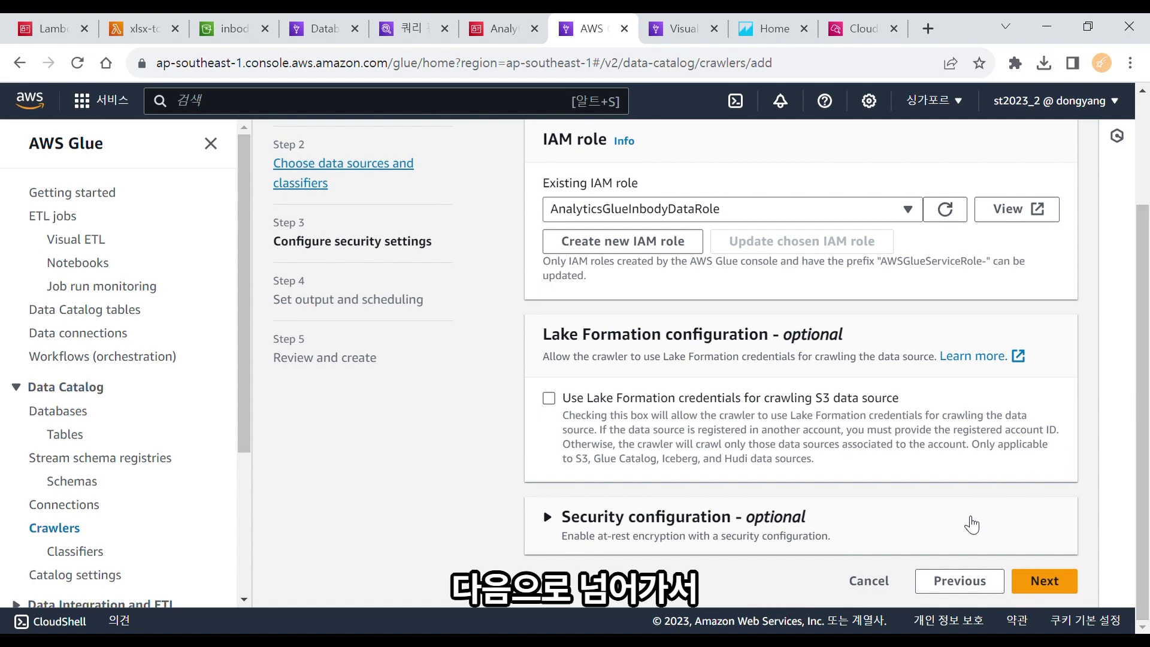
click(971, 520)
drag(1147, 396, 1147, 497)
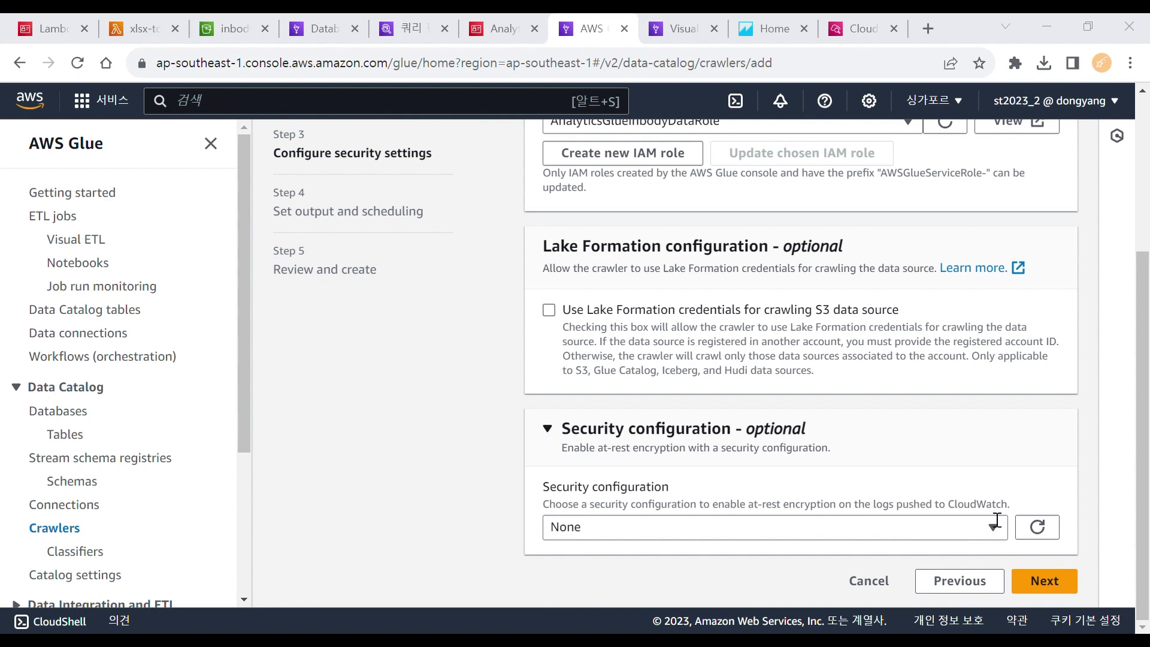
click(1044, 580)
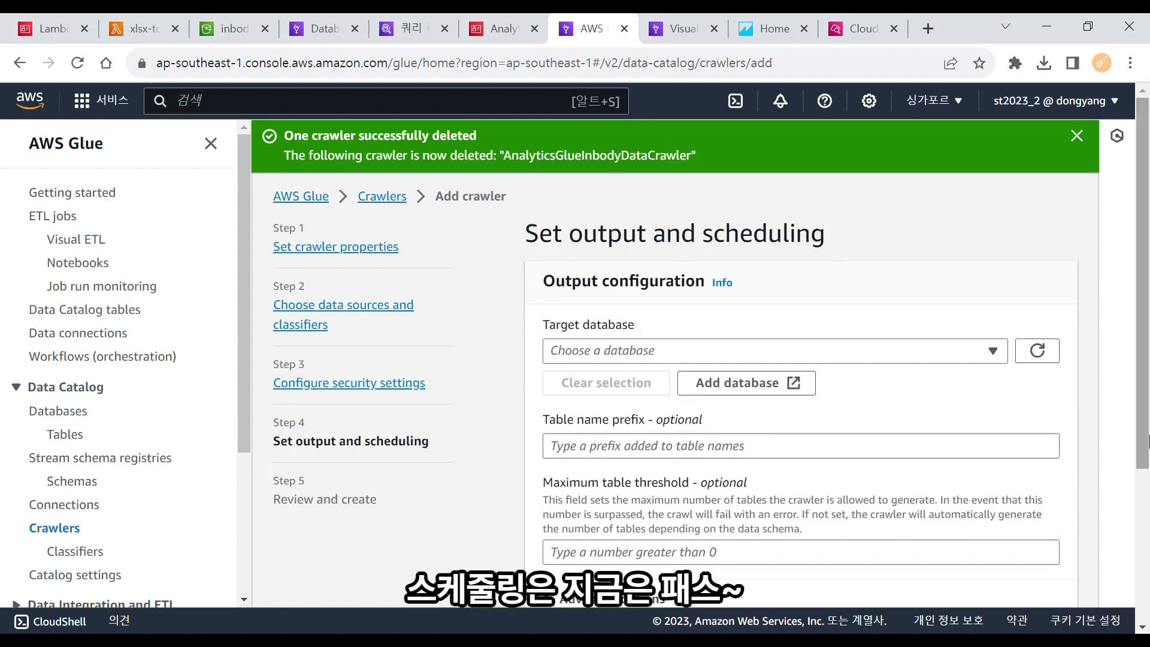
Set the crawler's target database to inbody_db and its table name prefix to raw_
scroll(1077, 368, down, 1)
click(993, 328)
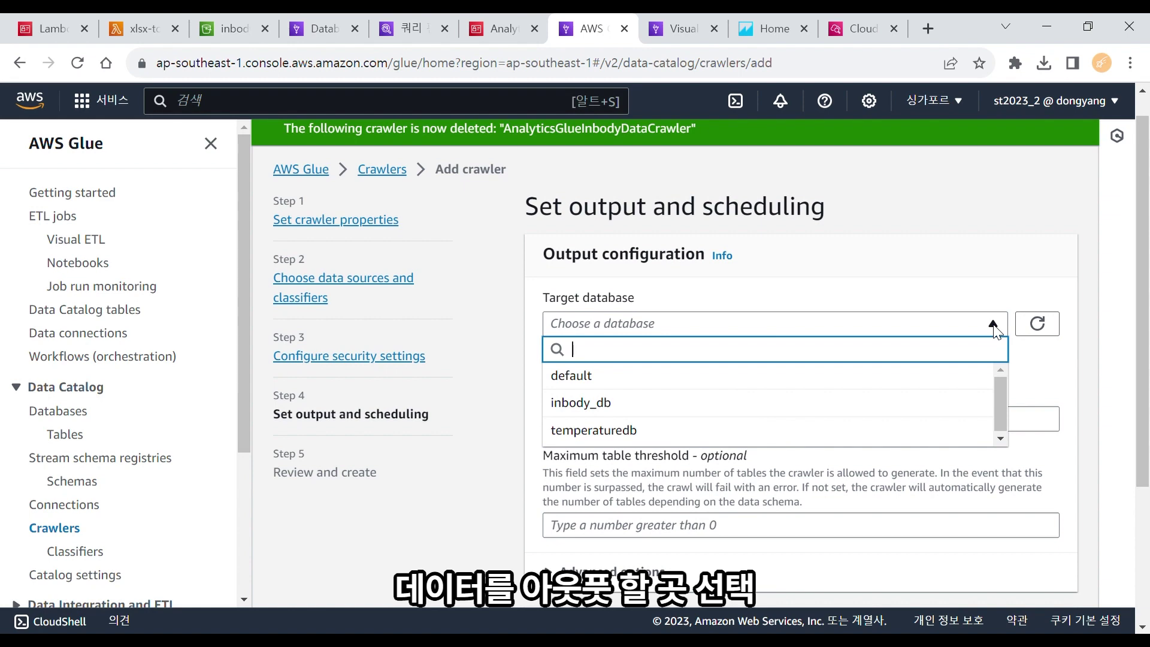
click(951, 406)
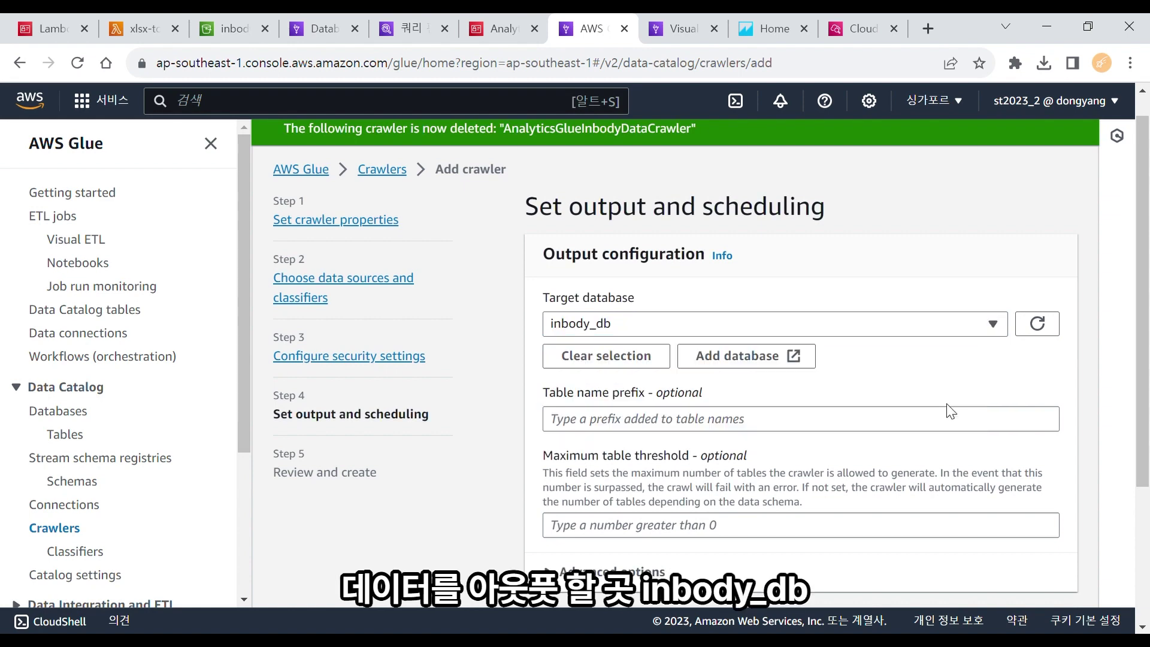
drag(1144, 393, 1146, 422)
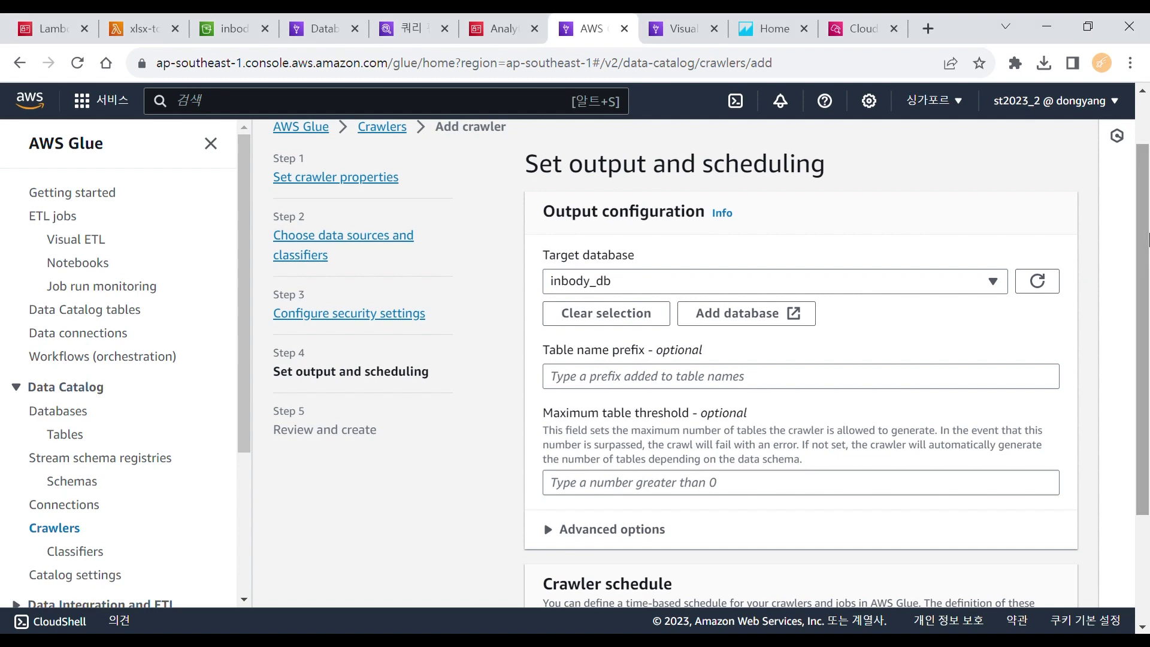
click(955, 381)
text(raw_)
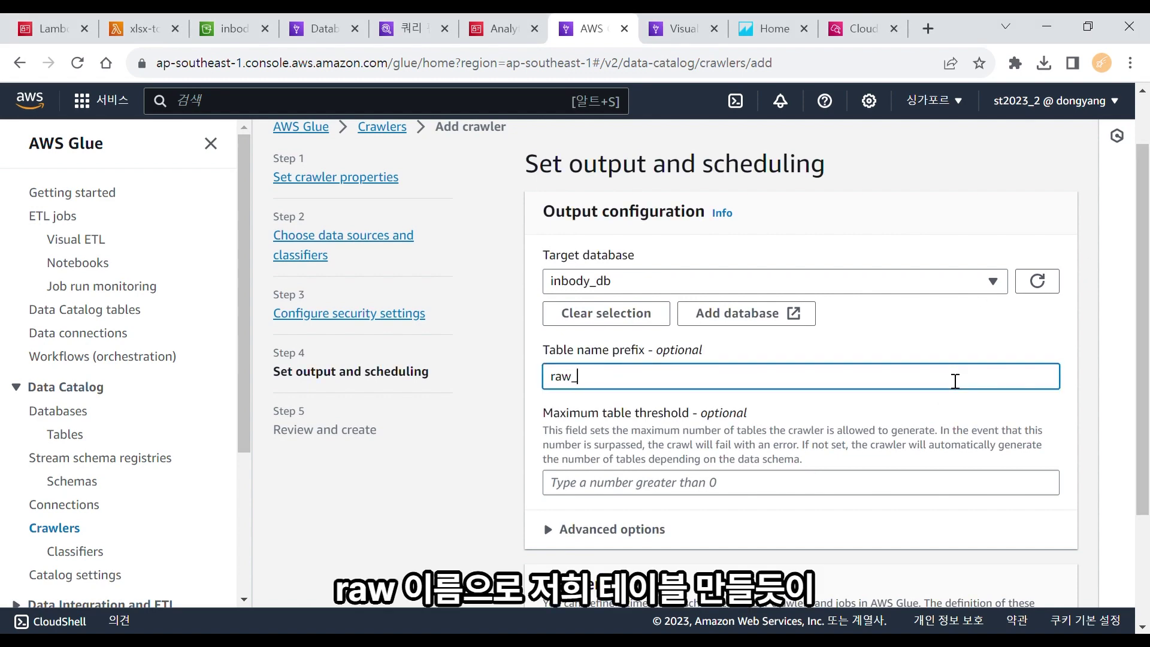
Check the existing table names in the Athena query editor, then return to Glue and continue to the review with the On demand schedule
scroll(779, 359, down, 2)
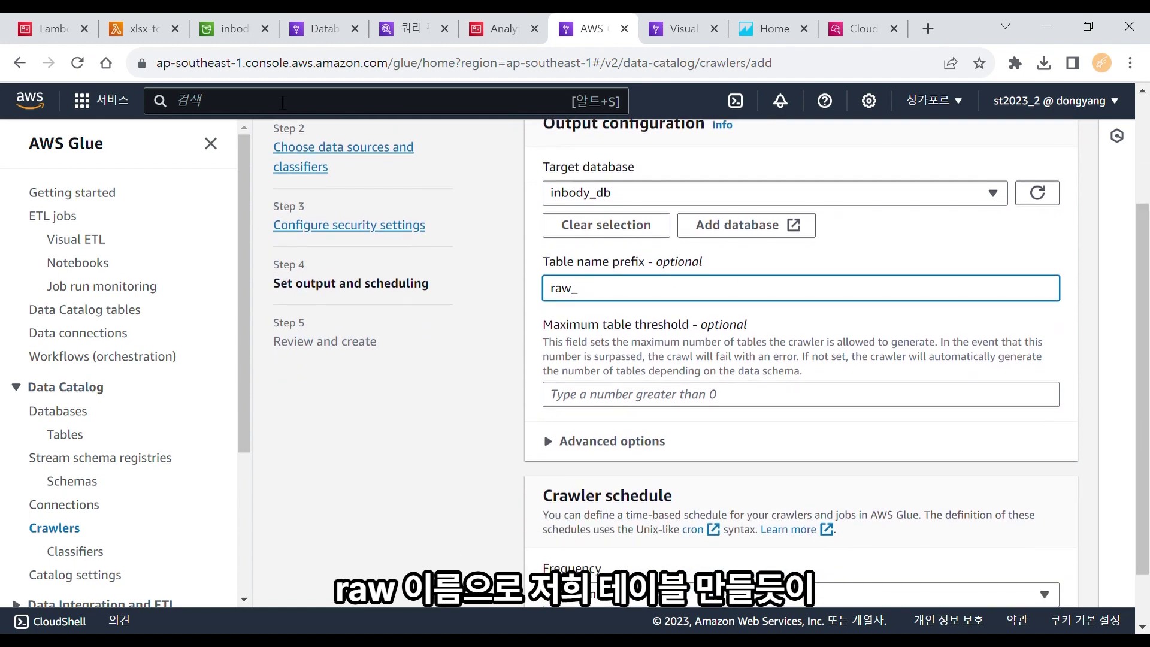
click(412, 28)
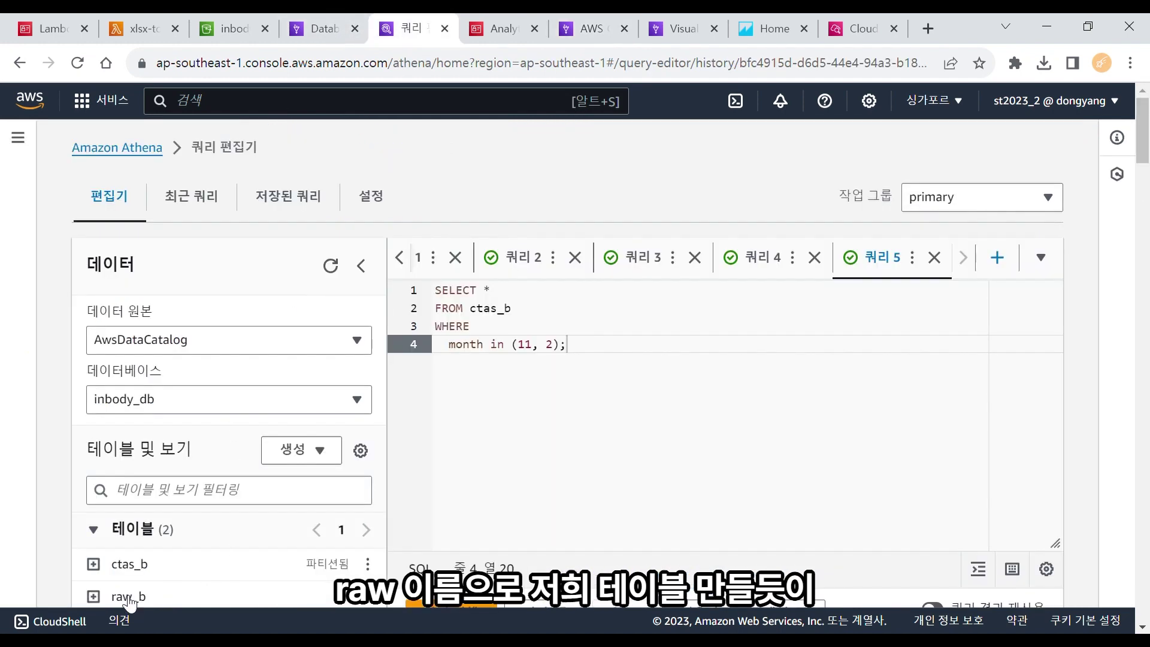
click(632, 25)
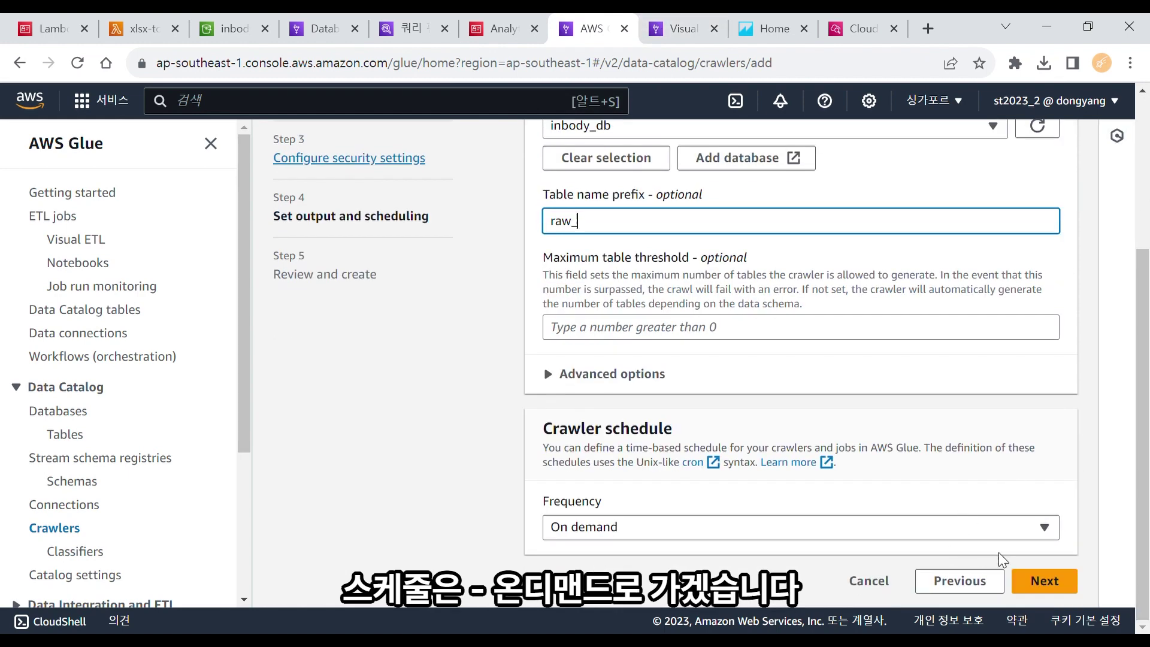
click(1041, 586)
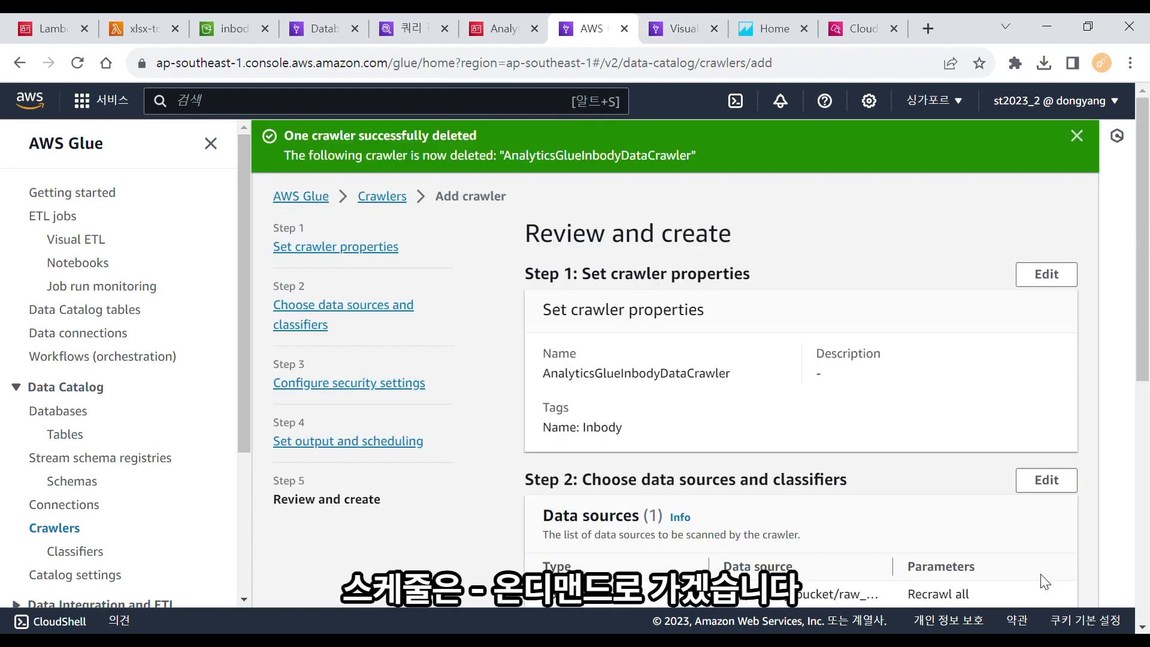
Widen the Data source column in the crawler review to read the S3 path, and reopen the data sources for editing
drag(1144, 329, 1144, 426)
drag(901, 383, 1002, 387)
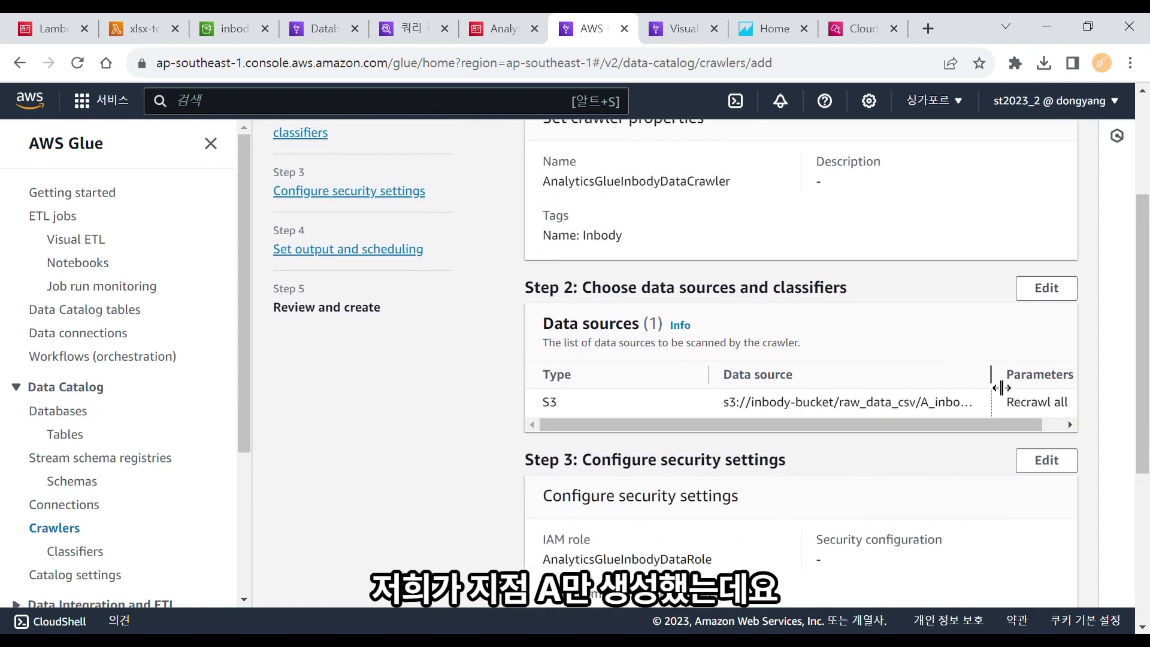
click(1048, 294)
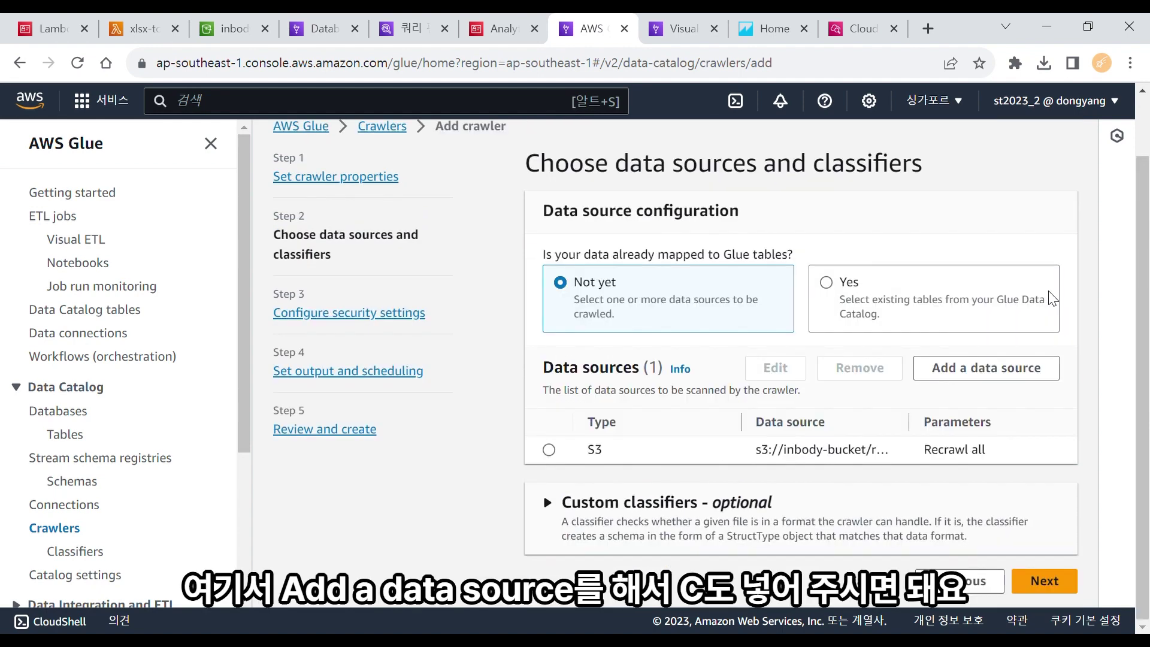
Add the C_inbody folder under raw_data_csv in inbody-bucket as another S3 data source for the crawler
click(967, 376)
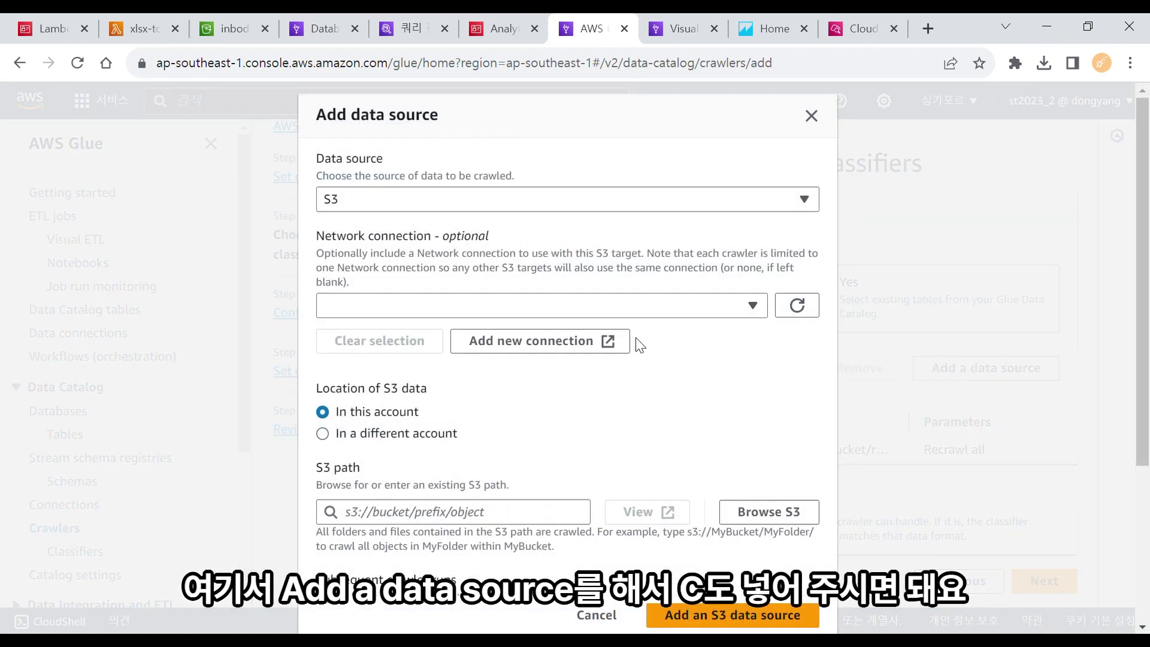
click(743, 512)
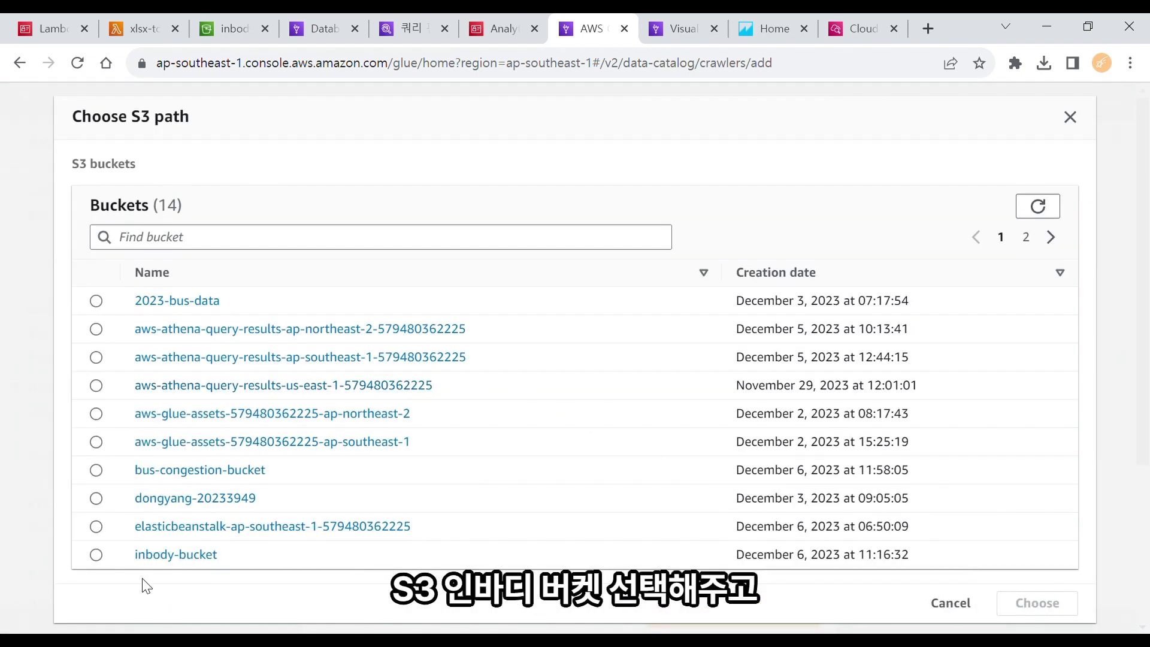
click(183, 554)
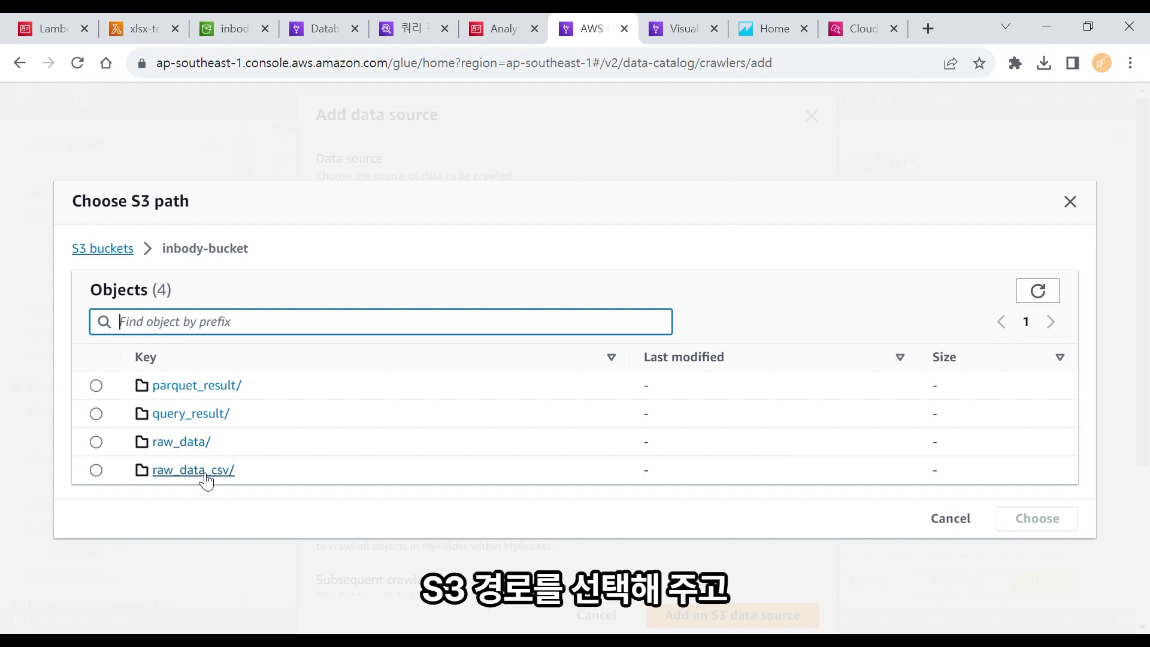
click(205, 473)
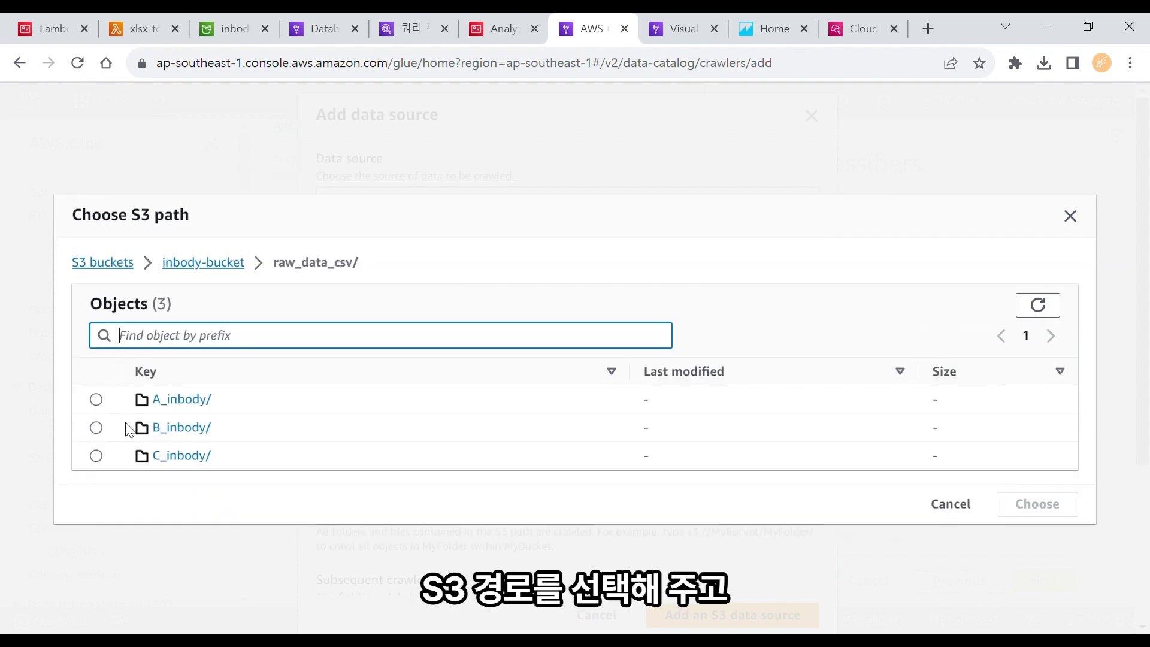
click(104, 456)
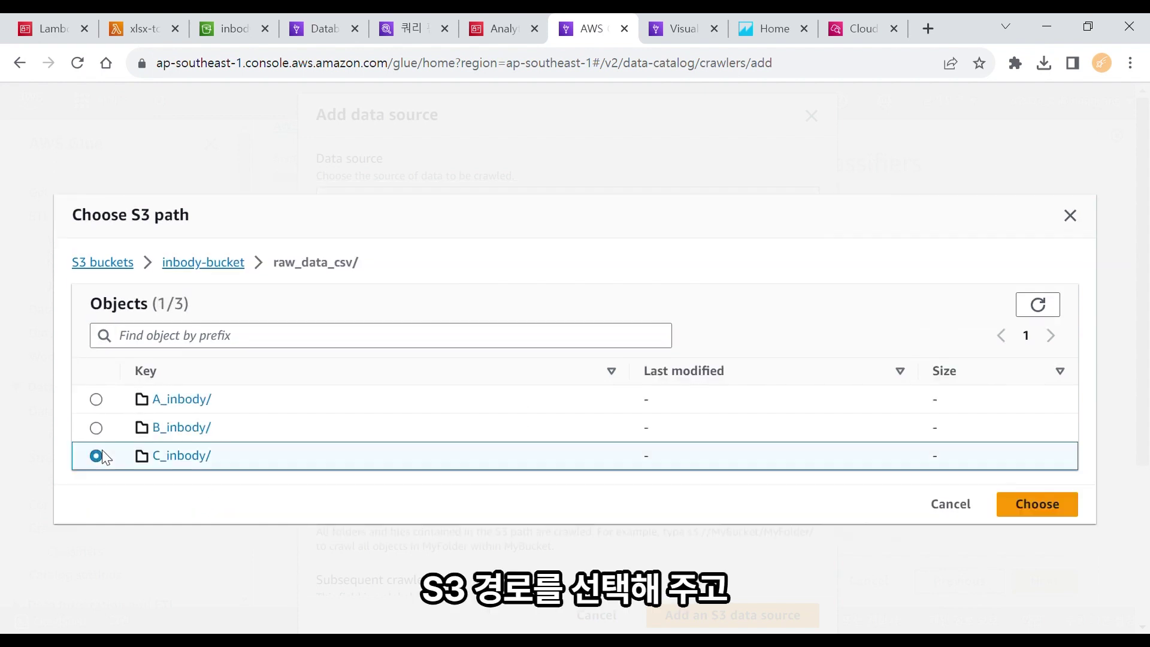
click(1066, 506)
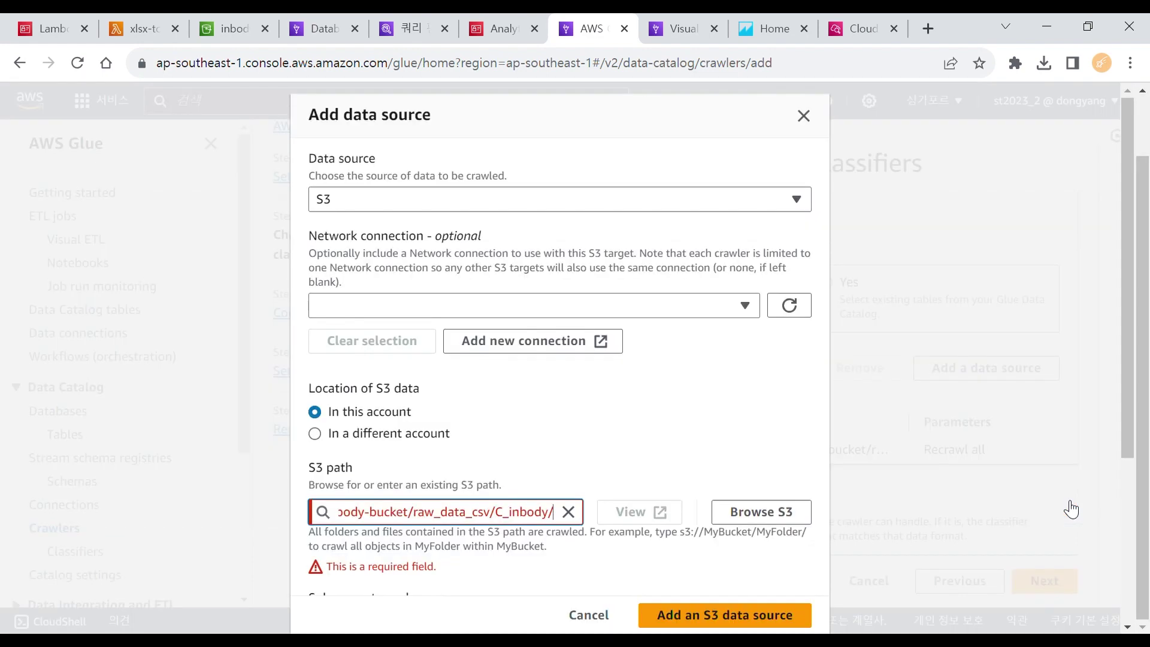
click(767, 412)
click(760, 611)
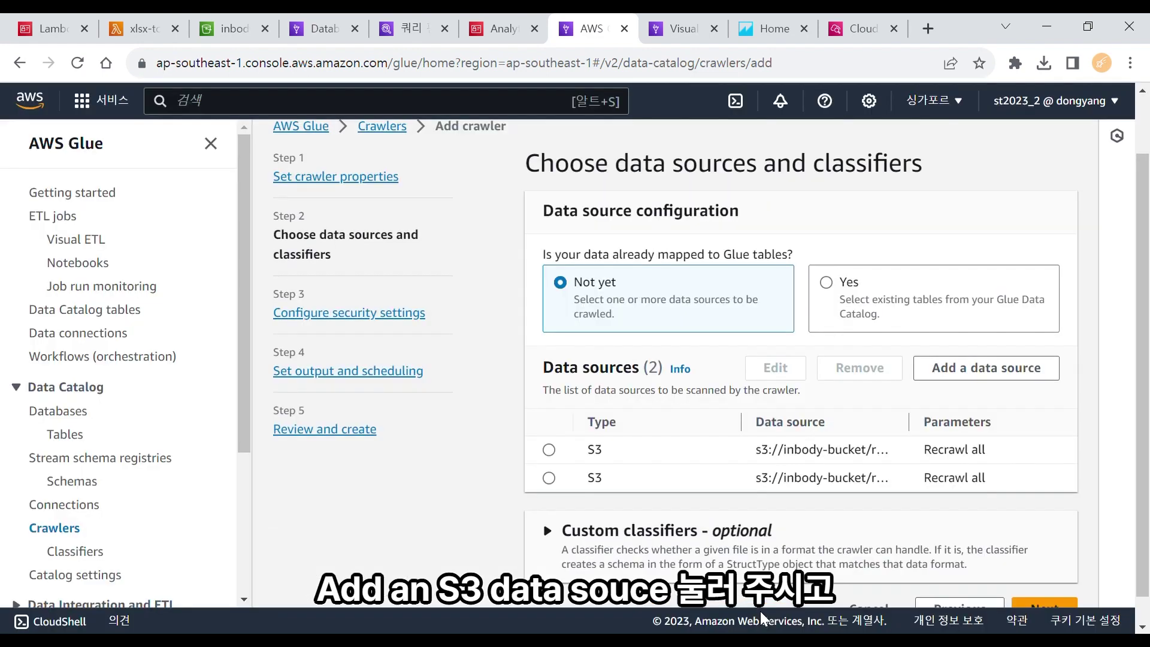
Return to the crawler review with the security, output and schedule settings kept, and widen the Data source column to show the full S3 paths
scroll(1142, 412, down, 1)
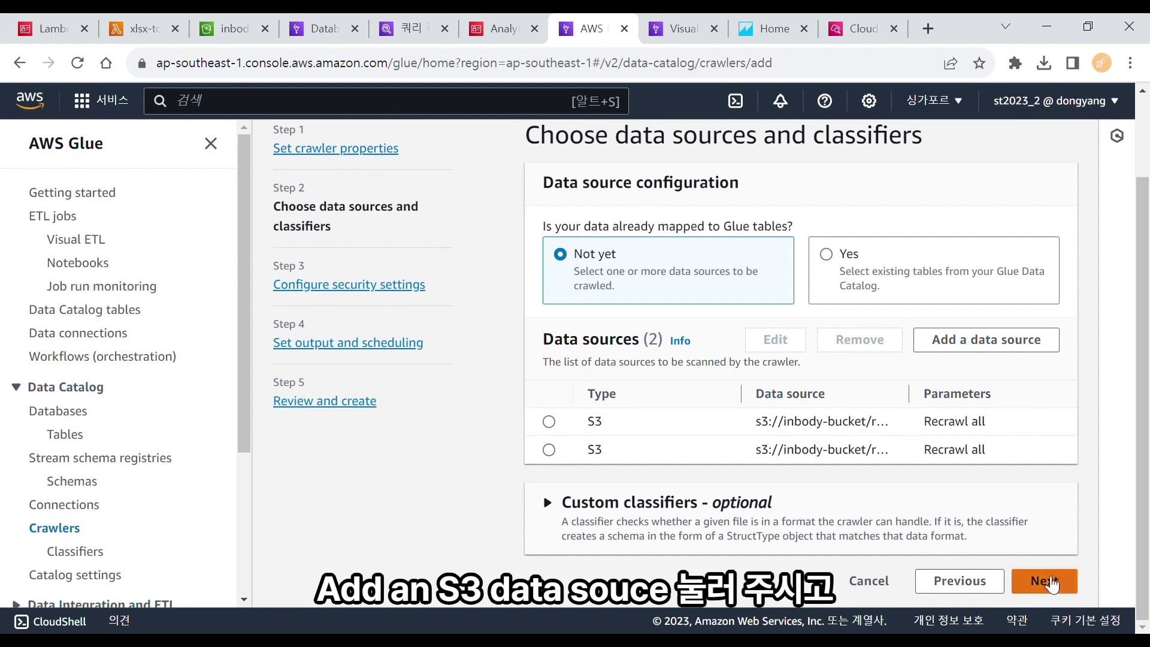
click(1048, 591)
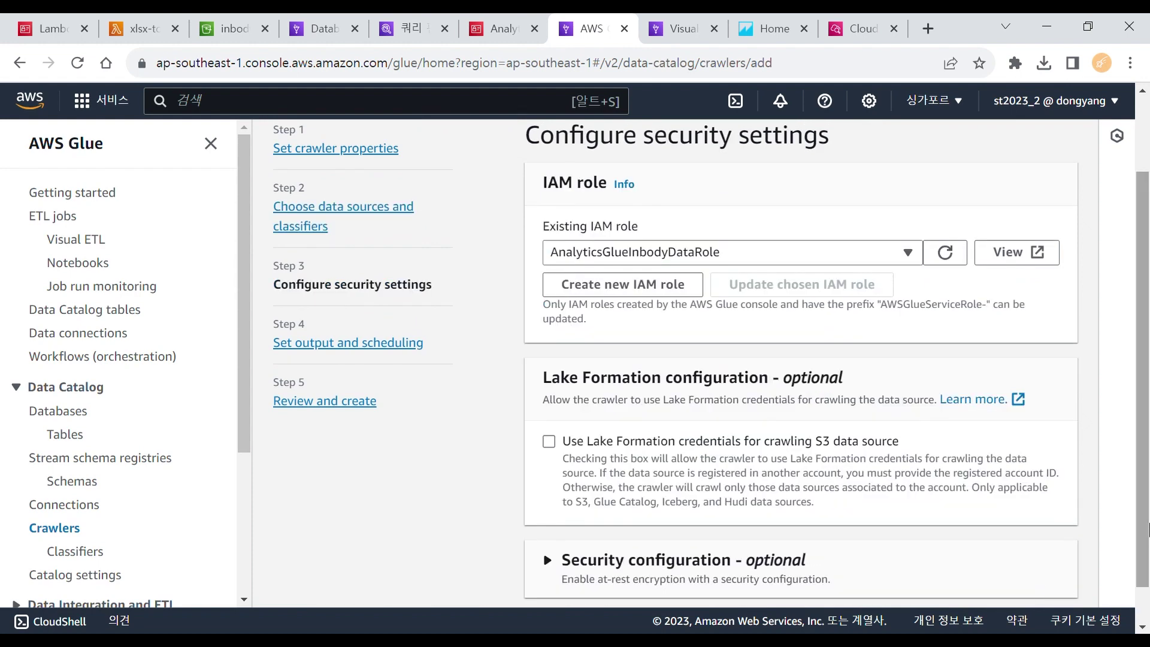
scroll(1147, 527, down, 1)
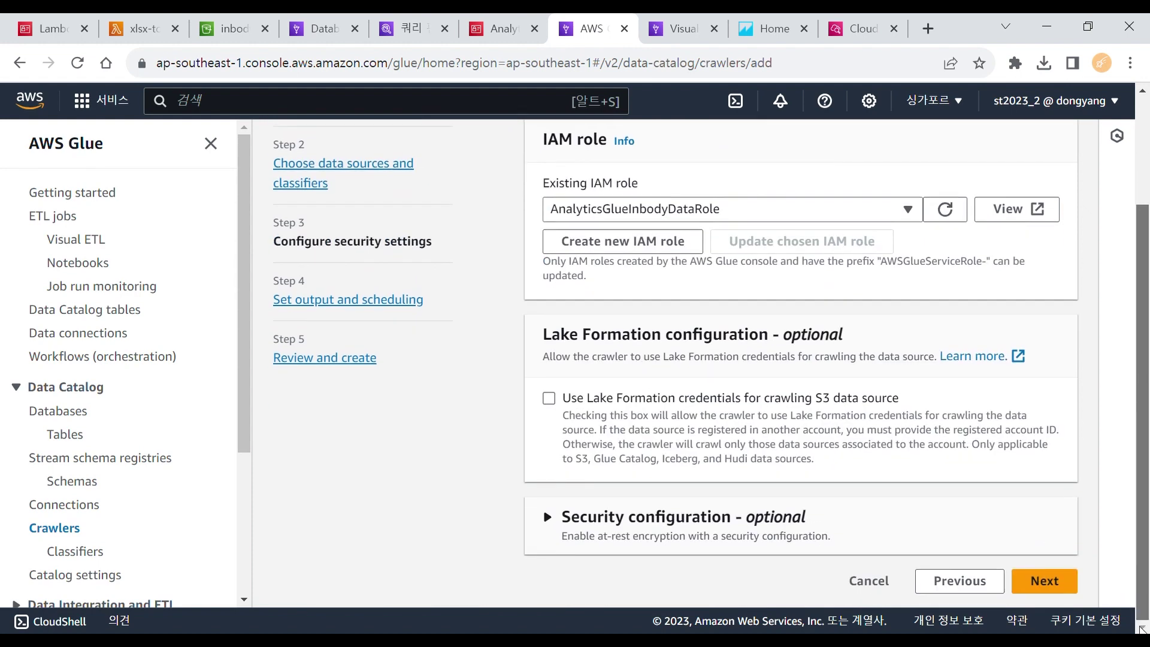
click(1048, 582)
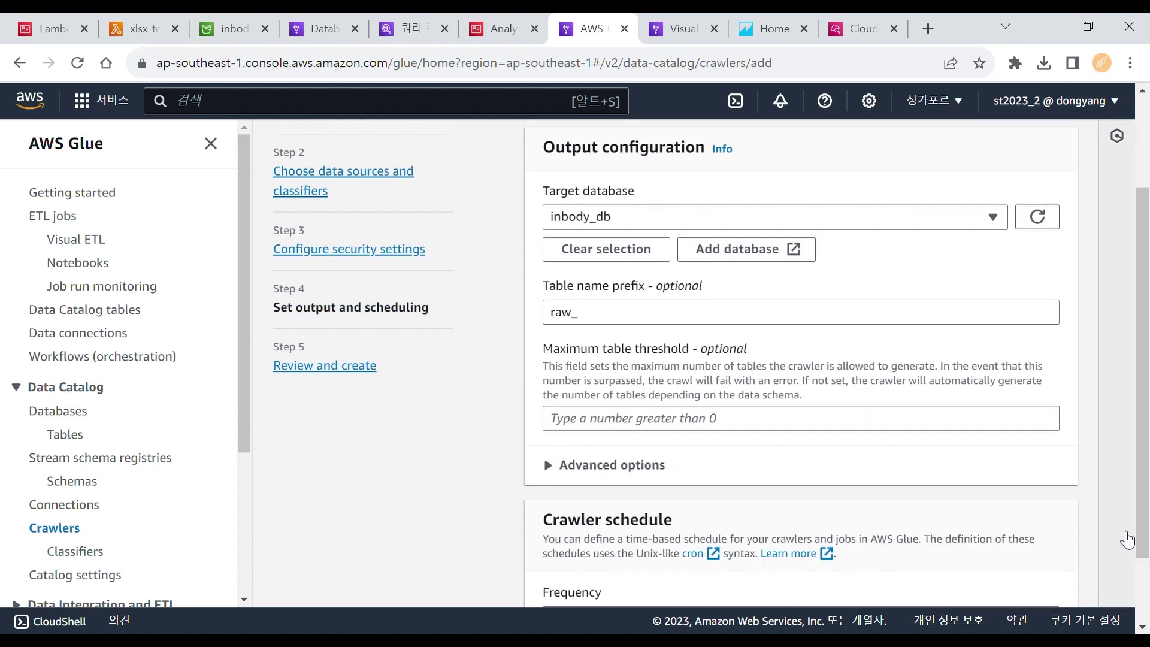
scroll(1144, 515, down, 2)
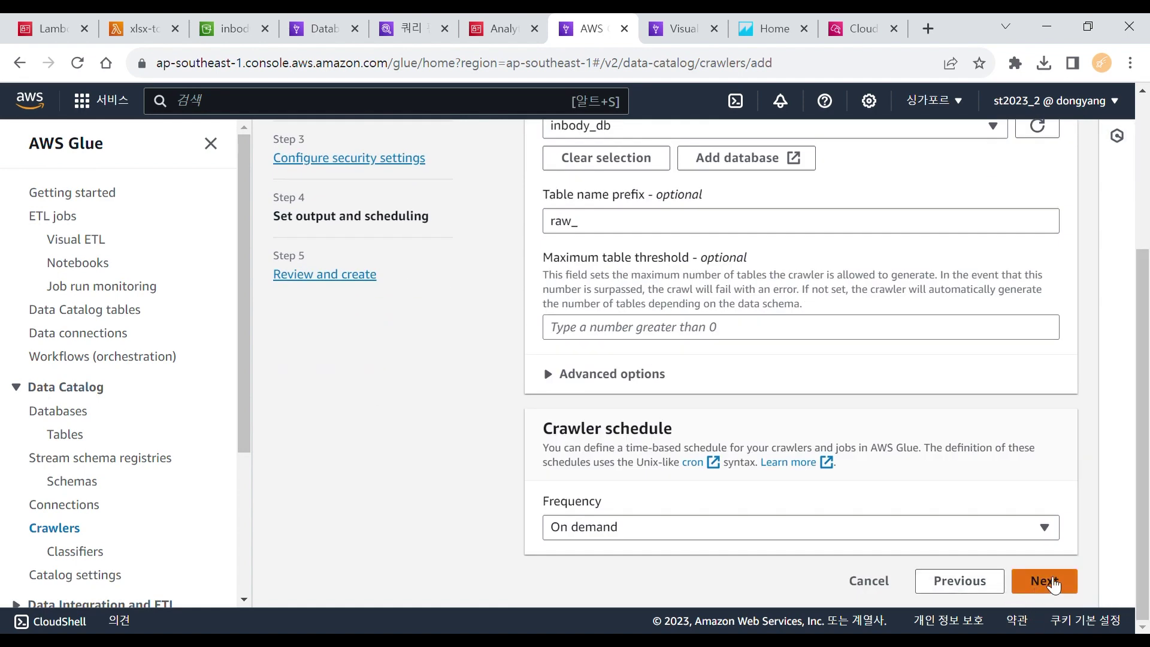
click(1048, 581)
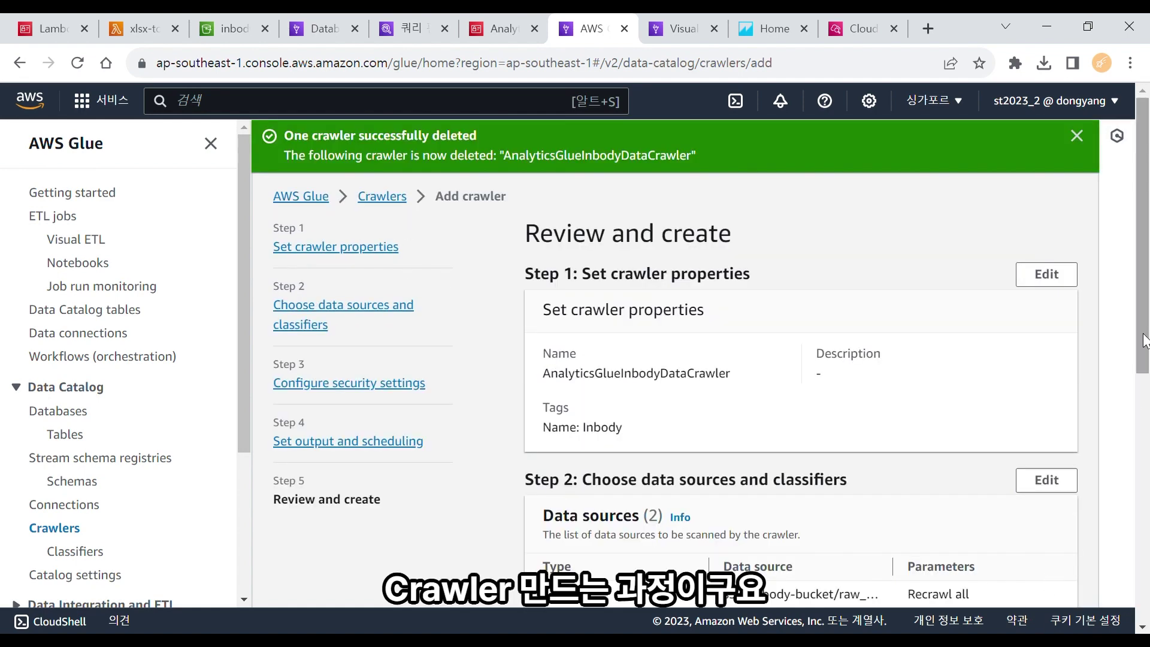
scroll(1142, 419, down, 5)
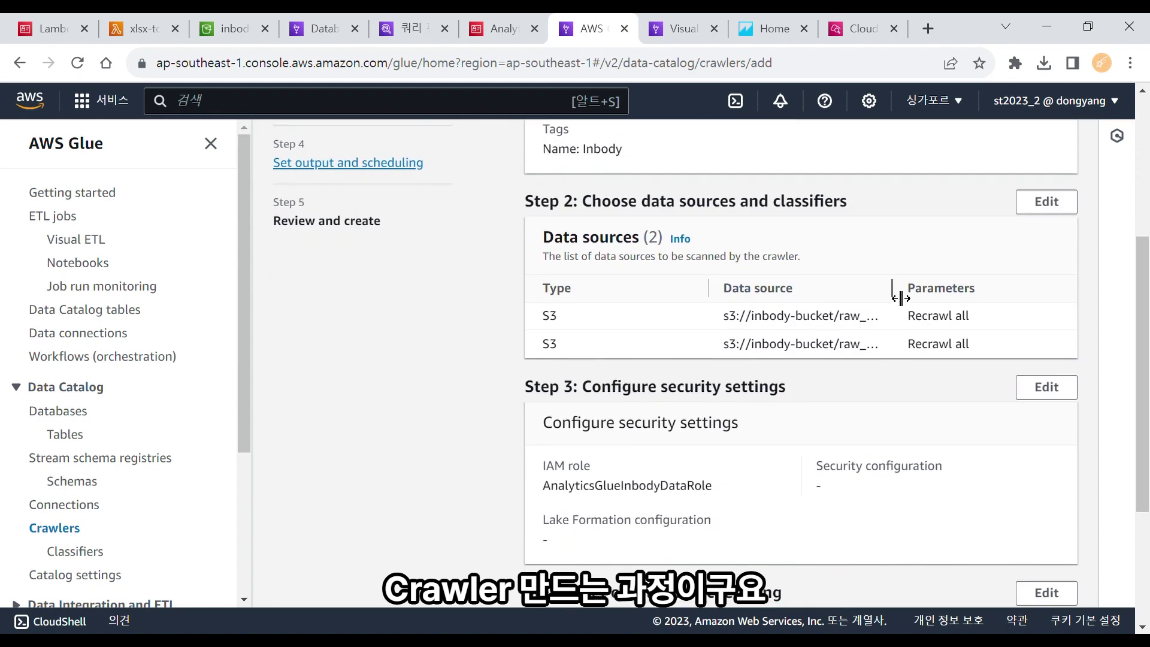
drag(901, 298, 1054, 304)
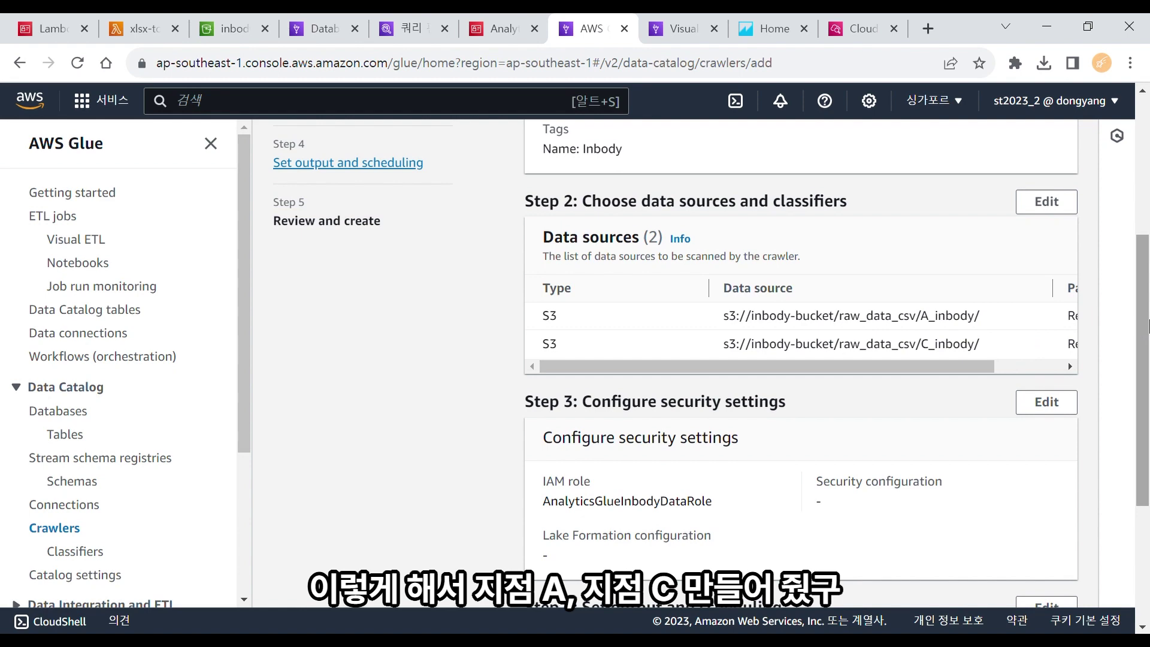
Create the crawler from the review and check its name, database and table prefix in the crawler properties
scroll(1149, 327, down, 4)
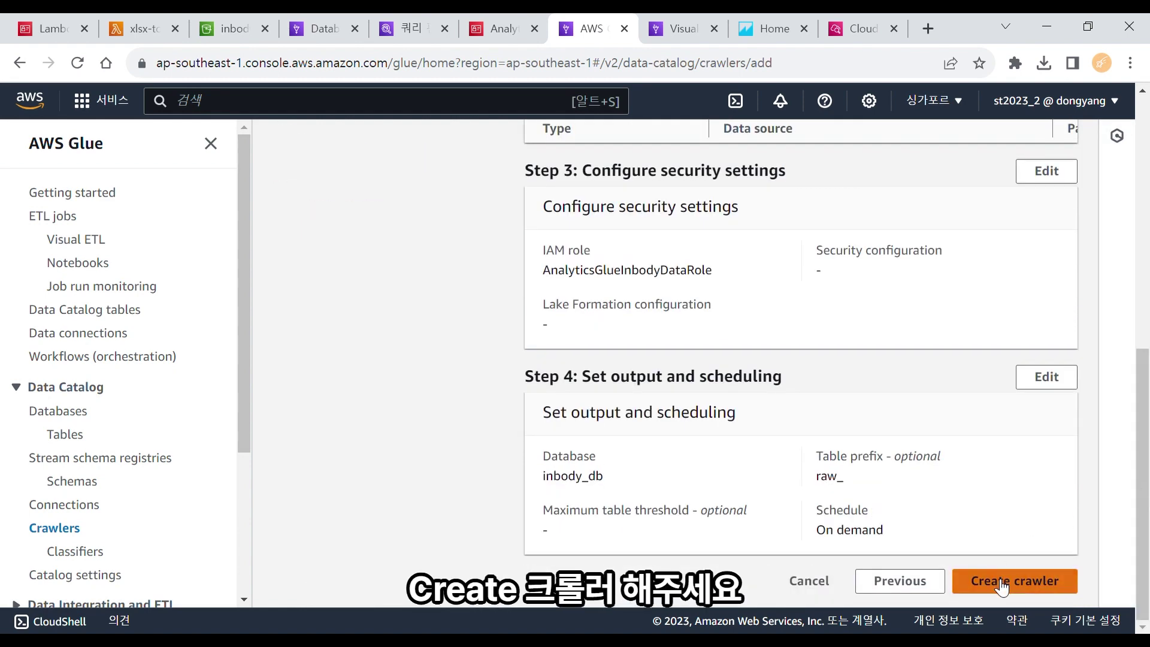
click(1002, 583)
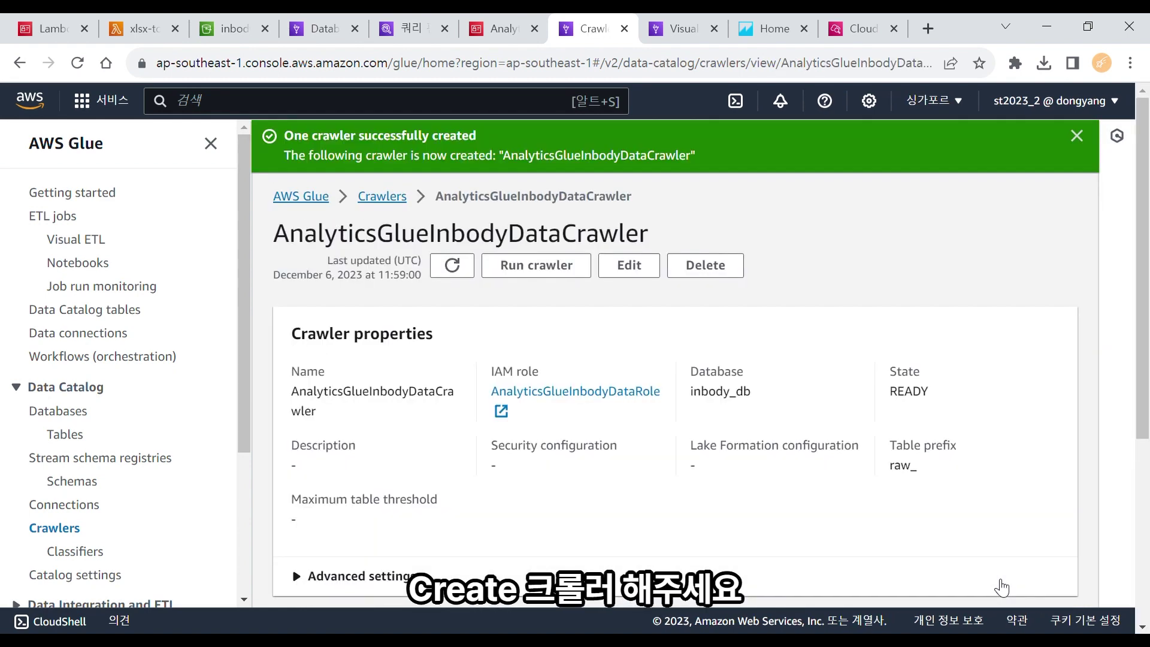
drag(1146, 328, 1145, 397)
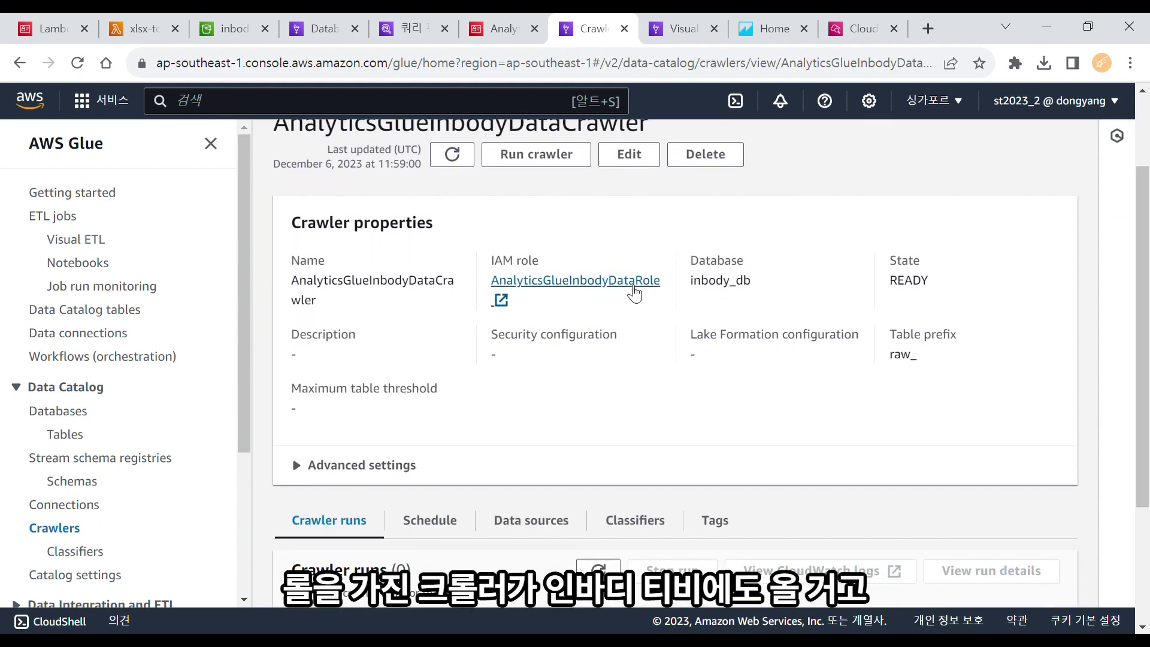
double_click(434, 284)
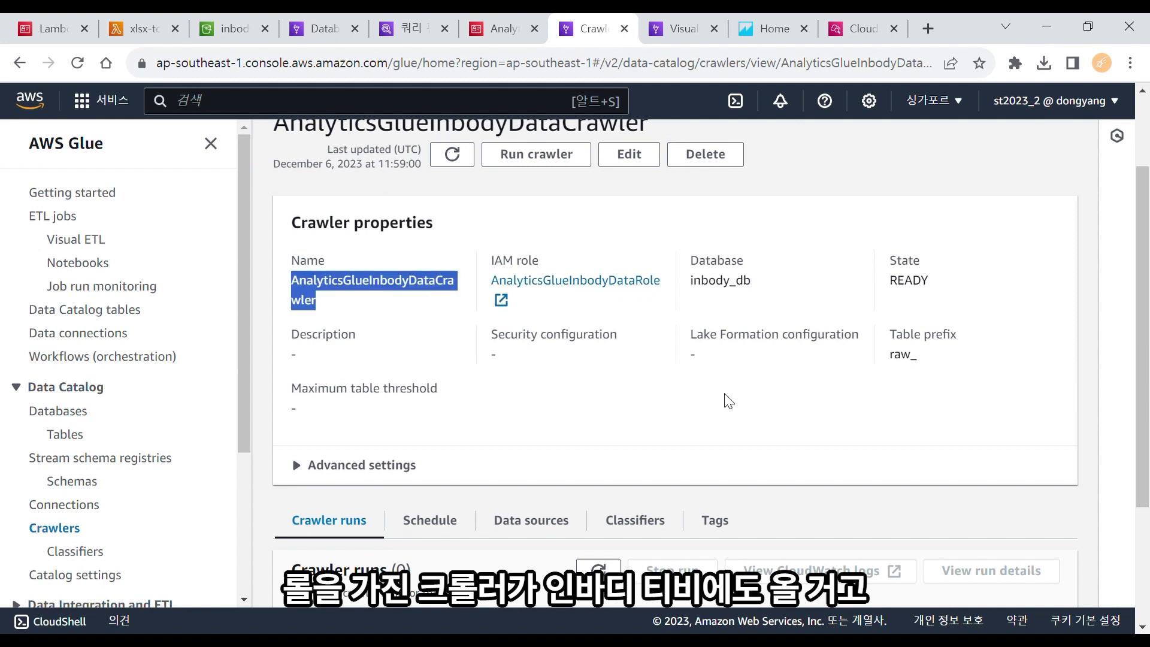
click(740, 397)
double_click(731, 292)
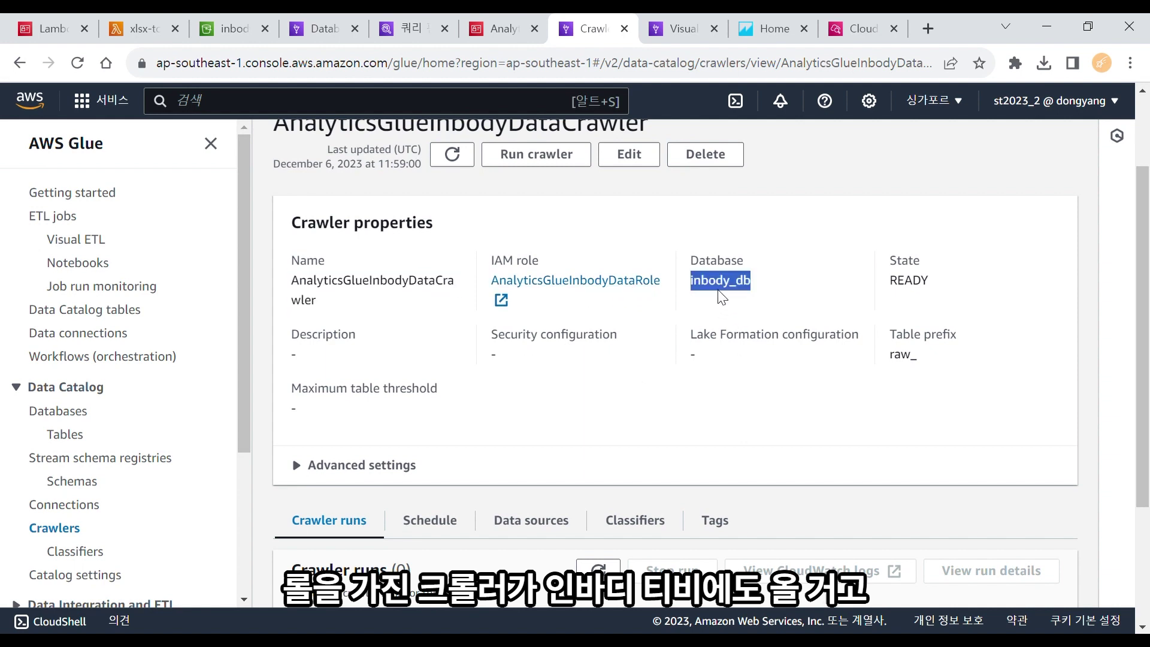
click(886, 385)
double_click(913, 365)
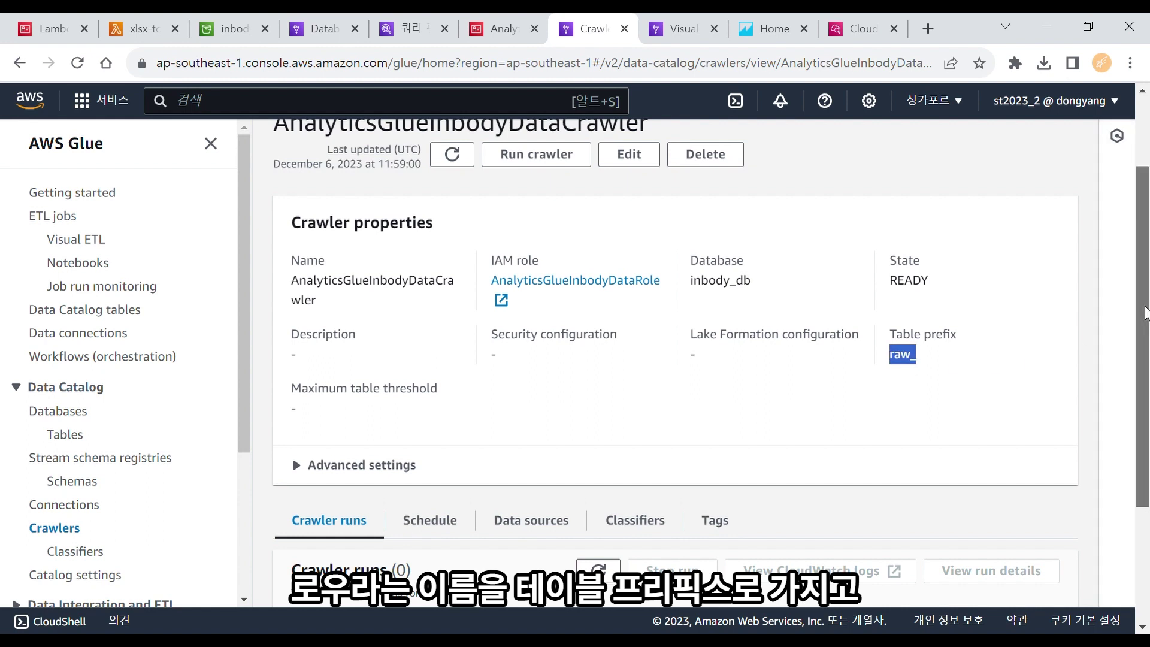
Run AnalyticsGlueInbodyDataCrawler and follow its entry in the crawler runs list
drag(1145, 377, 1145, 474)
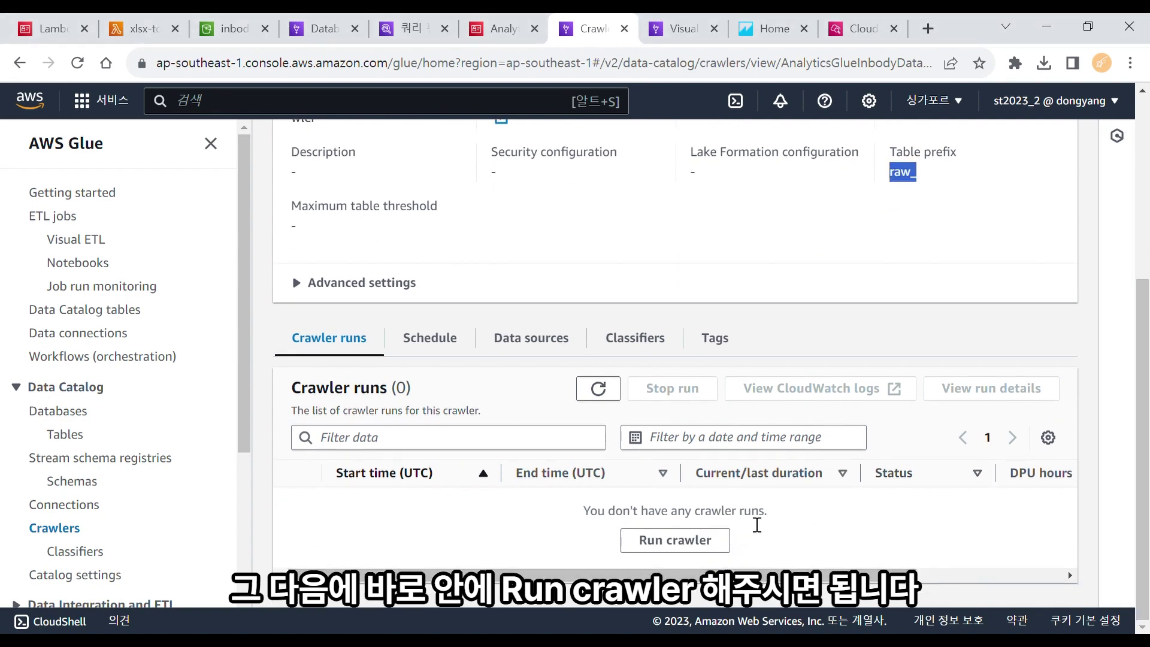
click(711, 540)
scroll(1072, 464, down, 4)
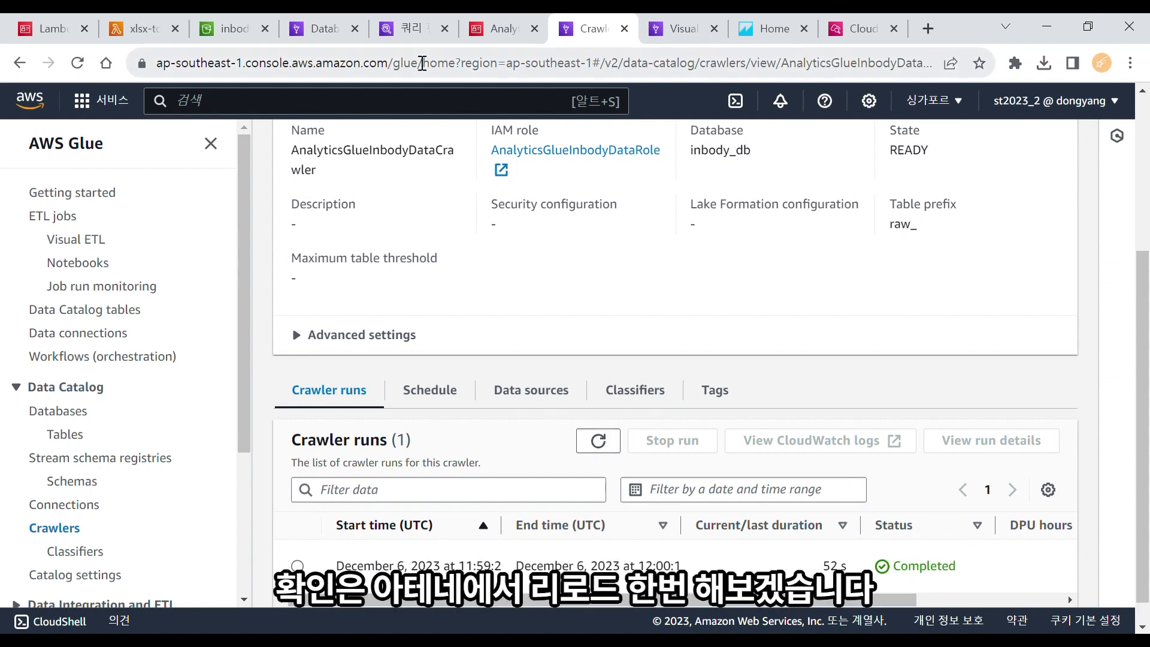
Refresh the inbody_db data in the Athena query editor and check its table list
click(415, 28)
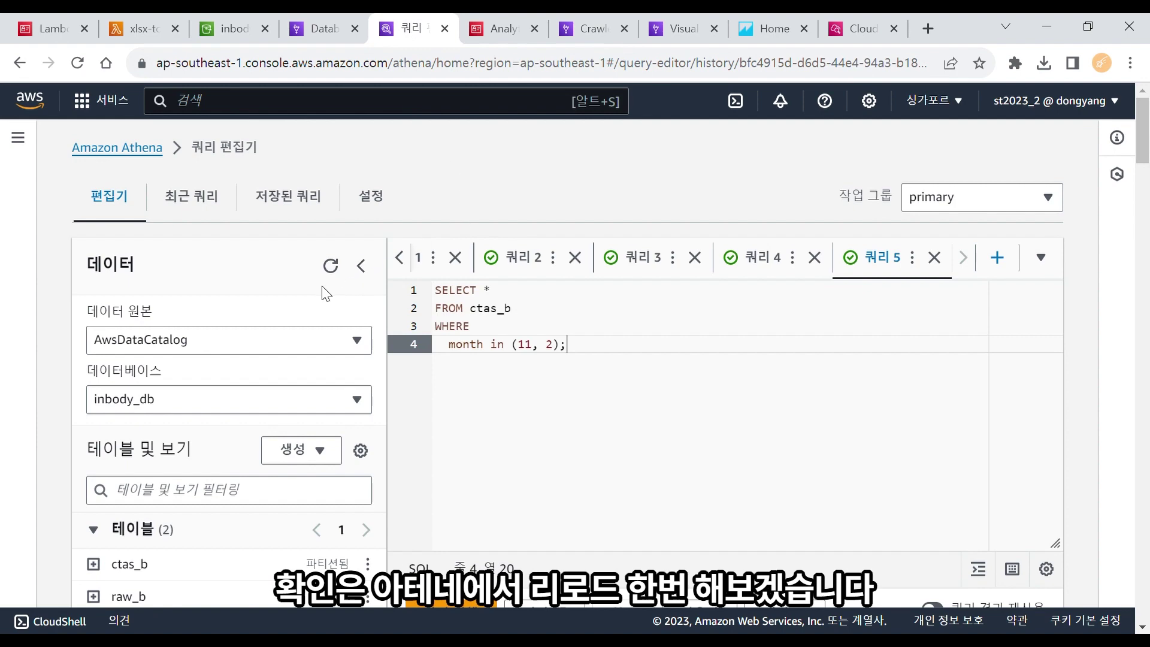
click(330, 266)
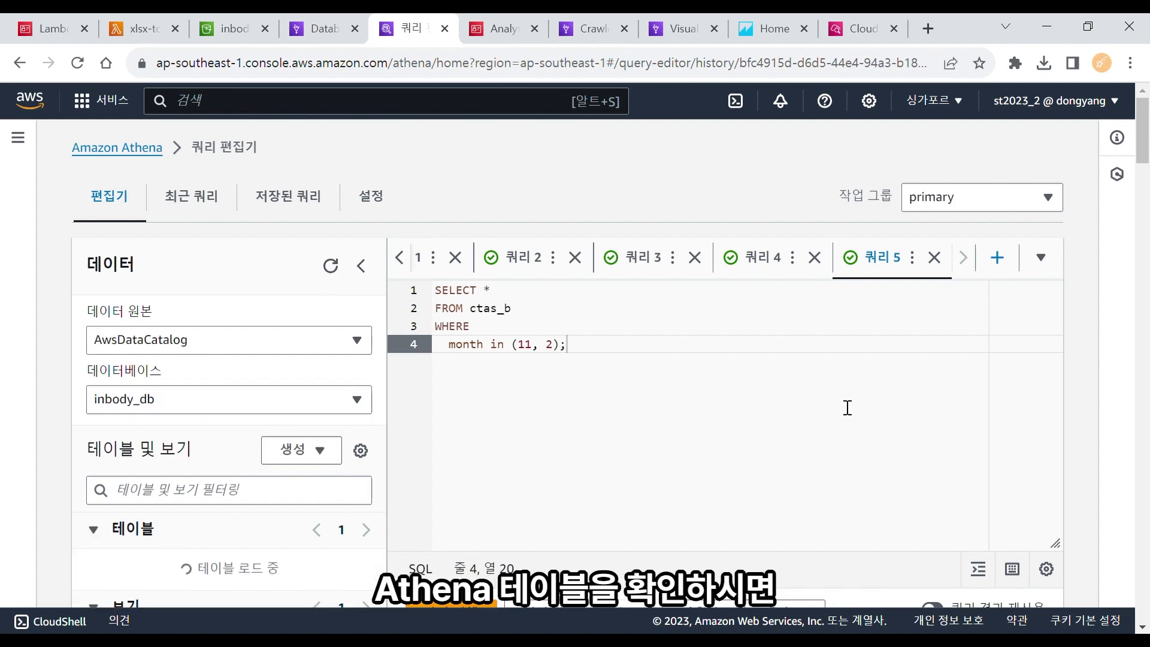
drag(1144, 150, 1145, 170)
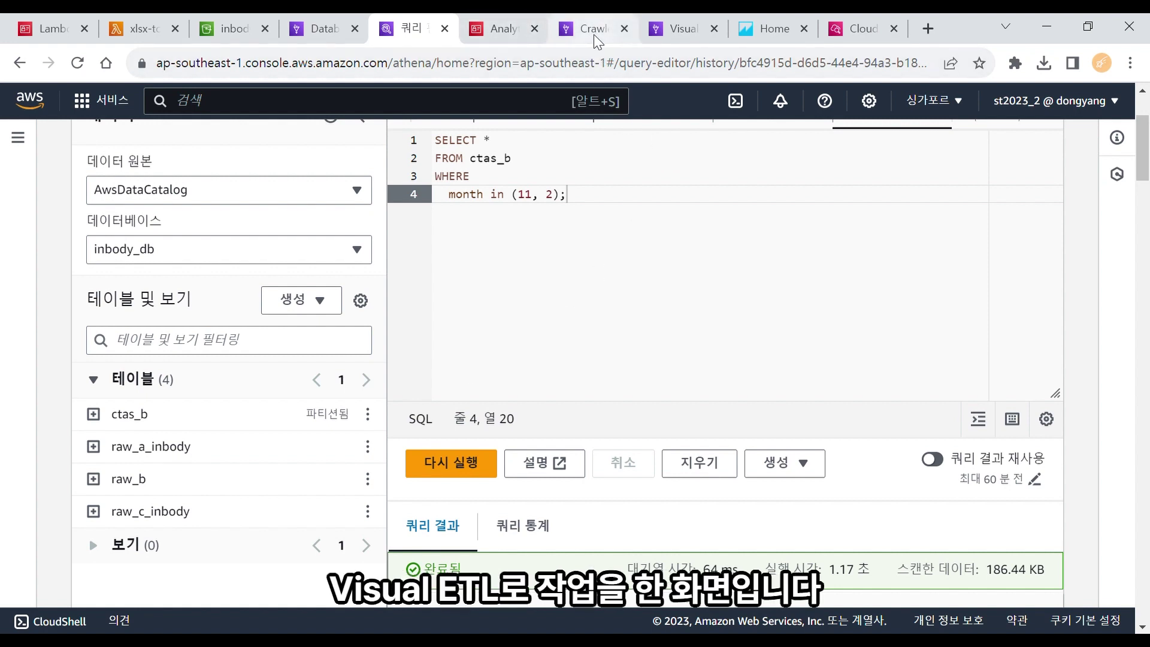
In the AnalyticsGlueInbodyDataJob visual graph, reload the table list of the Amazon S3 - raw_c source and choose raw_c_inbody
click(680, 37)
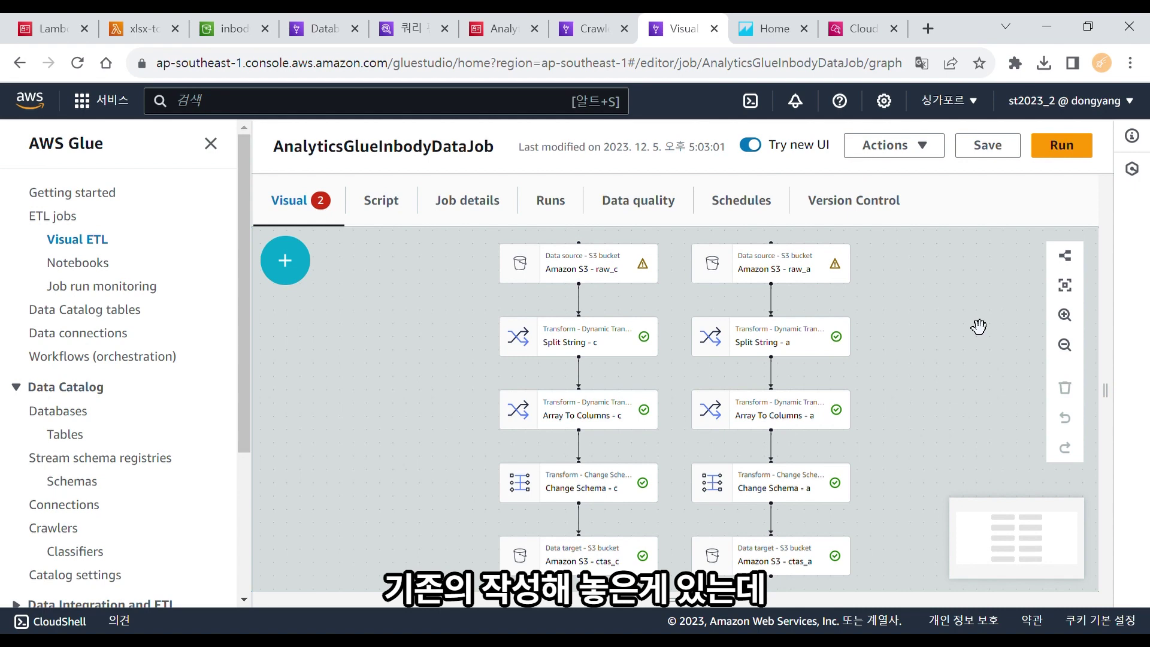
click(645, 270)
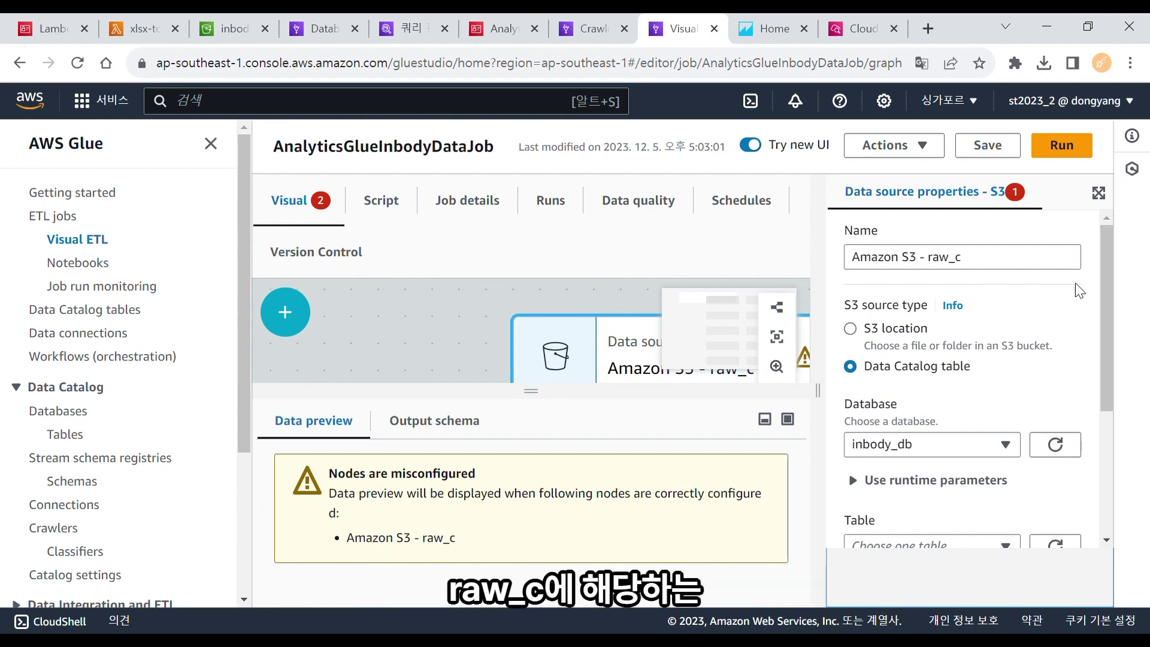
drag(1106, 292, 1102, 365)
click(991, 423)
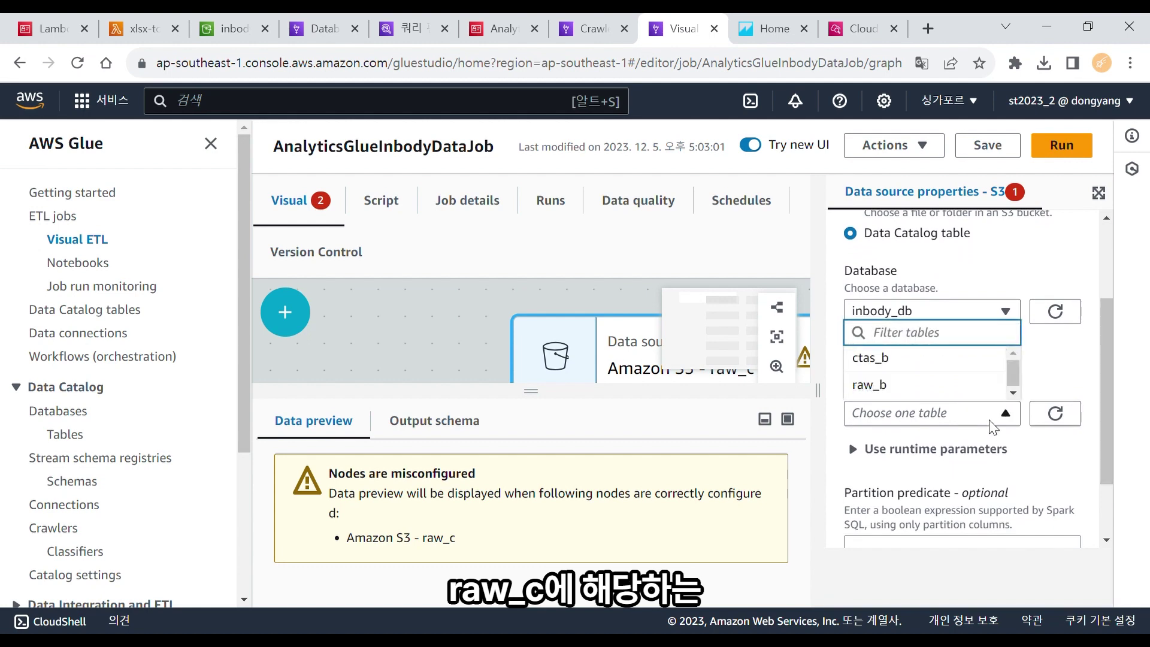
click(1076, 422)
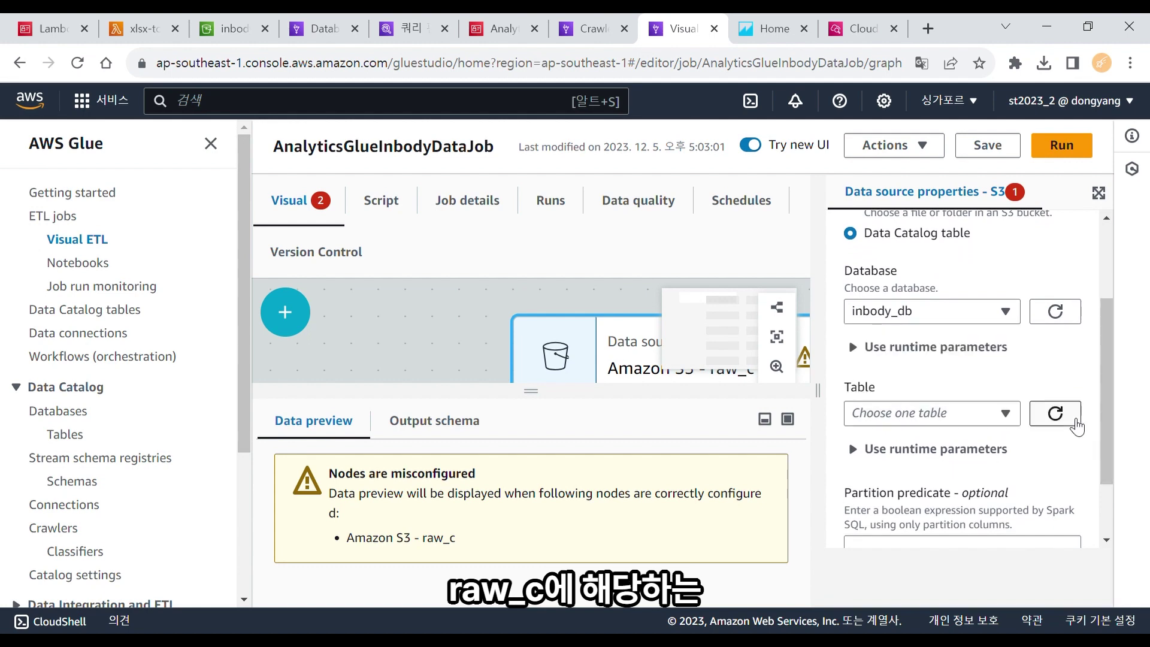
click(999, 415)
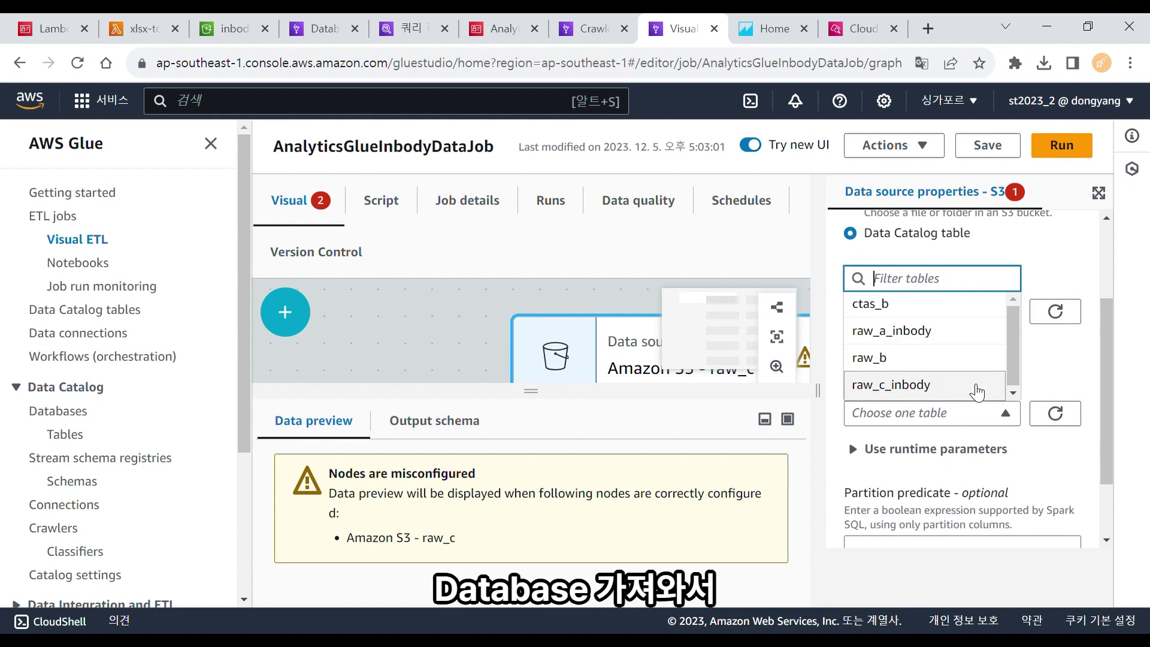
click(977, 392)
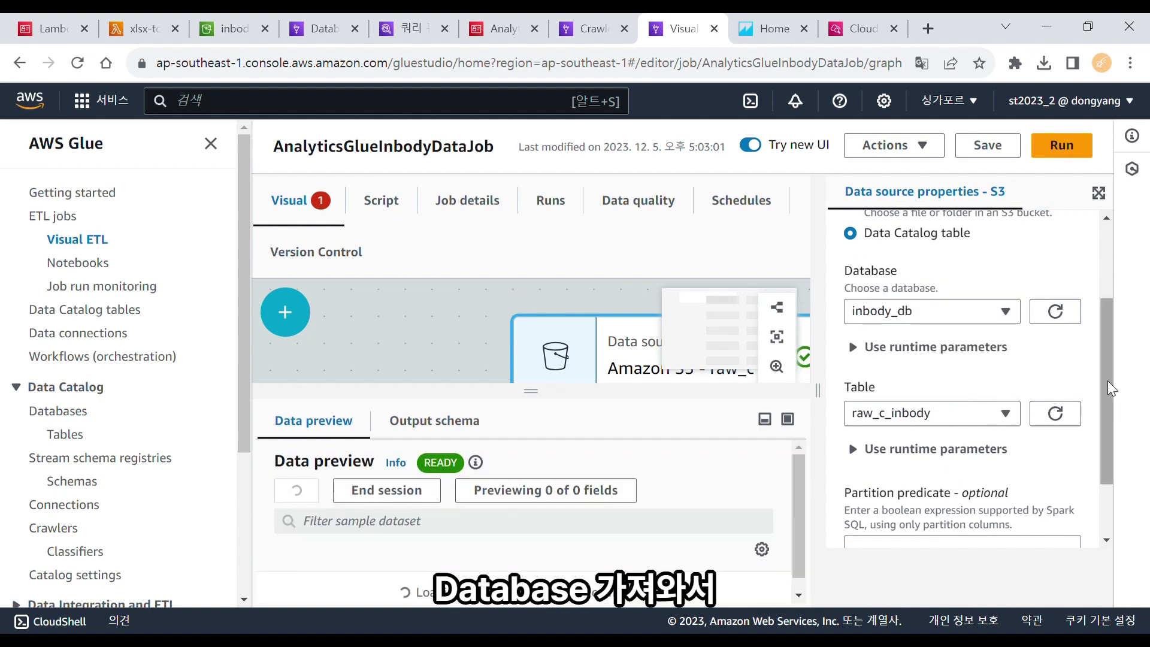
drag(1108, 380, 1101, 451)
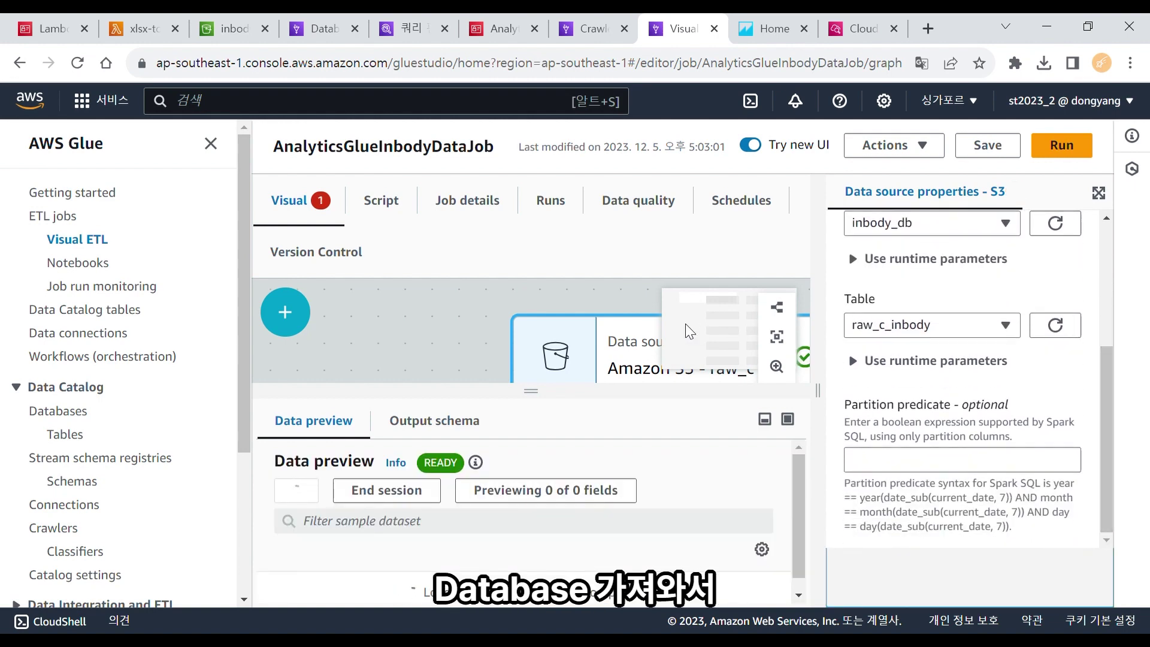
click(454, 349)
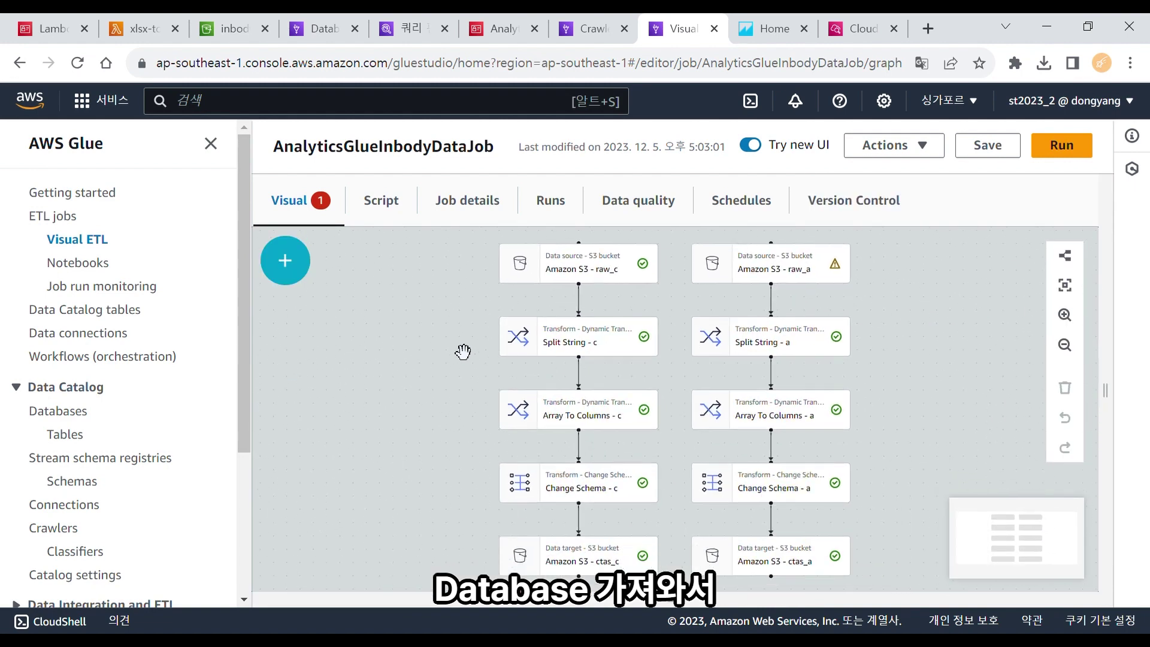
Review the Split String - c transform's column to split, splitting expression and array column name
click(595, 348)
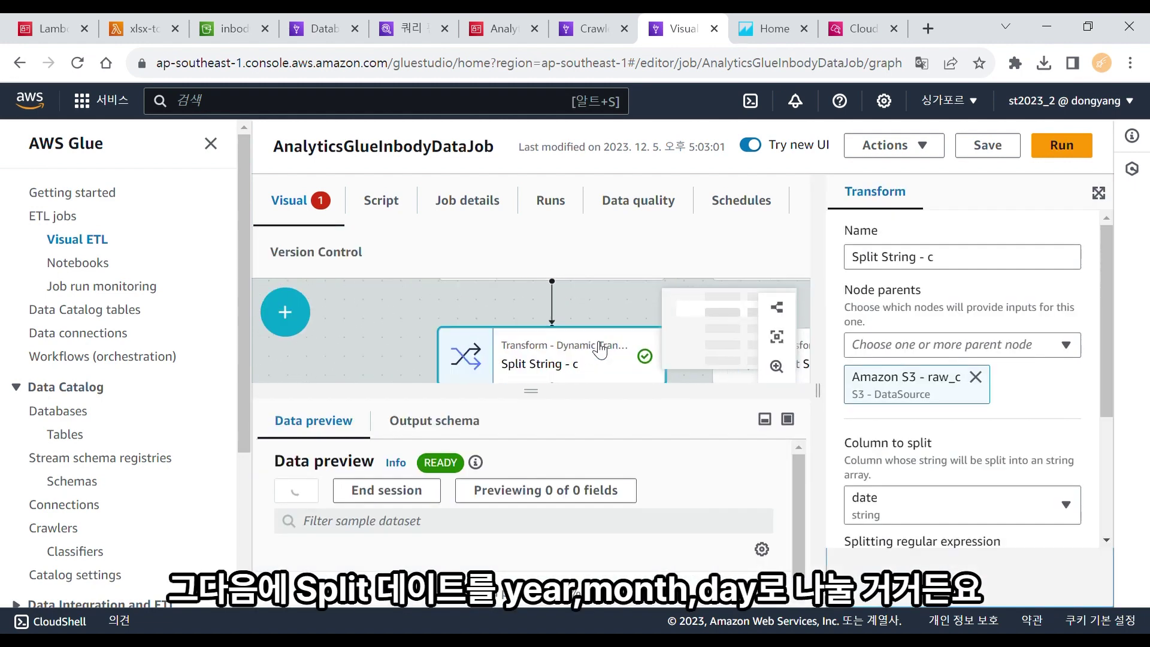
drag(1103, 311, 1110, 416)
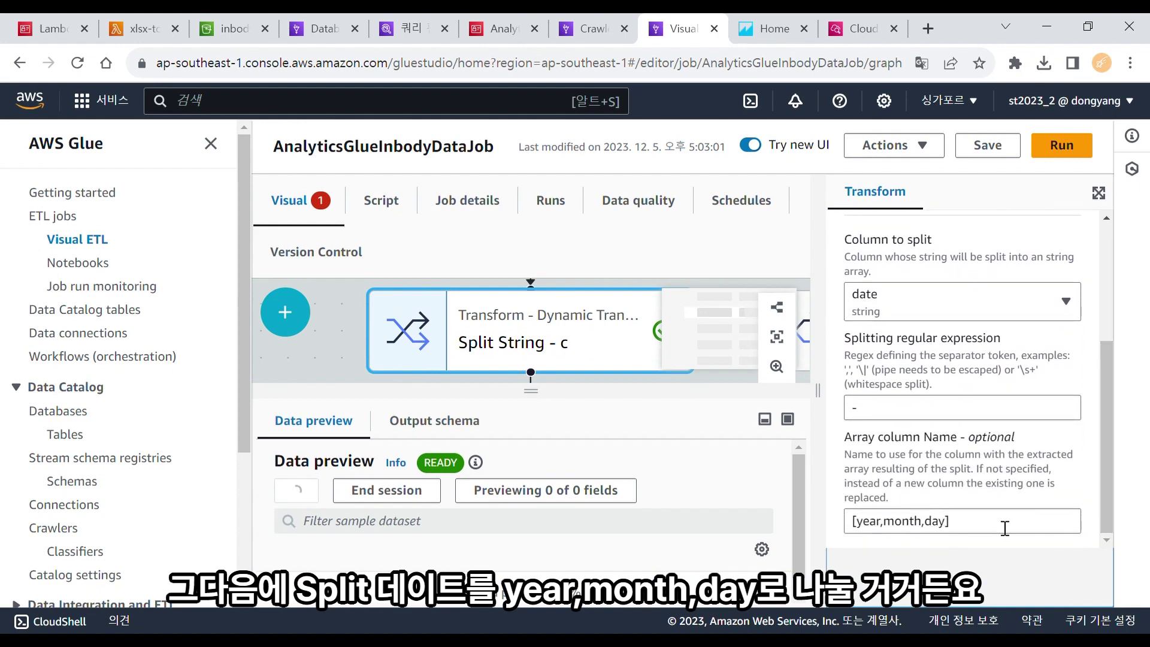
click(1040, 308)
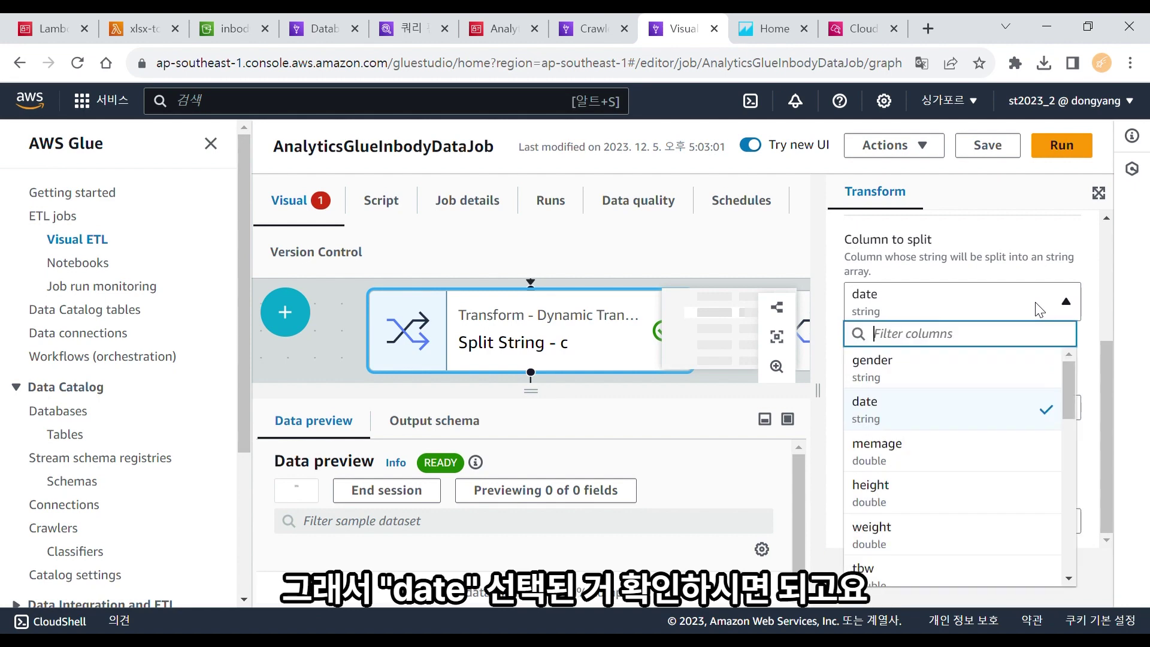
click(1039, 308)
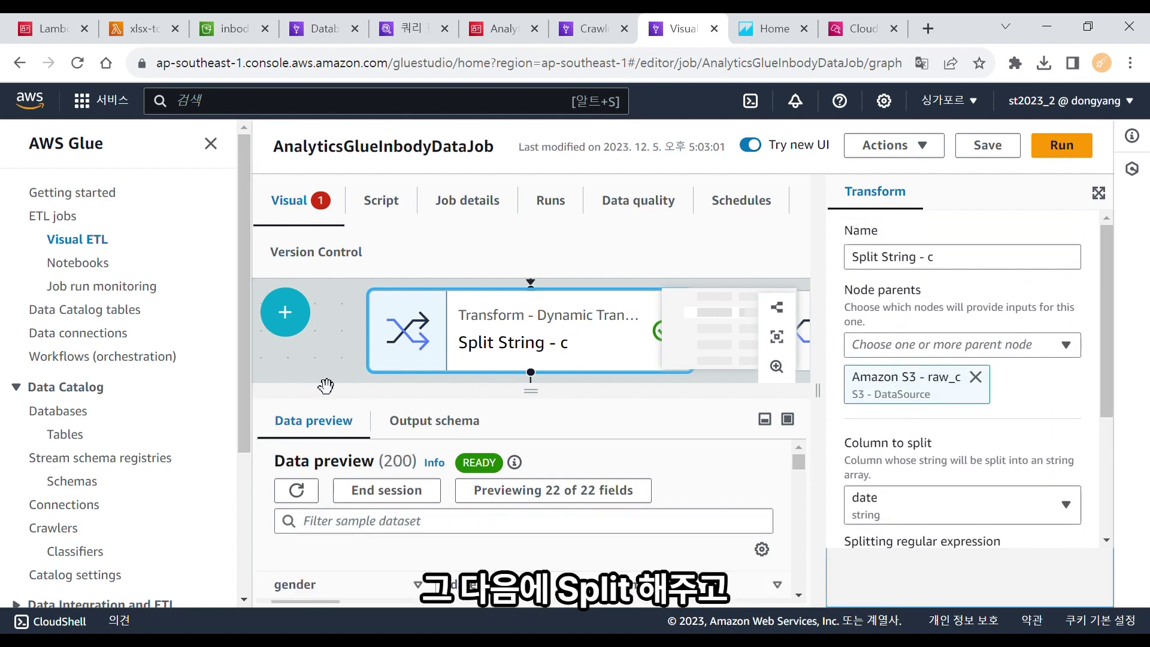
click(326, 311)
Review the Array To Columns - c transform's array type column, output columns and array indexes
click(597, 409)
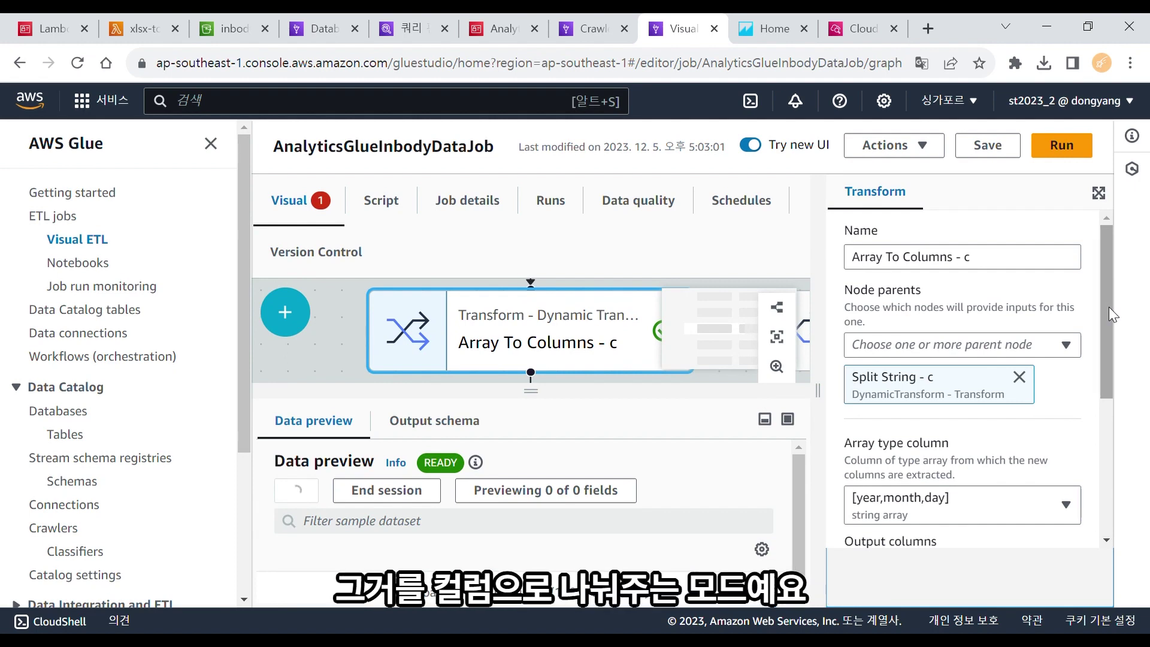
drag(1109, 307, 1109, 326)
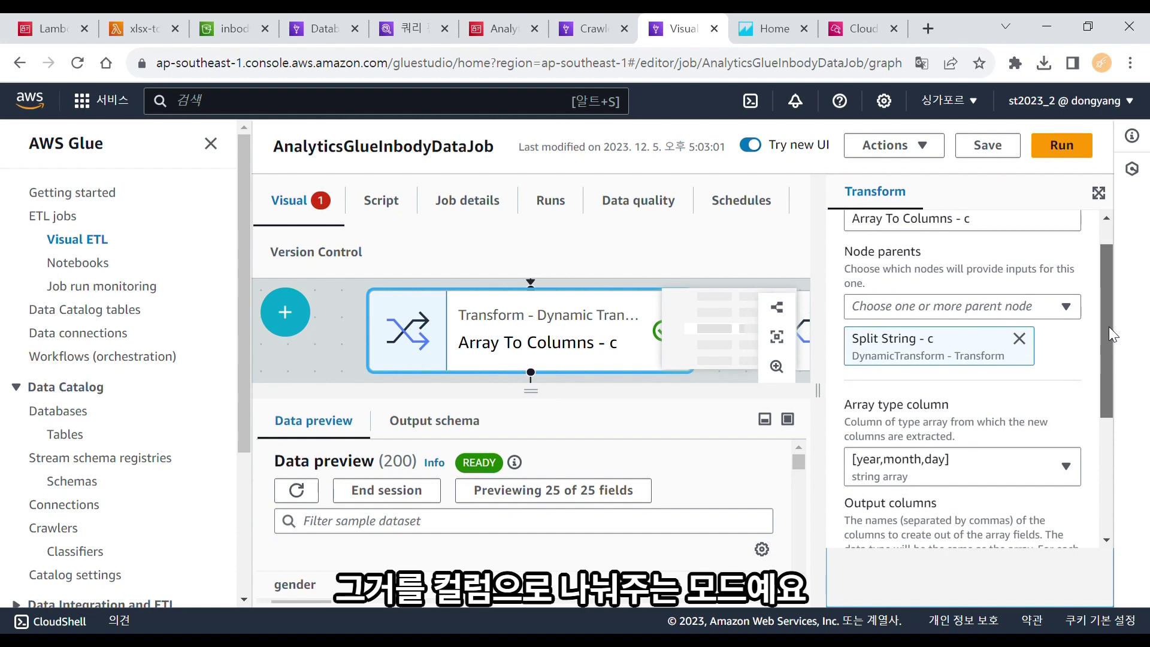
drag(1108, 326, 1108, 401)
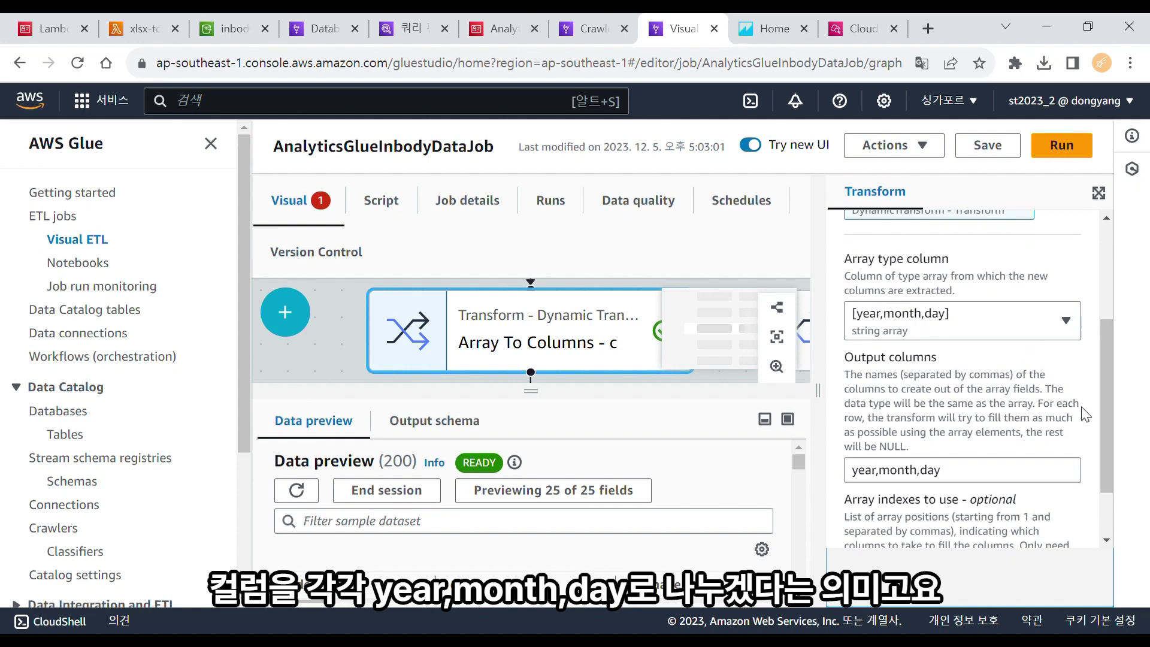
drag(1100, 418, 1105, 477)
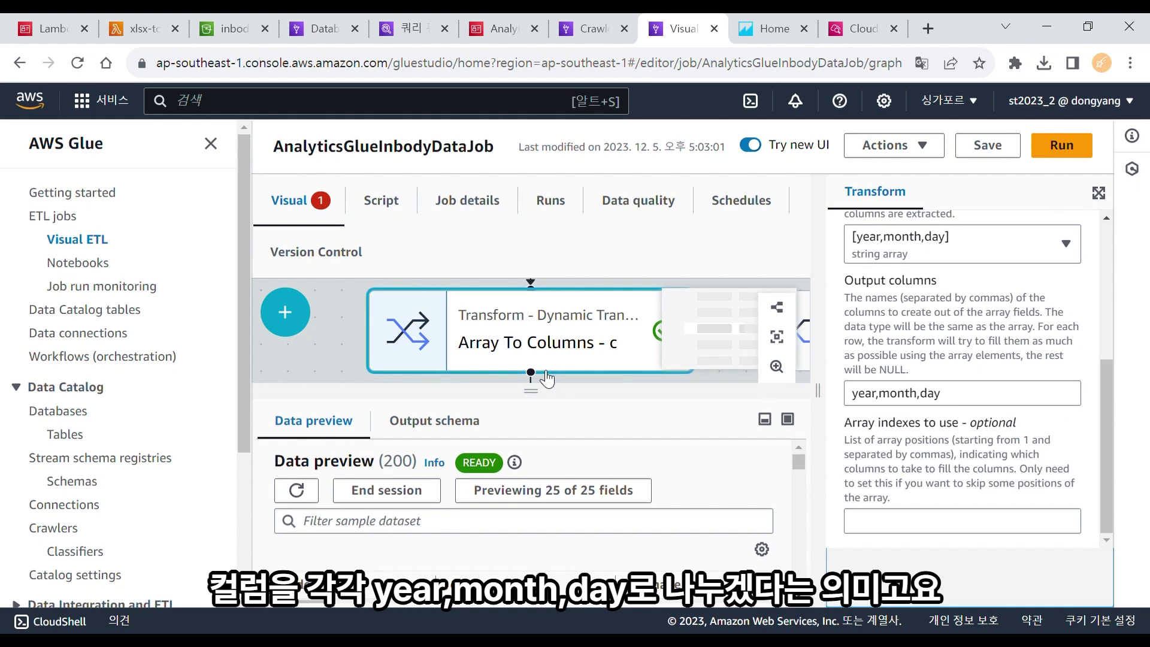
click(338, 361)
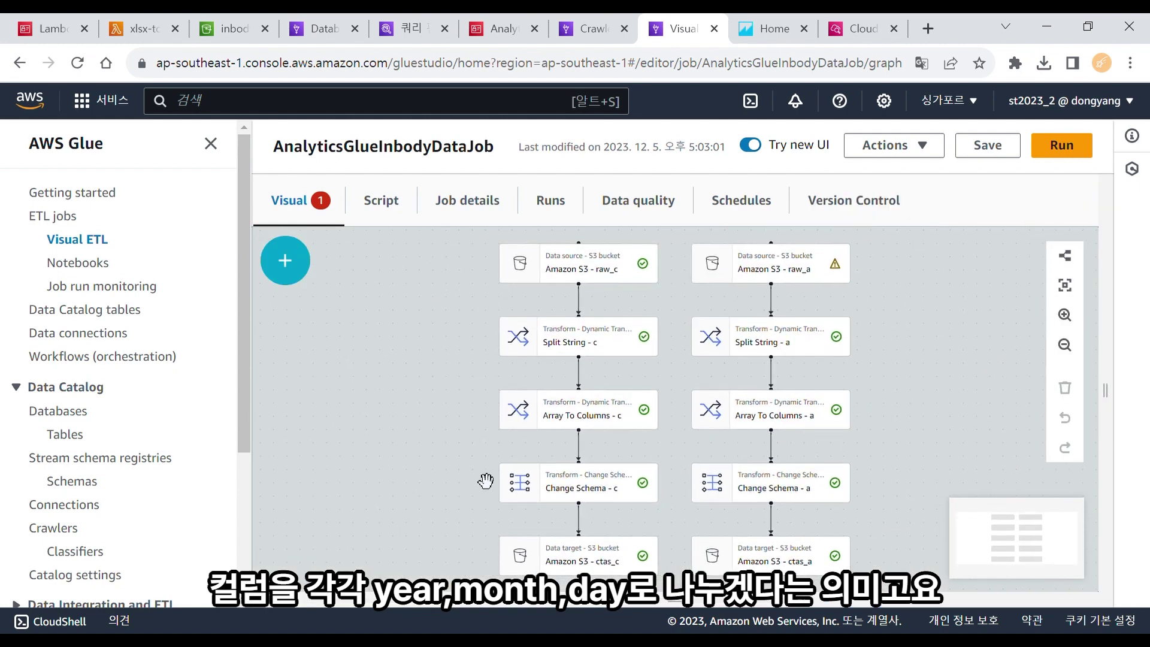
Examine the Change Schema - c mapping for kept and dropped columns, including the 지점, year, month and day keys
click(565, 492)
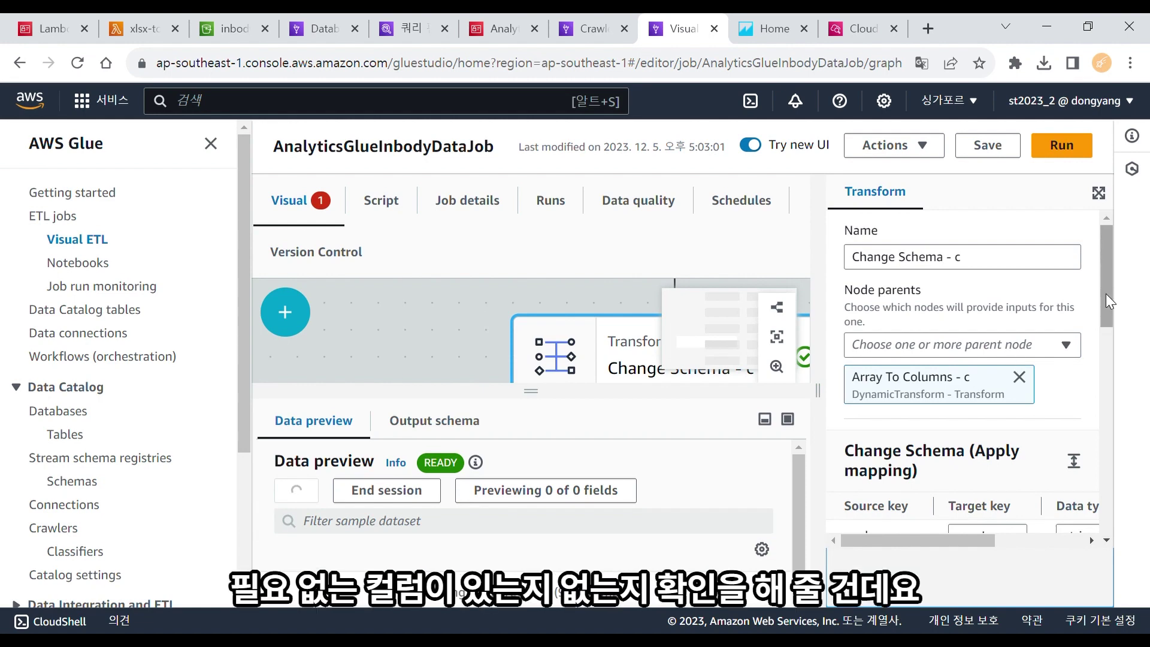
scroll(1106, 294, down, 1)
drag(1109, 281, 1106, 323)
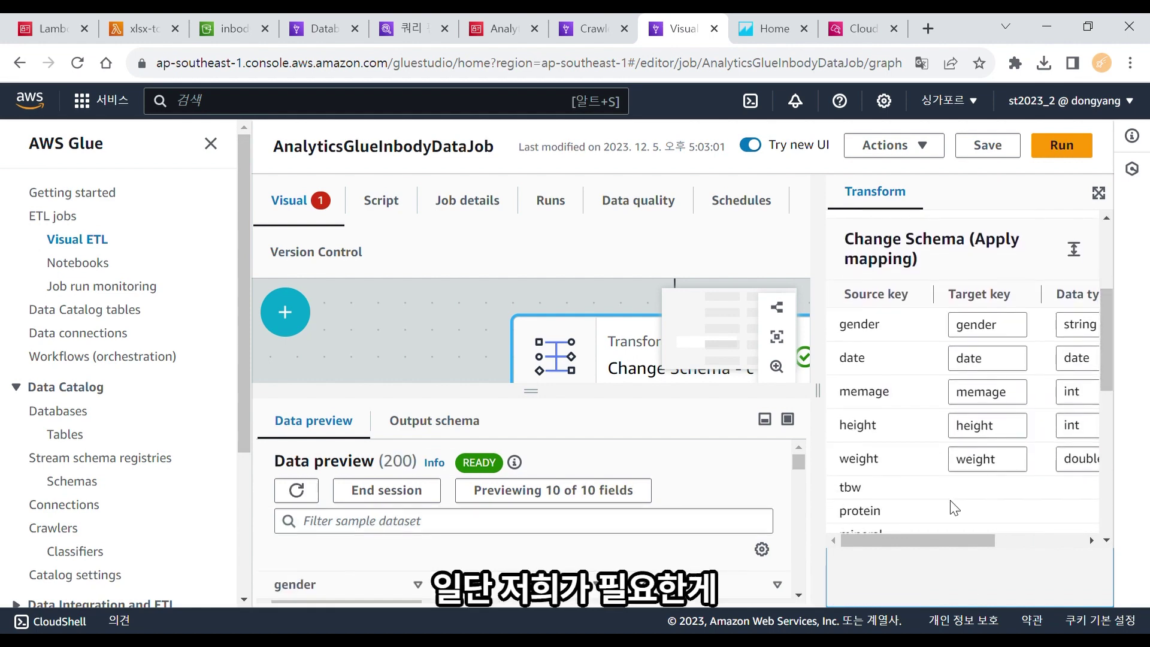
mouse_move(935, 539)
mouse_down()
mouse_move(1037, 531)
mouse_move(933, 535)
mouse_up()
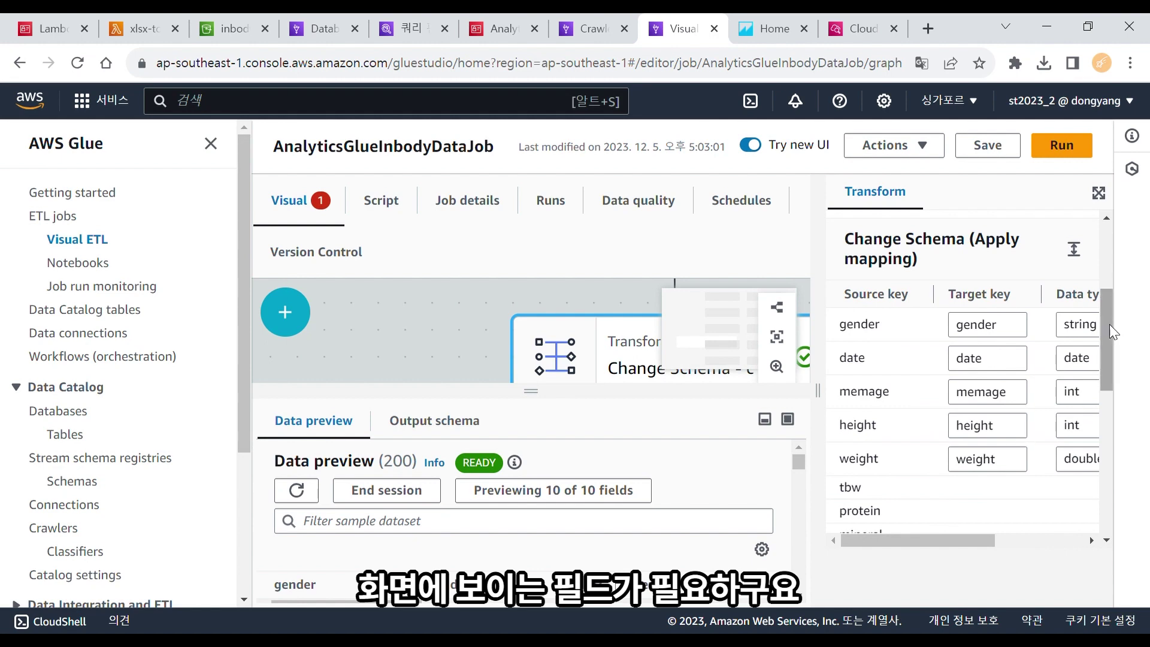
drag(1109, 325, 1110, 375)
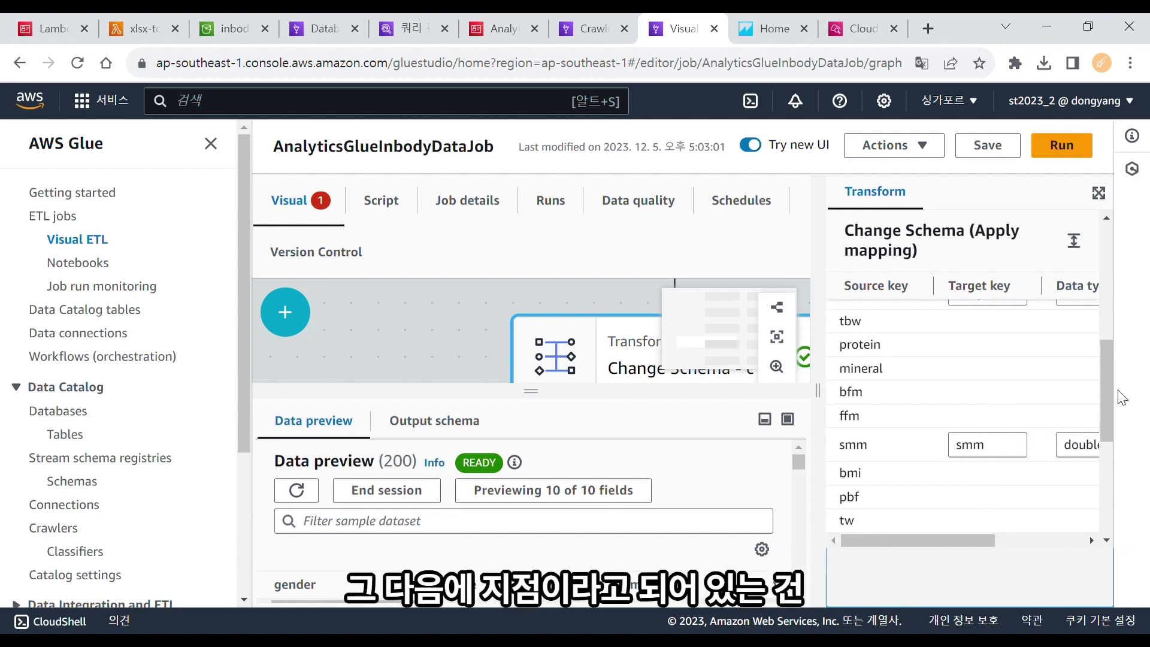
drag(1111, 389, 1106, 471)
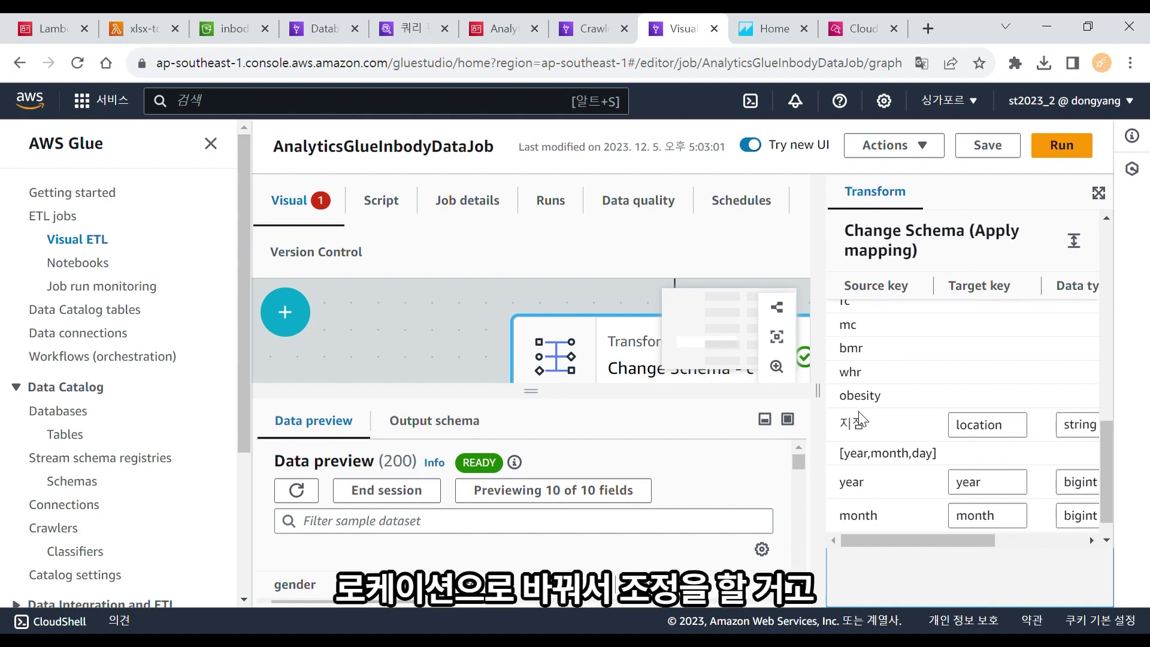
mouse_move(952, 541)
mouse_down()
mouse_move(1069, 540)
mouse_move(948, 551)
mouse_up()
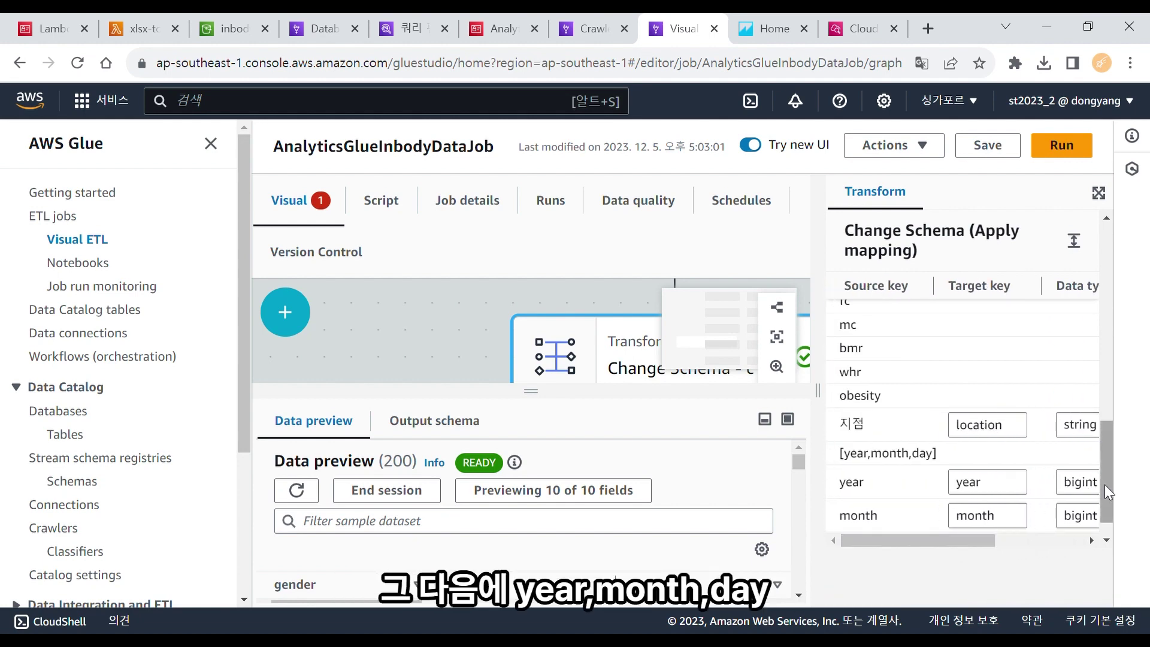
drag(1105, 484, 1107, 526)
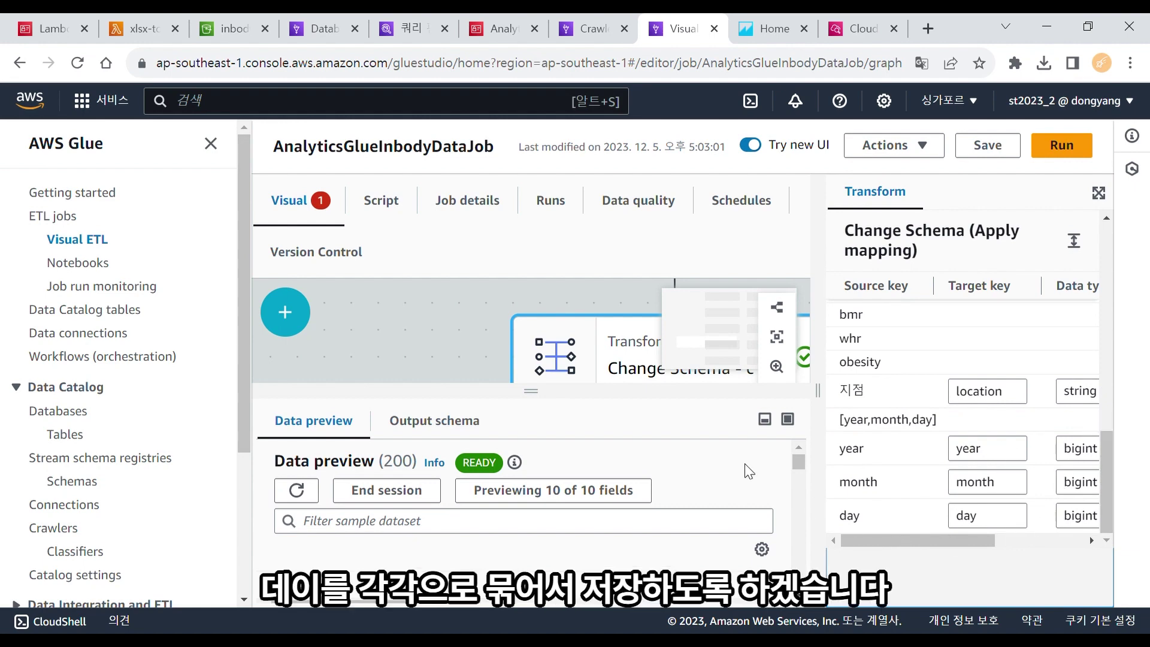
Review the Amazon S3 - ctas_c target's format, compression type and full S3 target location
click(444, 360)
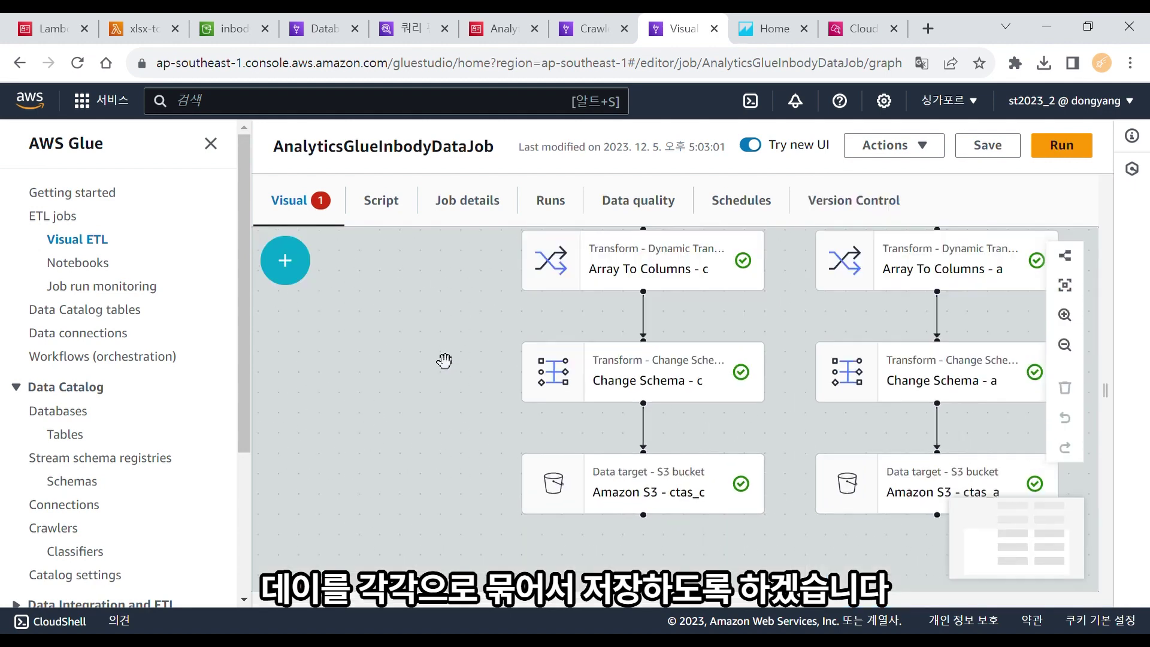
click(545, 563)
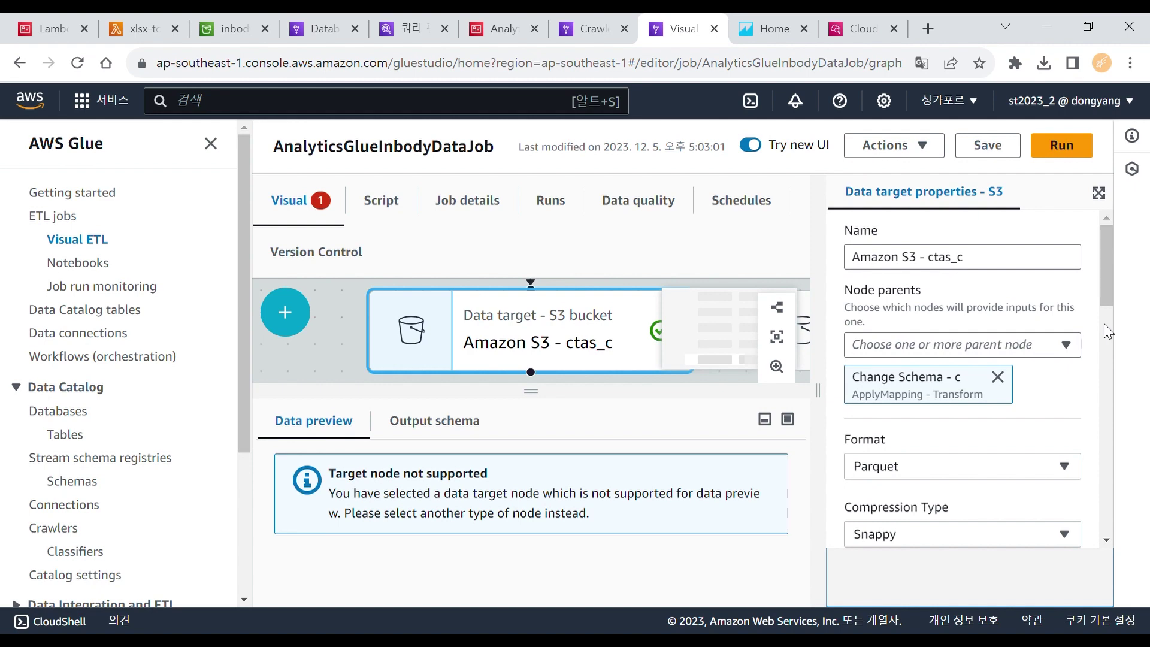
drag(1107, 290, 1100, 336)
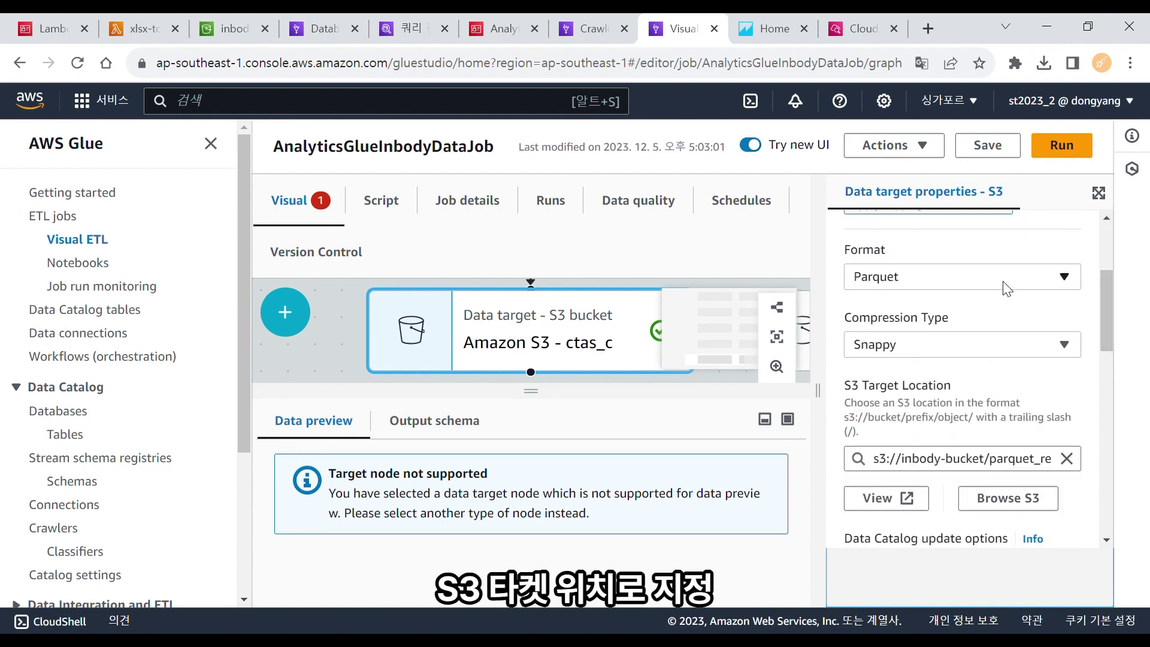
drag(1105, 326, 1105, 354)
click(1053, 356)
text(sult/C/)
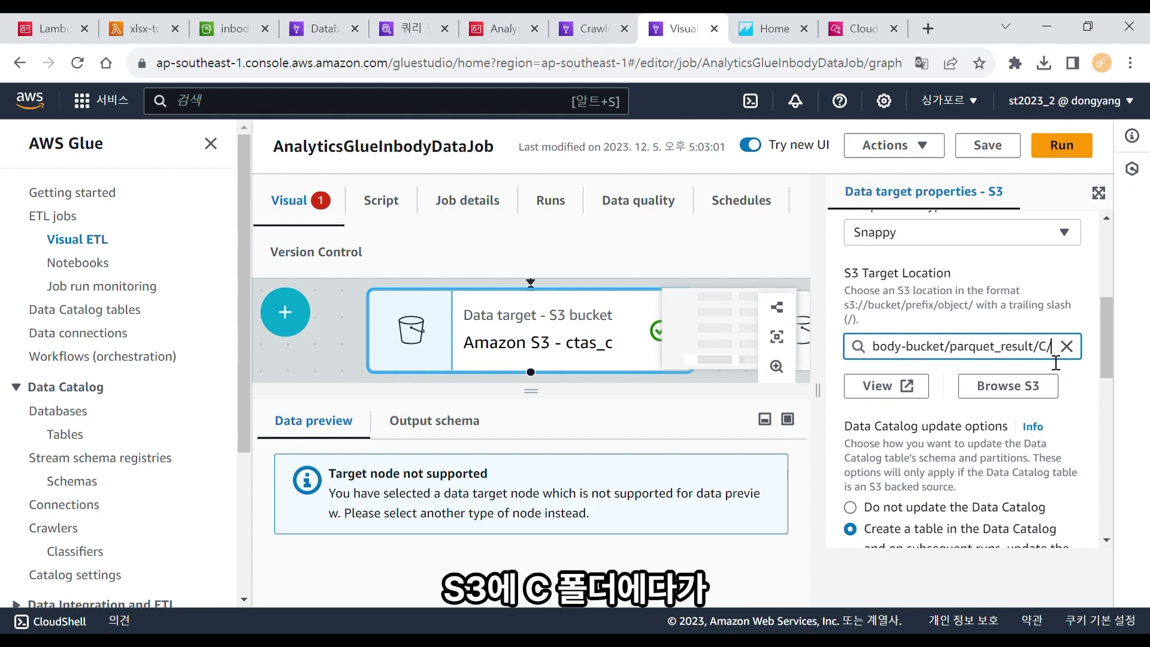
View the ctas_c target location in S3, check its parent parquet_result/ folder, and return to the job graph
click(907, 386)
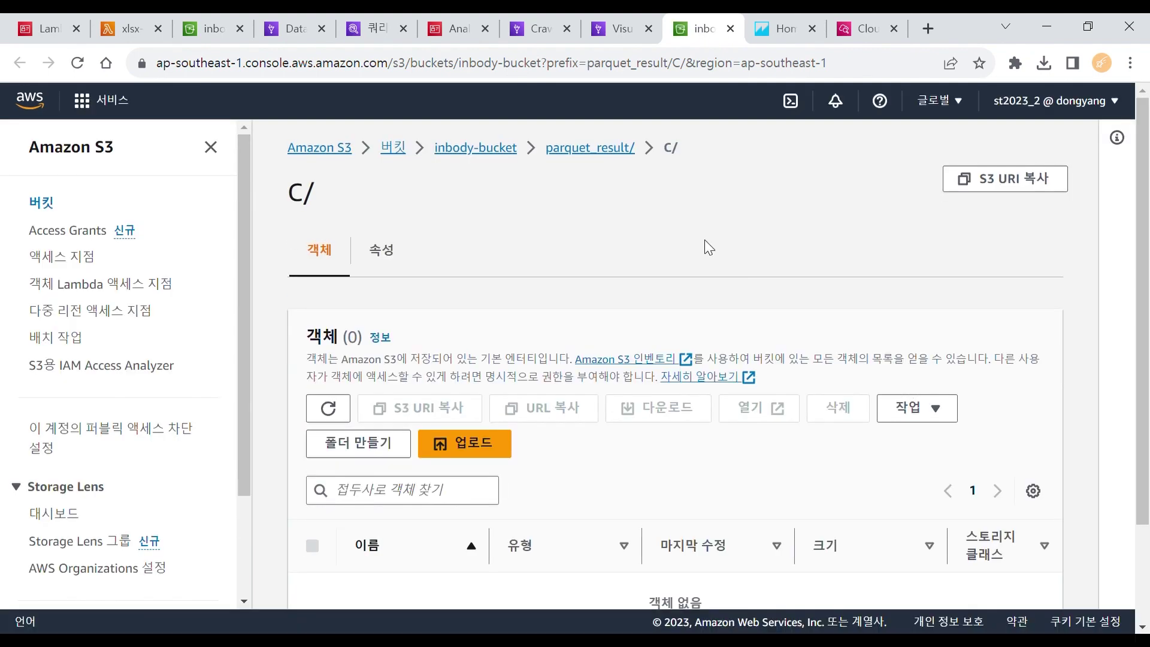
click(597, 148)
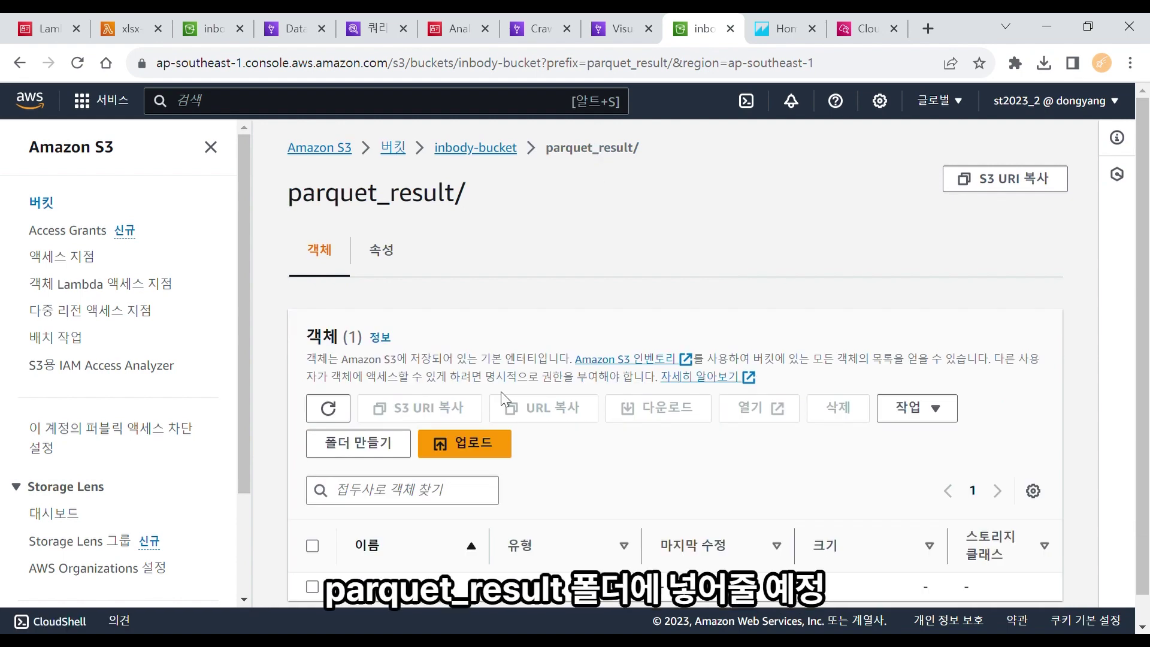
click(731, 28)
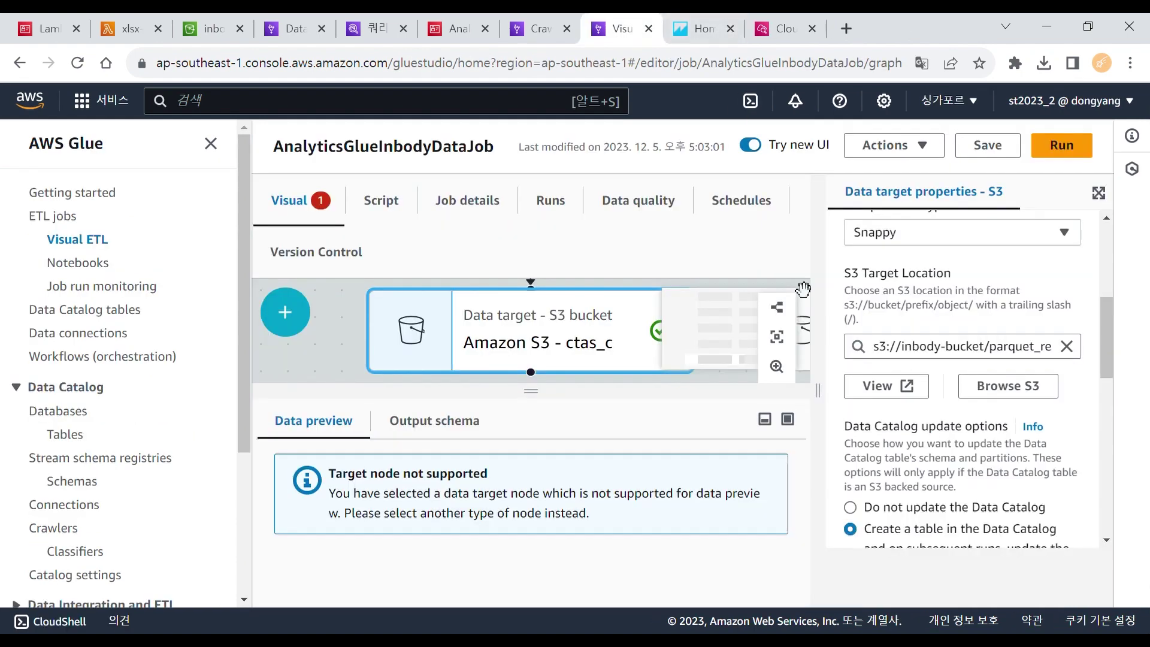
Reload the table list of the Amazon S3 - raw_a source and choose raw_a_inbody
click(343, 364)
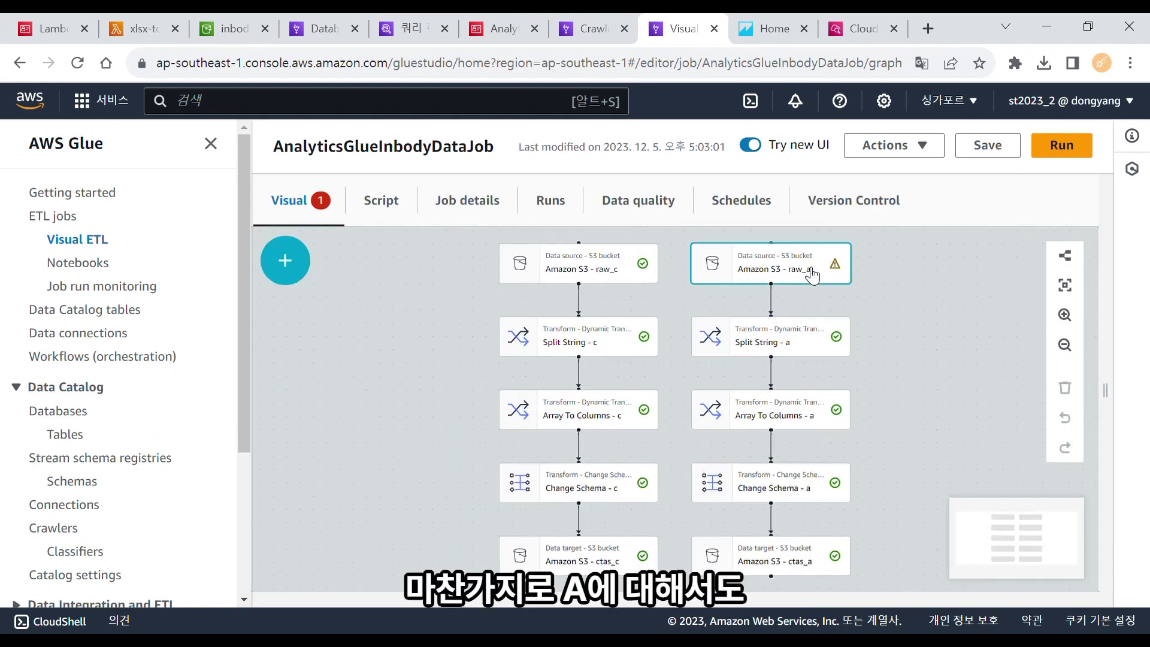
click(809, 270)
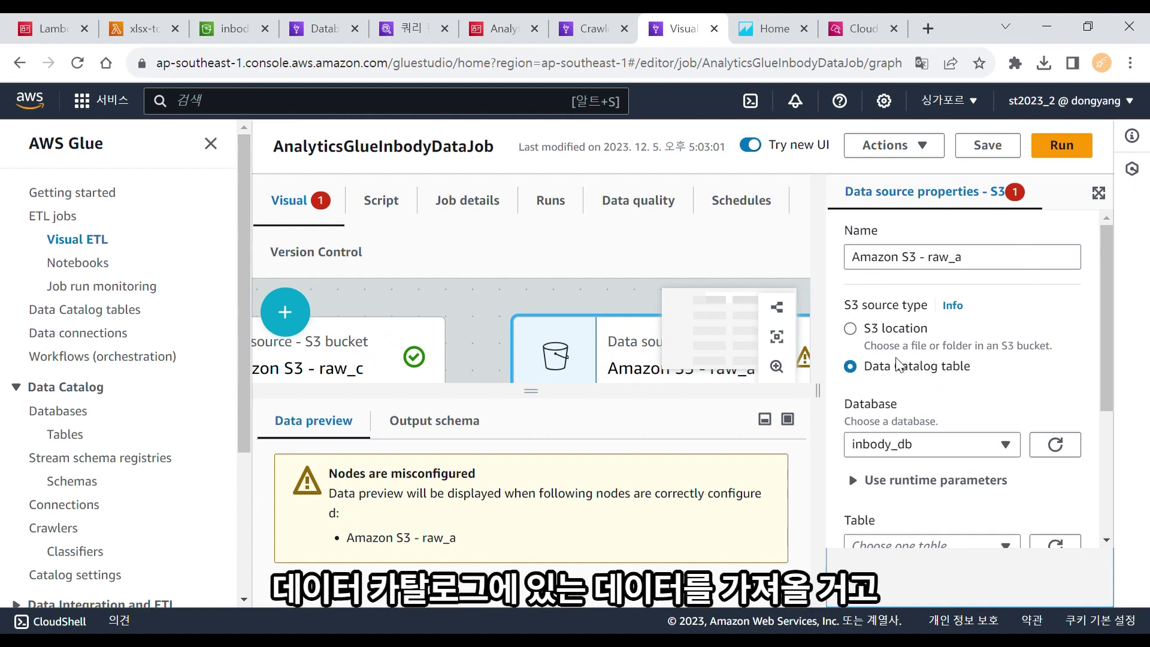
drag(1107, 315, 1105, 389)
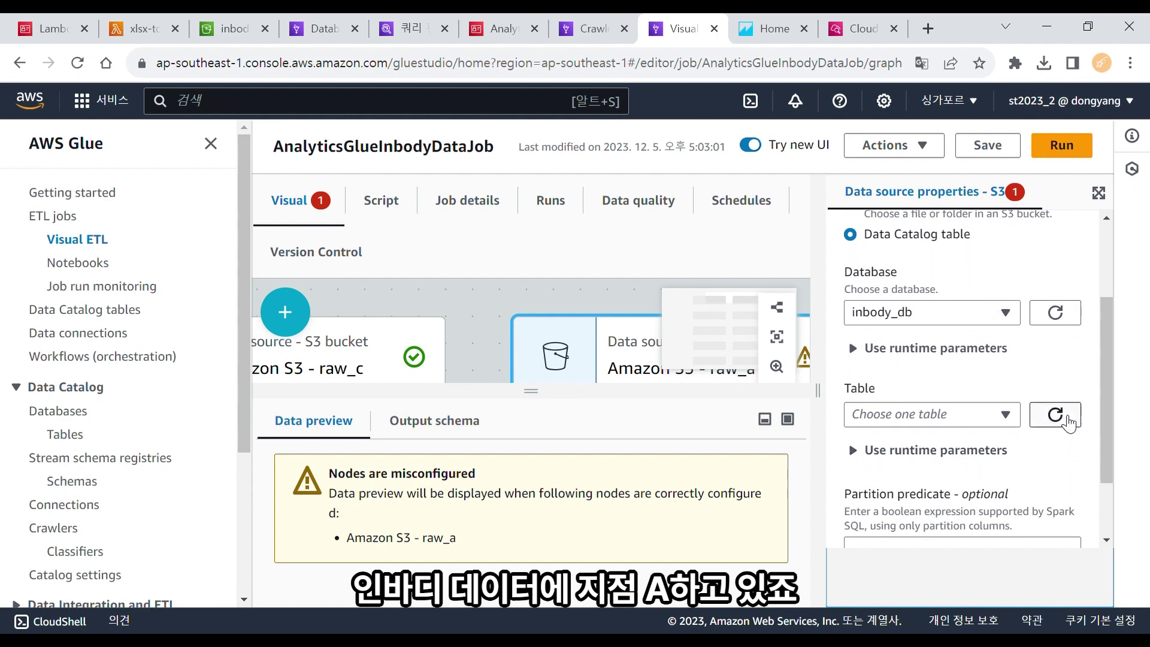
click(1057, 416)
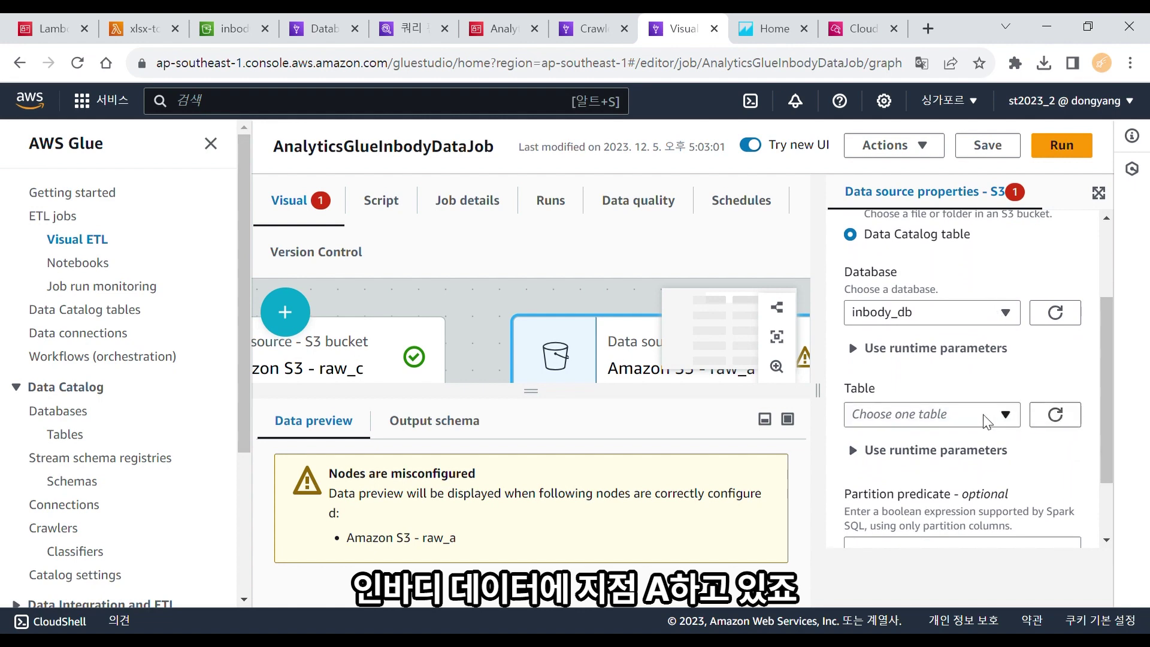
click(985, 416)
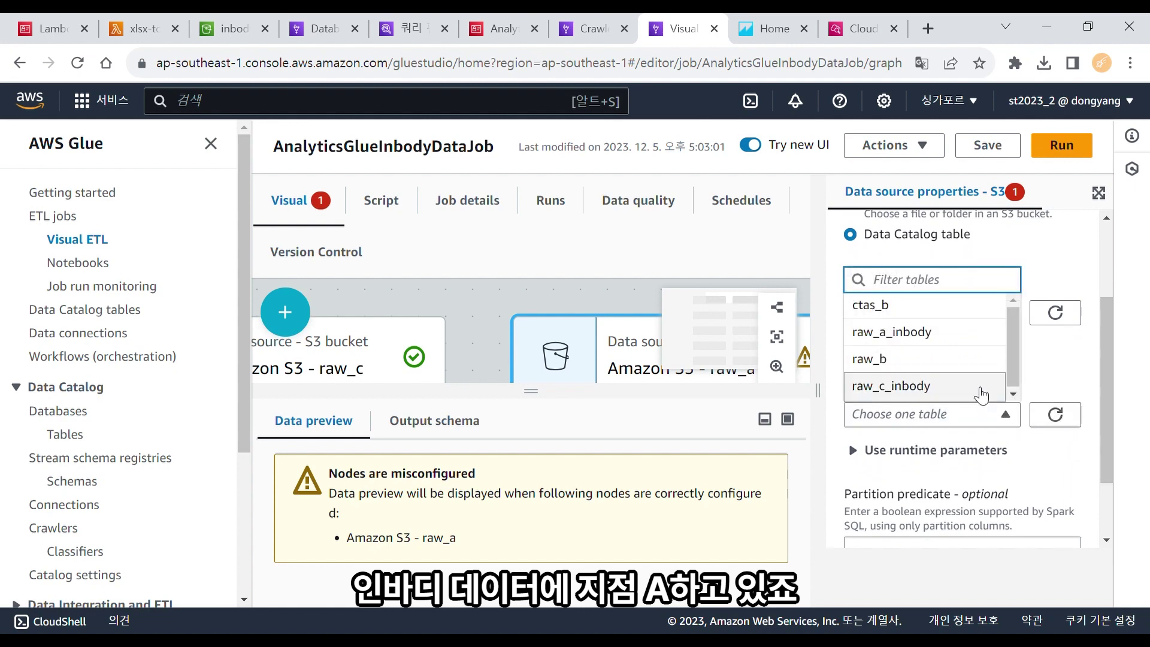
click(985, 347)
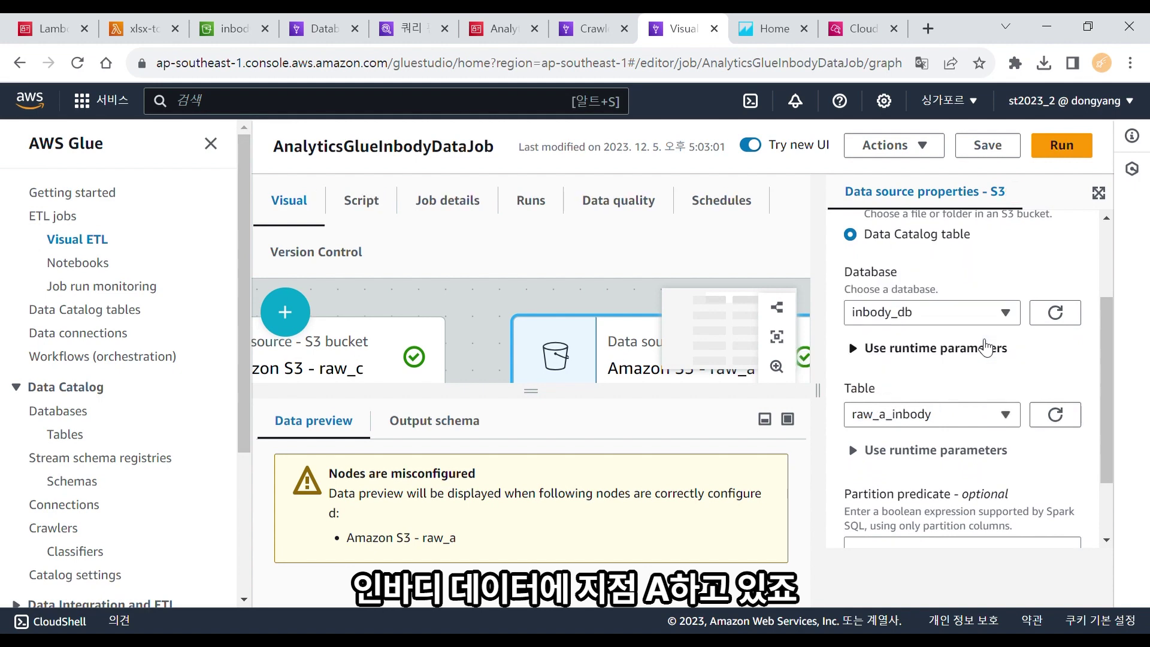
drag(1106, 373, 1105, 422)
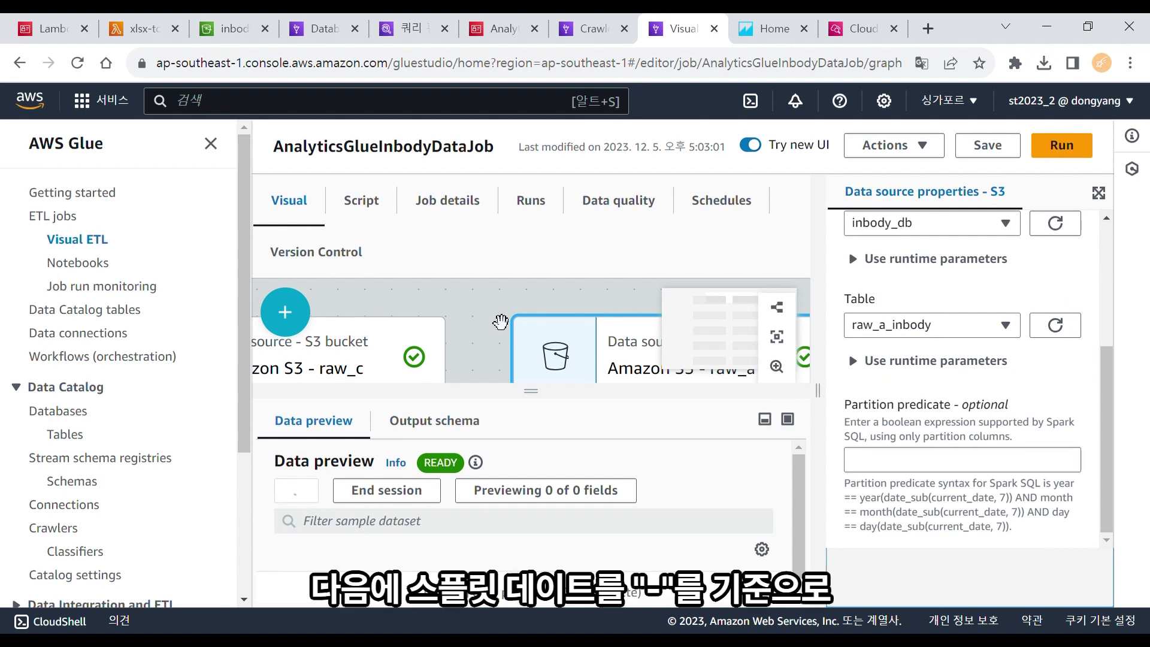
Review the Split String - a transform's column to split, splitting expression and array column name
click(501, 322)
click(807, 356)
drag(1104, 279, 1105, 367)
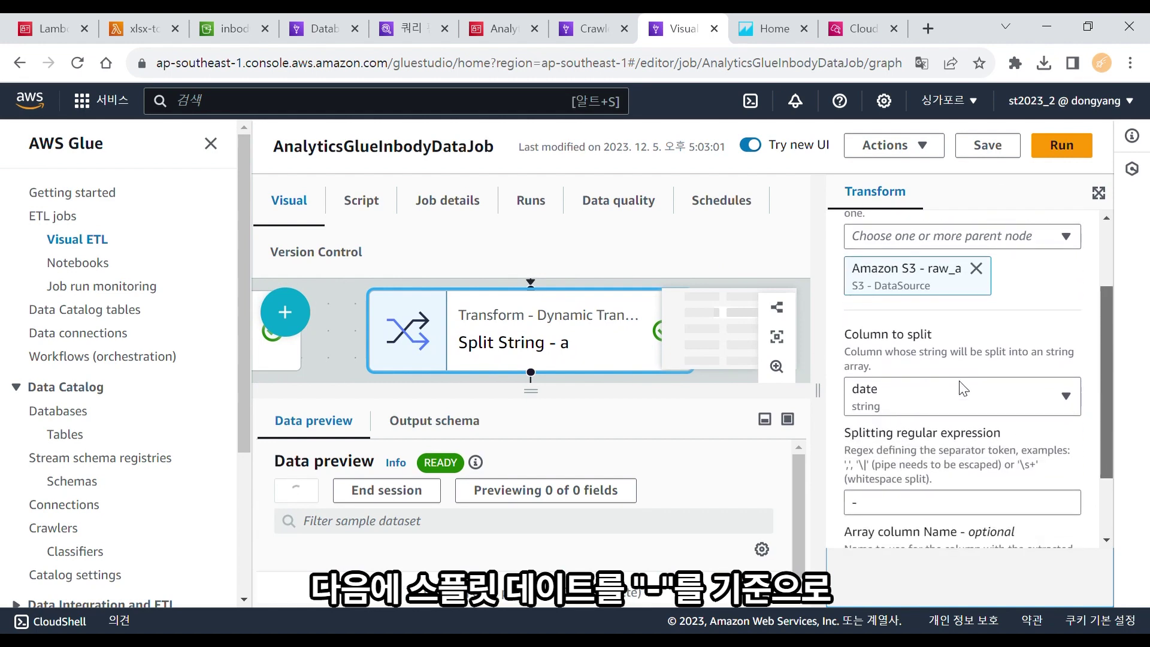
drag(1106, 358, 1102, 440)
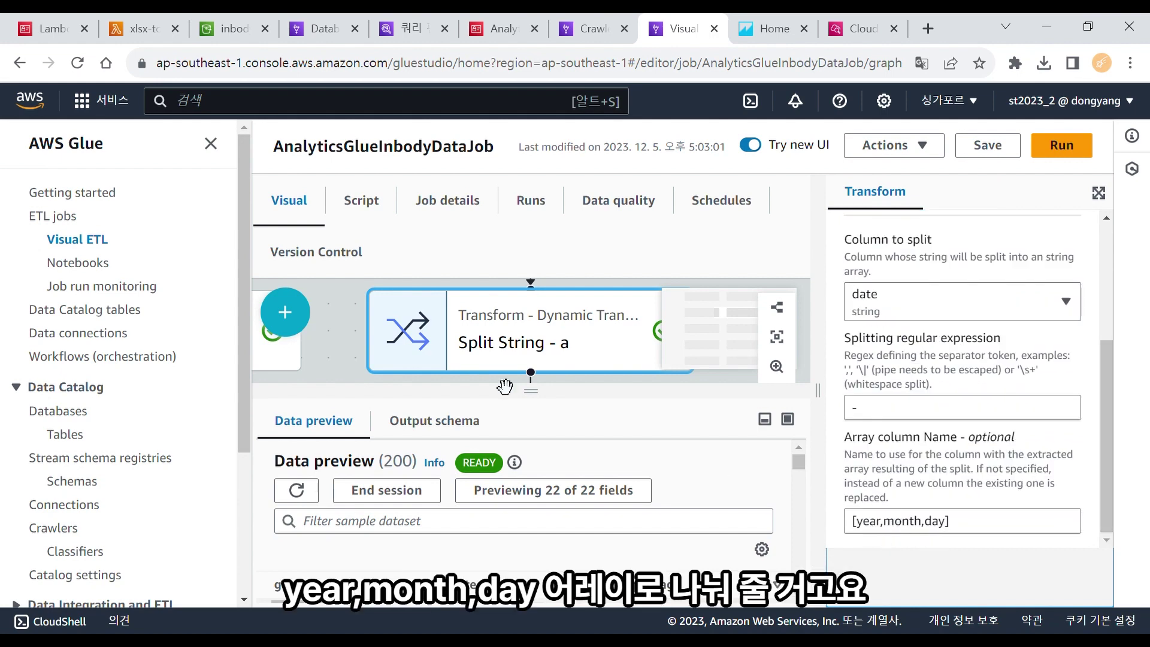
Review the Array To Columns - a transform's array type column, output columns and array indexes
click(348, 348)
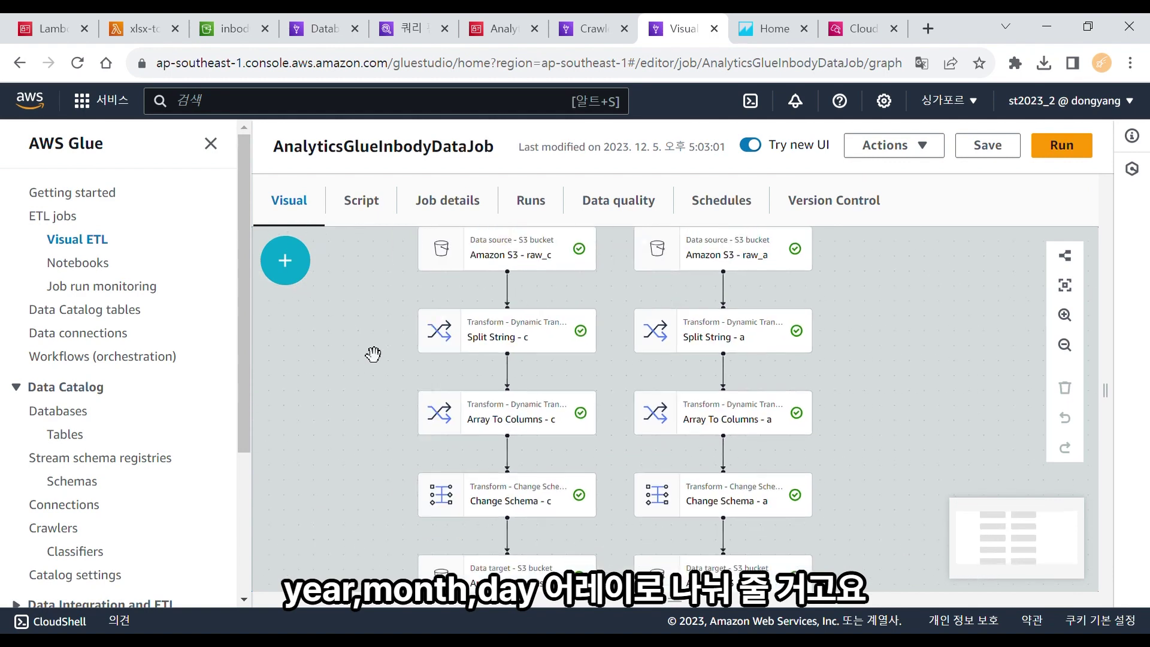
click(749, 419)
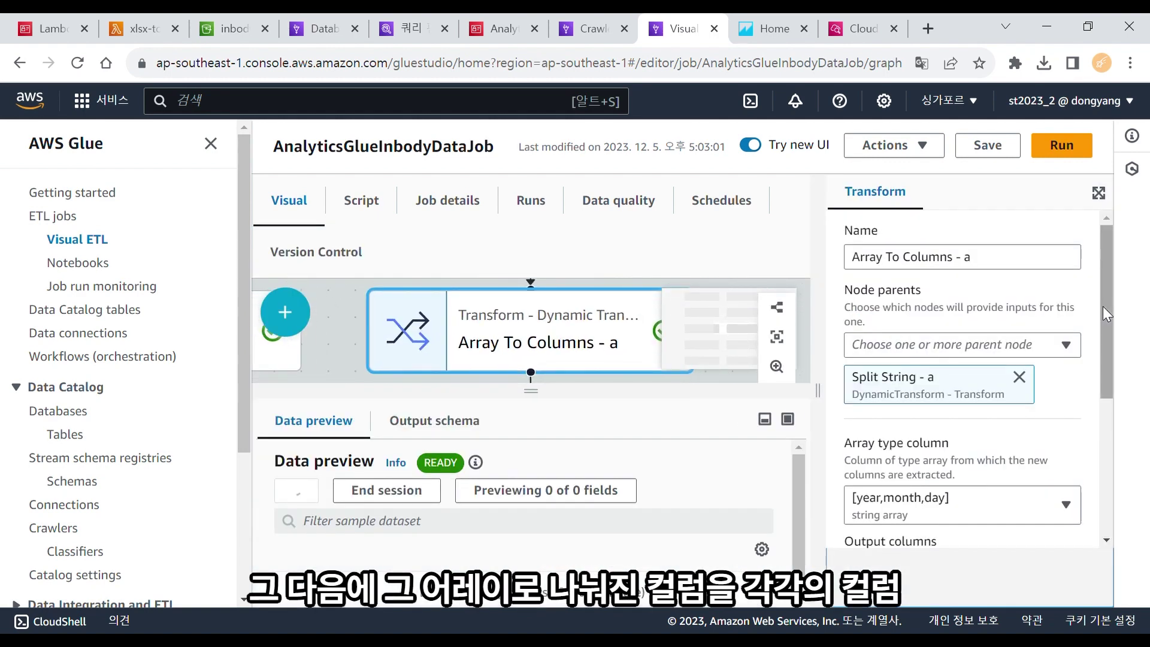
drag(1106, 306, 1110, 410)
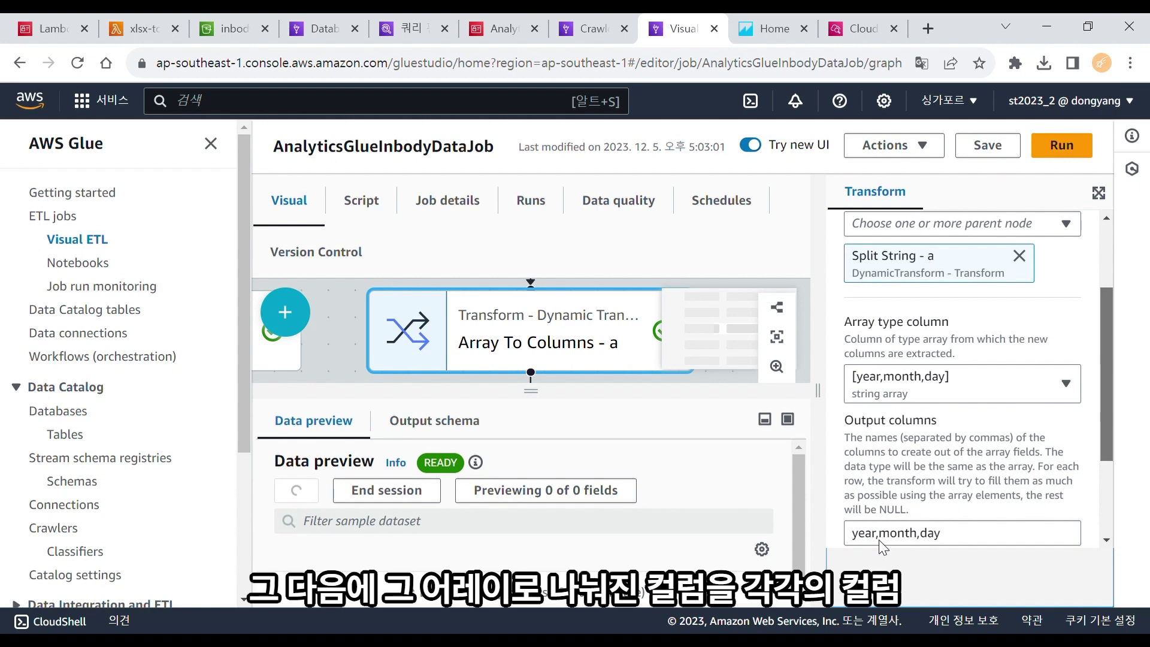
scroll(879, 540, down, 3)
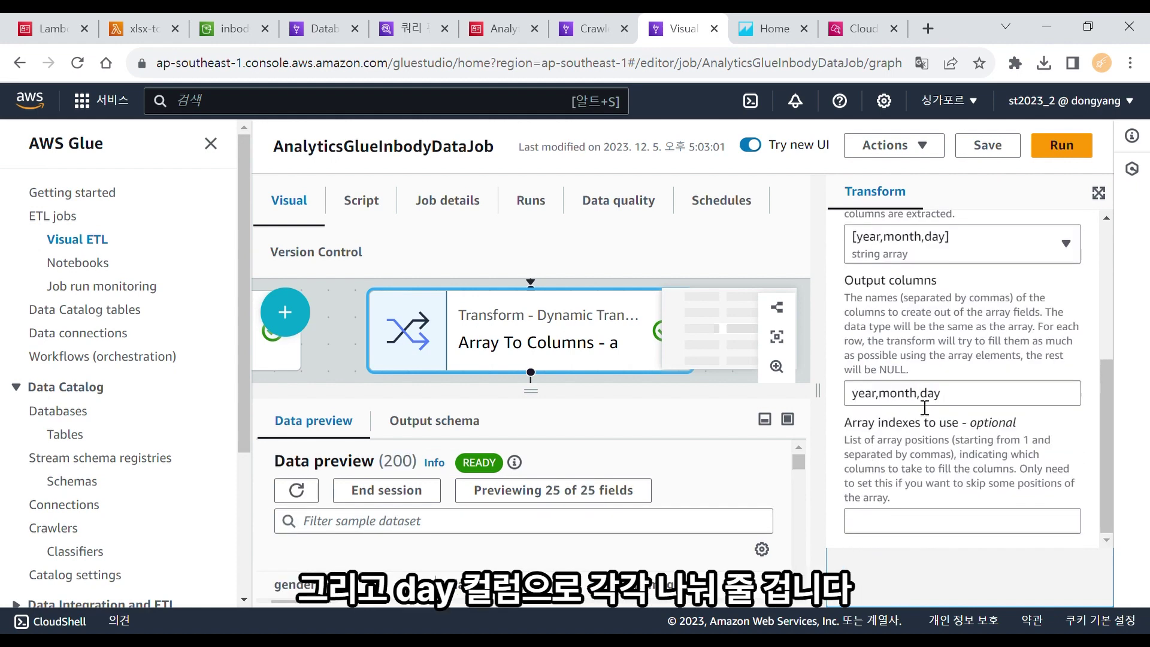
In the Change Schema - a mapping, mark the bmr and obesity columns to be dropped
click(344, 374)
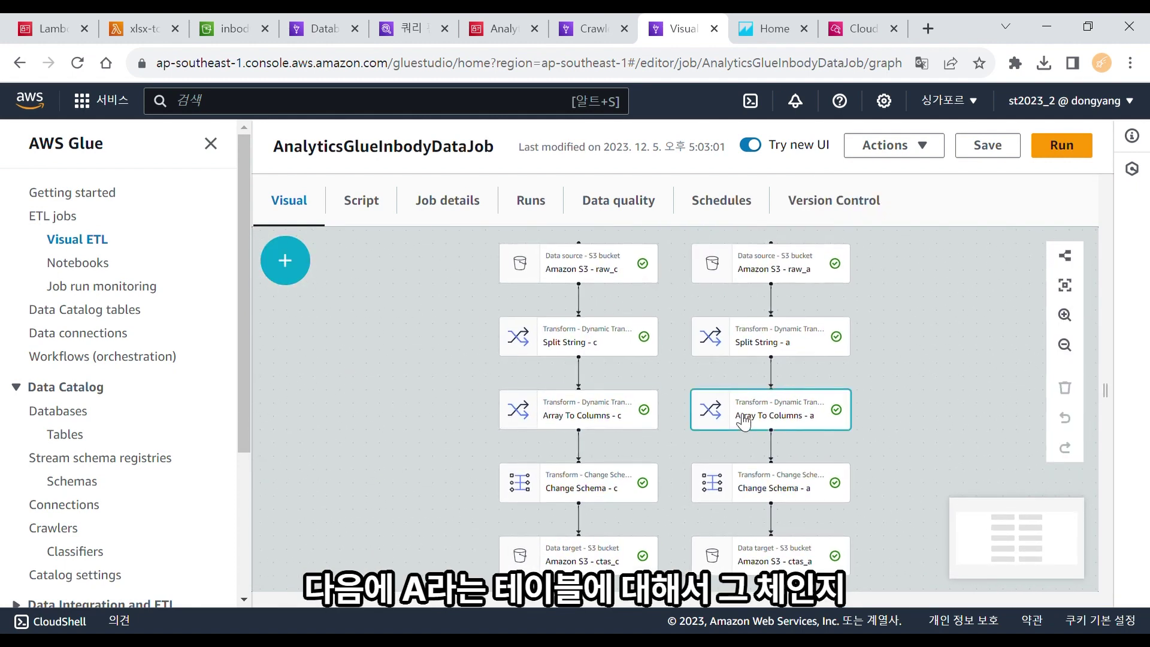
click(782, 482)
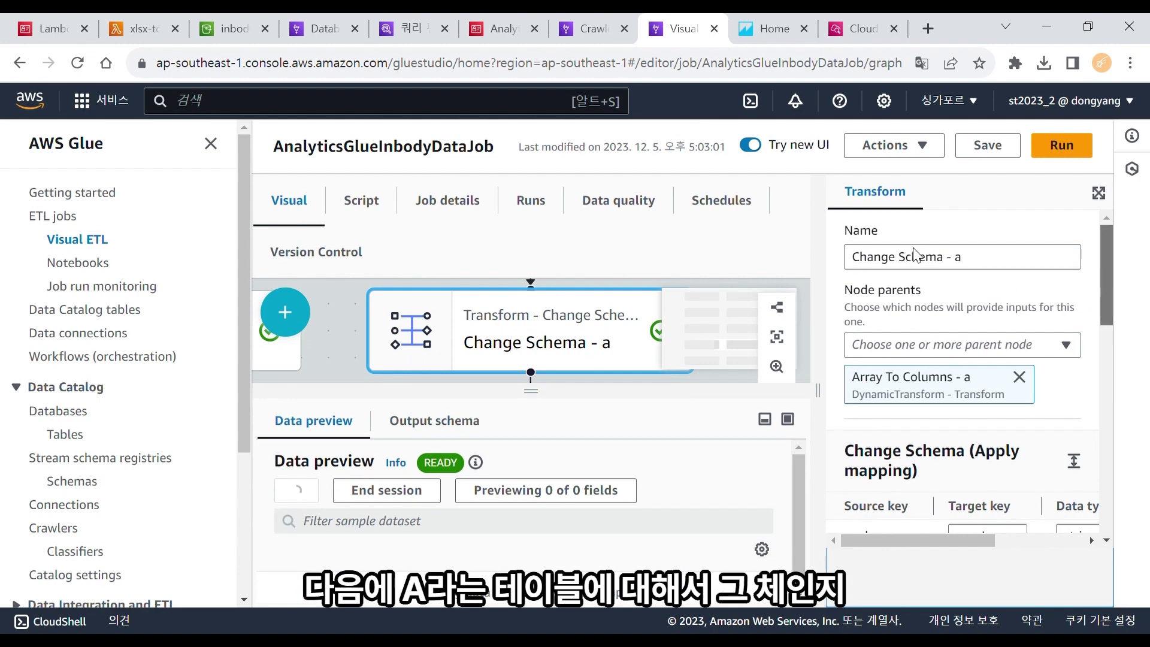
scroll(1072, 290, down, 1)
drag(1101, 279, 1109, 329)
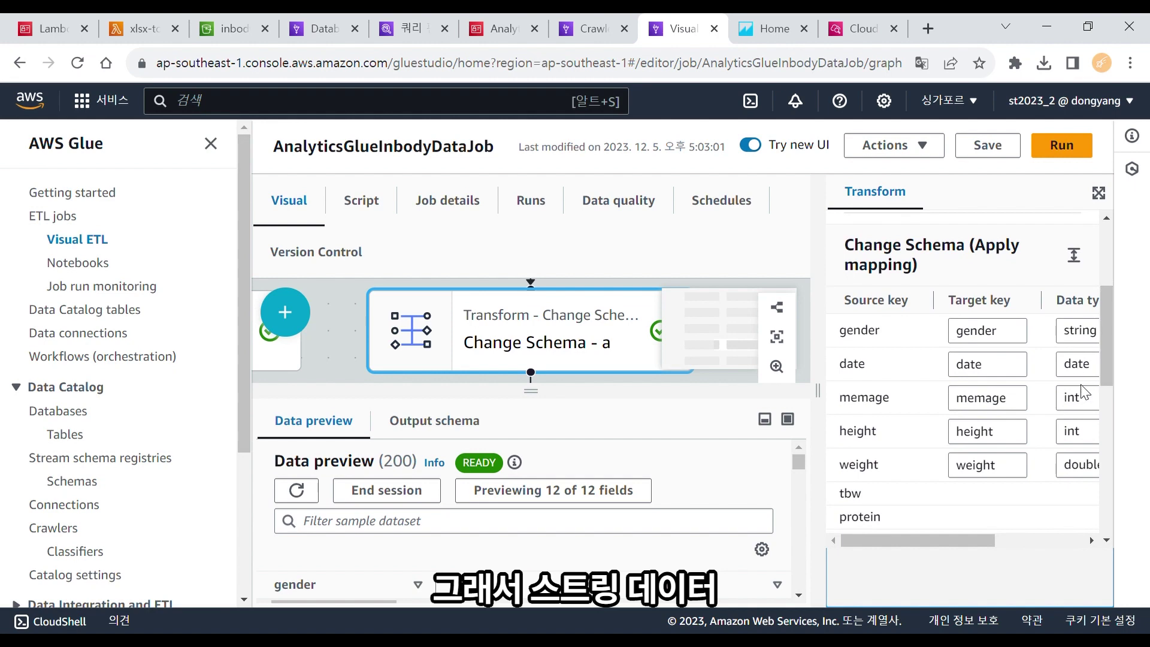
drag(1106, 349, 1108, 469)
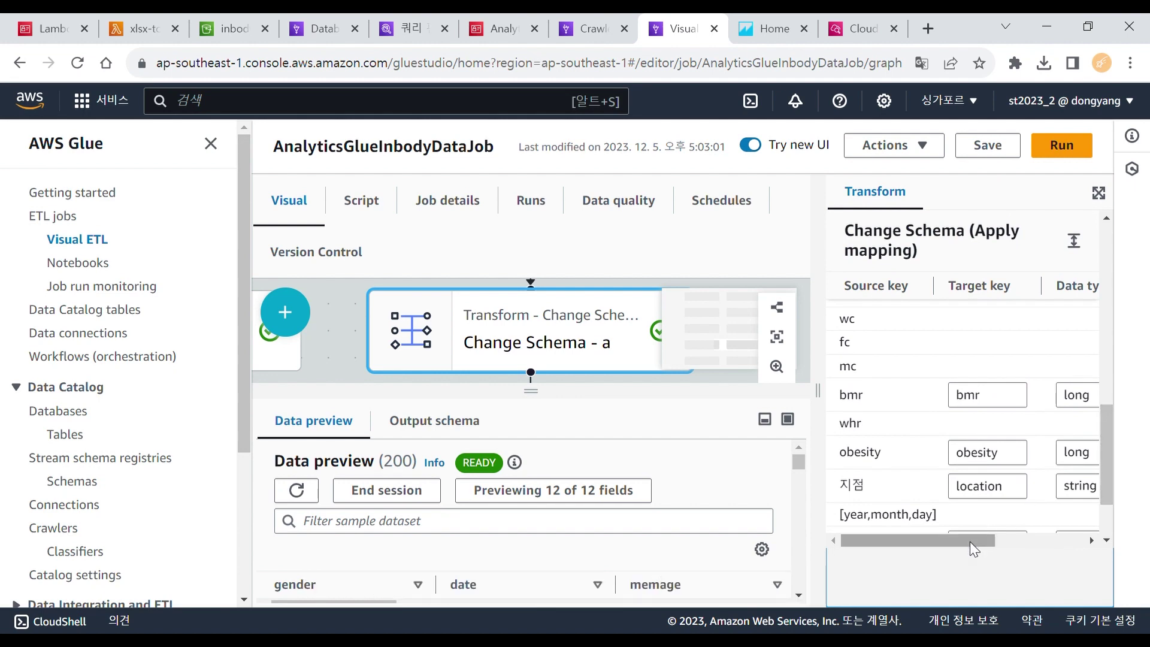
drag(969, 541, 1052, 542)
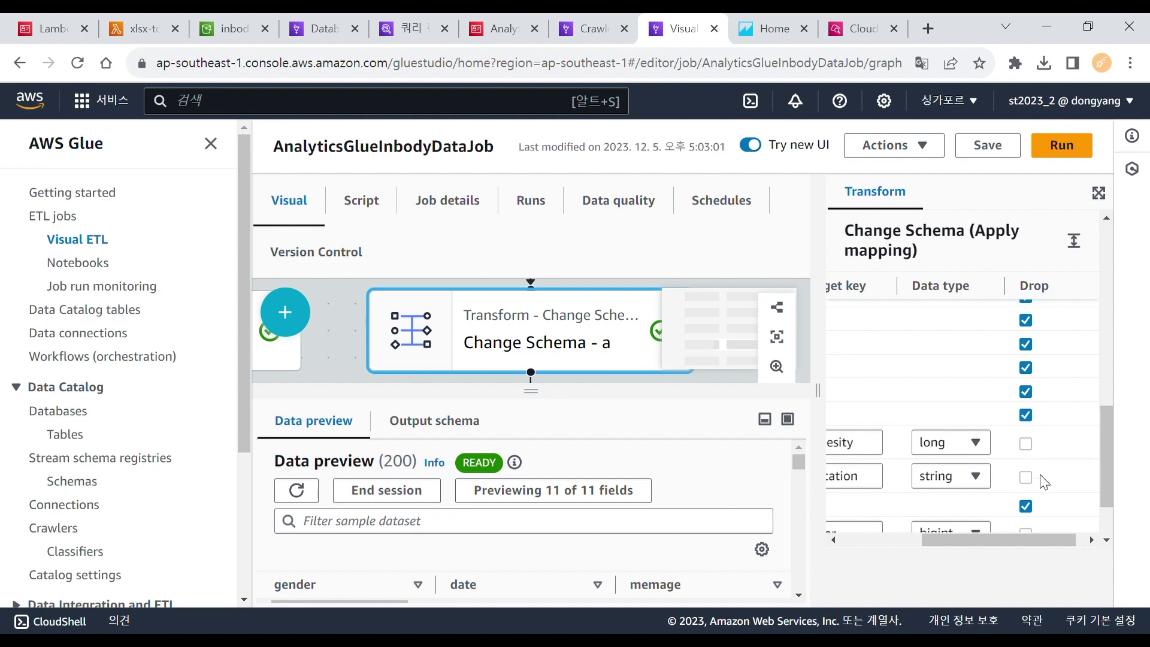
click(1026, 443)
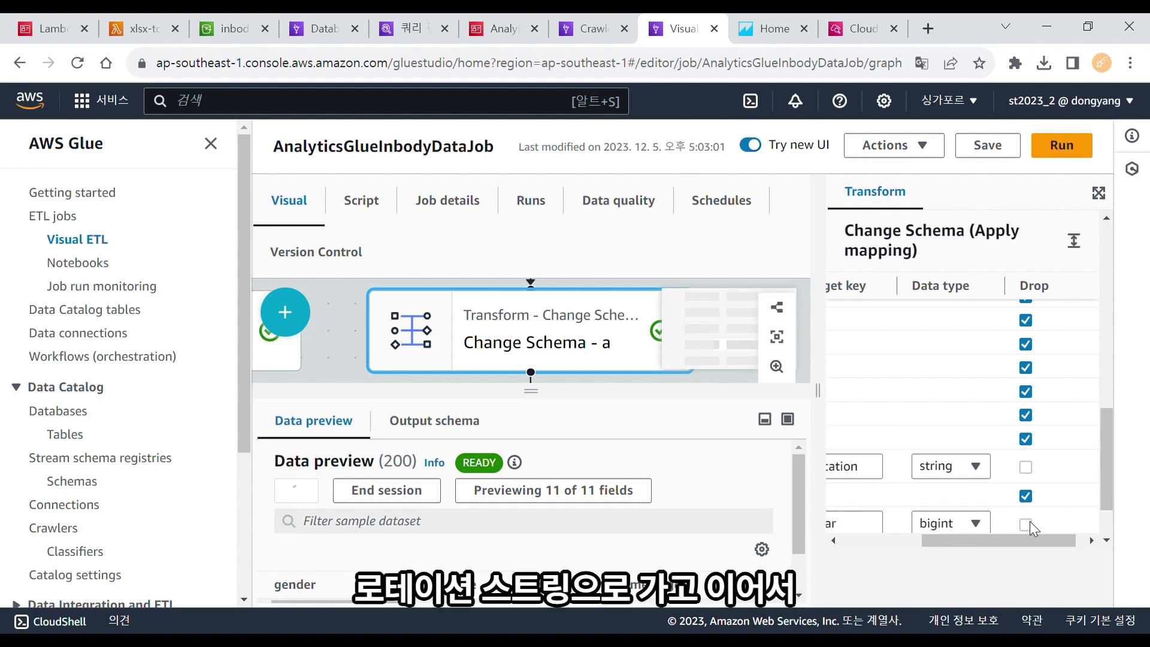
Check the location, year, month and day data types in Change Schema - a and inspect its enlarged data preview through the last columns
drag(1011, 547, 969, 543)
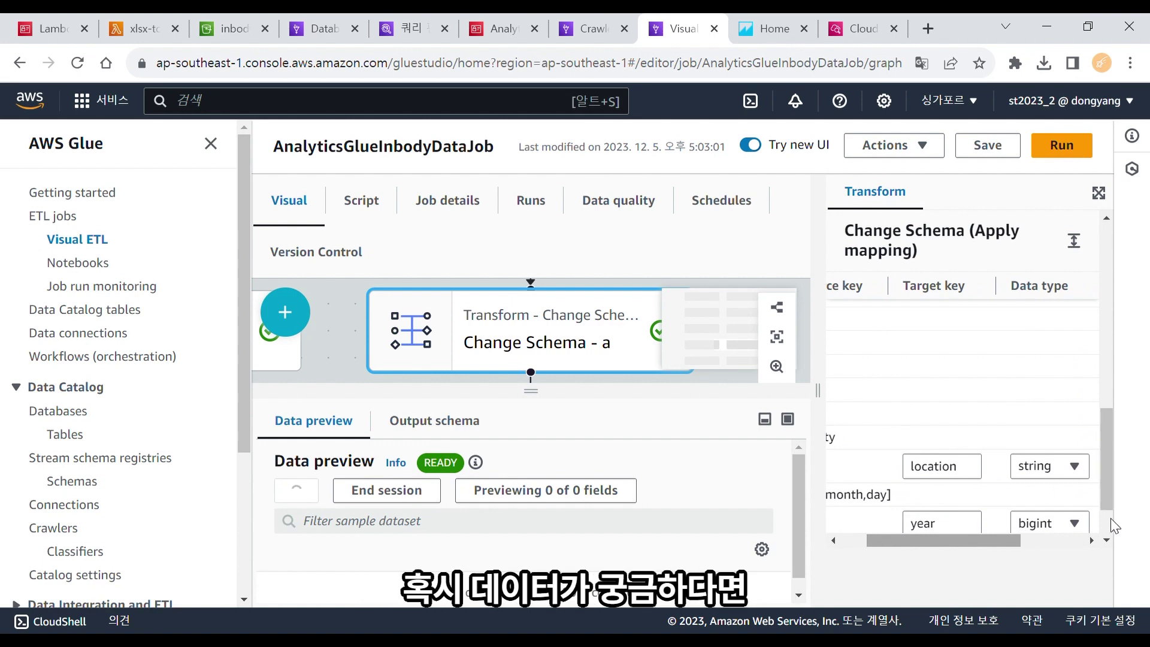
scroll(1112, 524, down, 1)
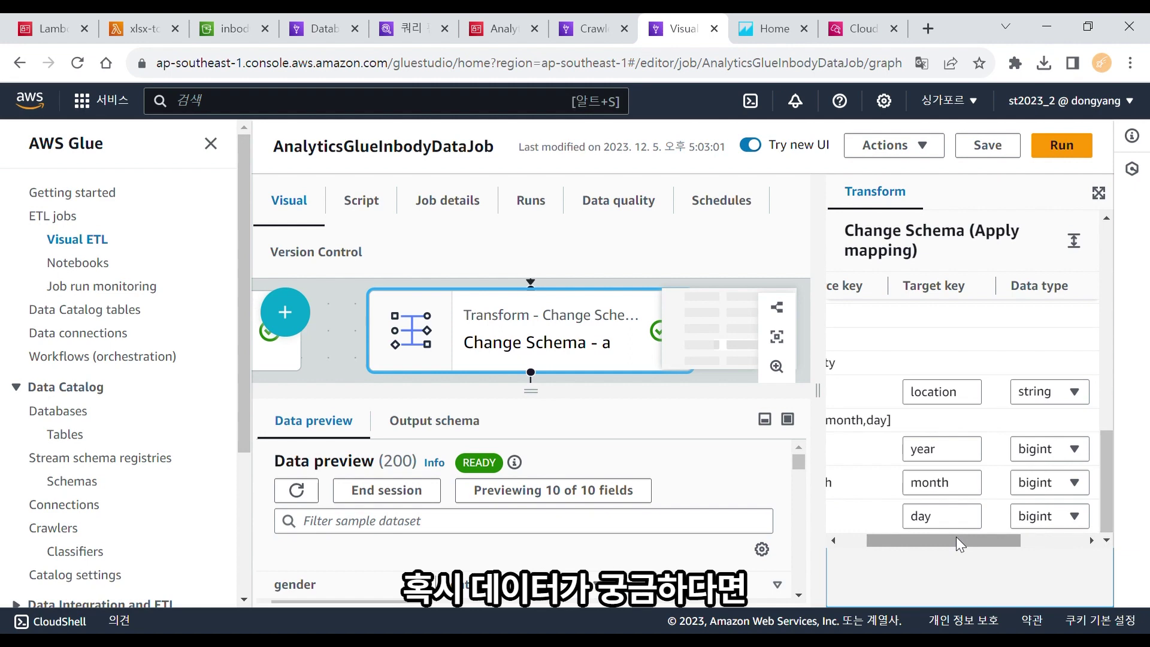
click(788, 419)
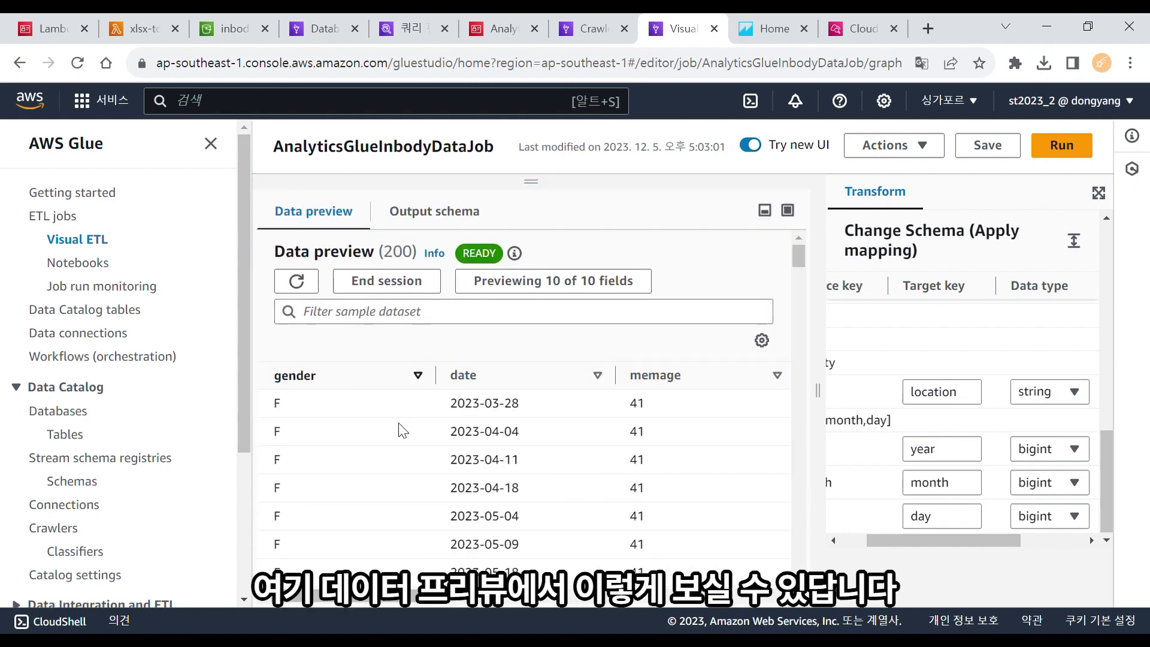
drag(398, 604, 746, 607)
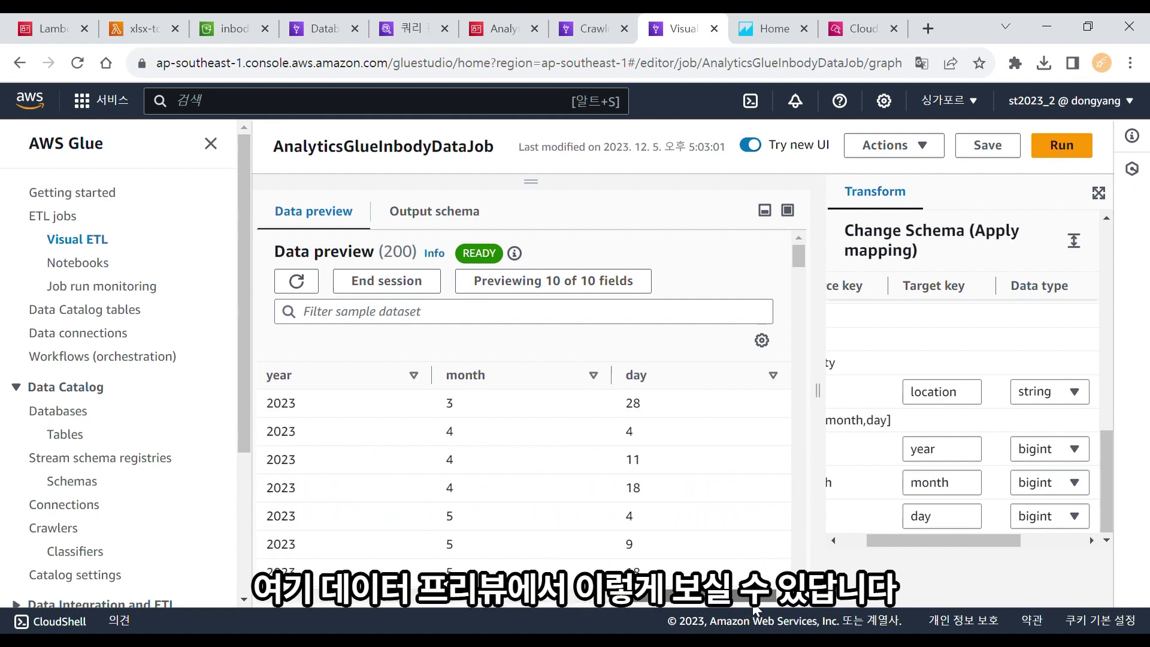
click(765, 209)
Review the Amazon S3 - ctas_a target's format, S3 location, Data Catalog update option, database, table name and partition keys
click(342, 356)
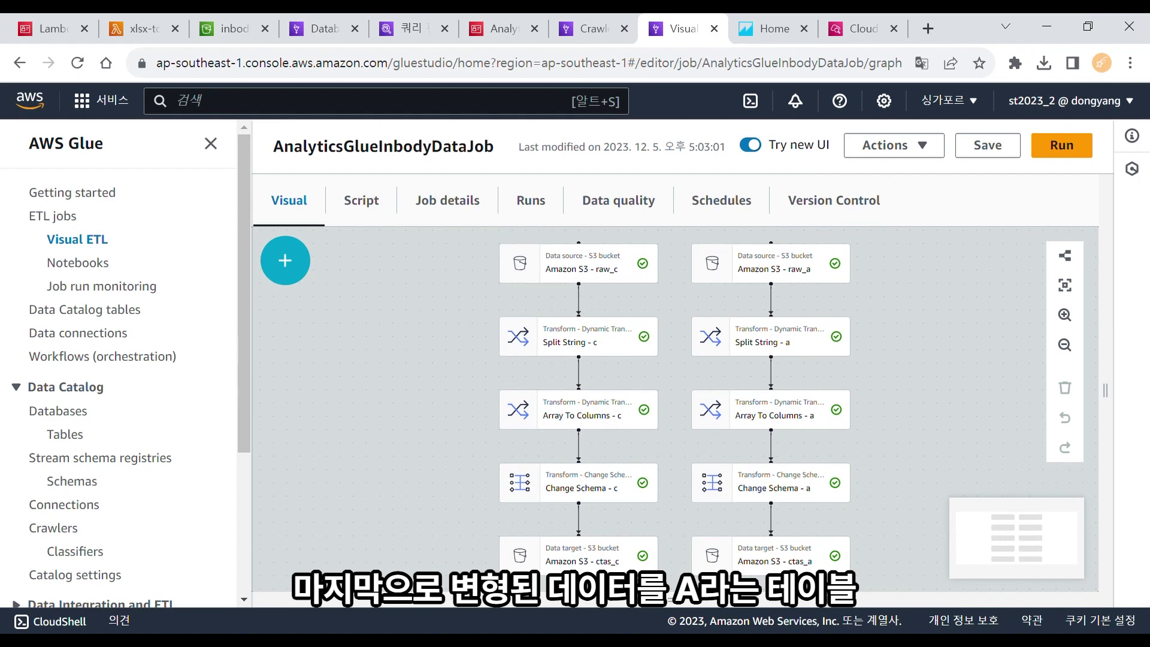
click(768, 557)
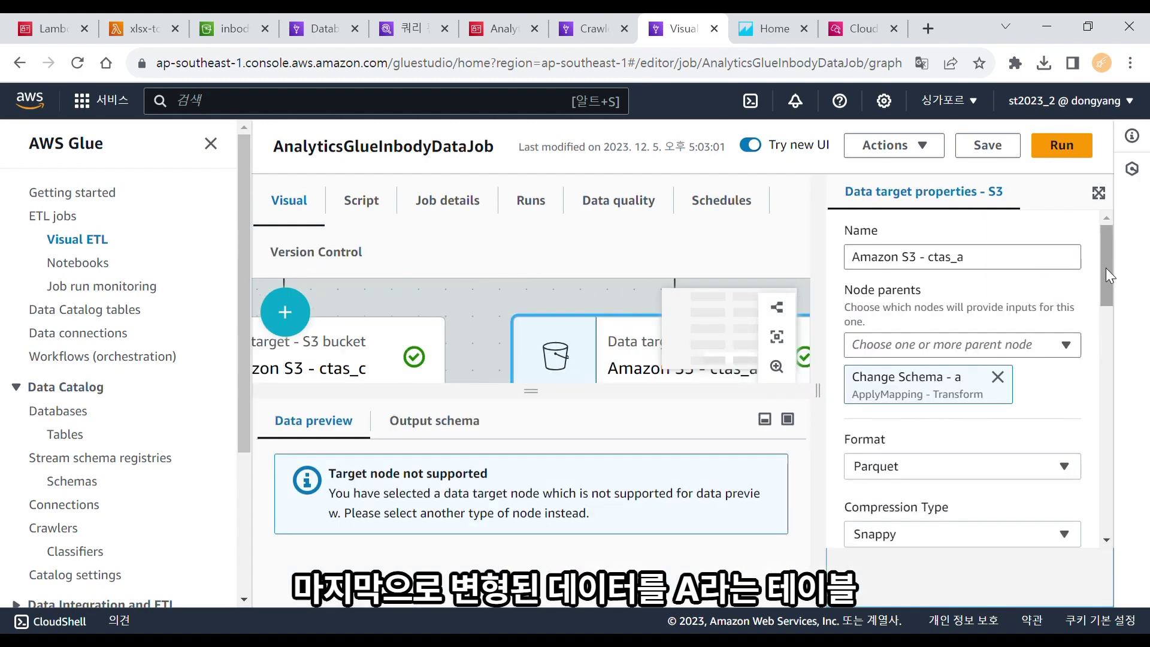
drag(1106, 268, 1103, 354)
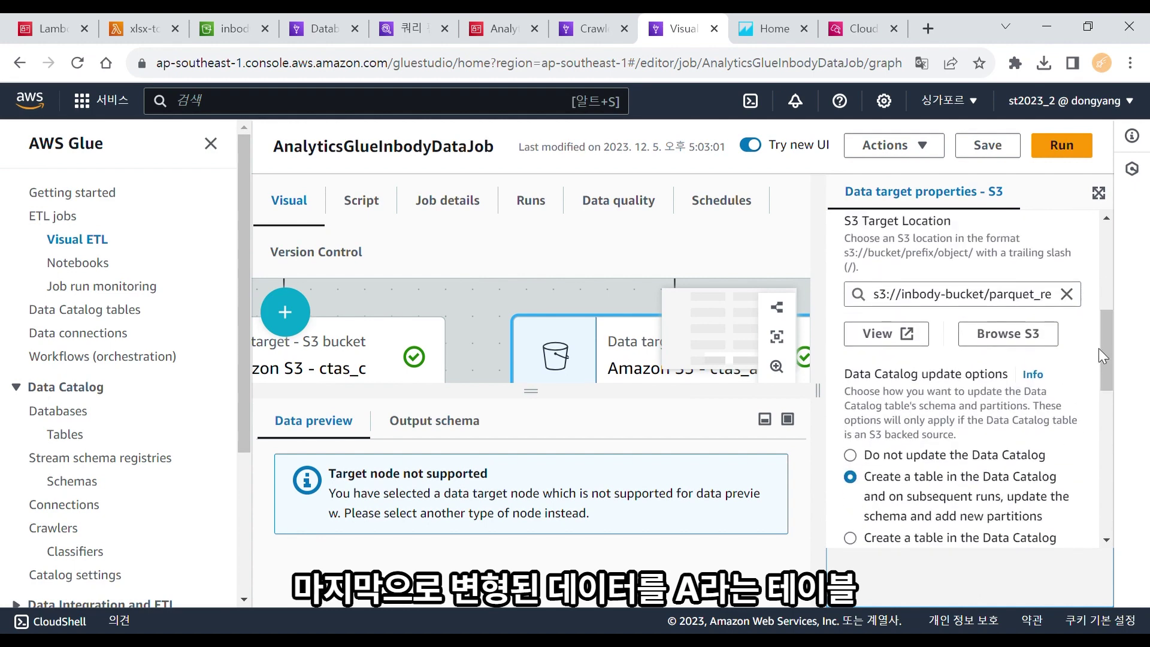
drag(1106, 355, 1106, 384)
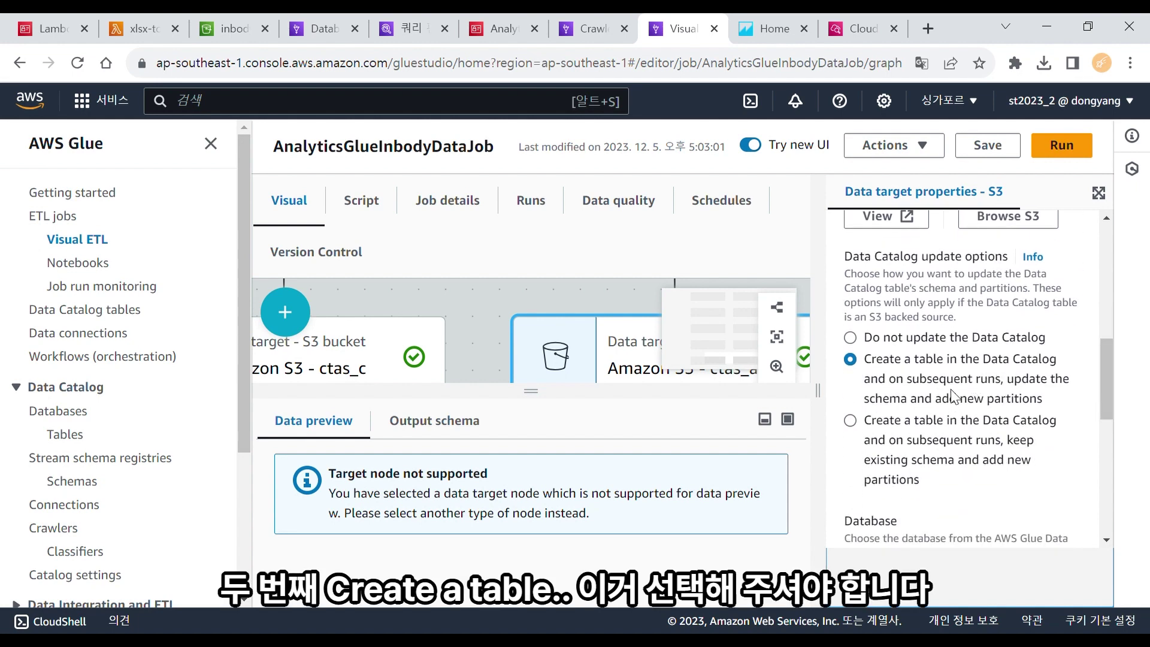
drag(1100, 365, 1102, 419)
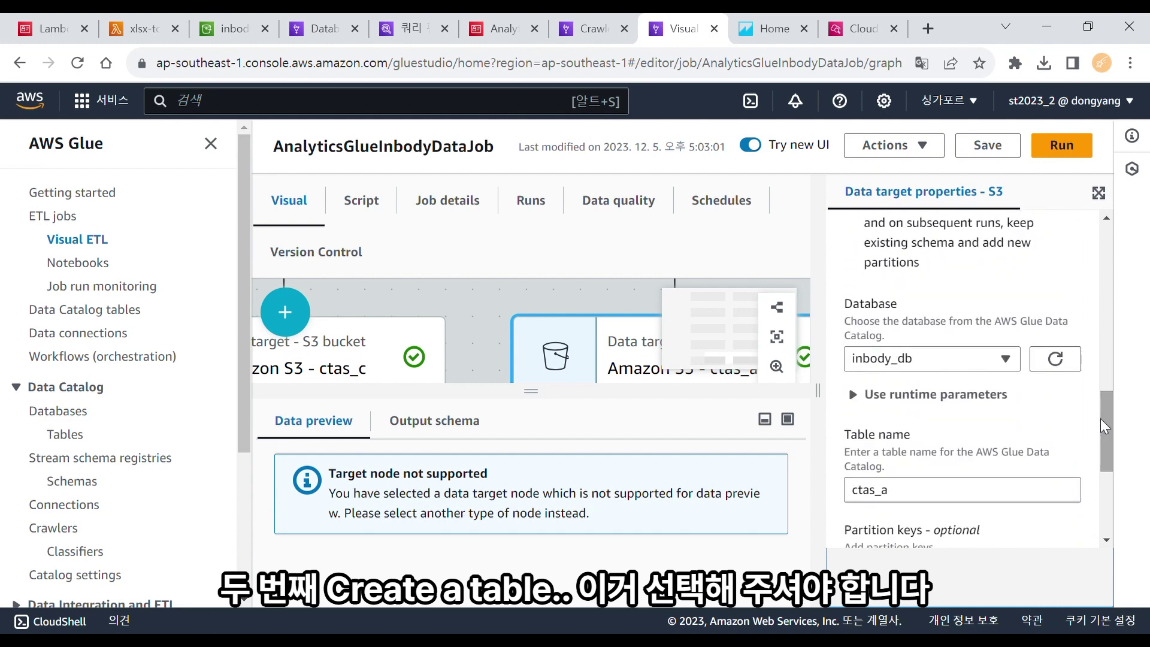
click(1055, 357)
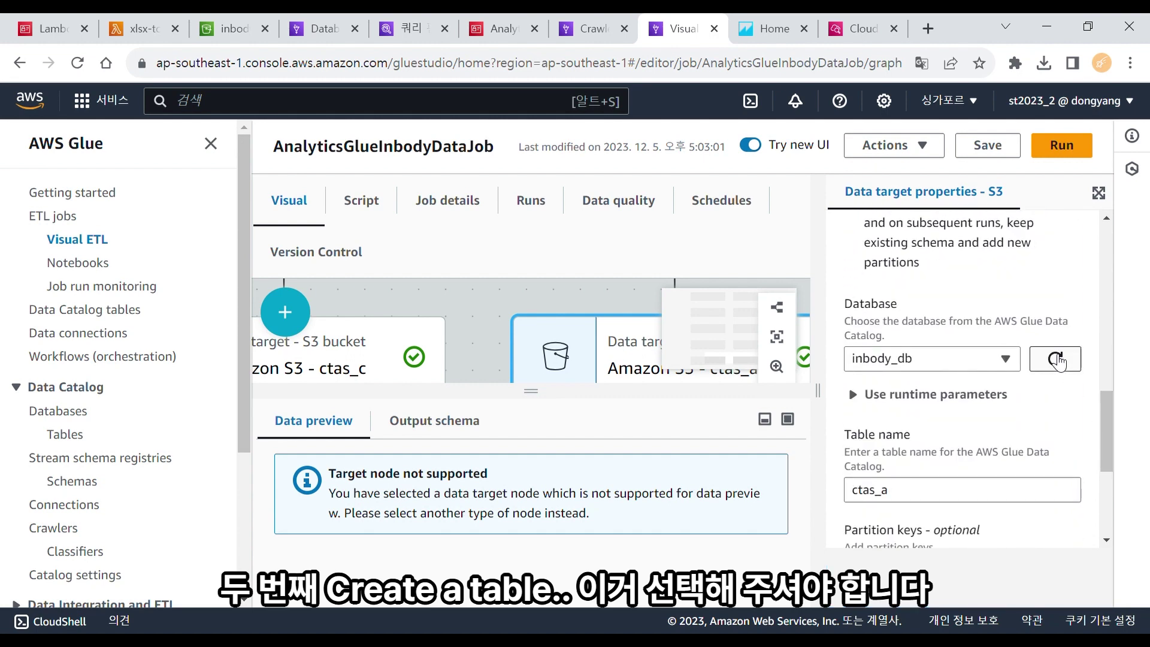
drag(1105, 409, 1105, 441)
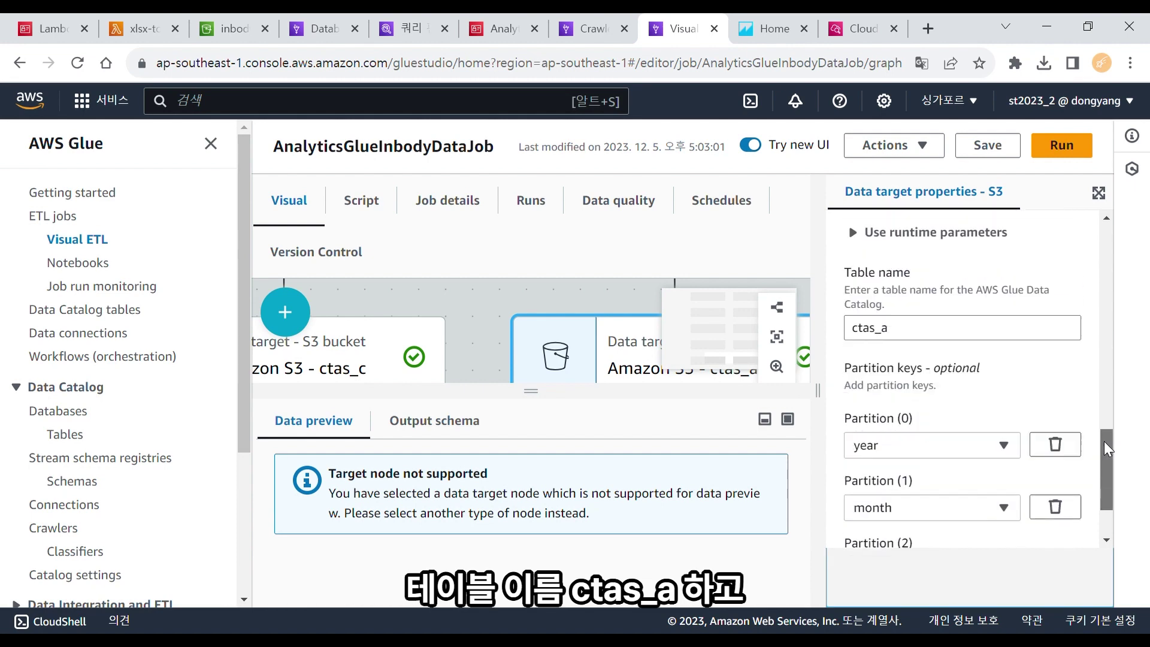
click(961, 337)
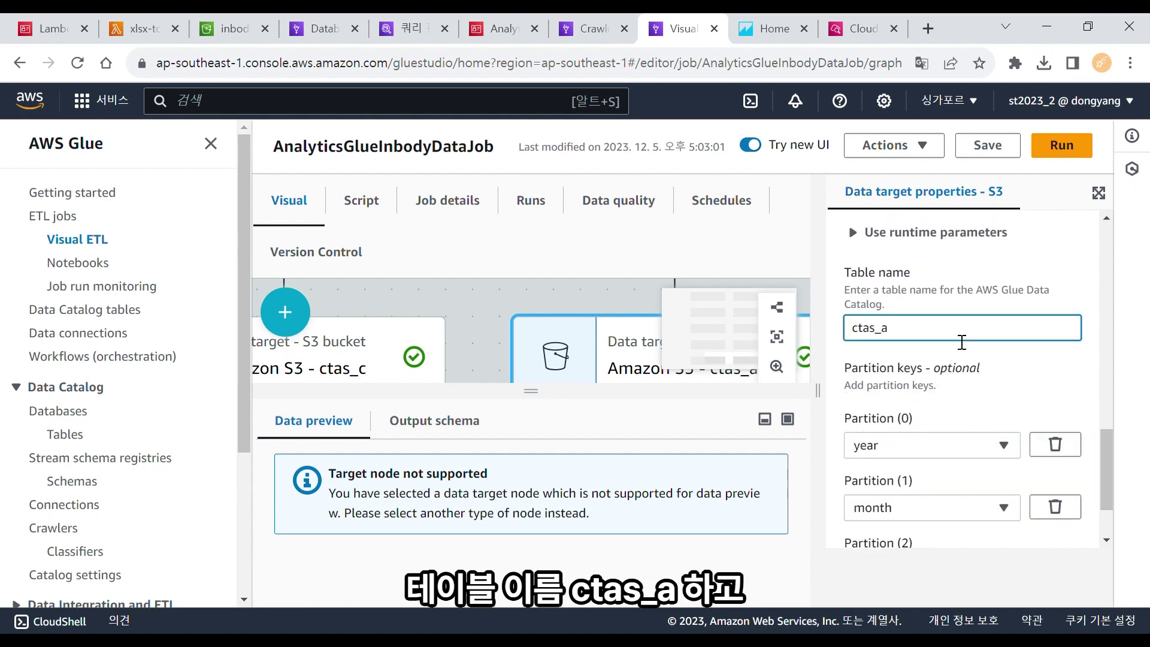
click(1109, 455)
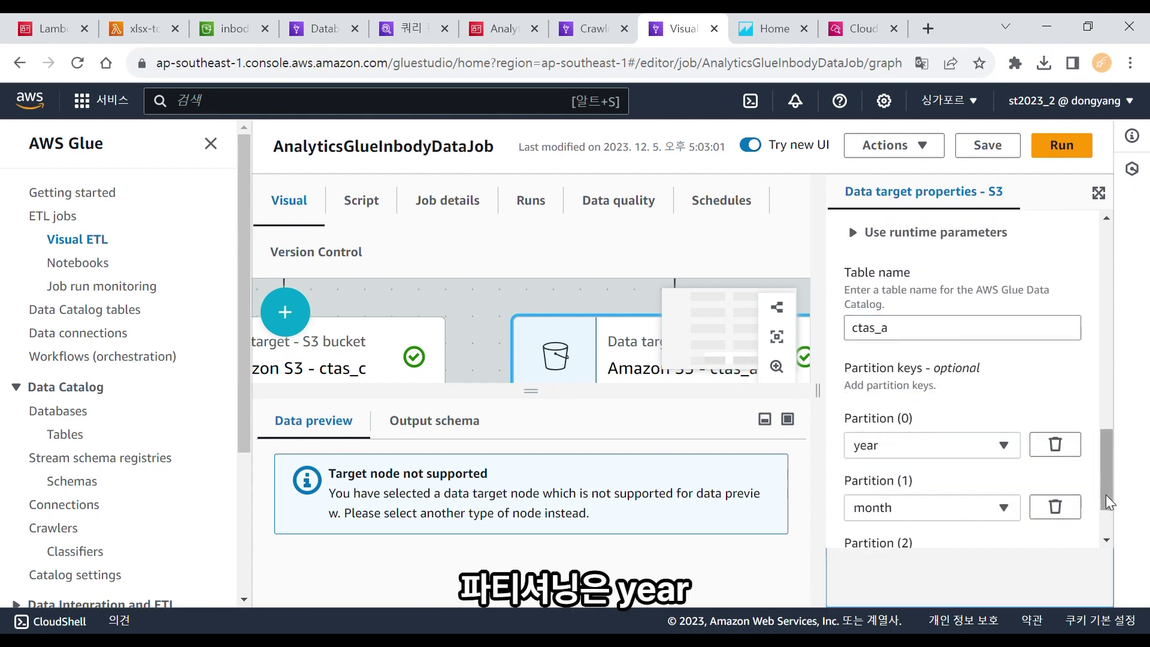
scroll(1106, 521, down, 2)
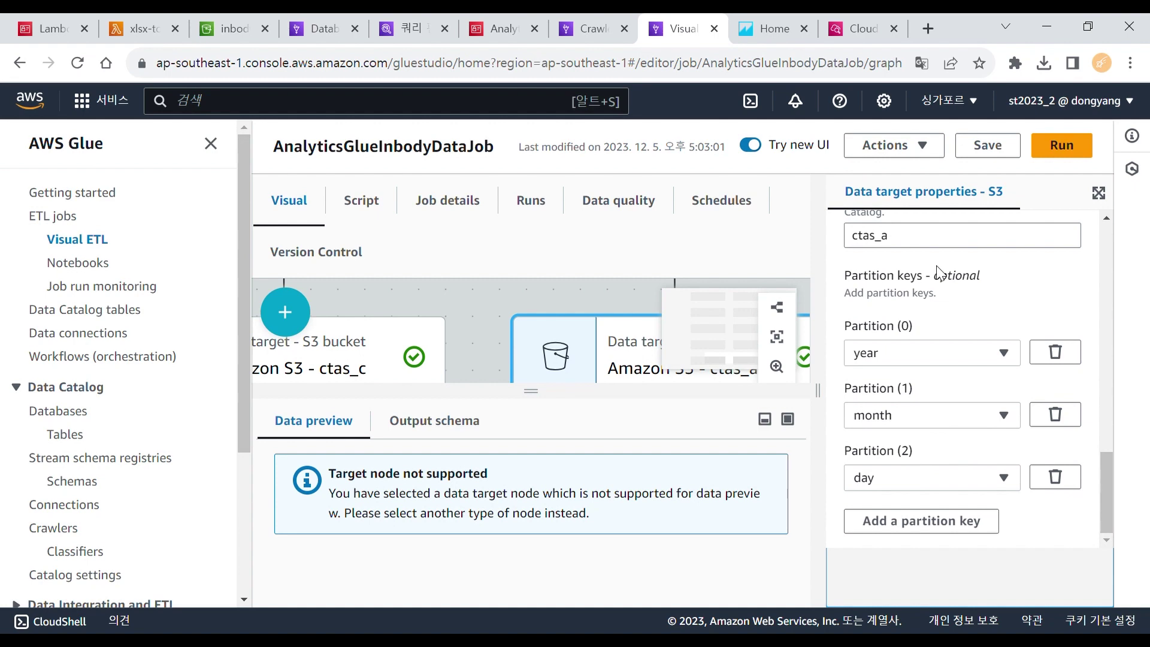
Check the Amazon S3 - ctas_c target's table name and partition keys, and save the AnalyticsGlueInbodyDataJob job
click(509, 316)
click(618, 544)
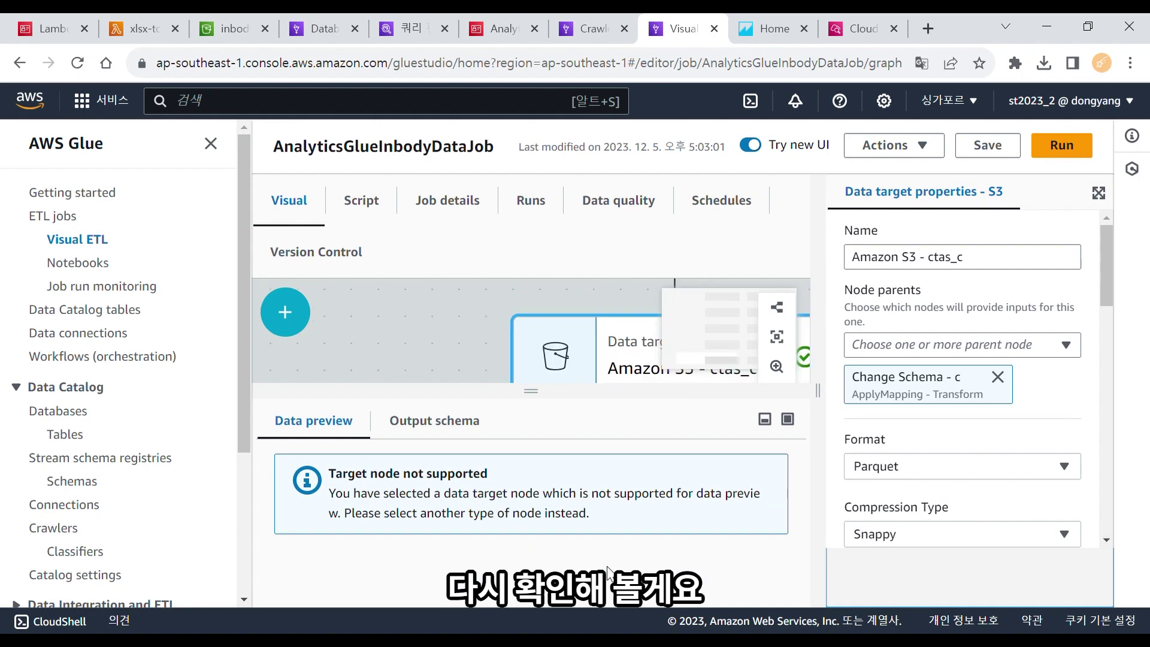
drag(1103, 275, 1109, 513)
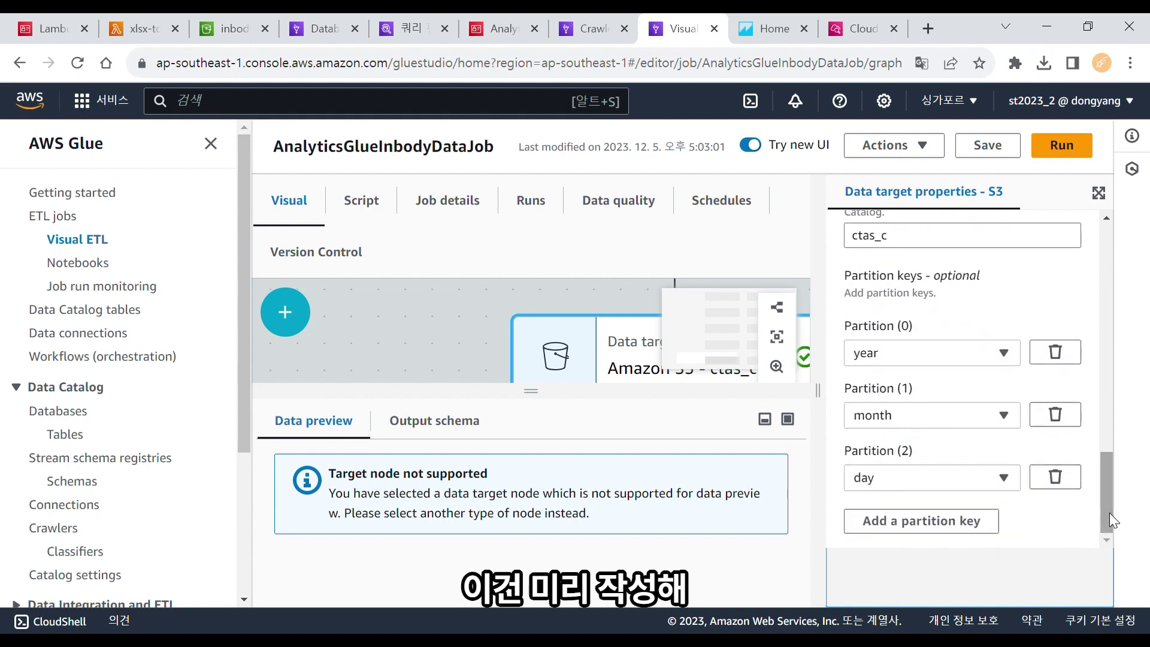
click(432, 366)
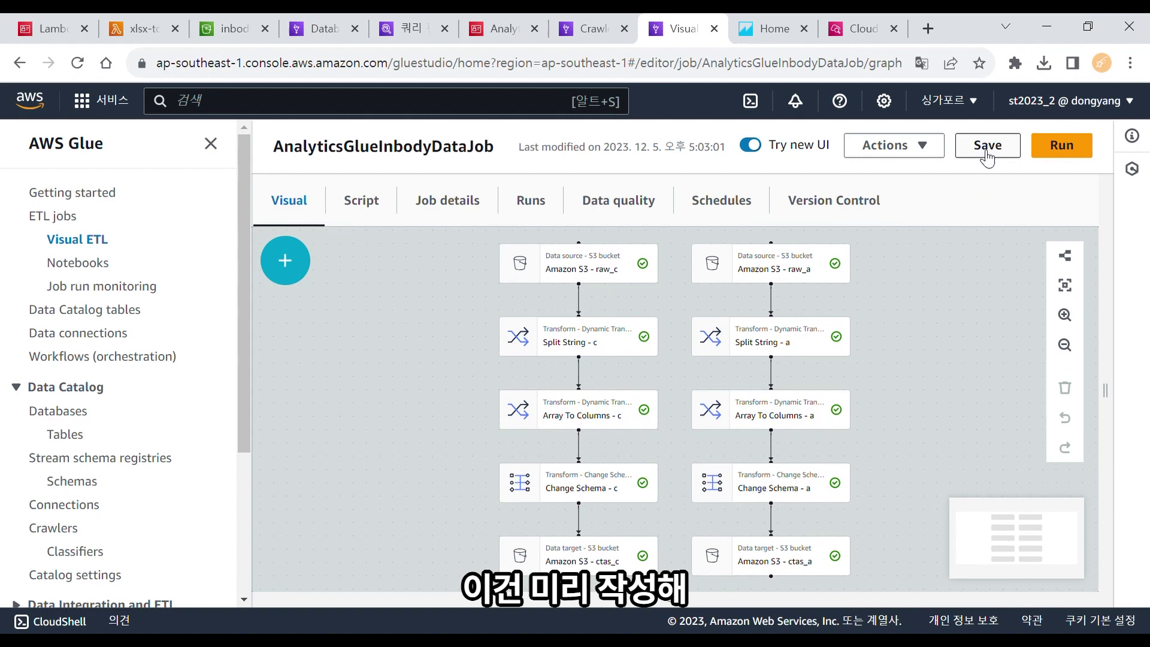
click(988, 146)
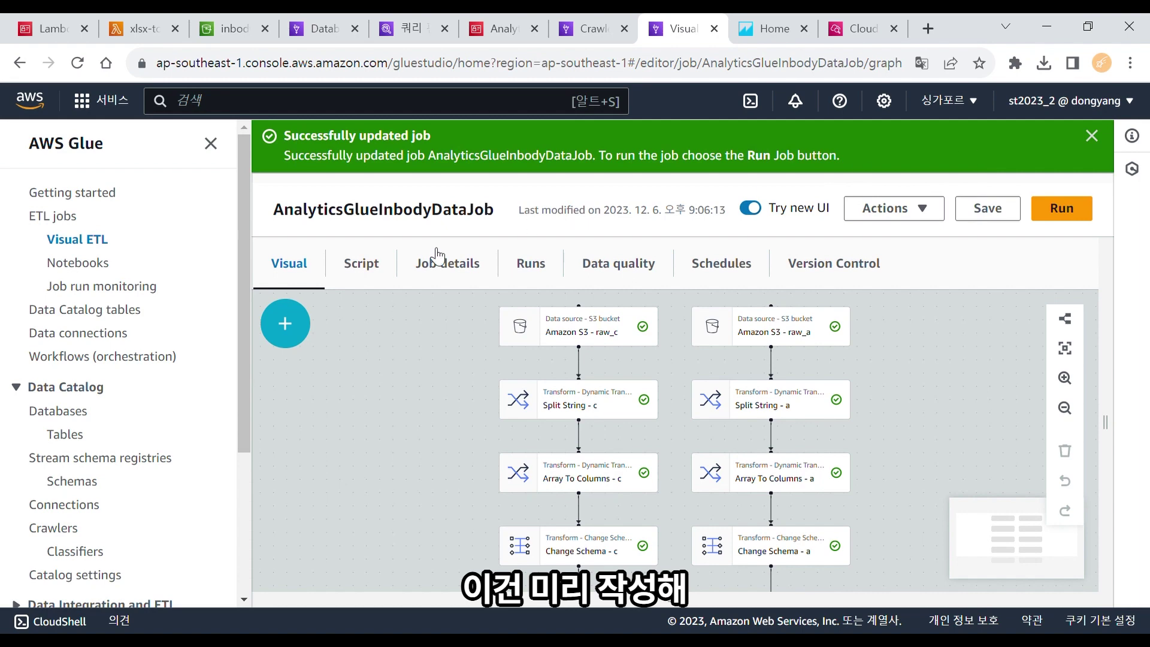
Review the job details, including the IAM role, Glue version, requested number of workers, number of retries and job timeout
click(458, 264)
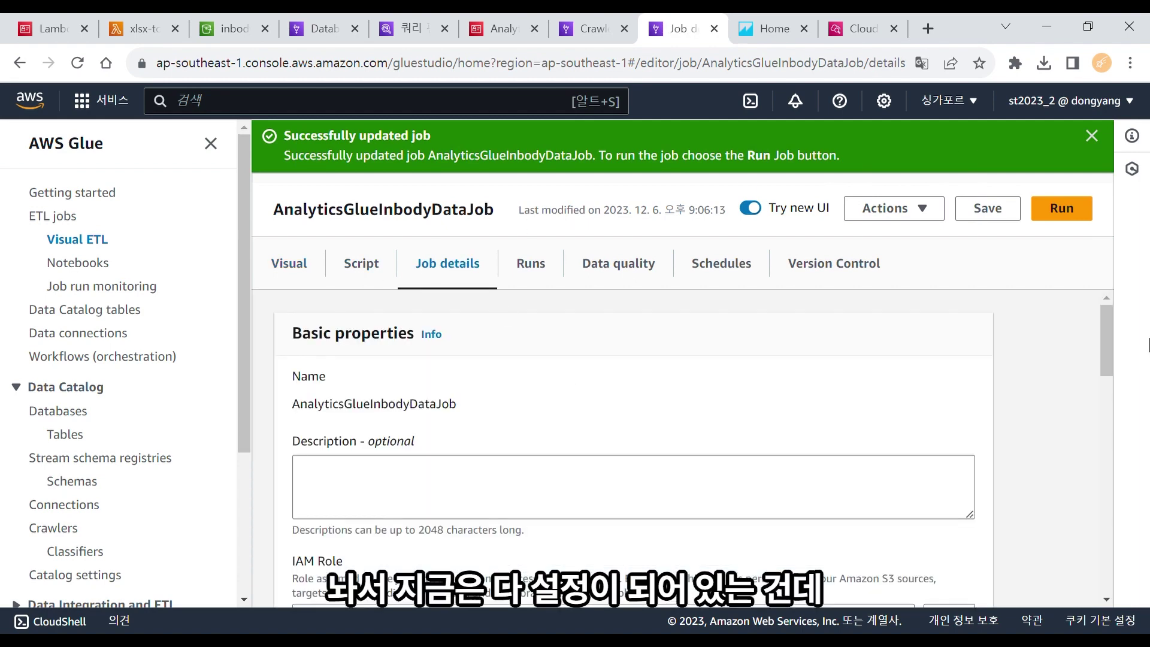
drag(1109, 339, 1108, 351)
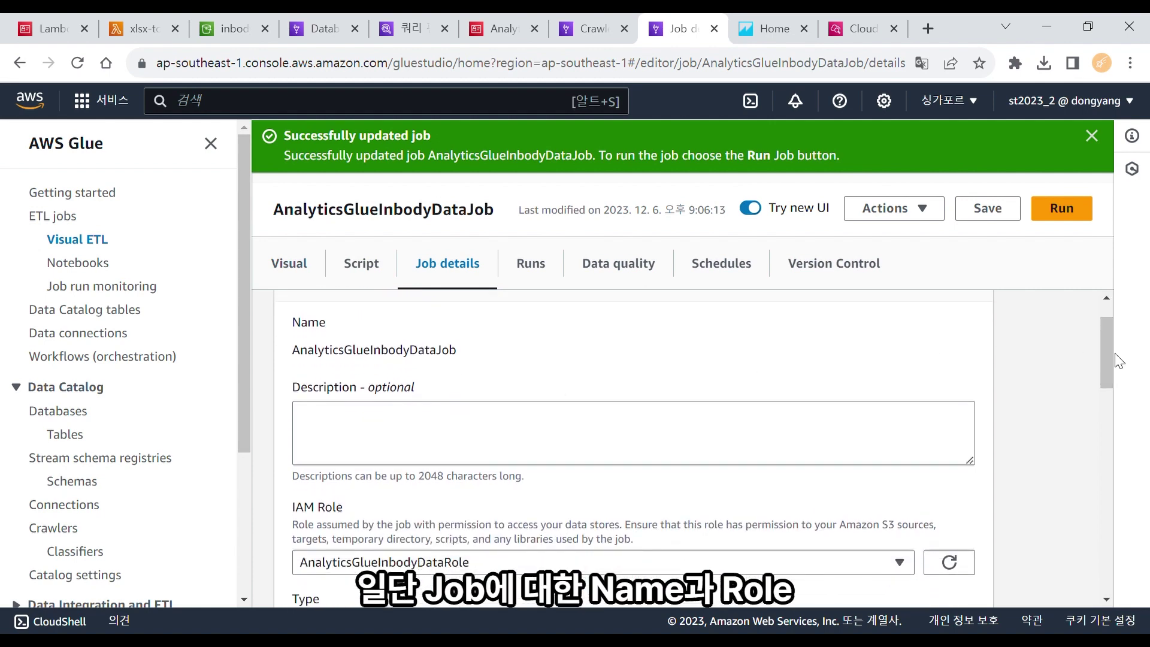
drag(1109, 348, 1108, 393)
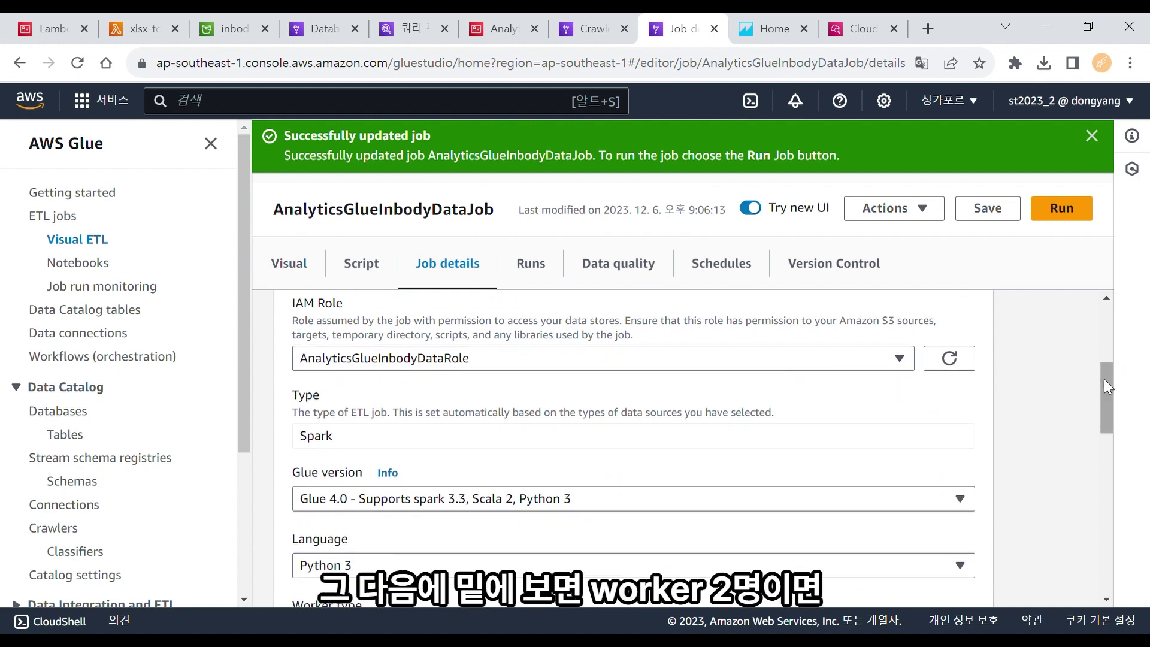
drag(1106, 383, 1107, 483)
click(559, 366)
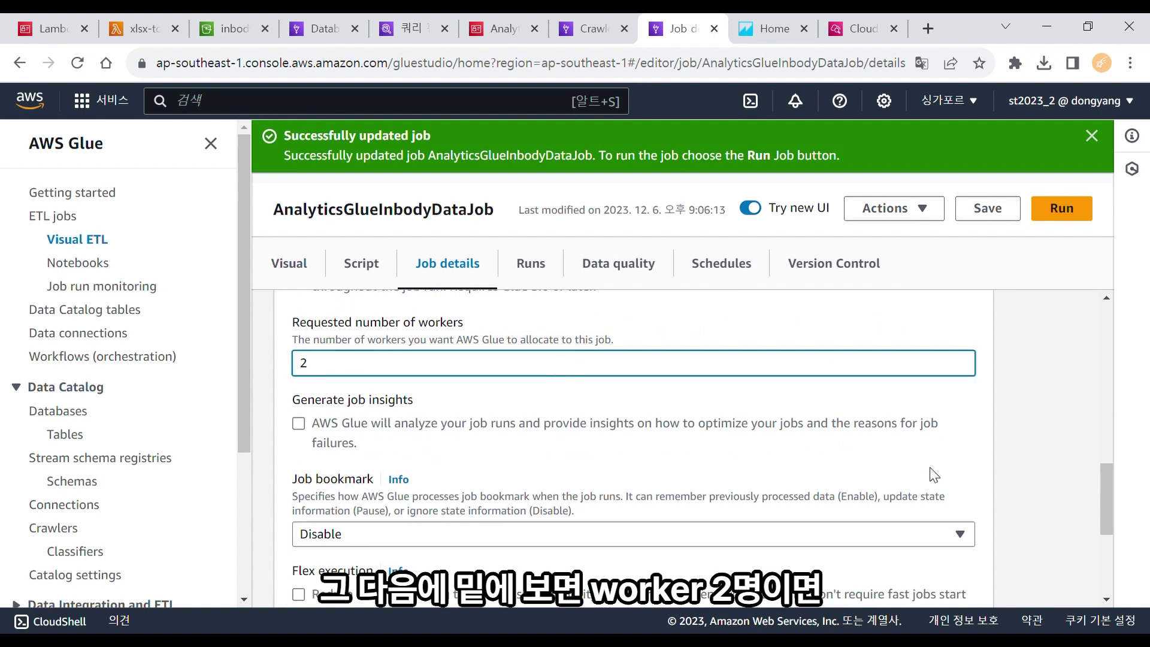
drag(1107, 506, 1108, 566)
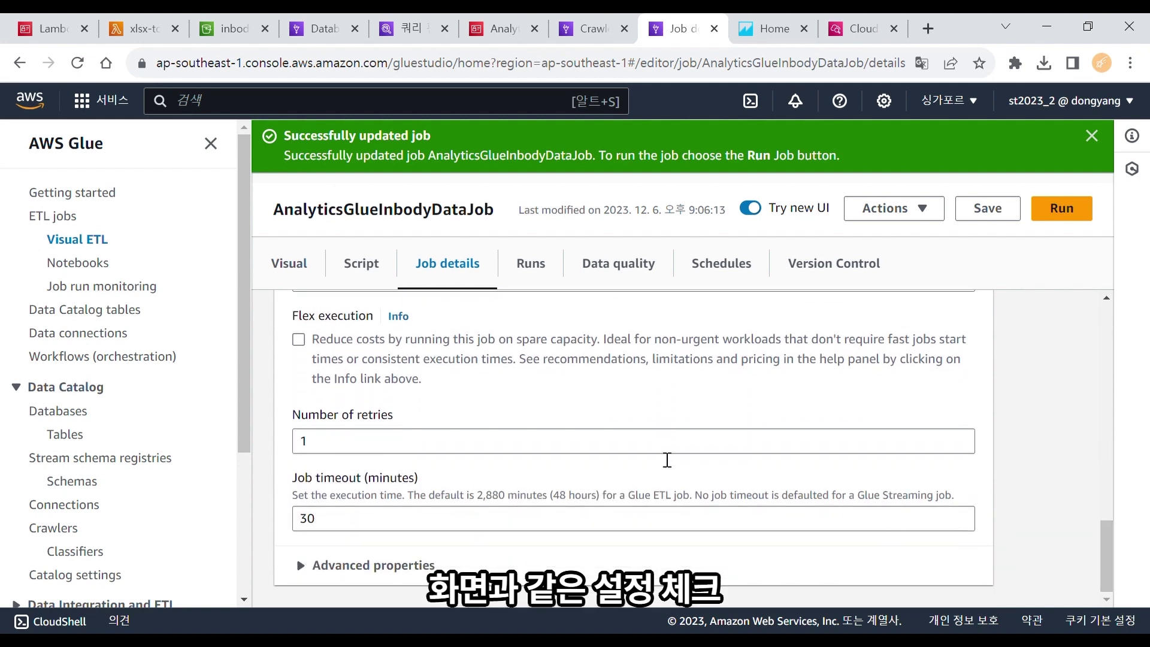
click(495, 459)
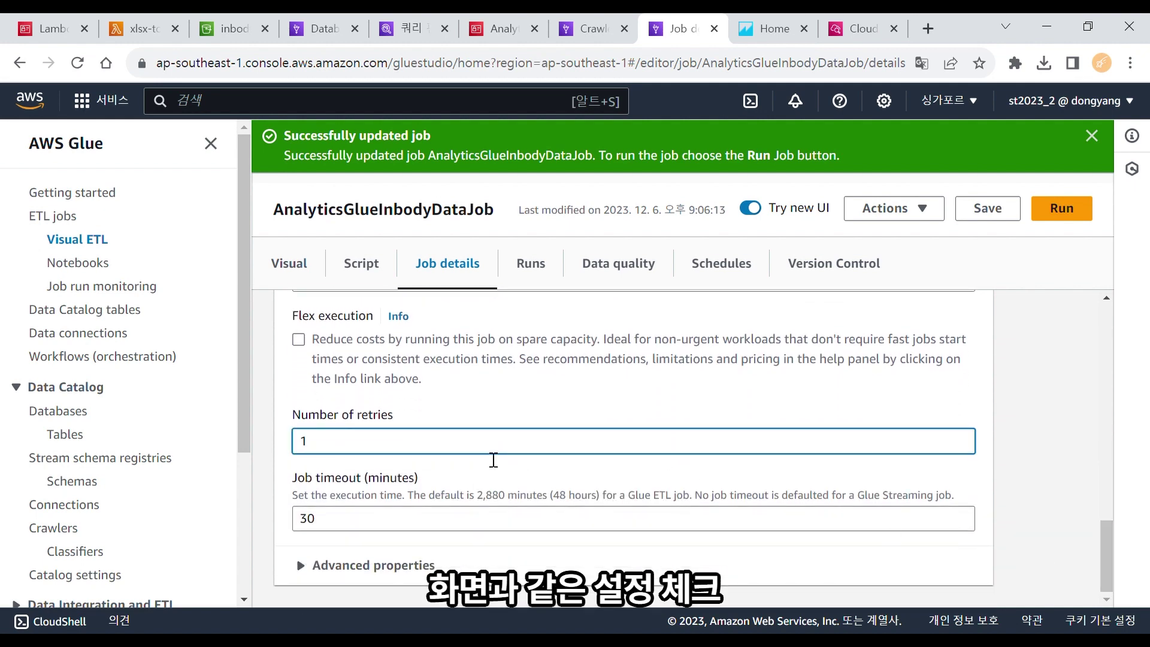
double_click(410, 525)
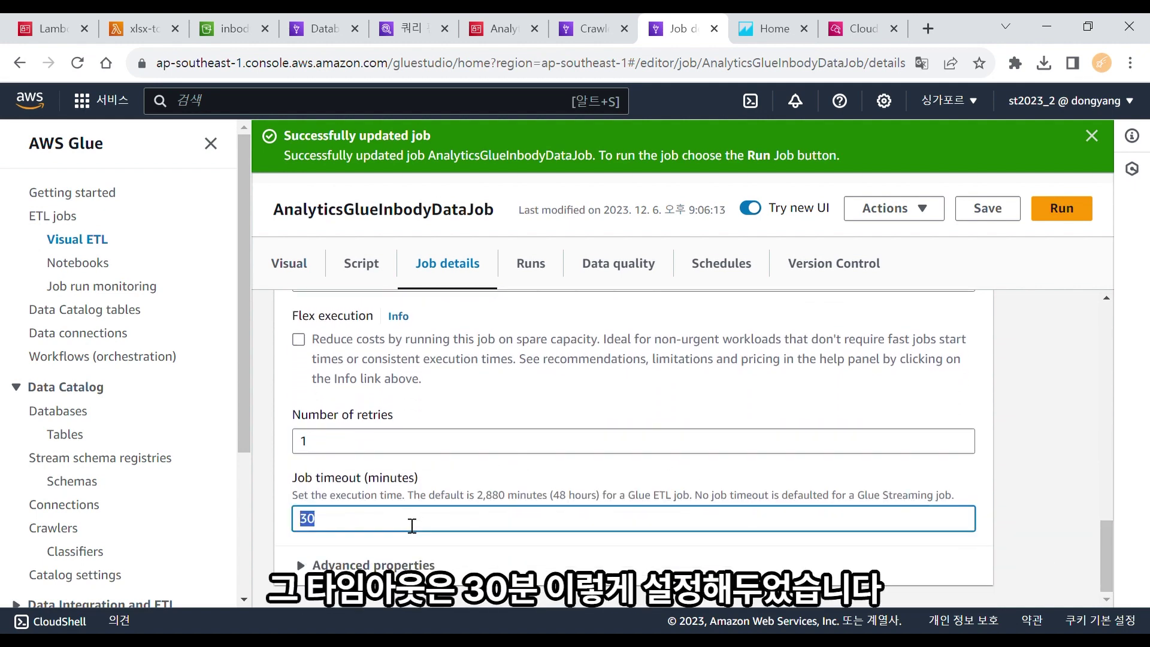
click(970, 485)
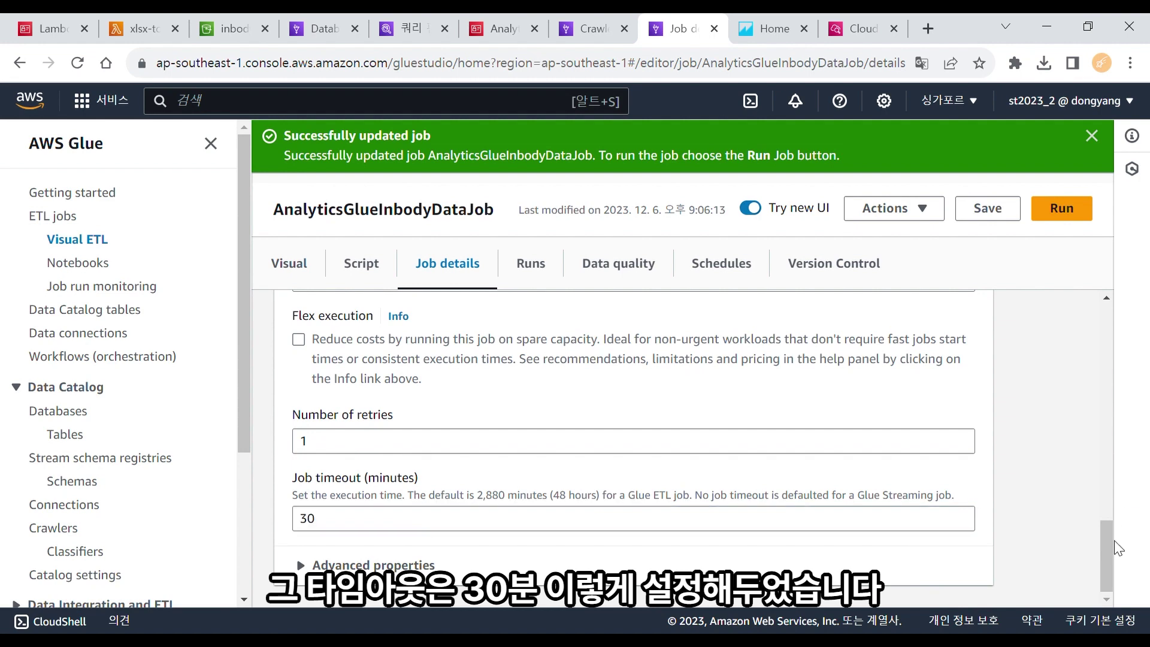
drag(1111, 544, 1108, 328)
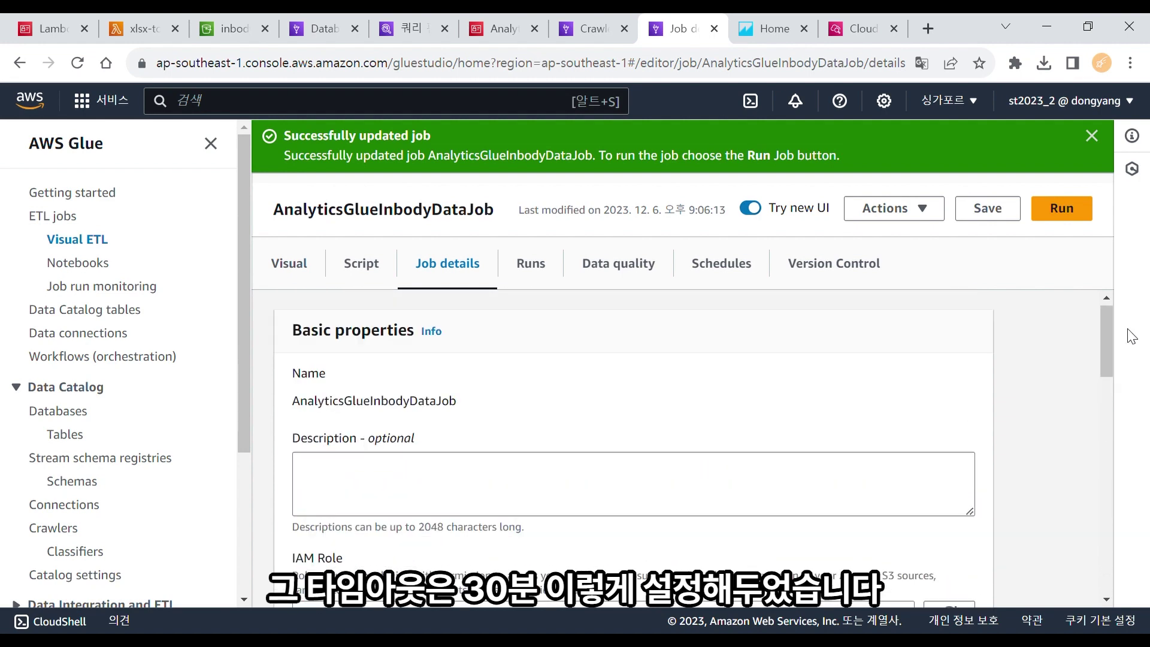
Start a new run of AnalyticsGlueInbodyDataJob and refresh the job runs list to check its status
click(530, 268)
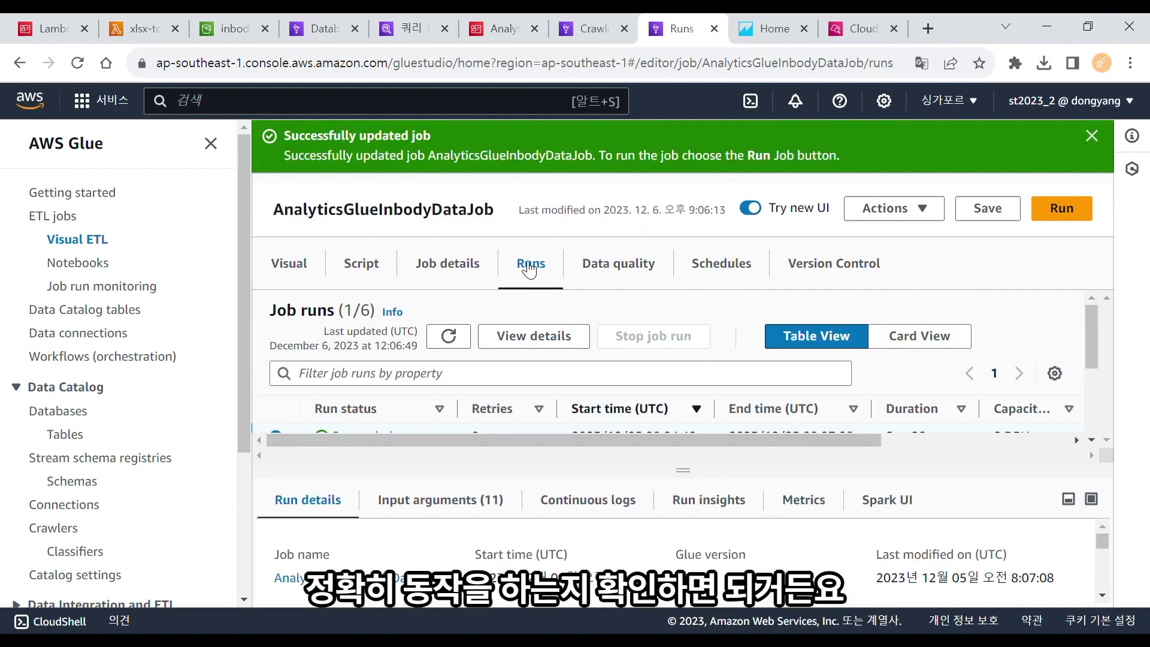
click(449, 337)
drag(731, 473, 732, 502)
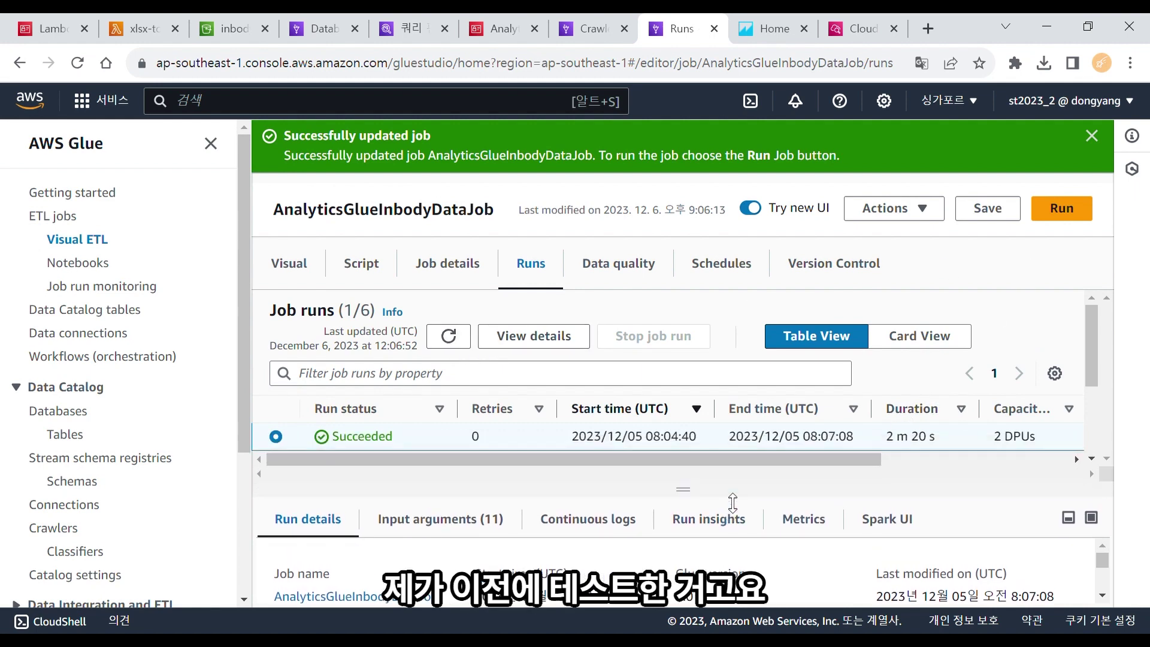
click(1061, 209)
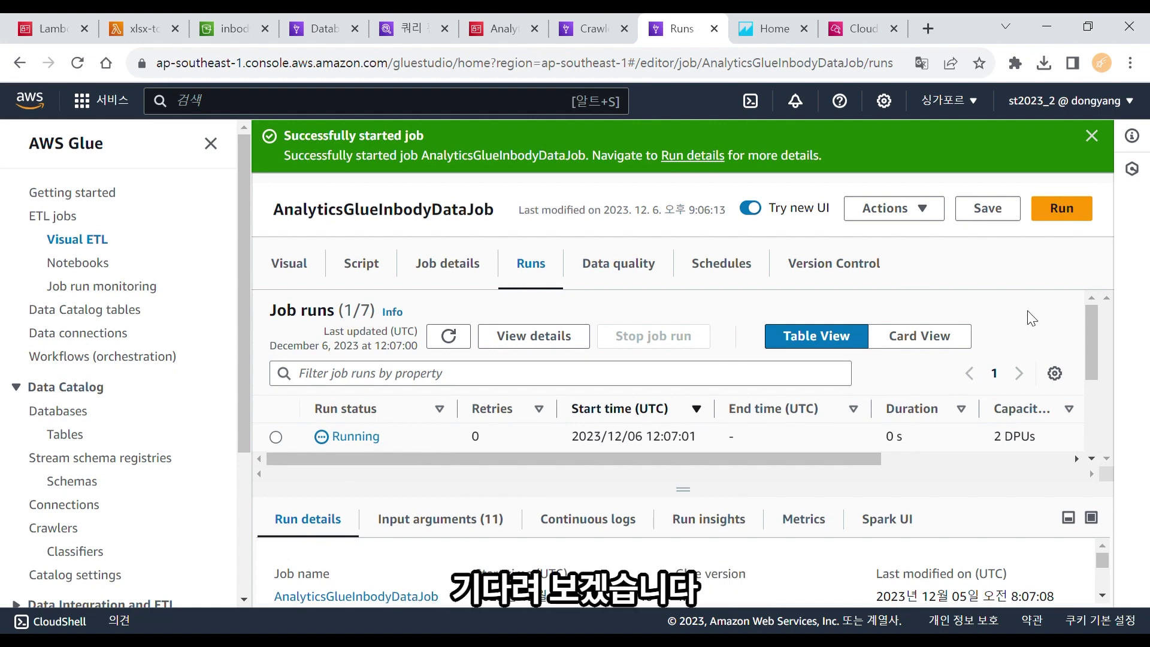
click(453, 338)
click(460, 348)
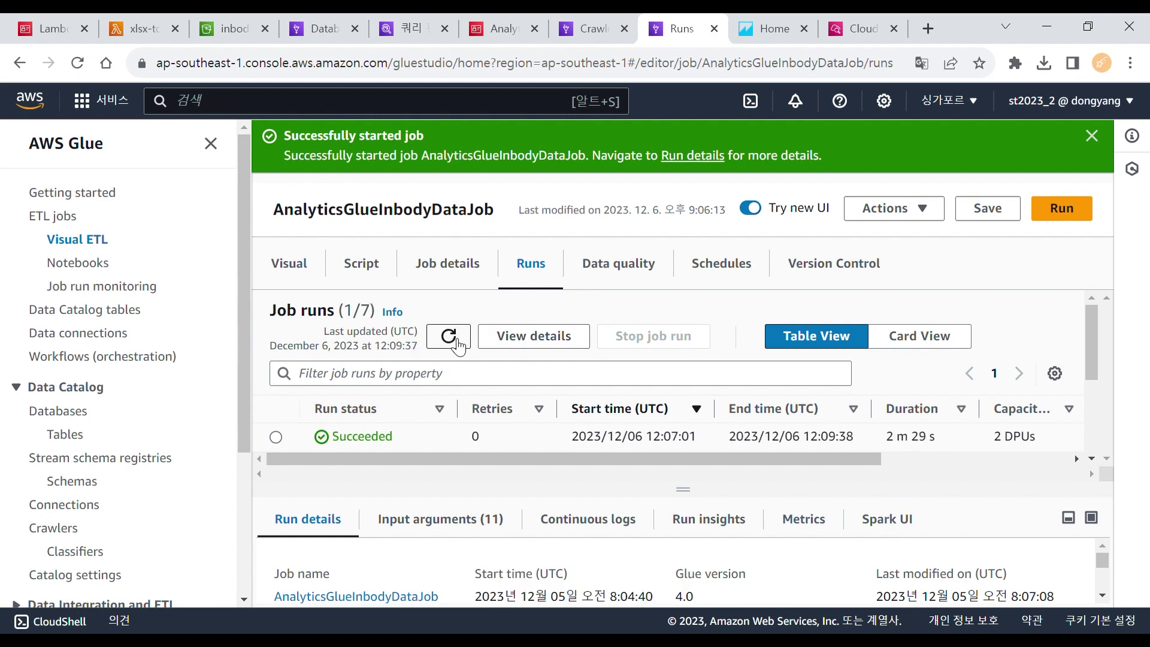
In the Athena query editor, refresh the inbody_db table list and run the month in (11, 2) query against ctas_a
click(410, 30)
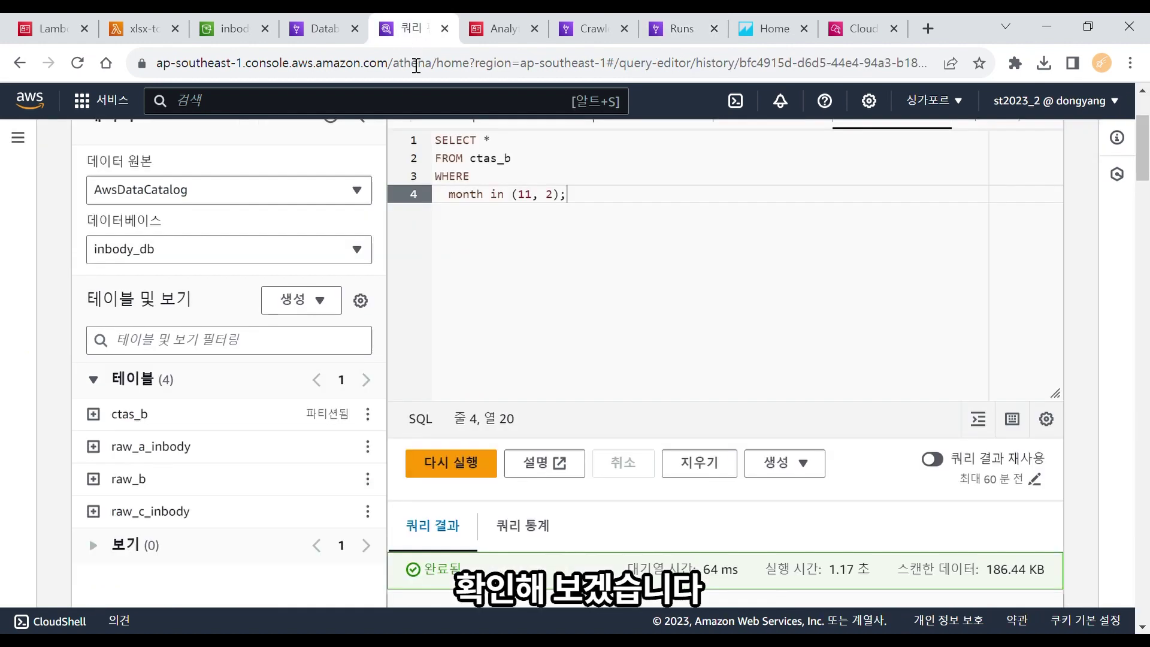
click(342, 124)
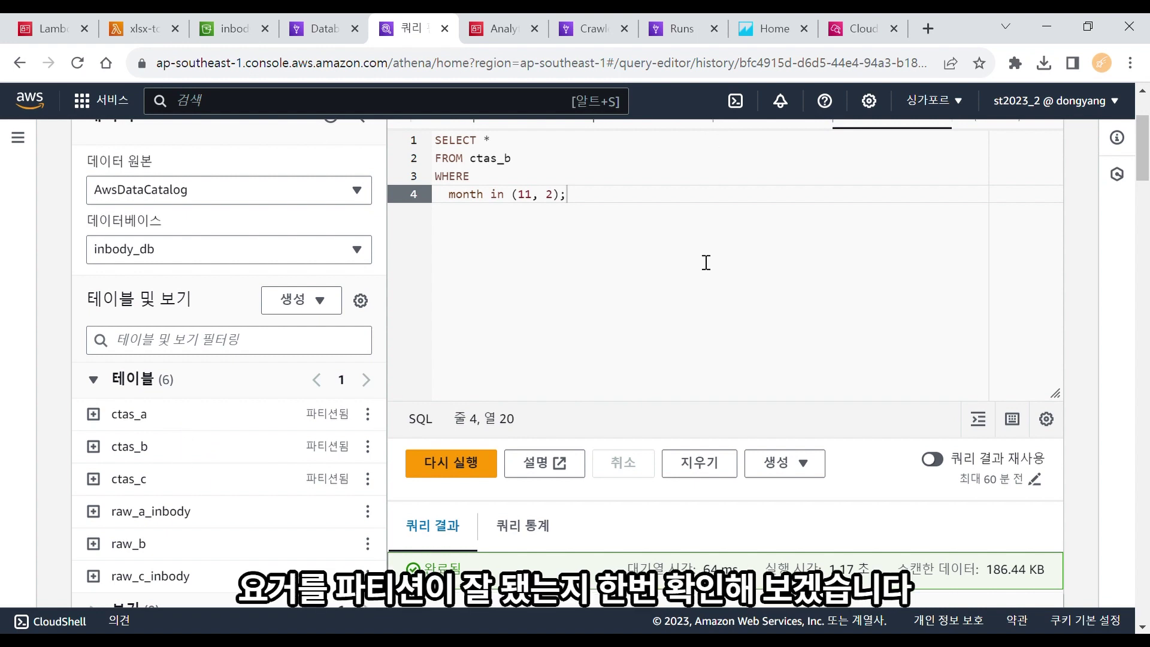
key(alt)
click(563, 160)
key(BackSpace)
text(a)
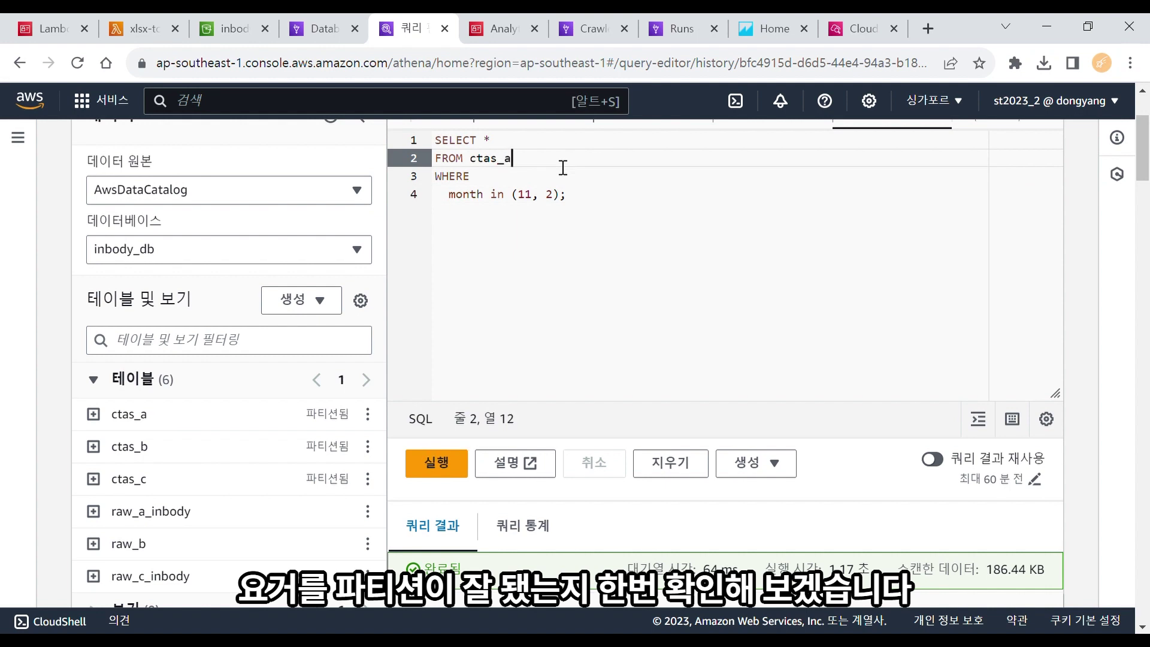
click(421, 462)
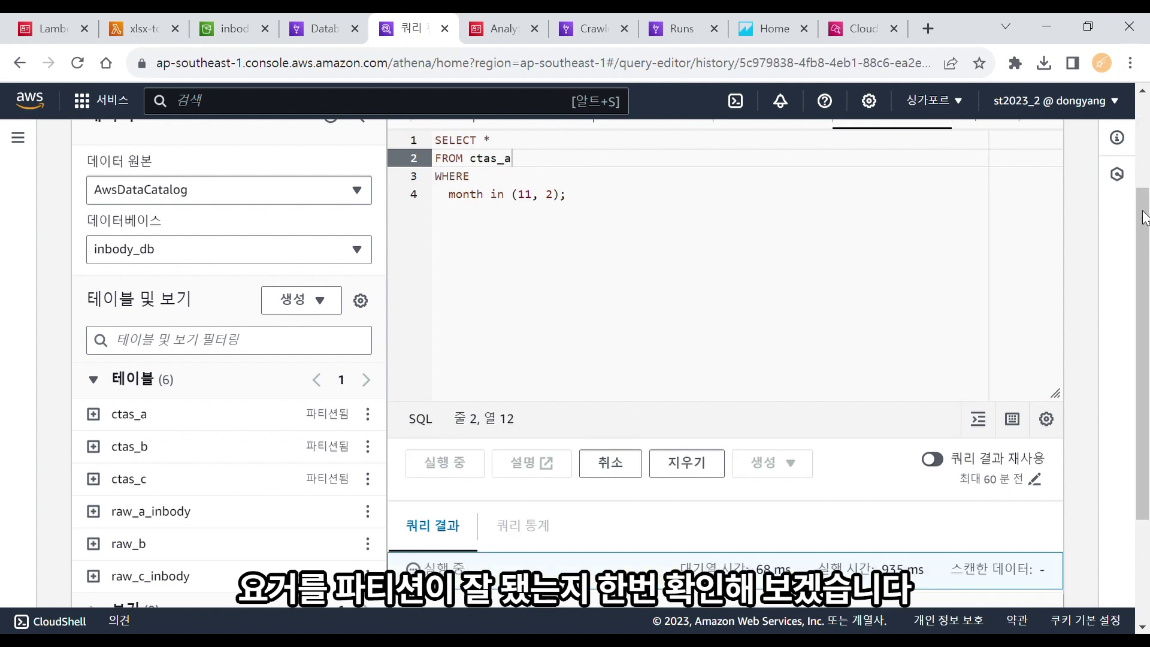
Inspect the ctas_a query results across to the year, month and day partition columns
scroll(962, 440, down, 8)
scroll(963, 440, down, 5)
scroll(963, 441, up, 4)
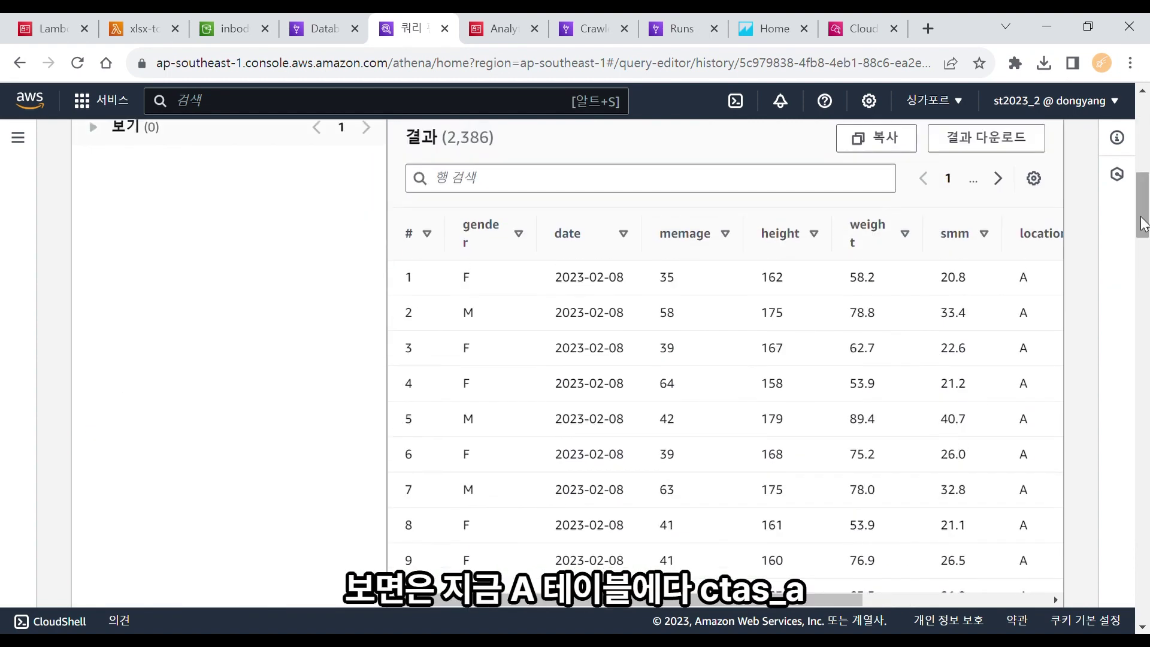
scroll(1143, 224, down, 4)
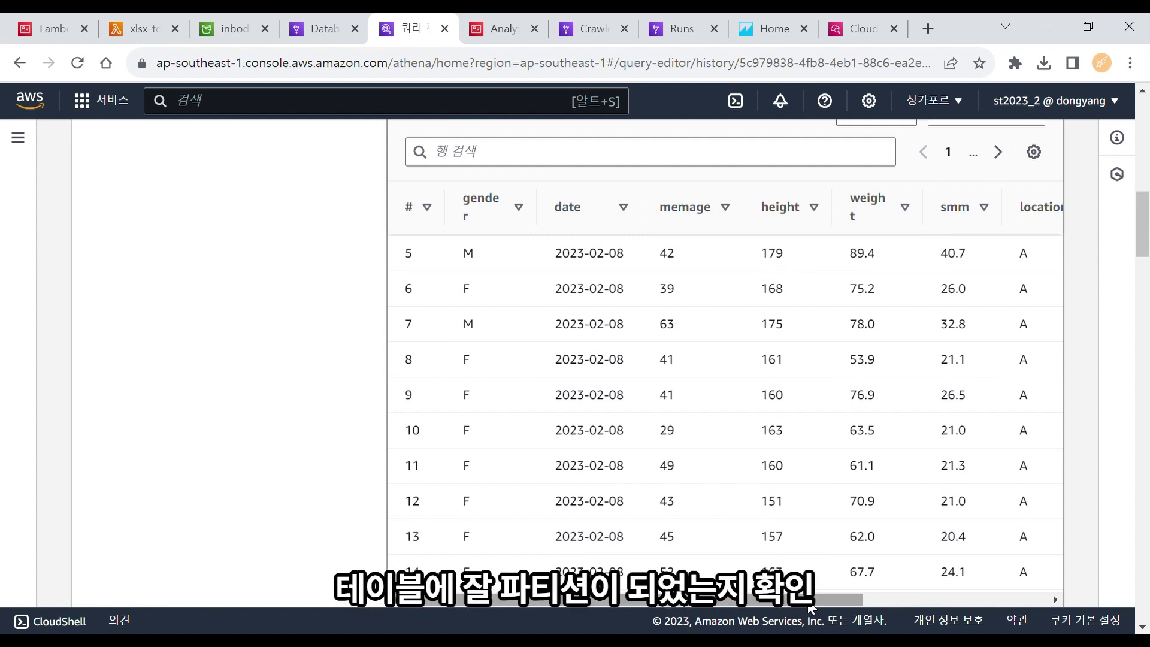
drag(813, 600, 972, 599)
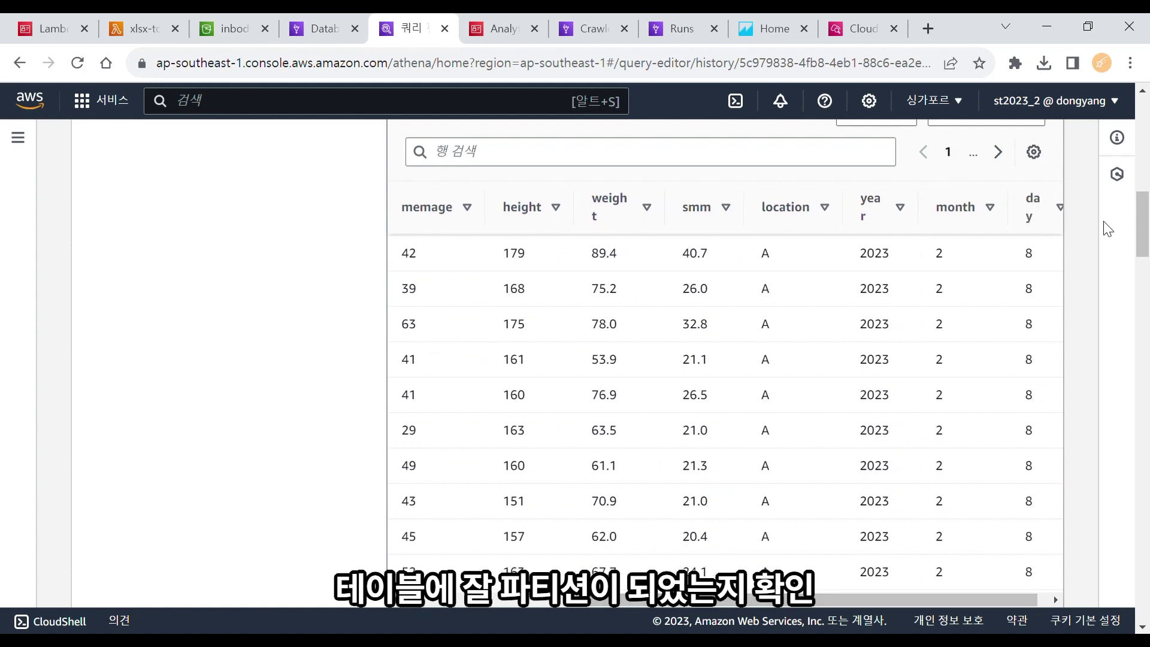
drag(1145, 220, 1140, 135)
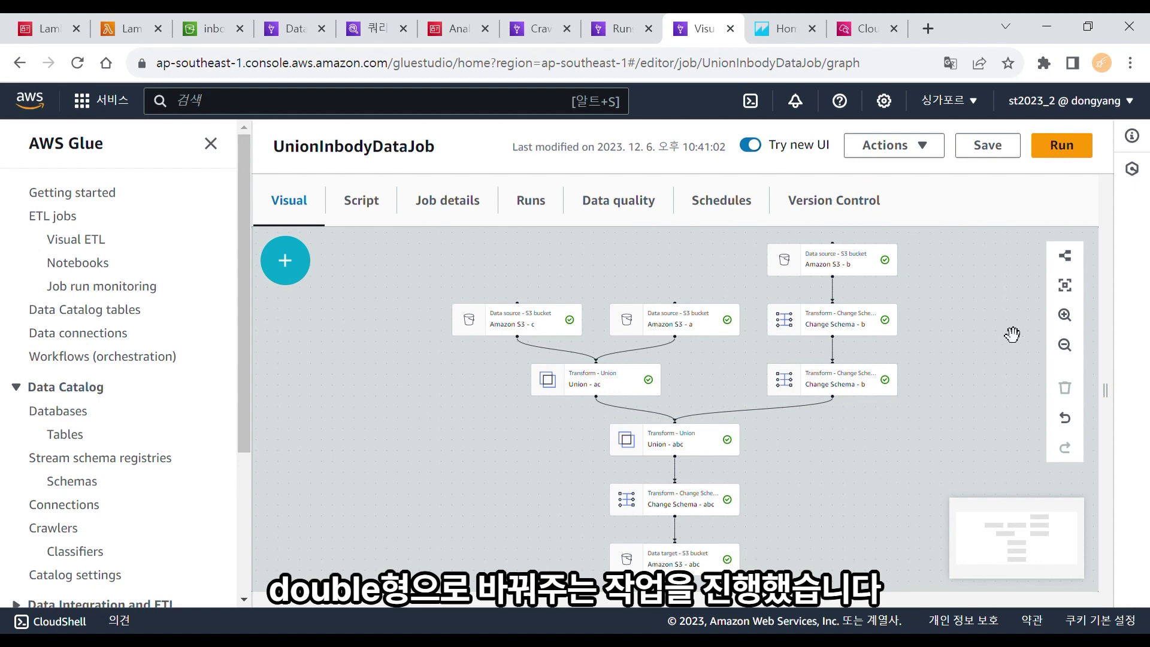
Start a new run of UnionInbodyDataJob and refresh its job runs list to follow the run status
click(544, 198)
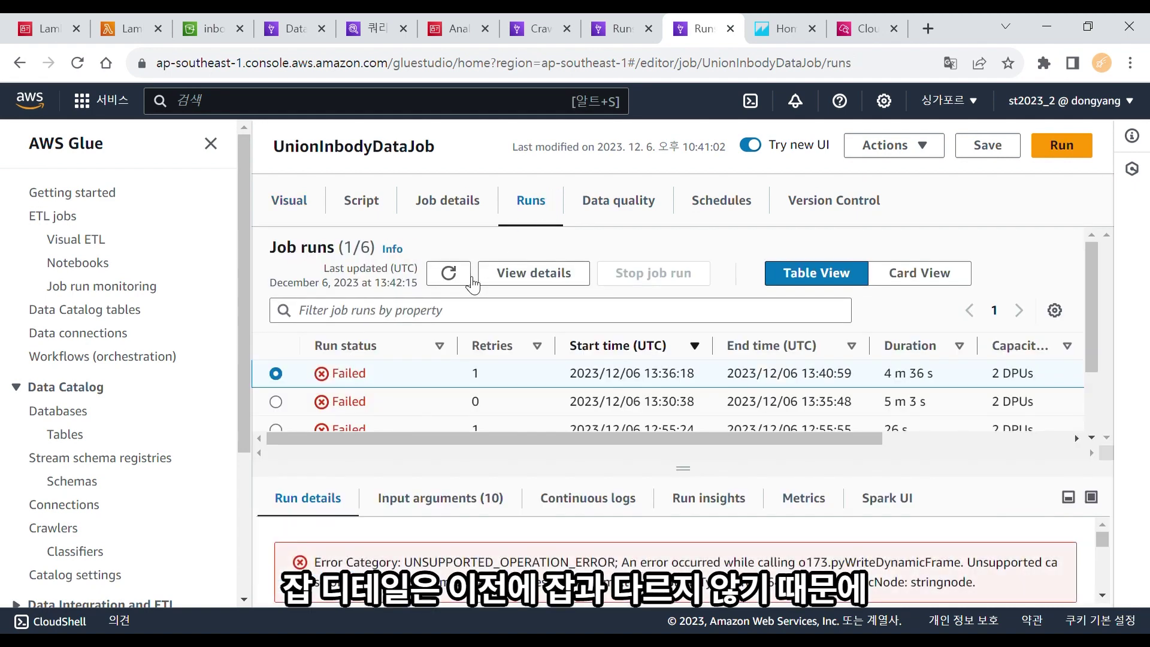
click(1071, 150)
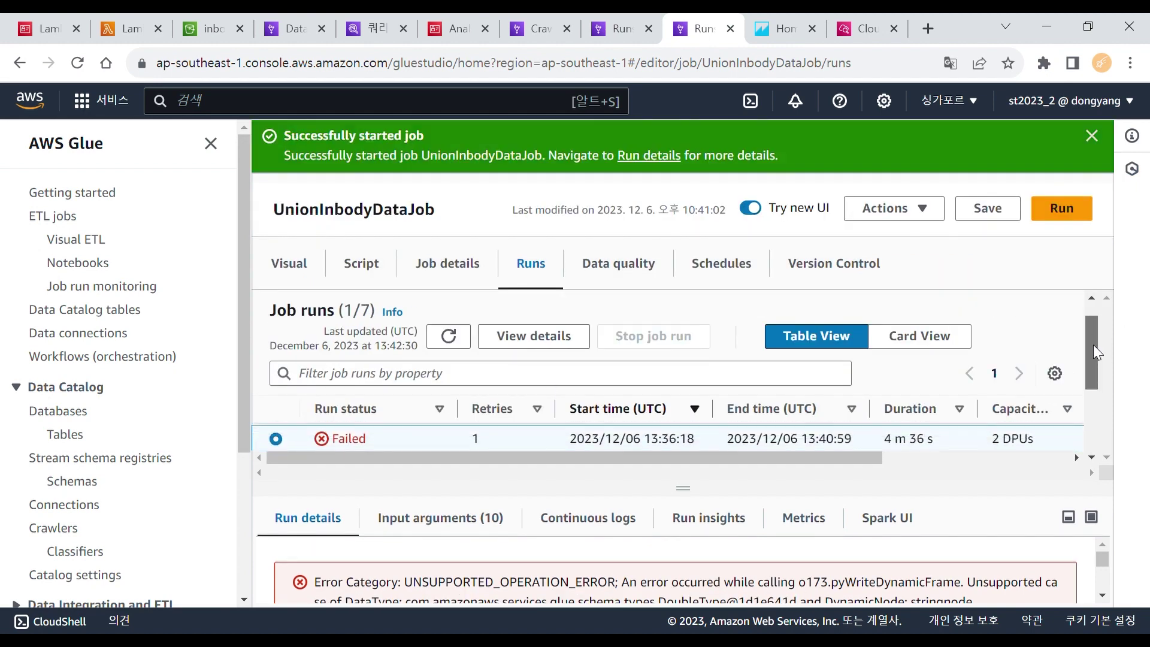
click(448, 336)
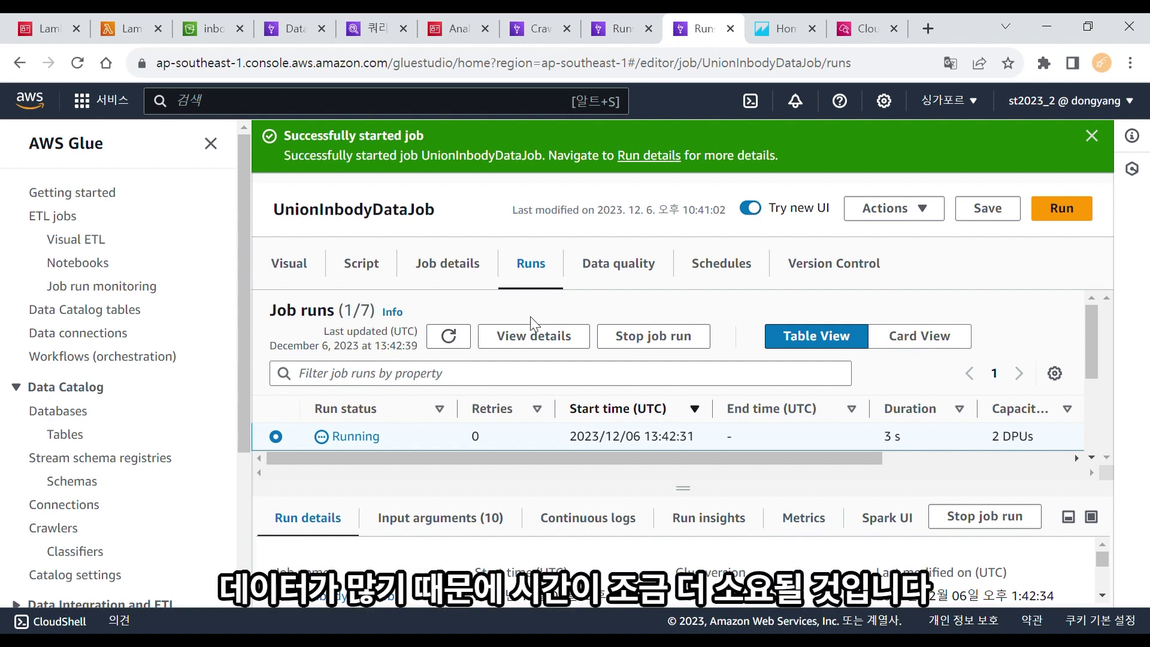
click(443, 347)
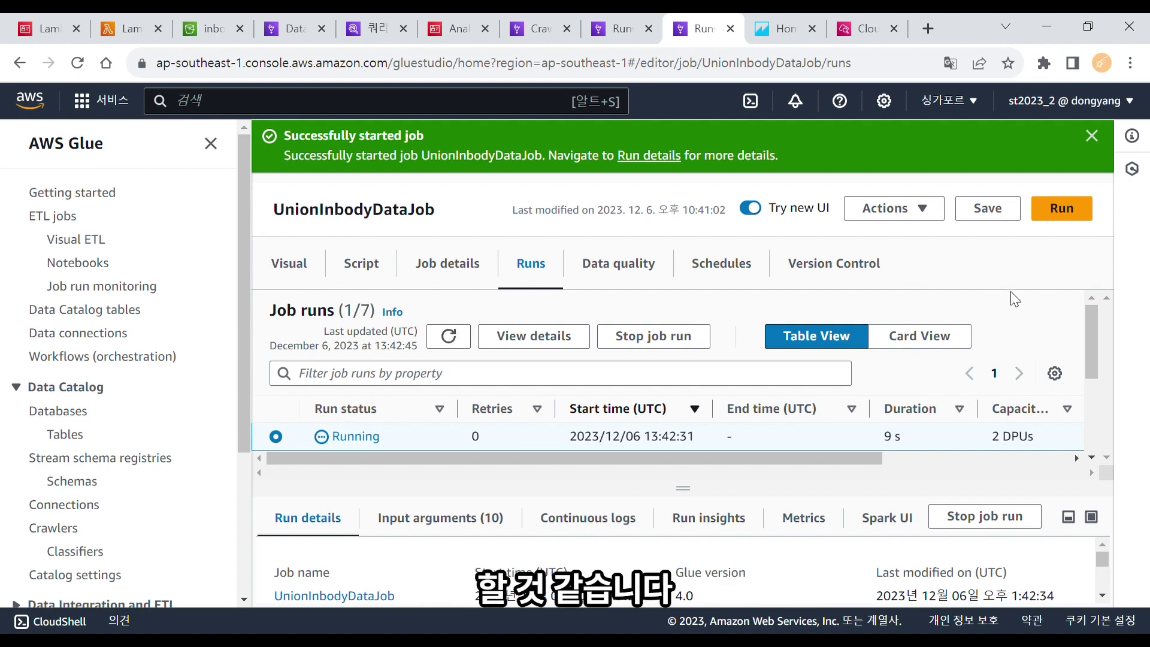
click(451, 334)
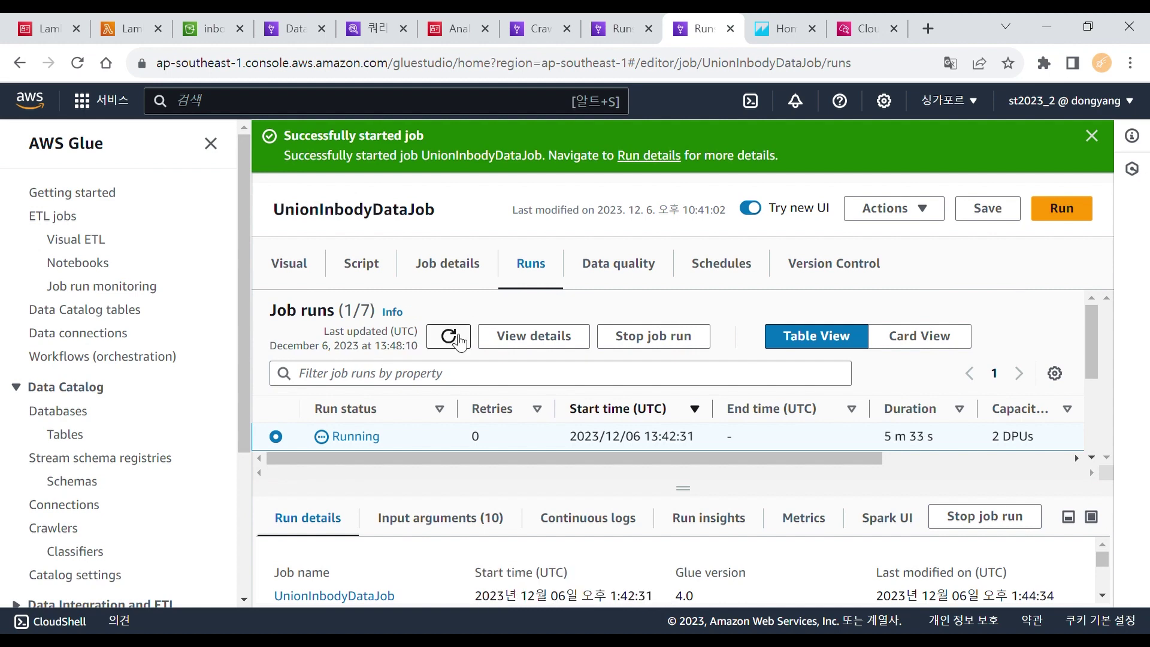
click(450, 337)
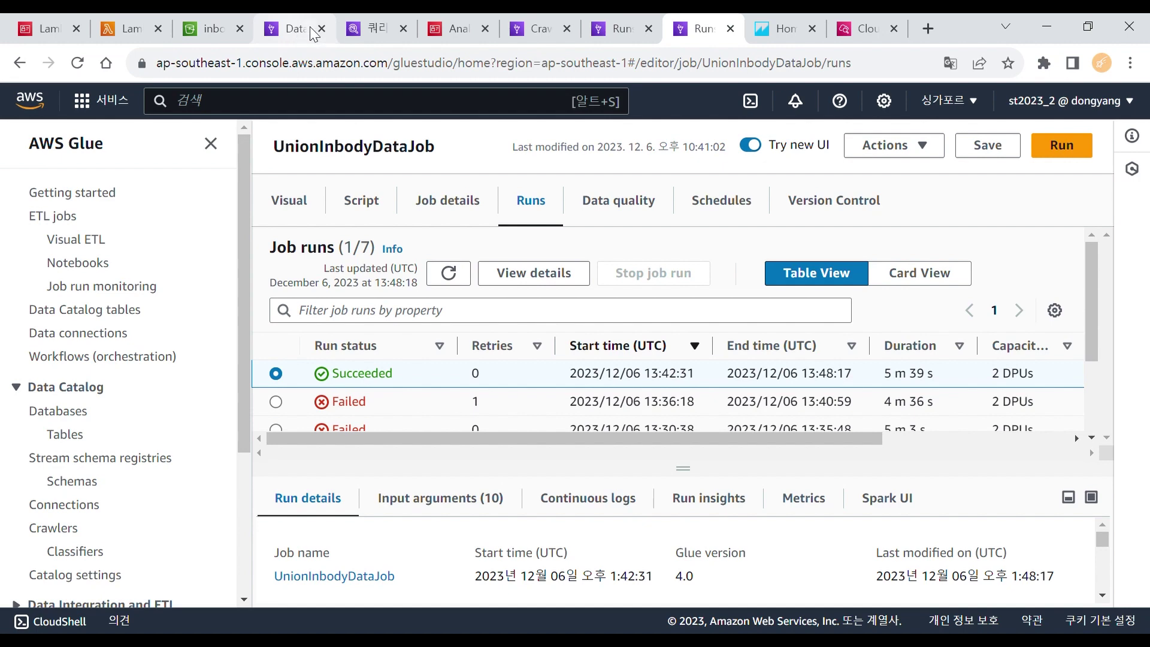
In the Athena query editor, refresh the inbody_db table list and preview 10 rows of the union_inbody_data table
click(358, 37)
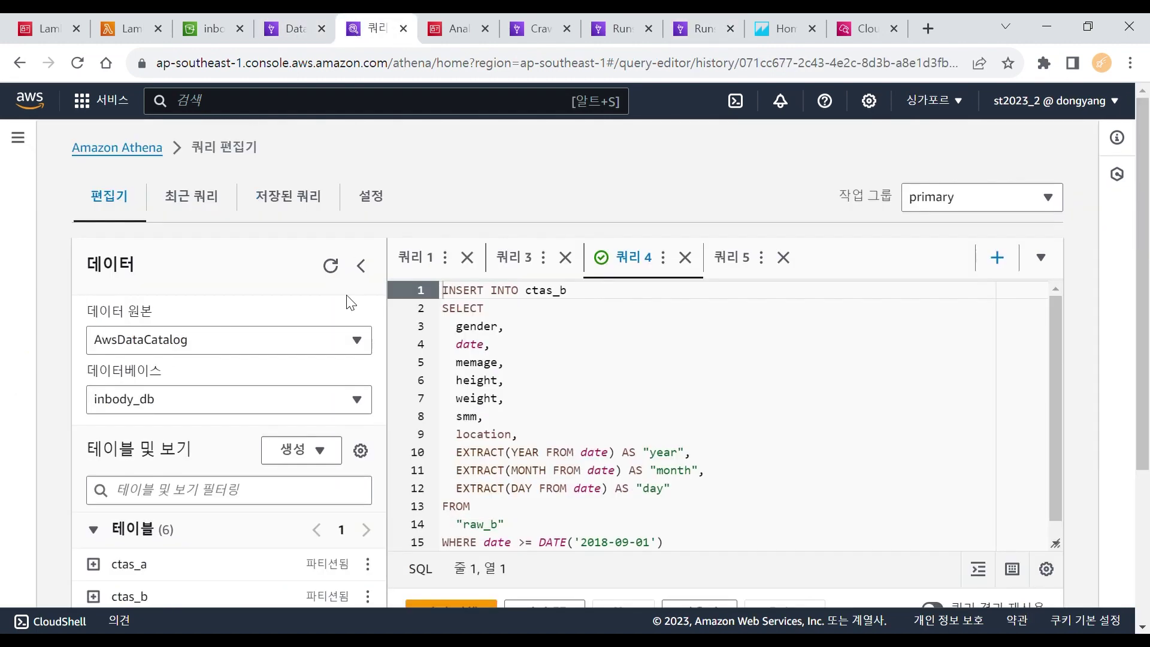
click(330, 265)
scroll(344, 527, down, 4)
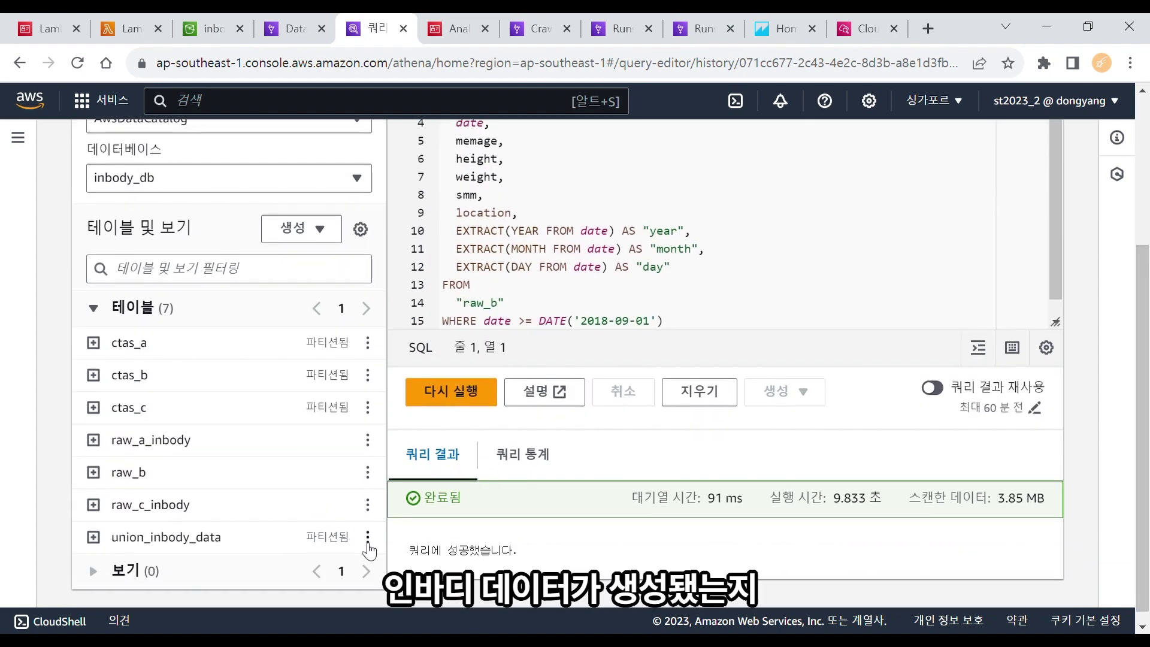
click(368, 537)
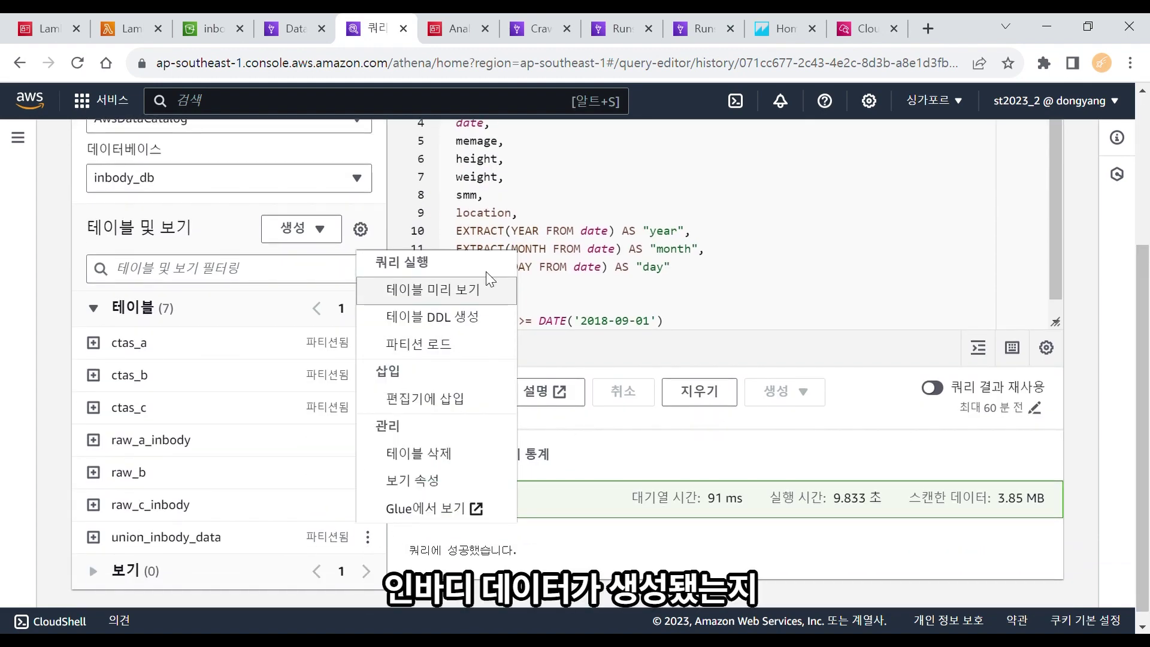
click(493, 296)
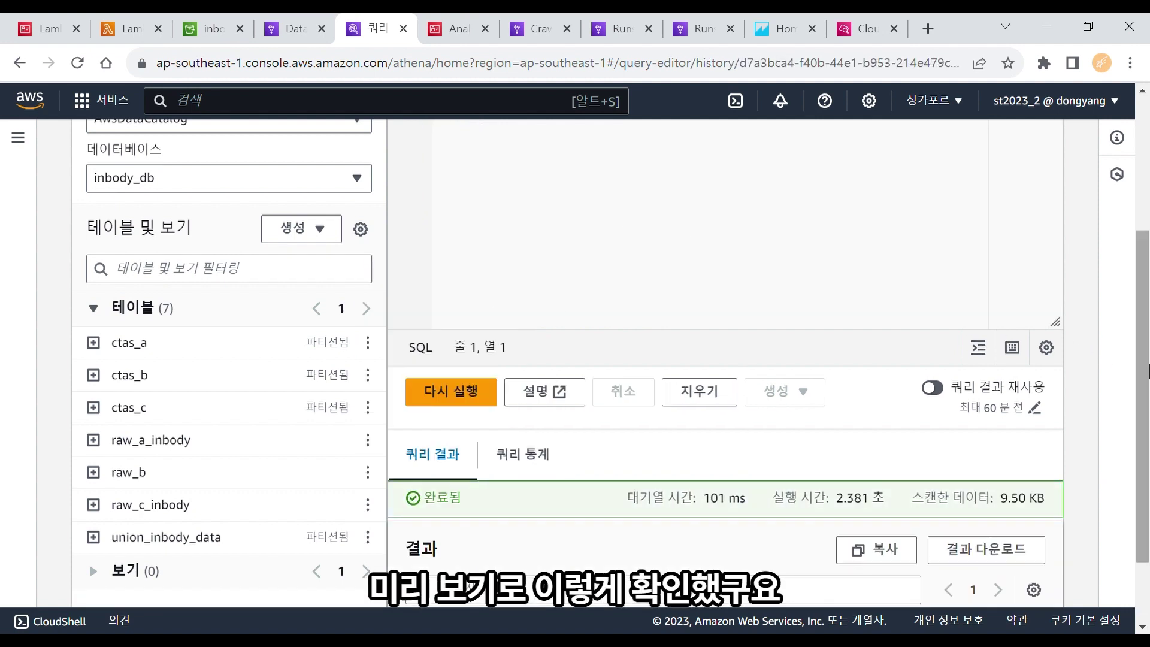
drag(1146, 351, 1144, 505)
drag(813, 600, 915, 605)
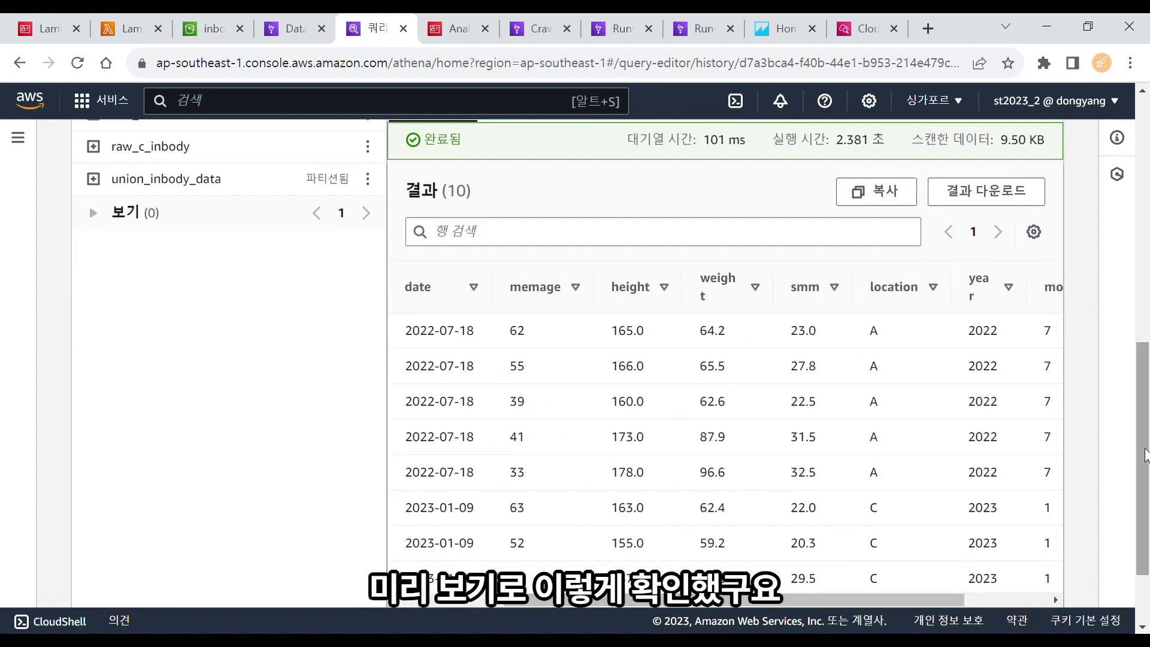
drag(1144, 454, 1144, 255)
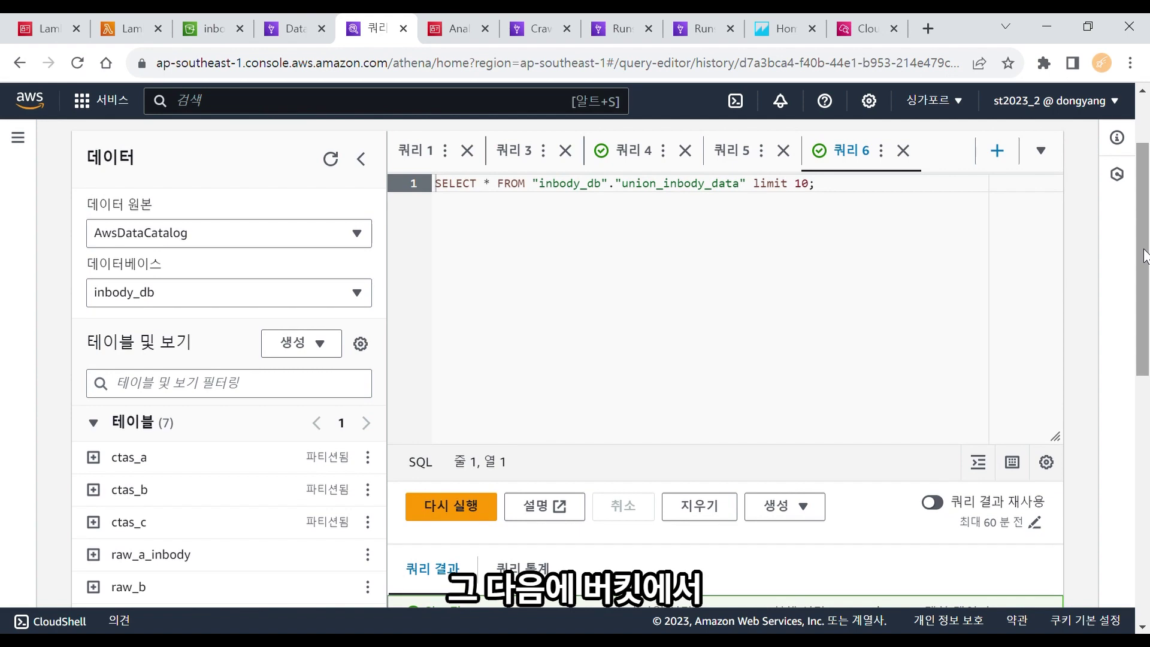
In the S3 bucket, refresh the parquet_result/ folder and examine the year partition folders inside union_inbody_data/
click(185, 15)
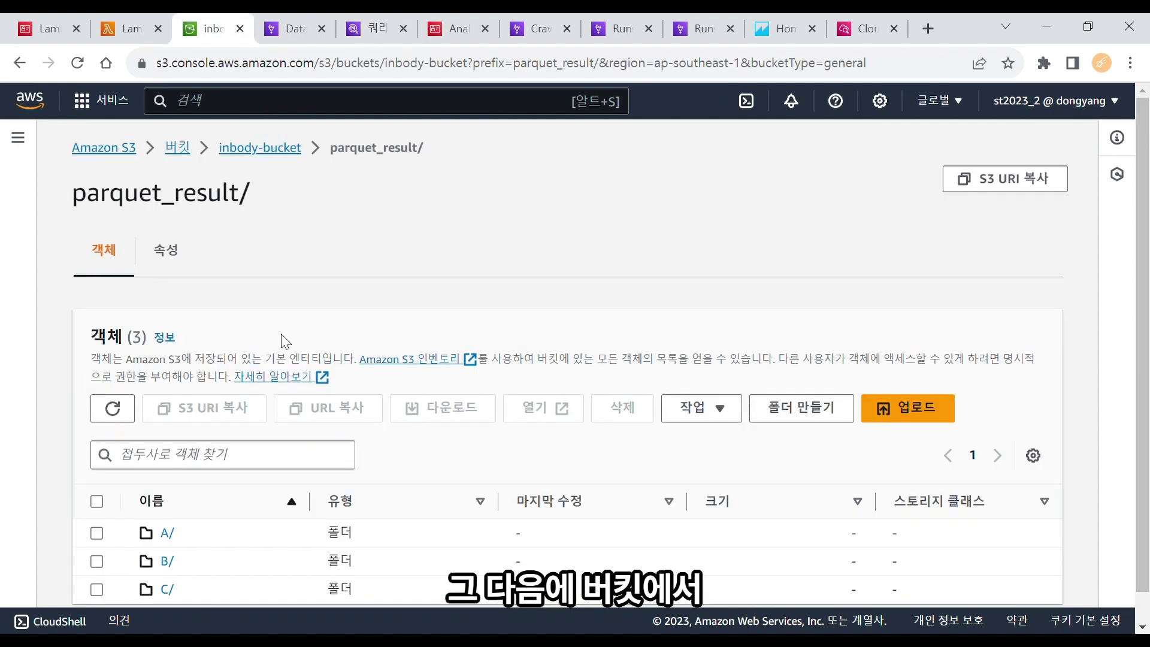
click(112, 408)
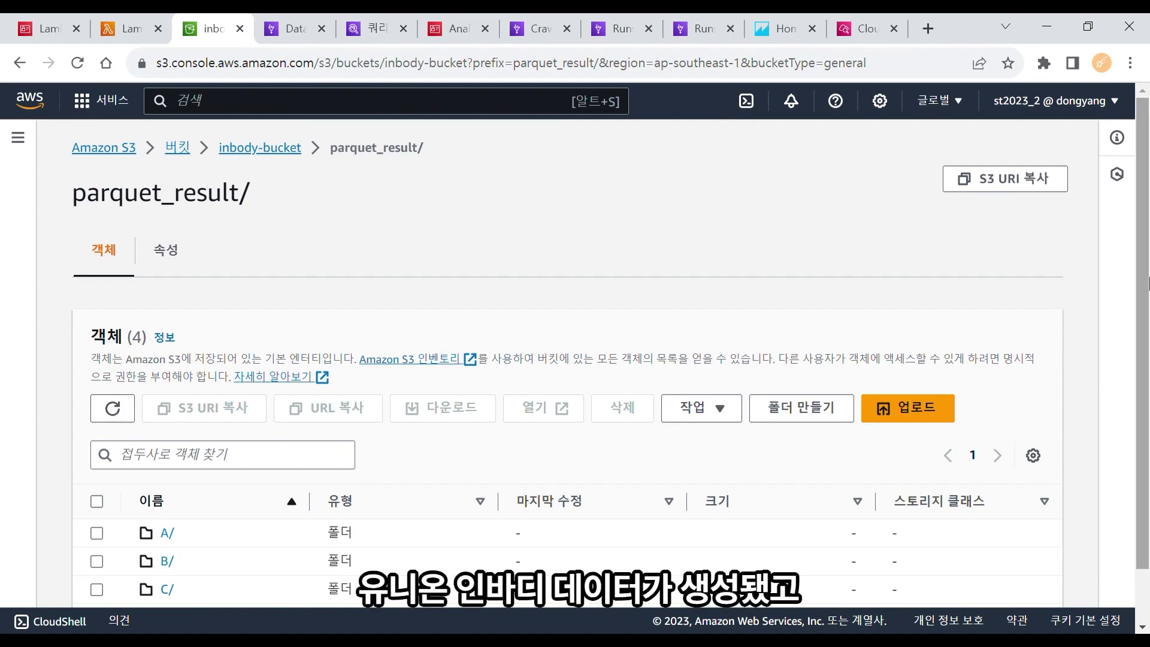
scroll(1115, 300, down, 1)
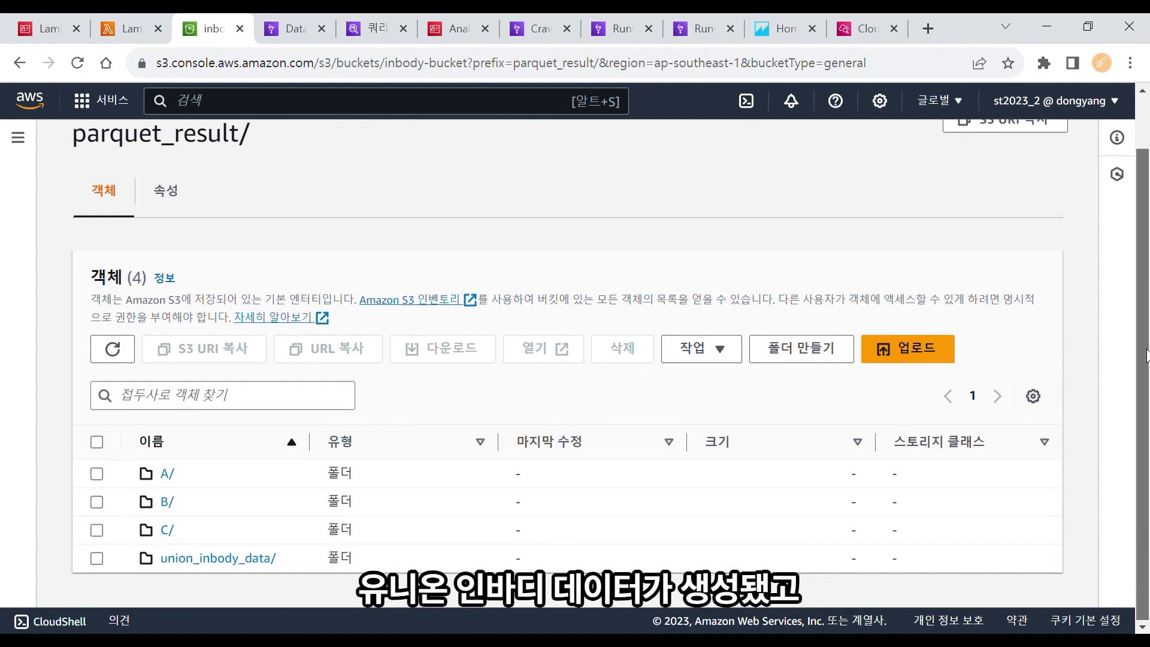
click(245, 559)
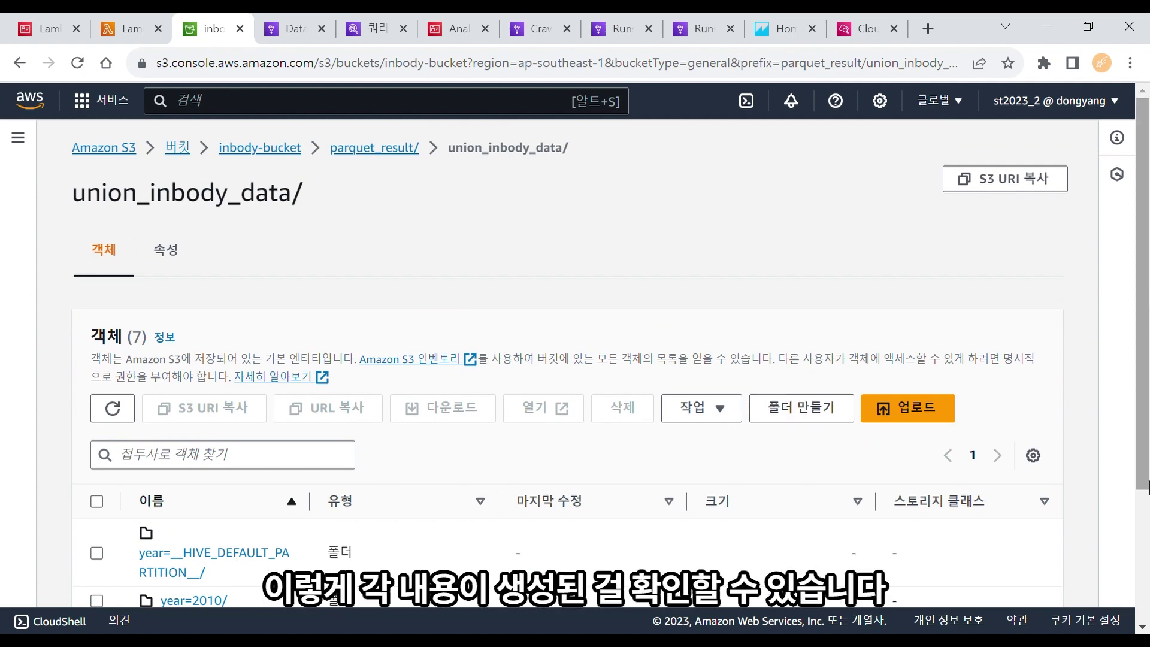
drag(1143, 438, 1144, 629)
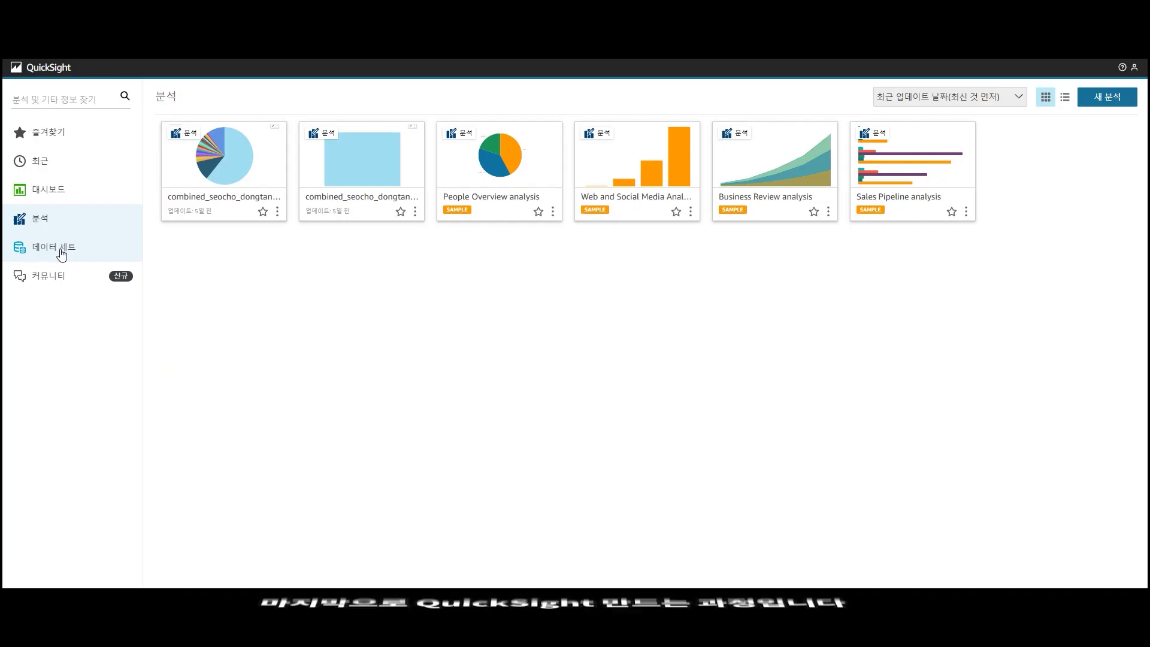
In QuickSight, start a new dataset from an Athena data source named AwsDataCatalog in the primary workgroup
click(54, 247)
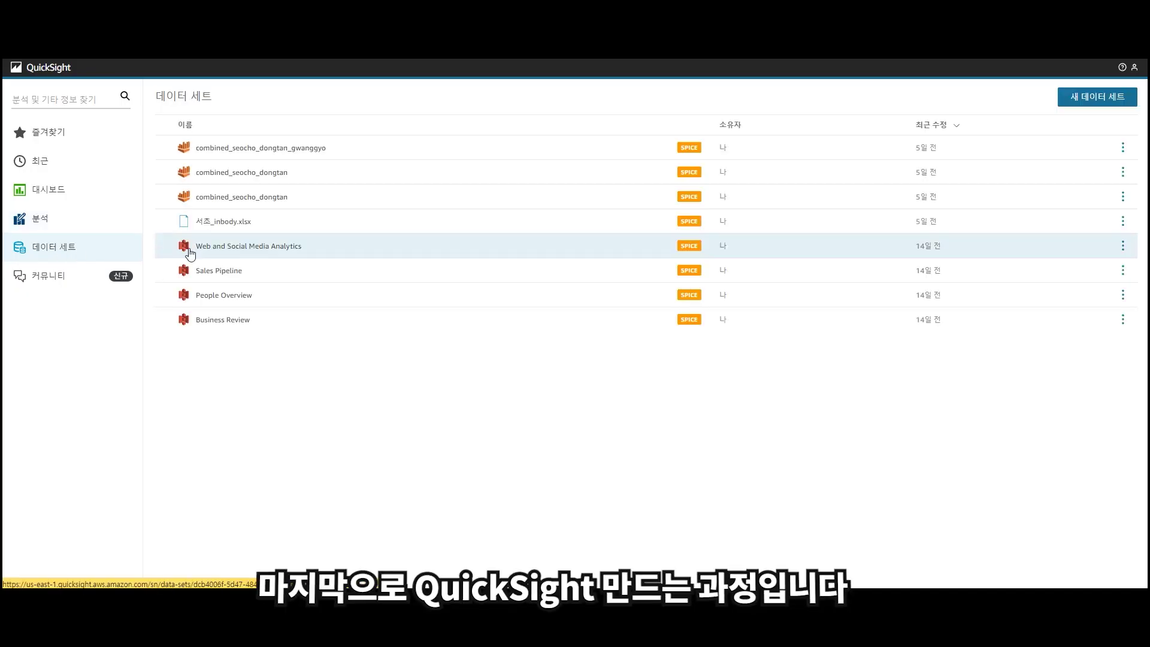
click(1098, 97)
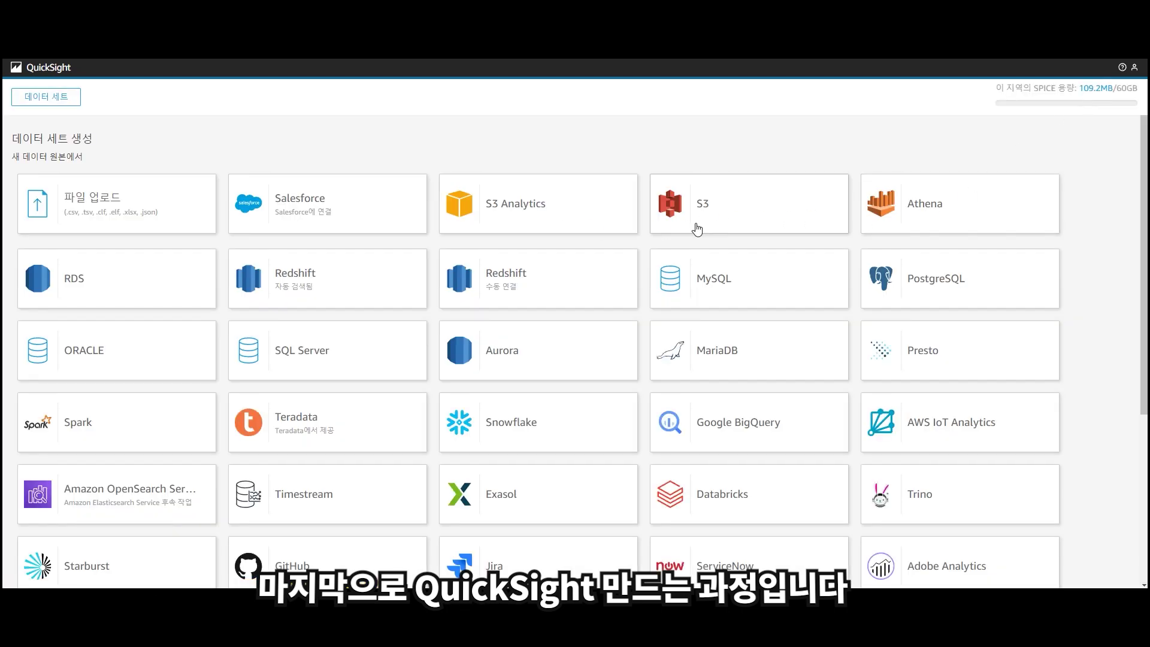
click(933, 204)
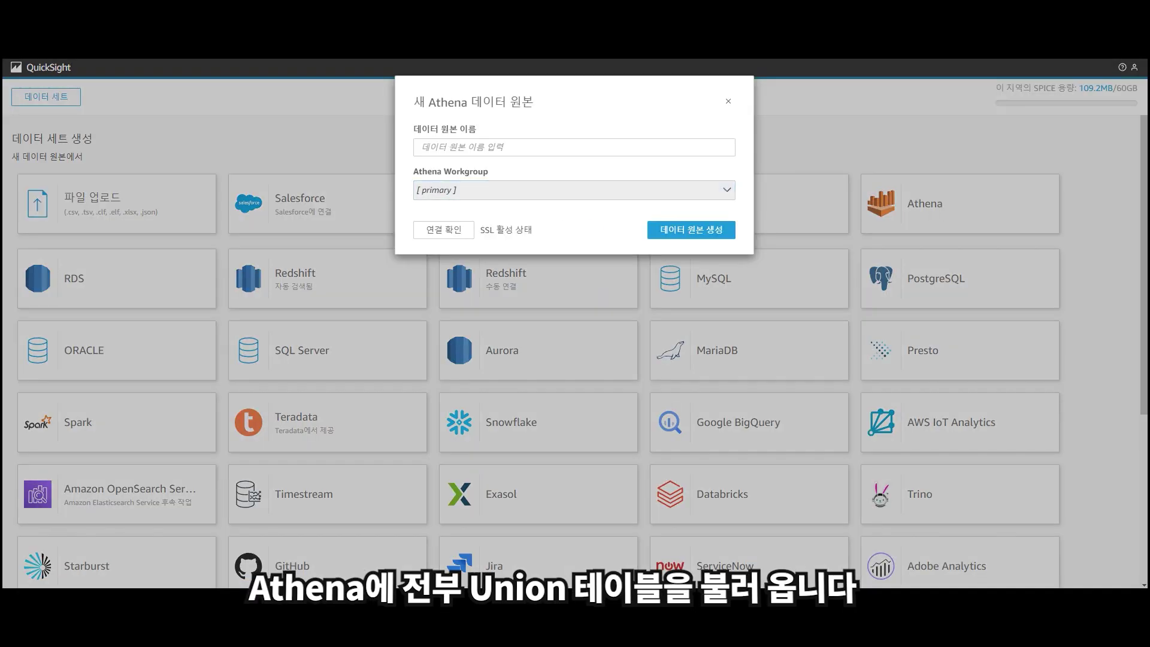
click(521, 147)
text(AwsDataCatalog)
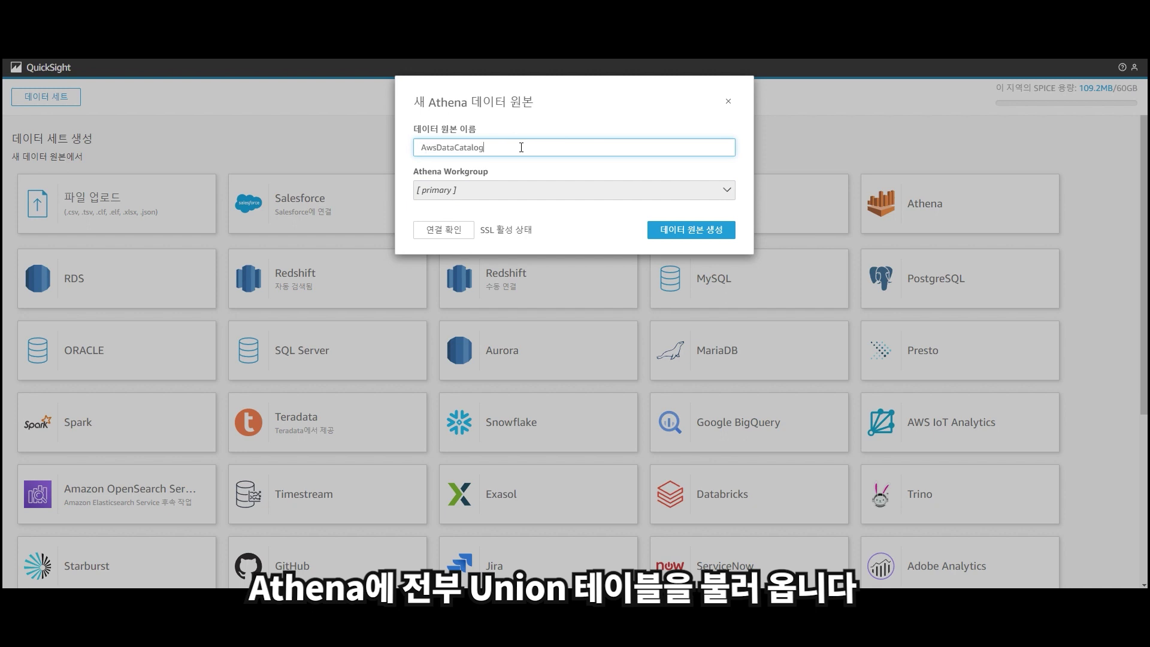
click(680, 232)
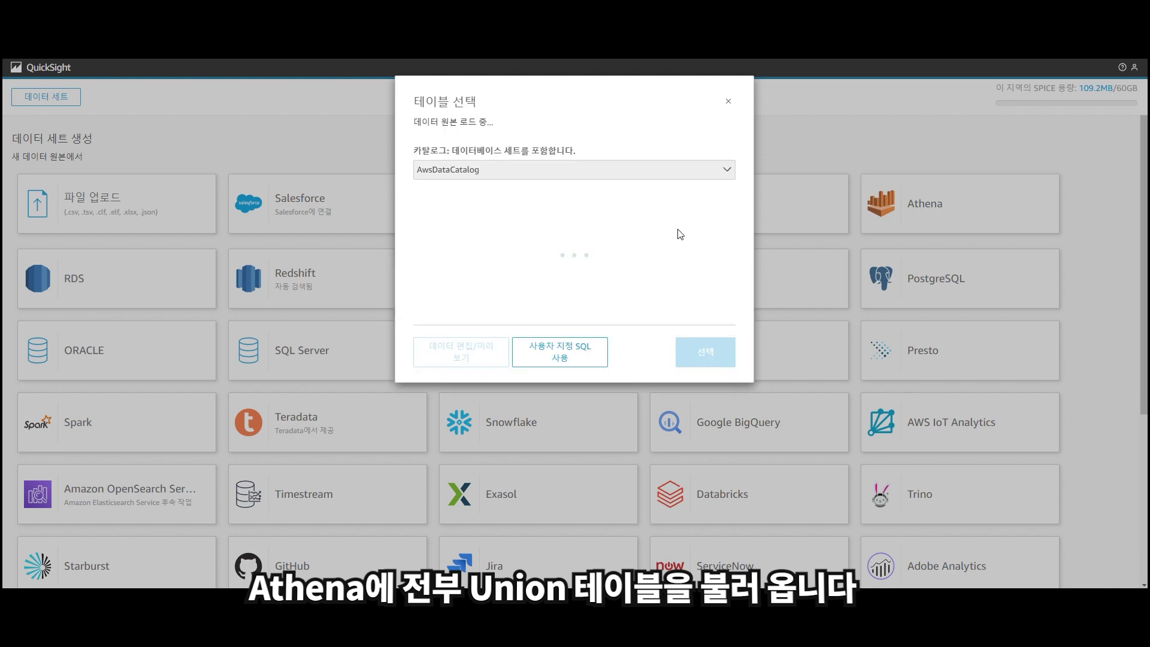
Create the dataset from the combined_seocho_dongtan_gwanggyo table in st202304inbody with SPICE import and visualize it on a 1600px tiled interactive sheet
click(726, 213)
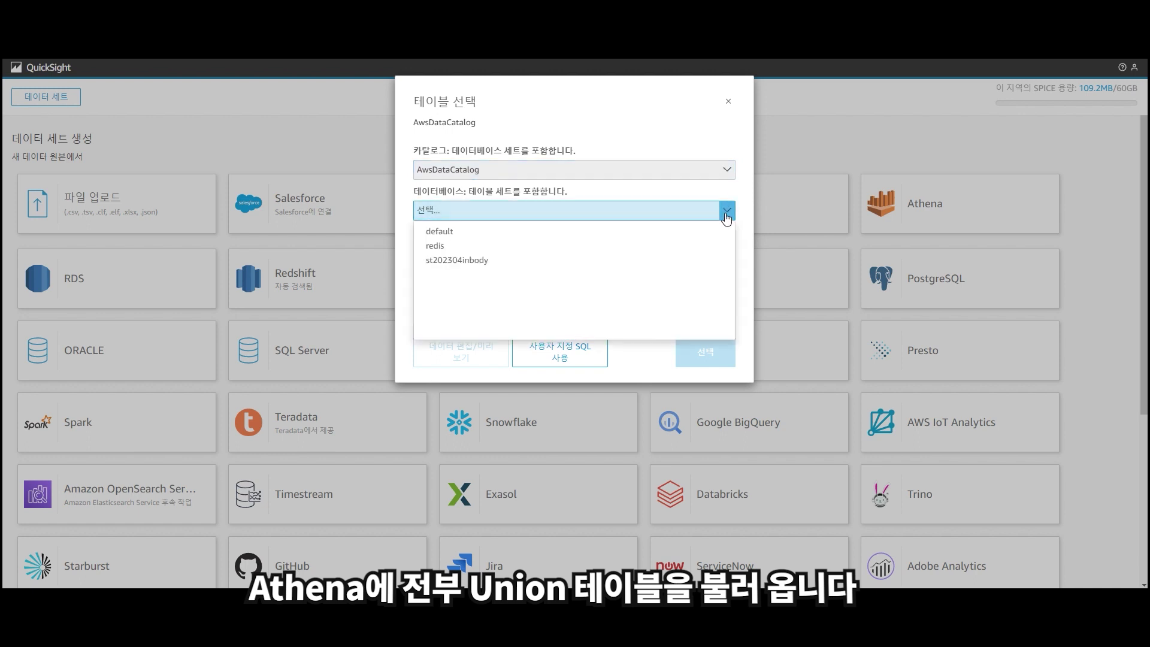
click(465, 263)
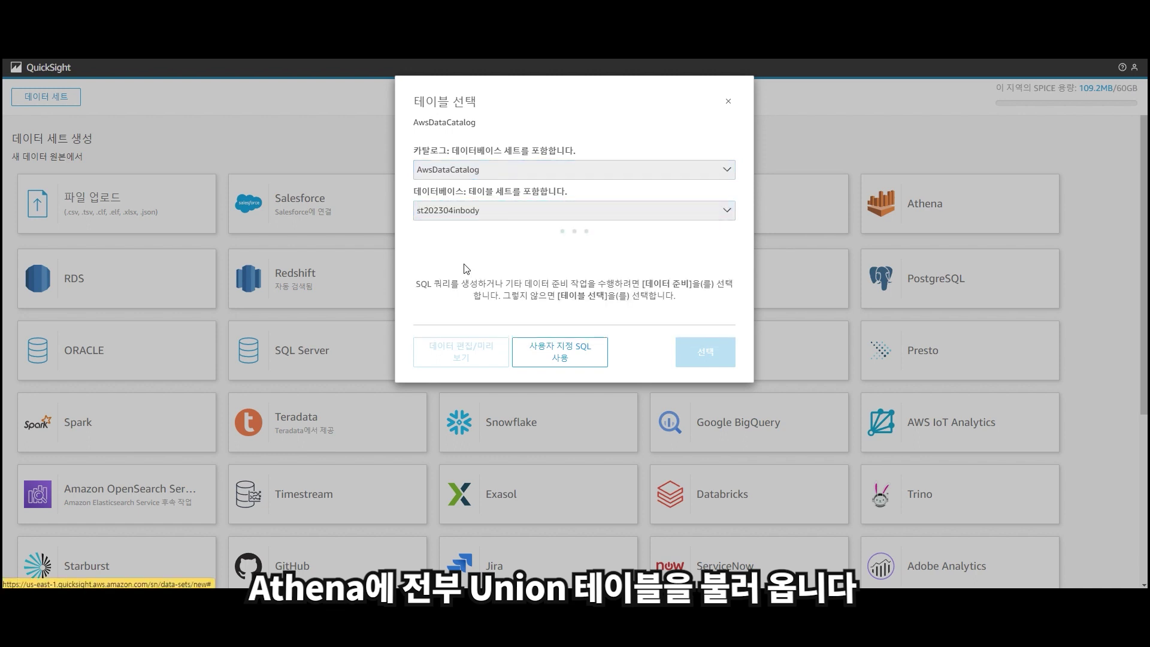
scroll(465, 269, down, 2)
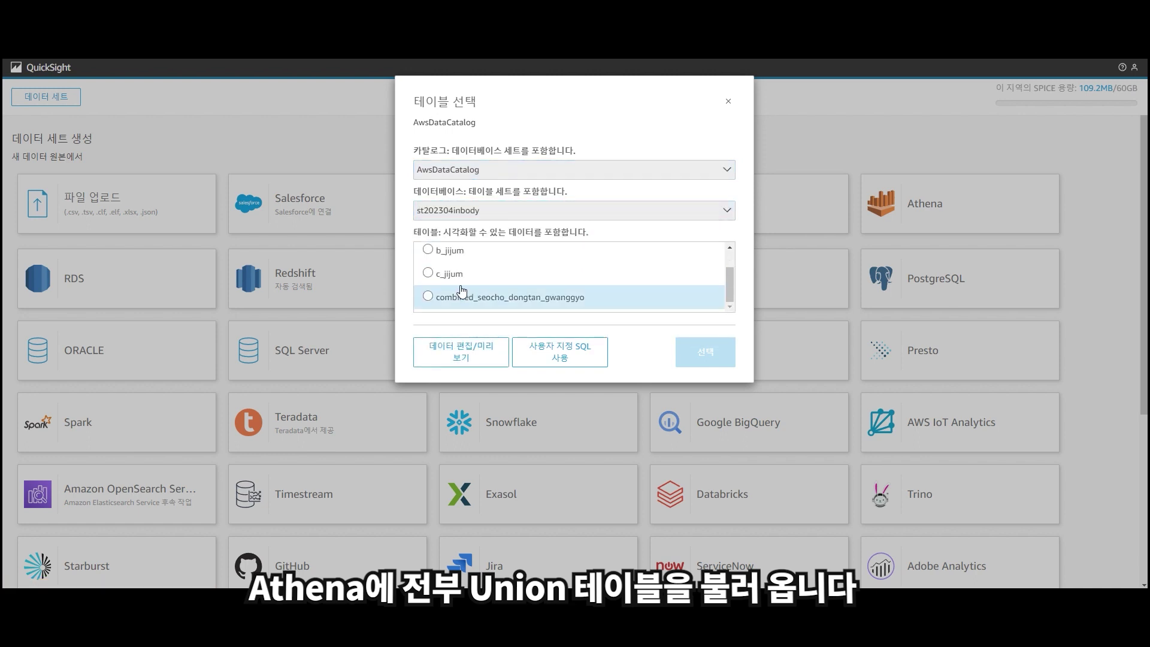
click(427, 296)
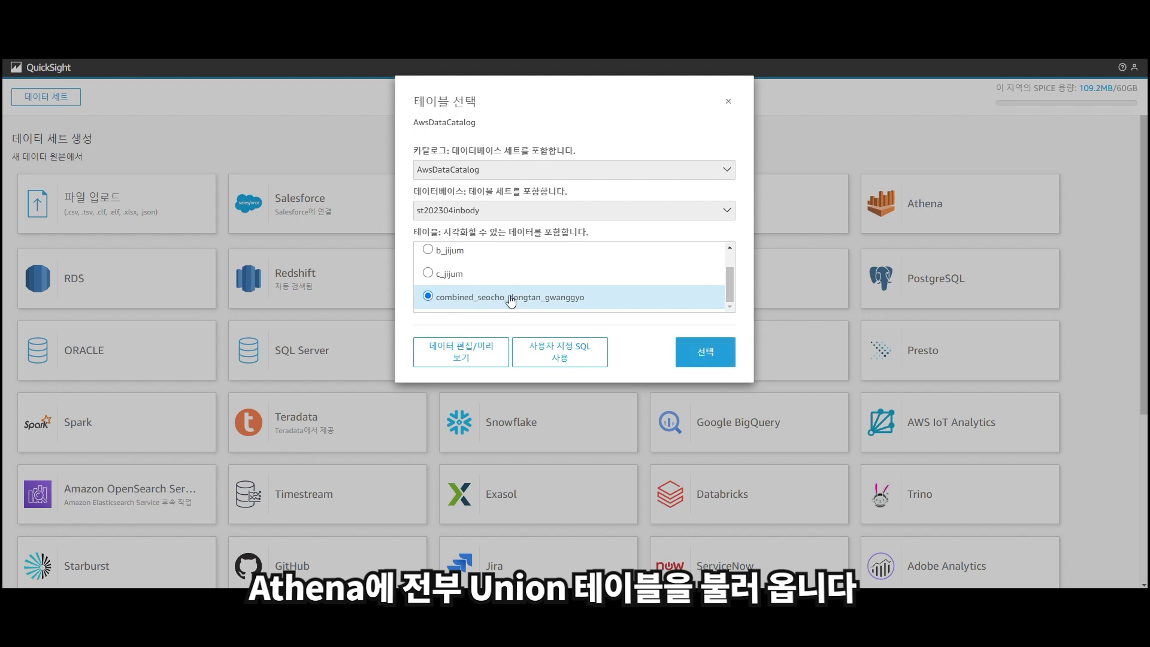
click(707, 348)
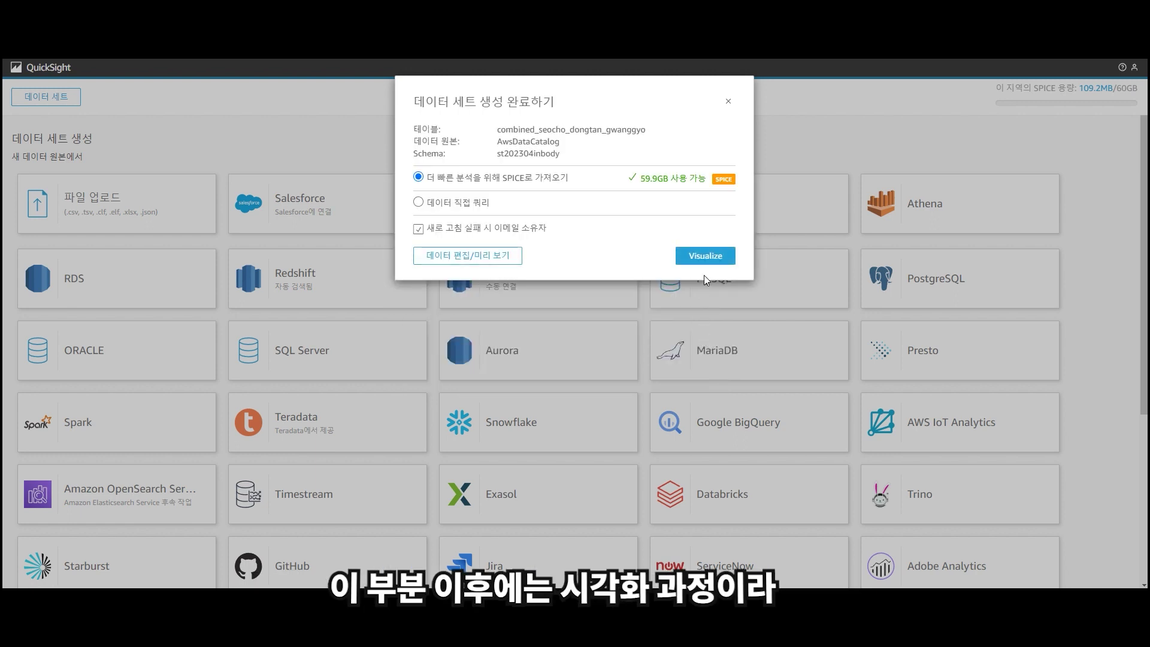
click(707, 257)
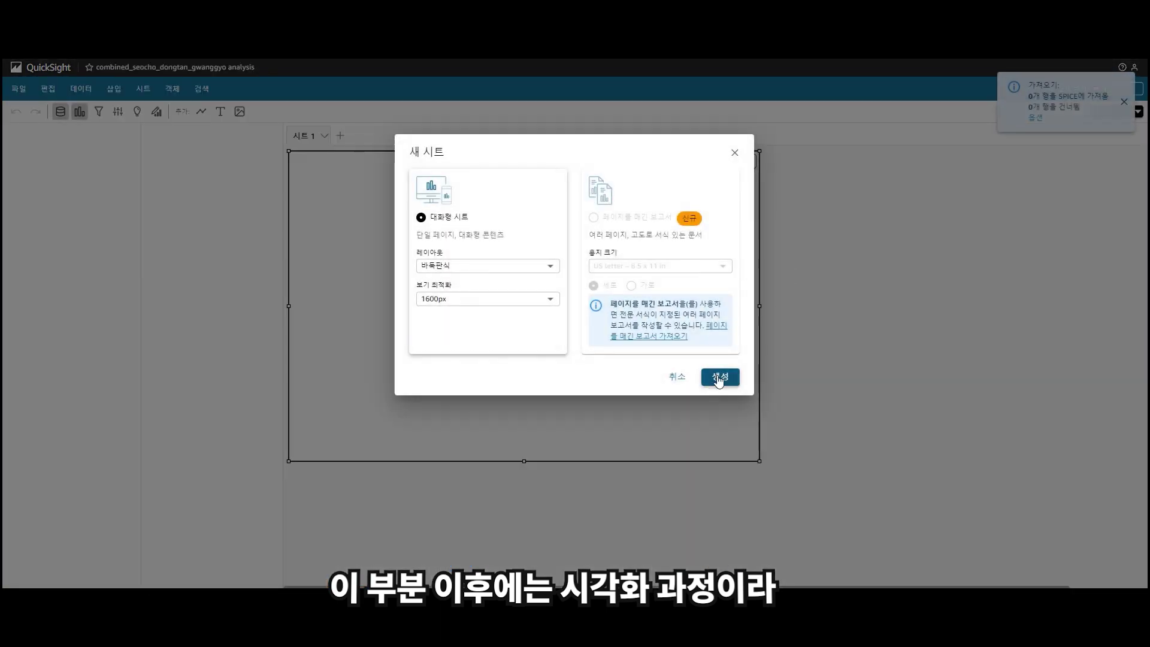
click(721, 377)
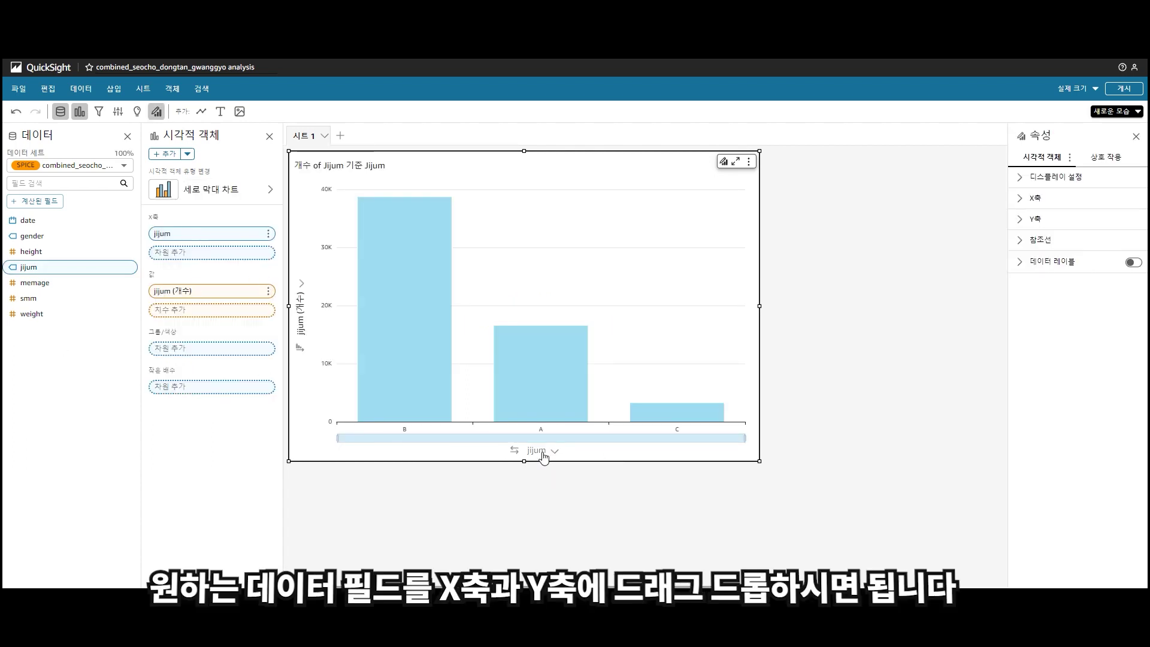
Check the record counts of the B, A and C bars in the jijum column chart
click(397, 302)
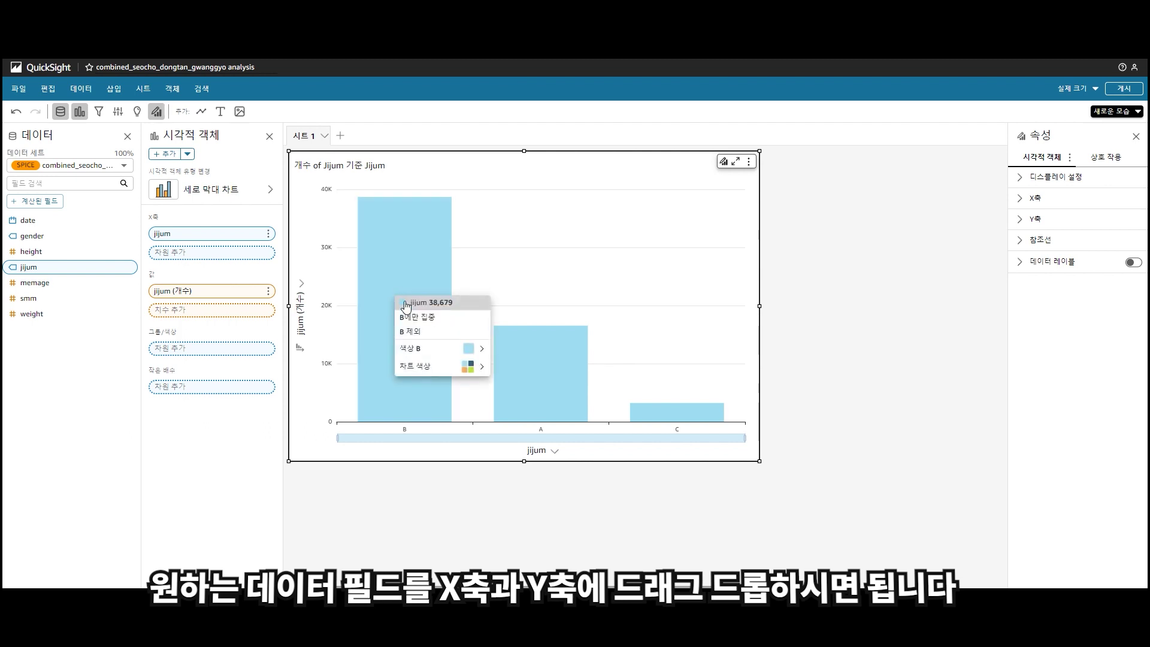
click(533, 364)
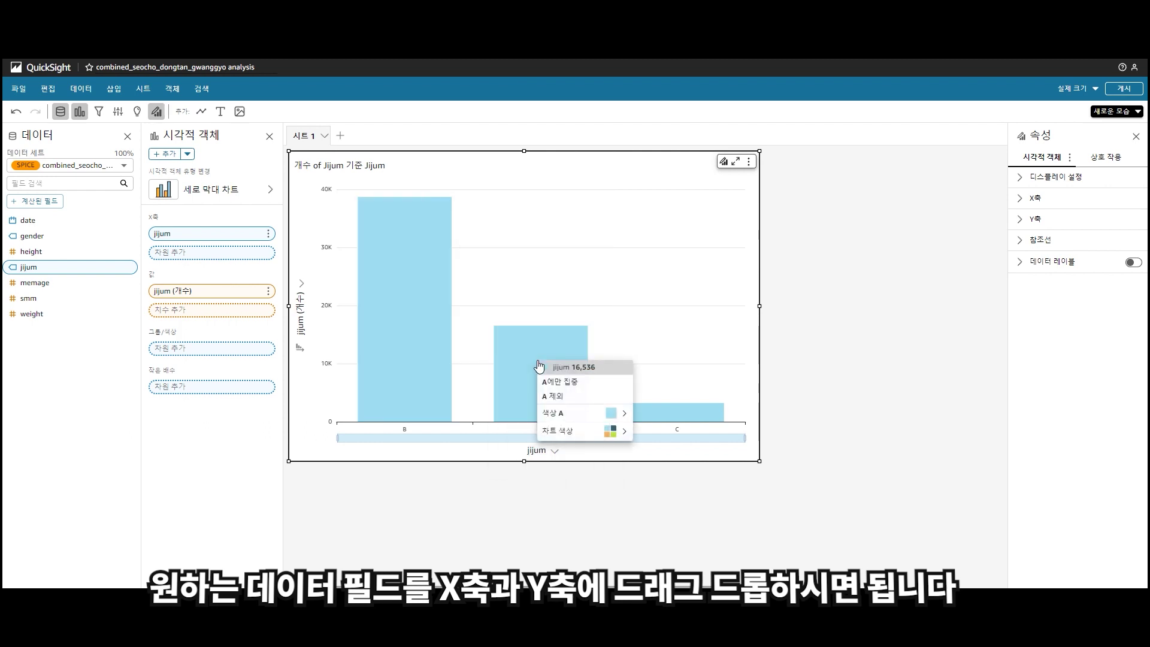
click(674, 412)
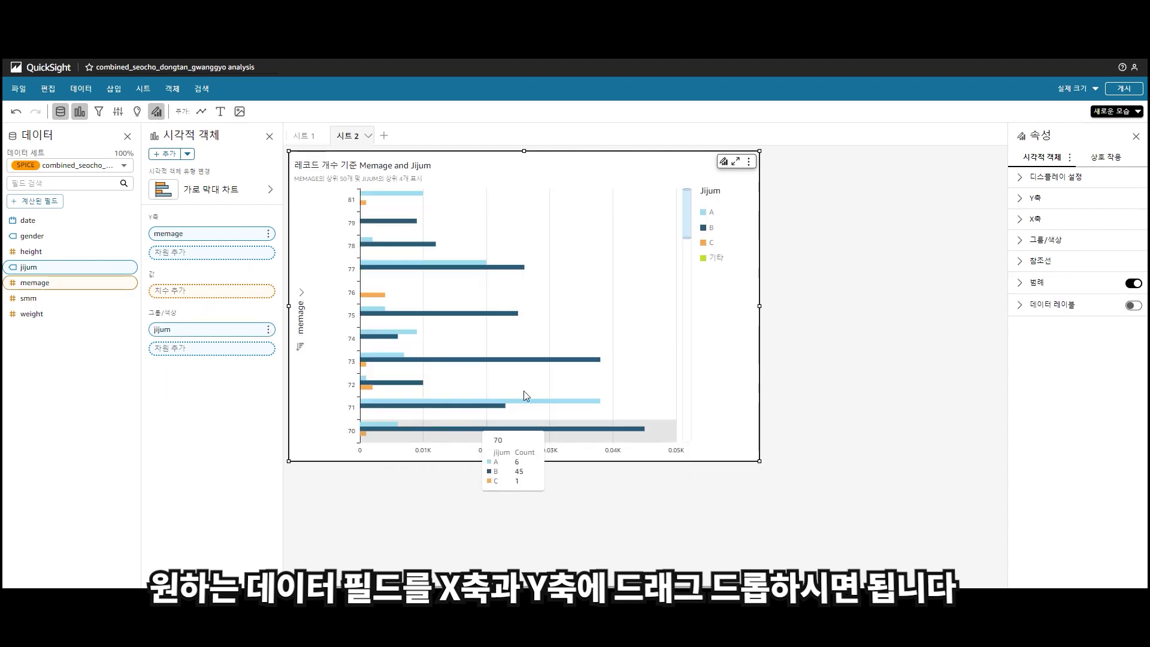
Limit the memage bar chart on the second sheet to jijum A and clear that filter again
click(712, 215)
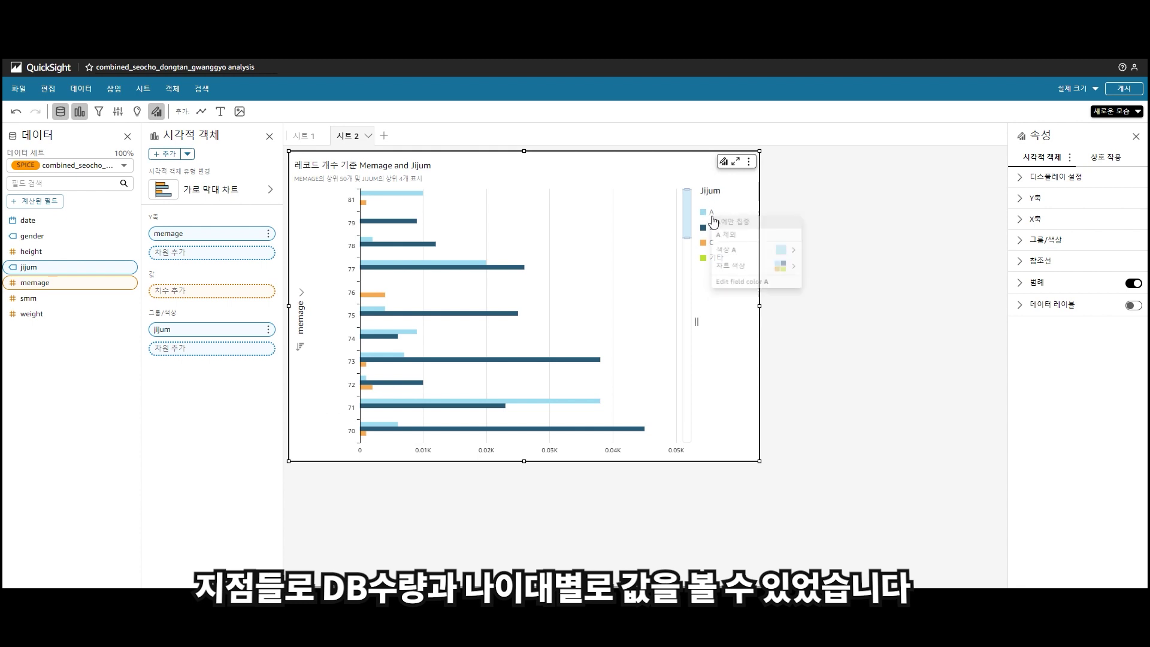
click(753, 232)
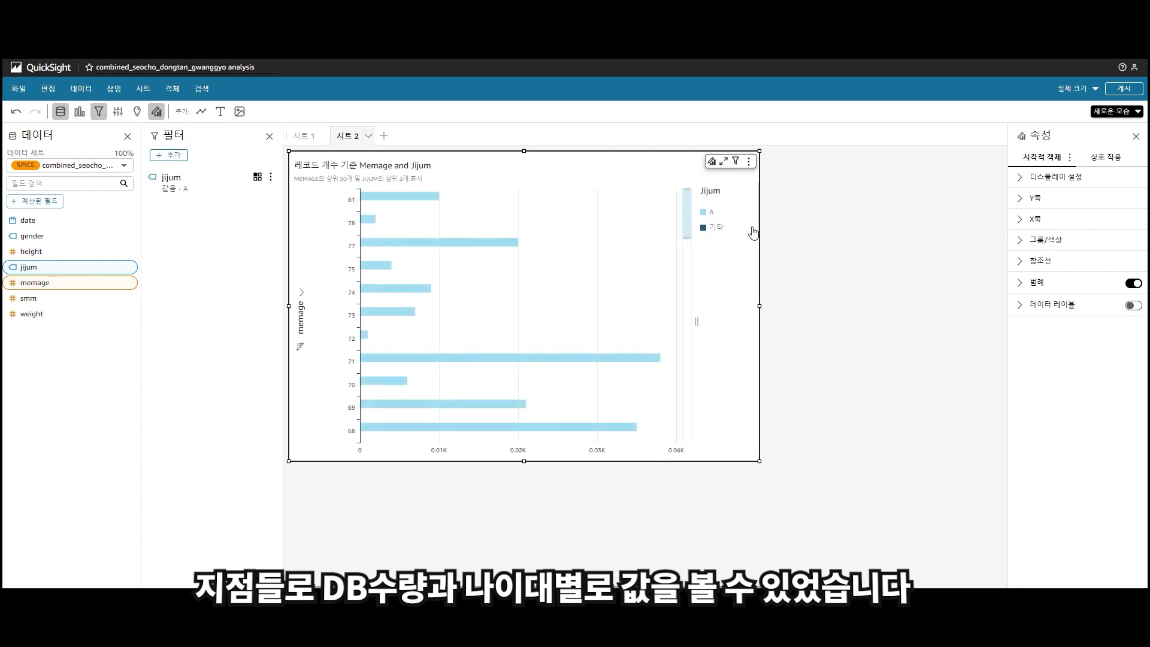
click(714, 217)
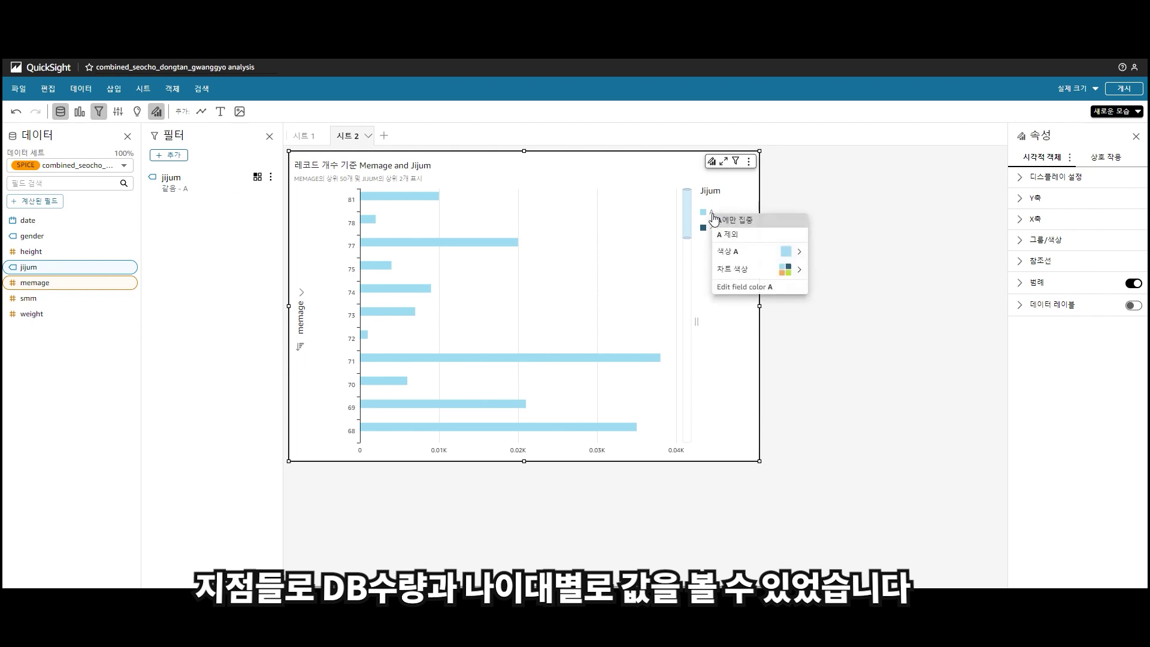
click(732, 238)
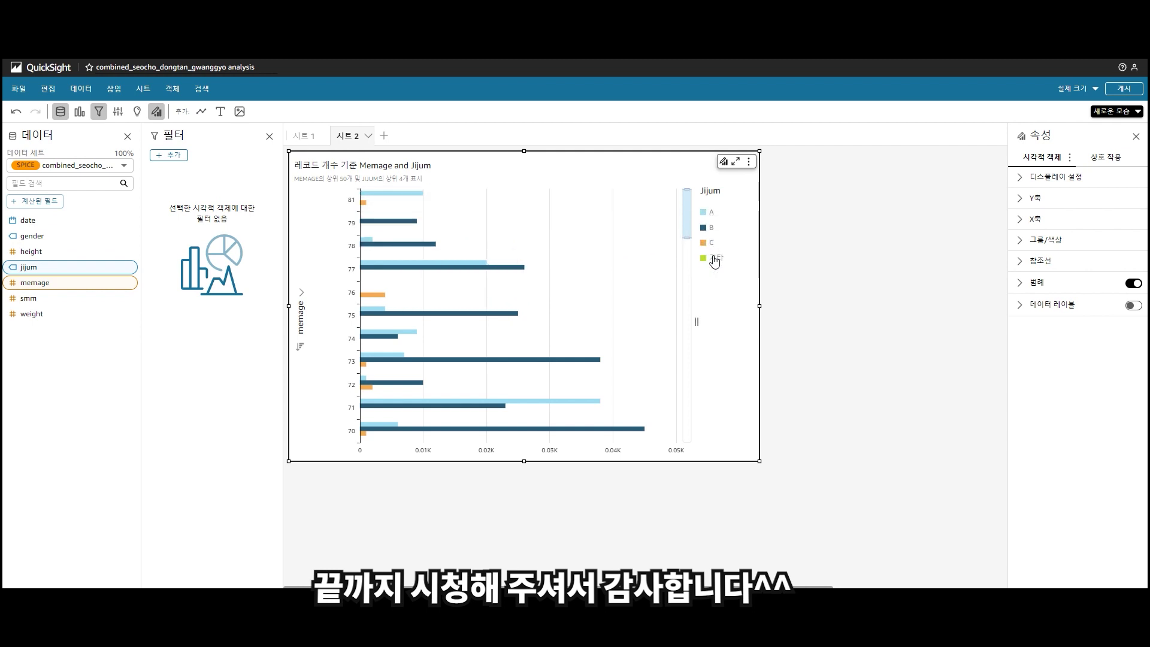
Examine the A, B and C record counts for the lower memage values in the grouped bar chart
scroll(481, 405, down, 5)
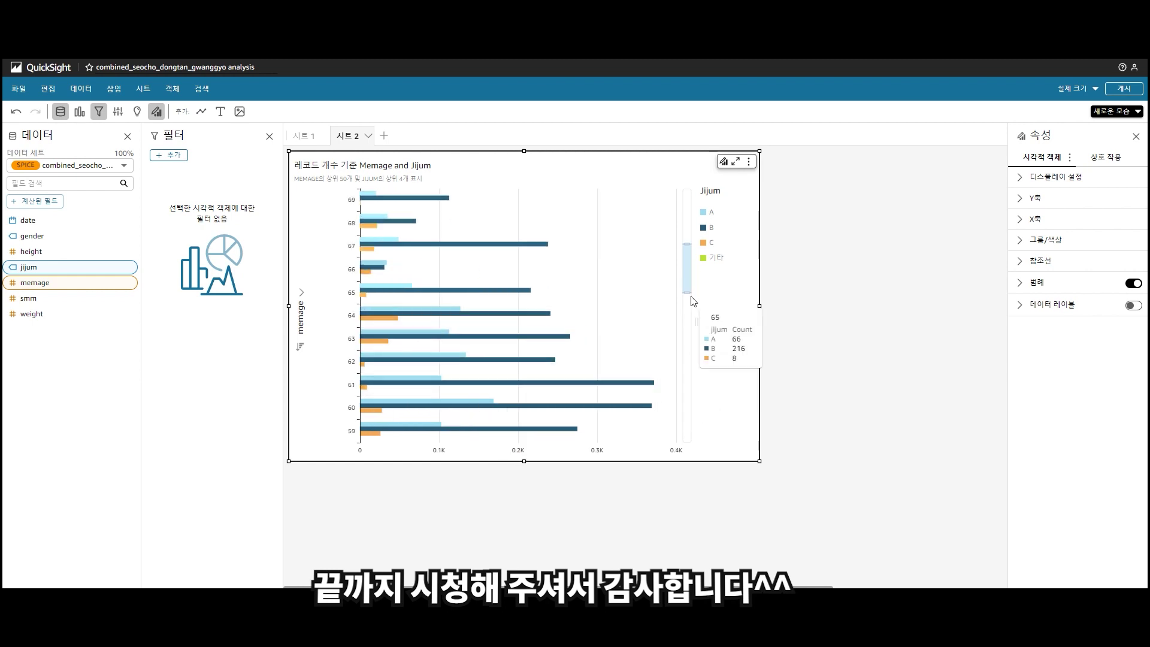
drag(688, 282, 689, 366)
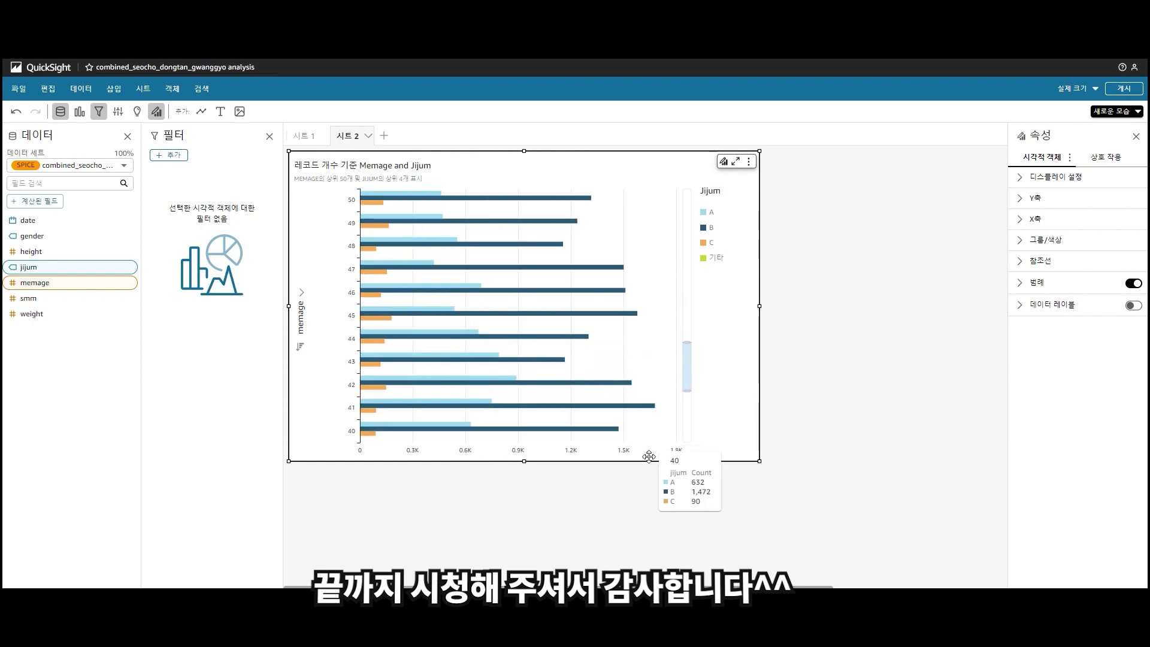